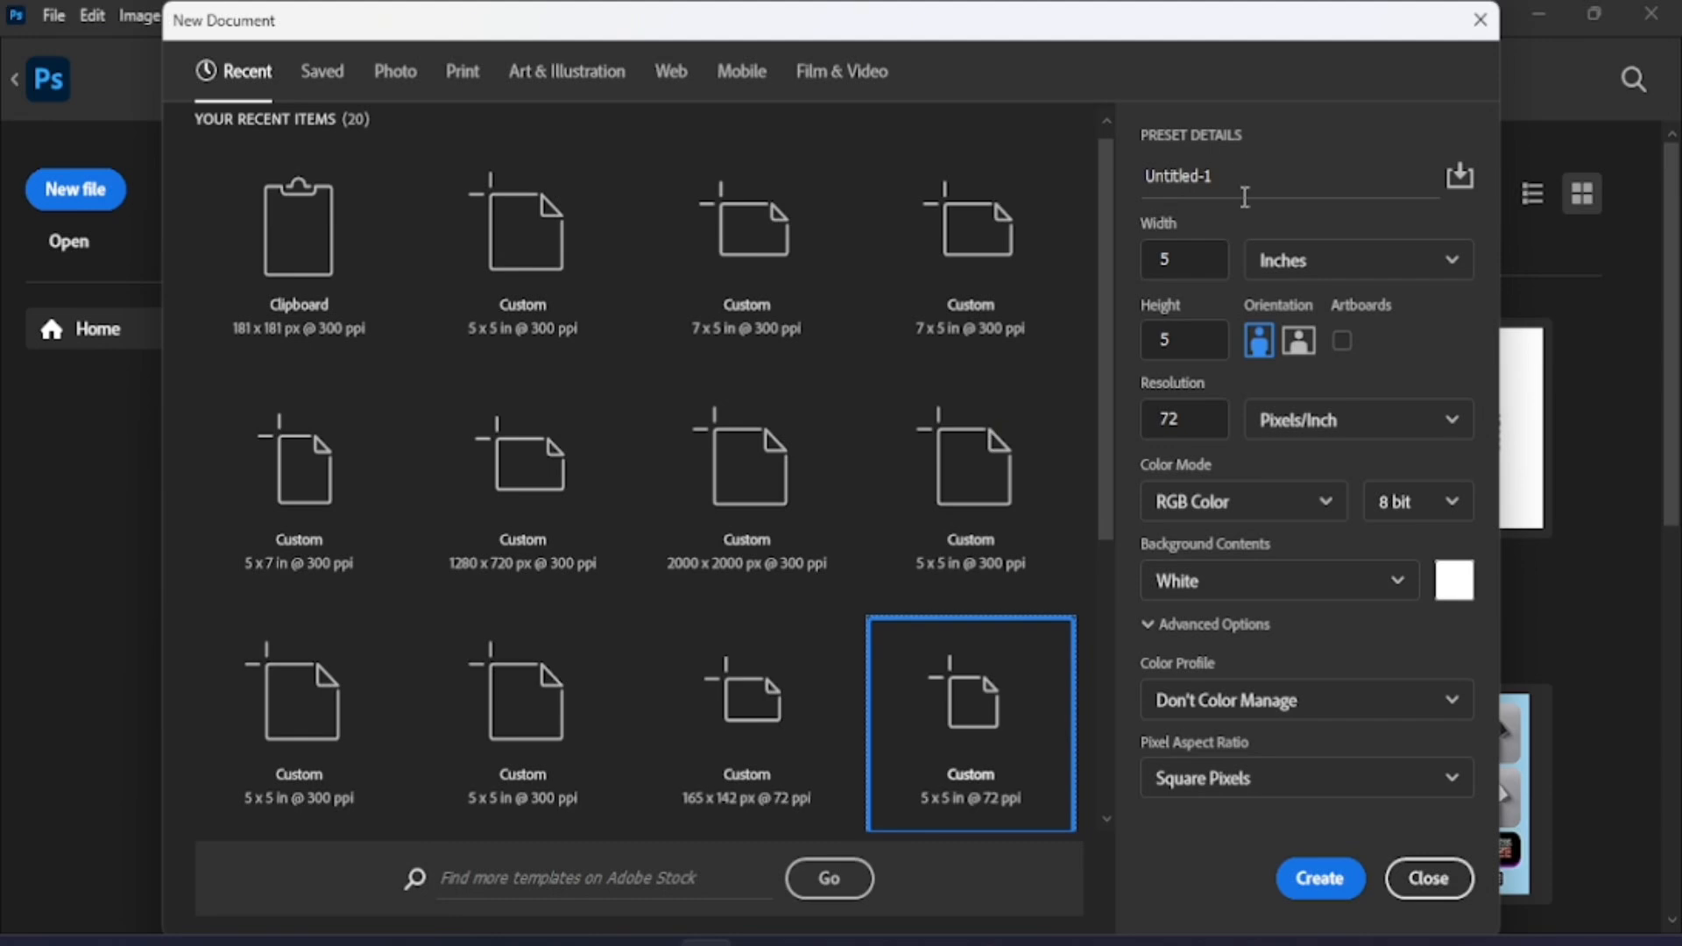
- Name the new 5 × 5 inch, 72 ppi document 'skyhills' and create it
left_click(1249, 189)
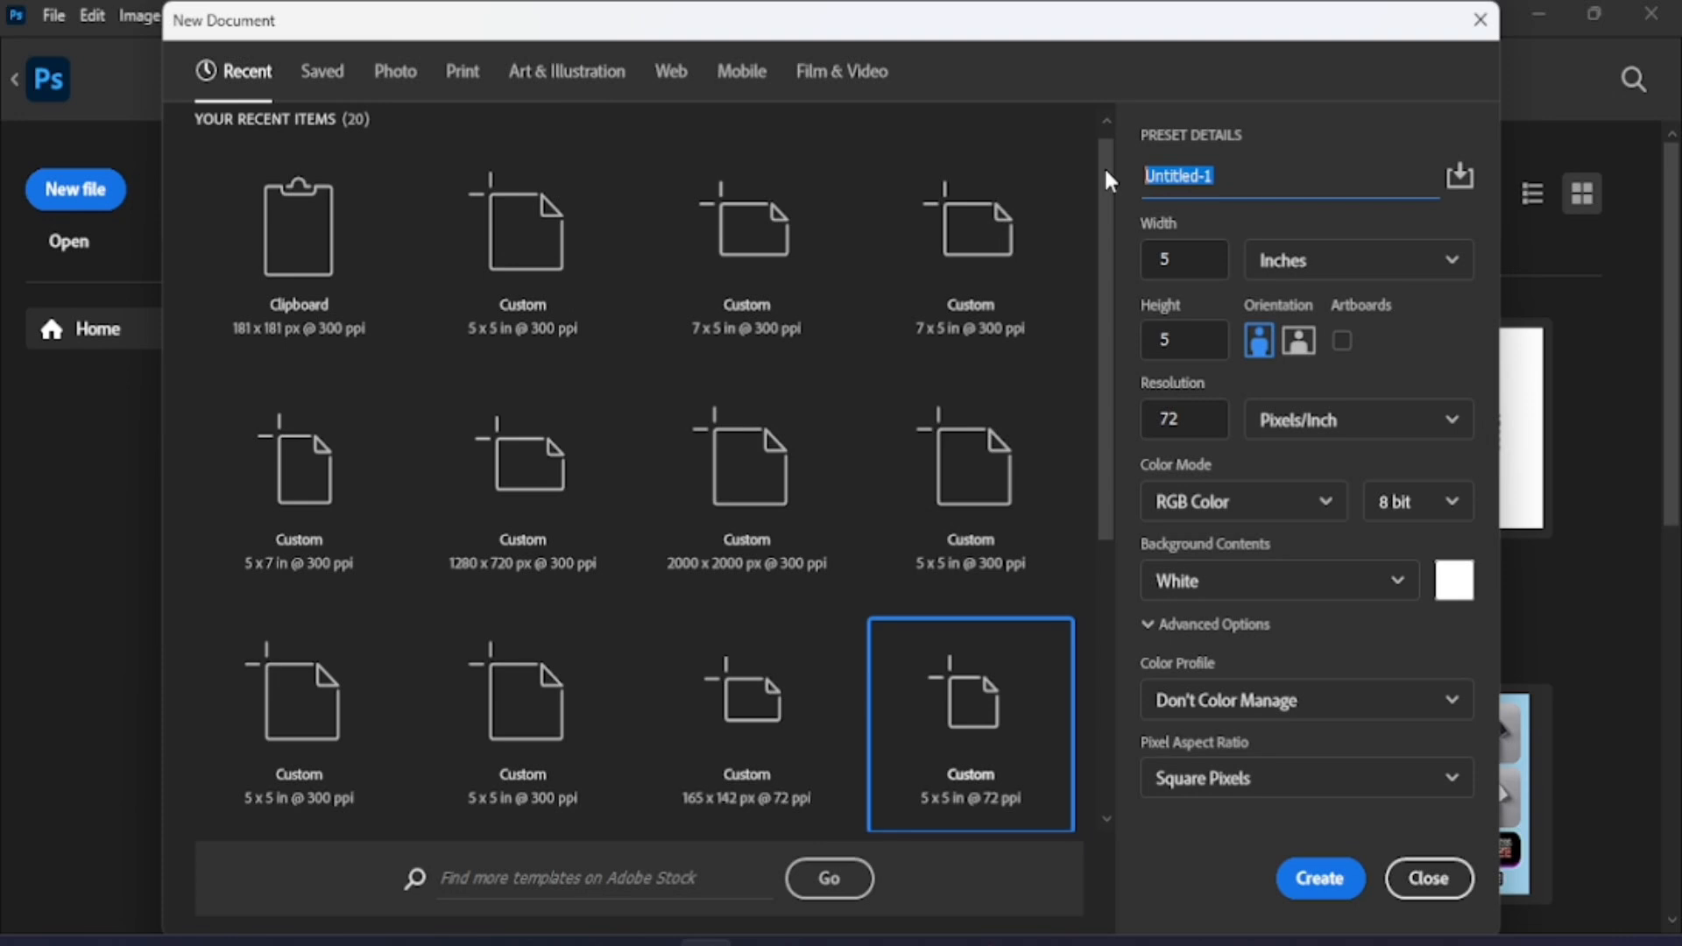
type("skyhills")
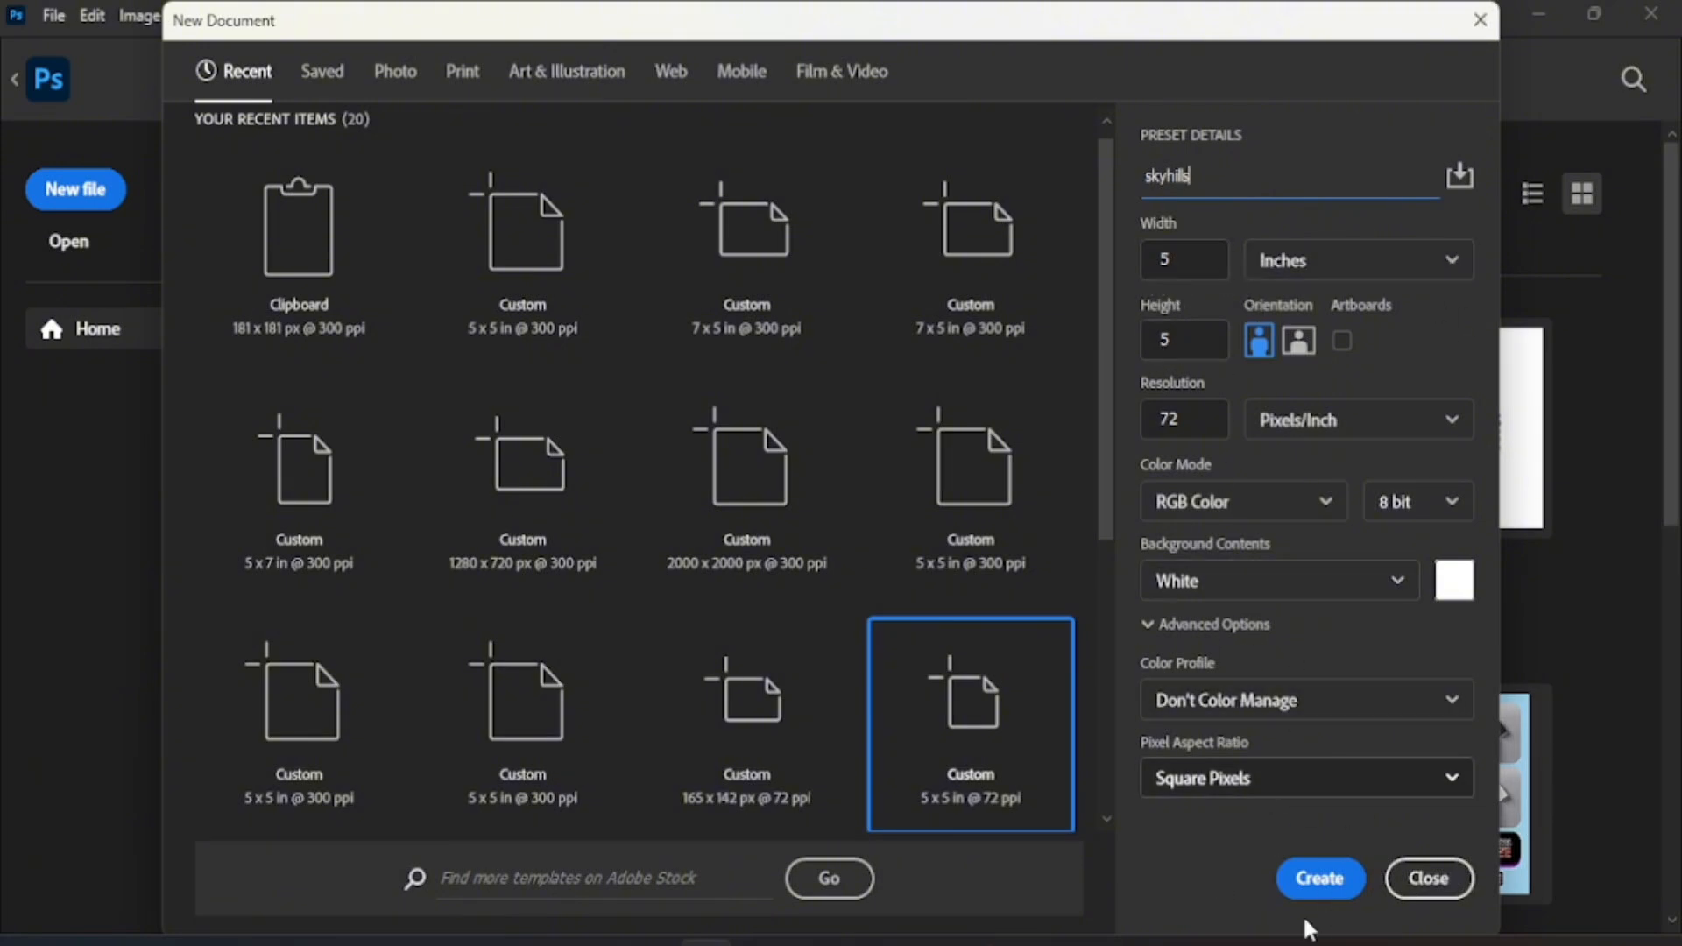
left_click(1321, 879)
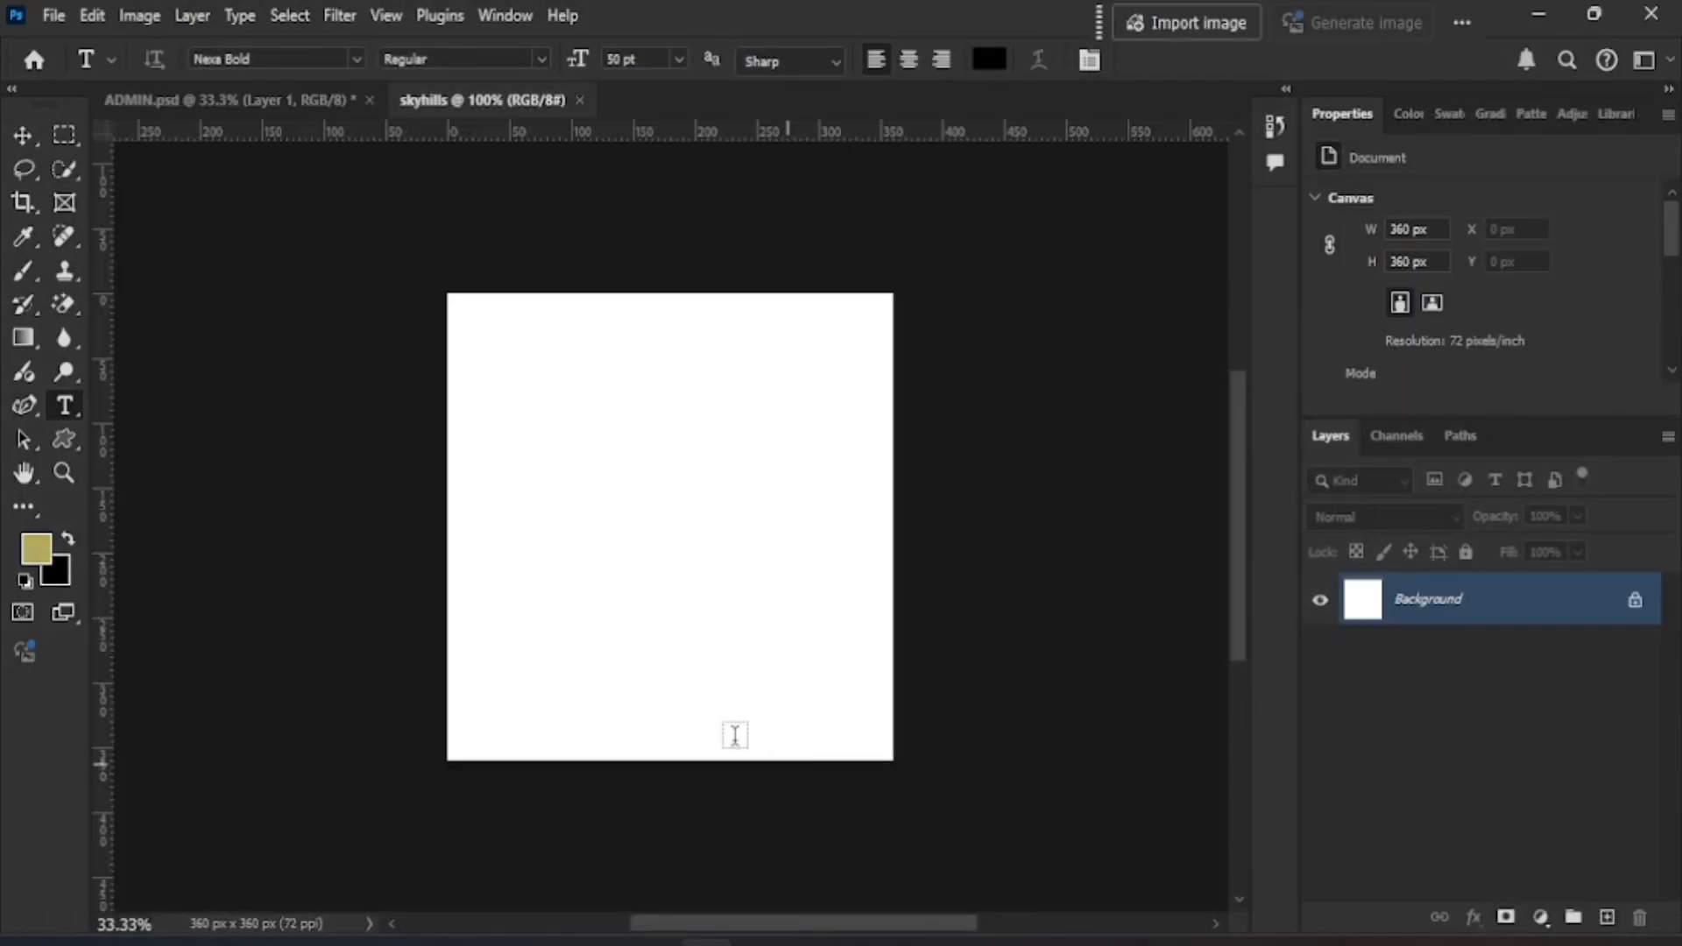
- Embed the orange sunburst image IMG_0844 across the whole canvas and commit it
key("ctrl+0")
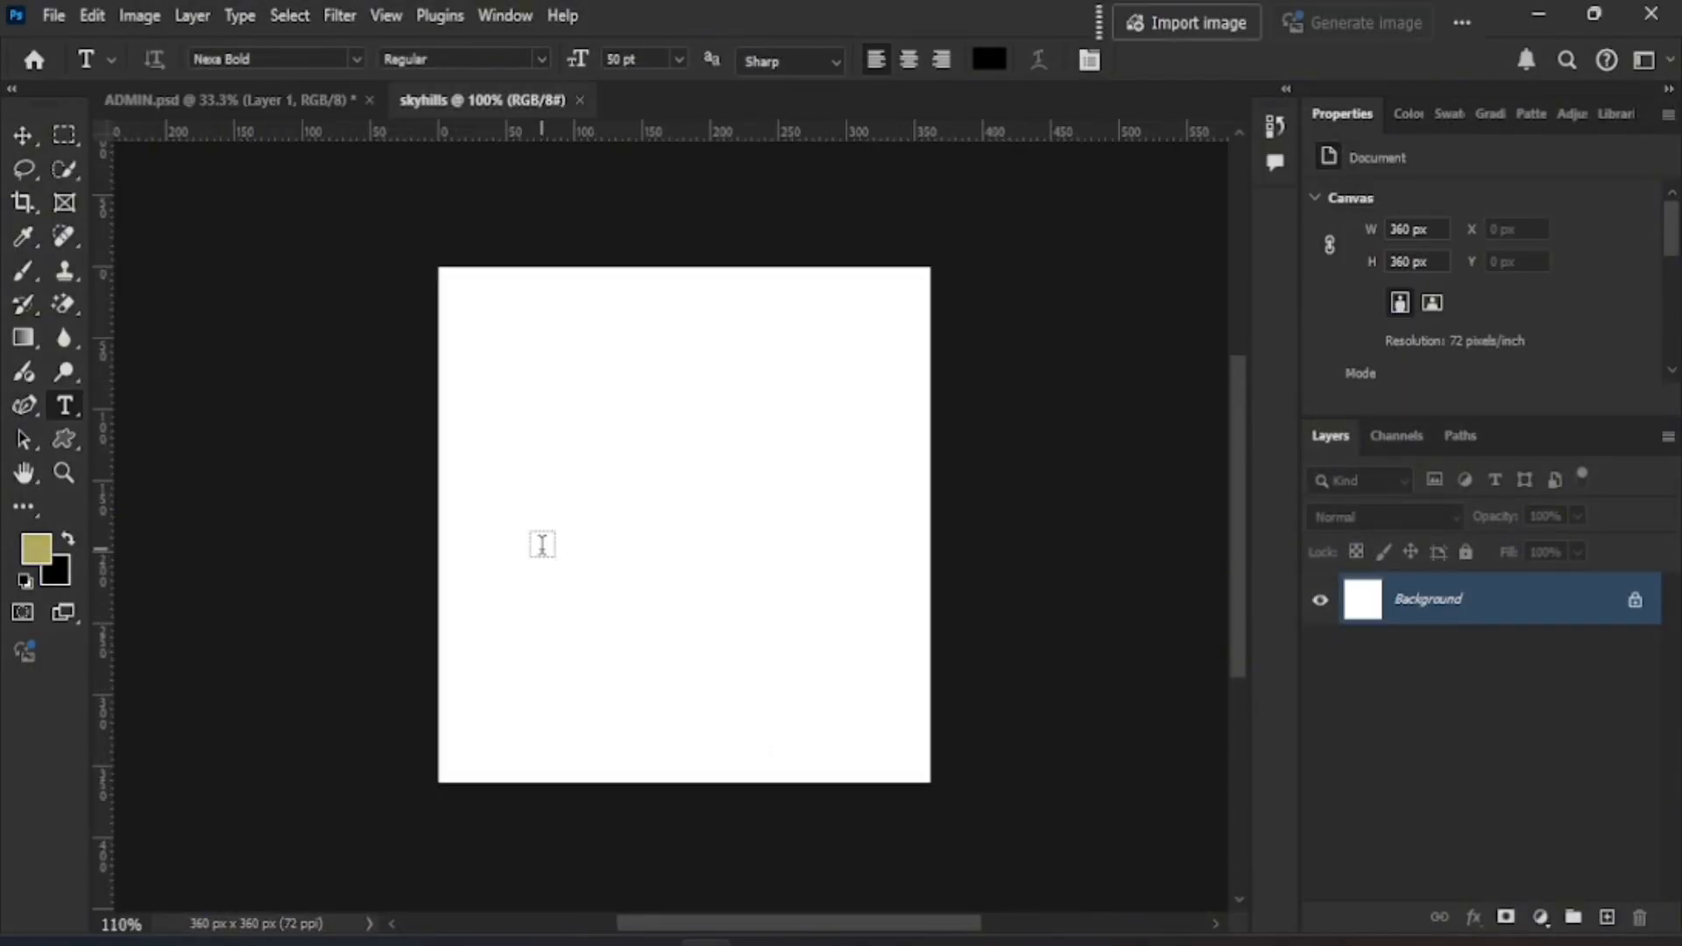
scroll(537, 550, "up", 2)
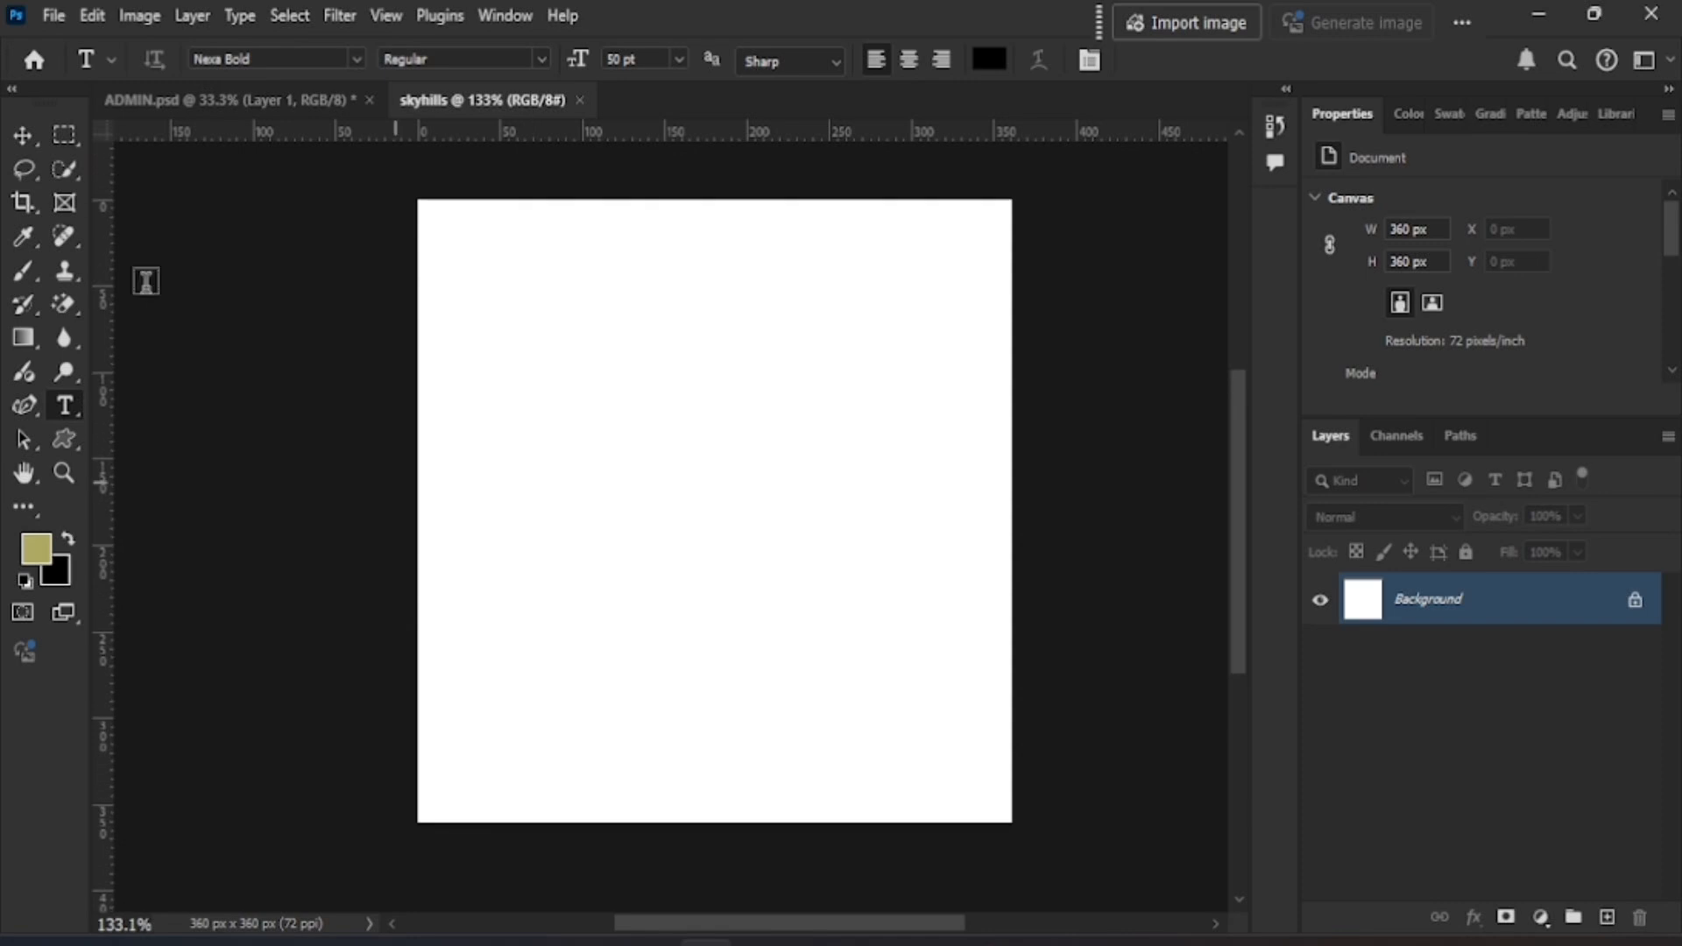
left_click(54, 15)
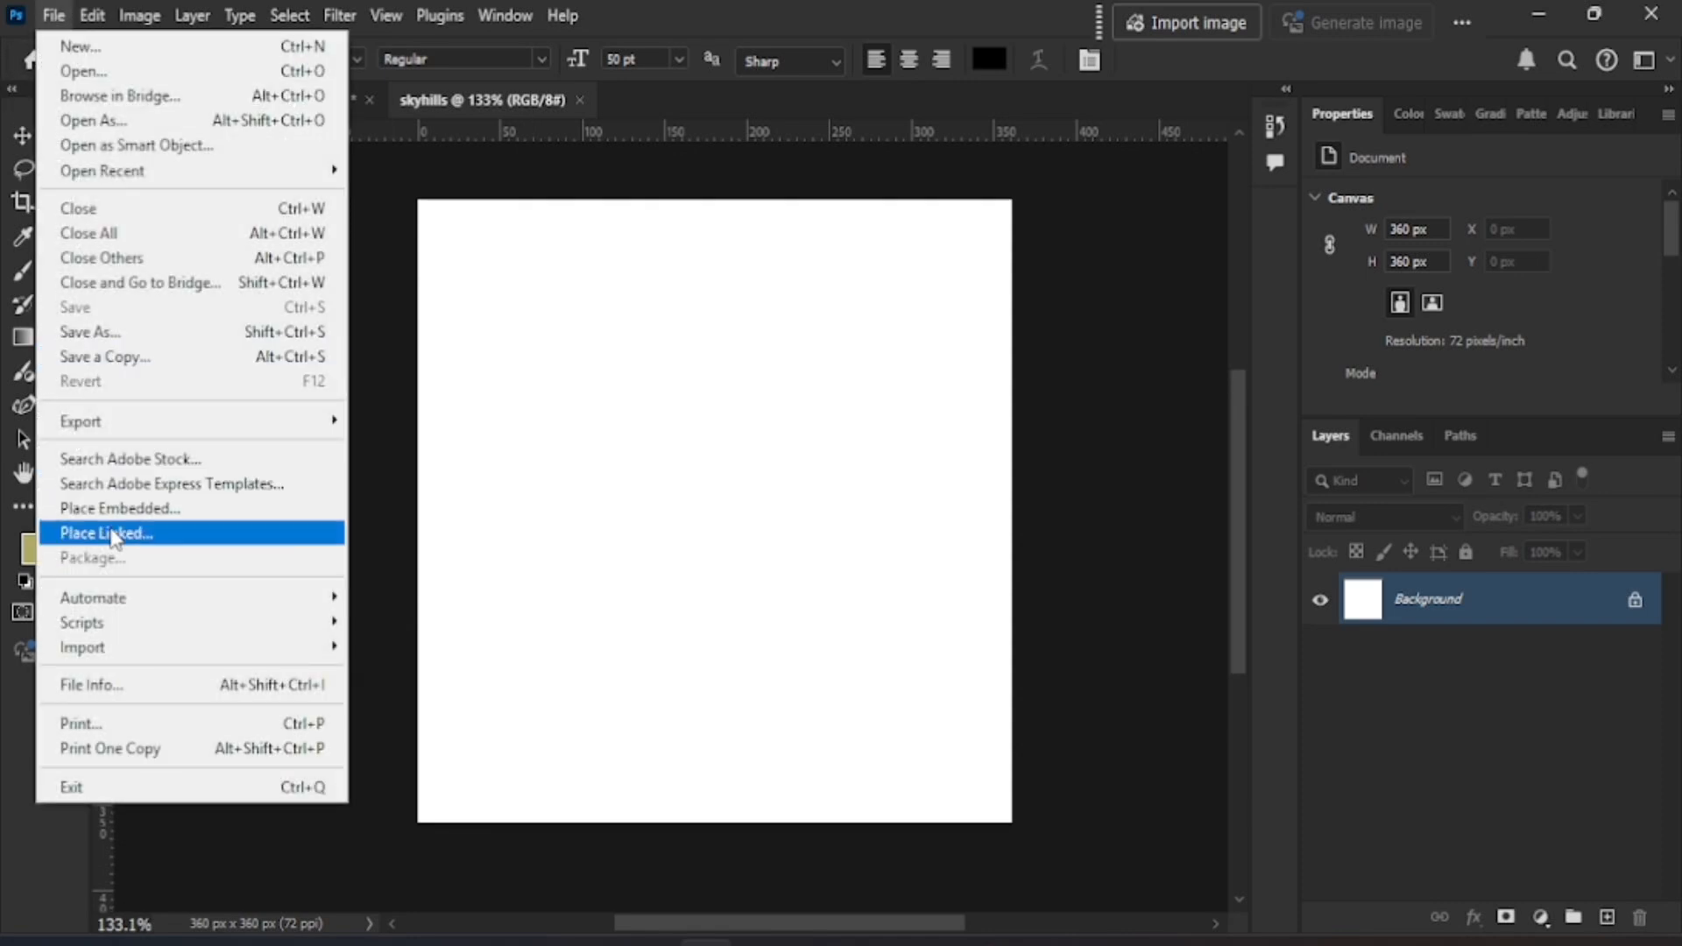
left_click(114, 509)
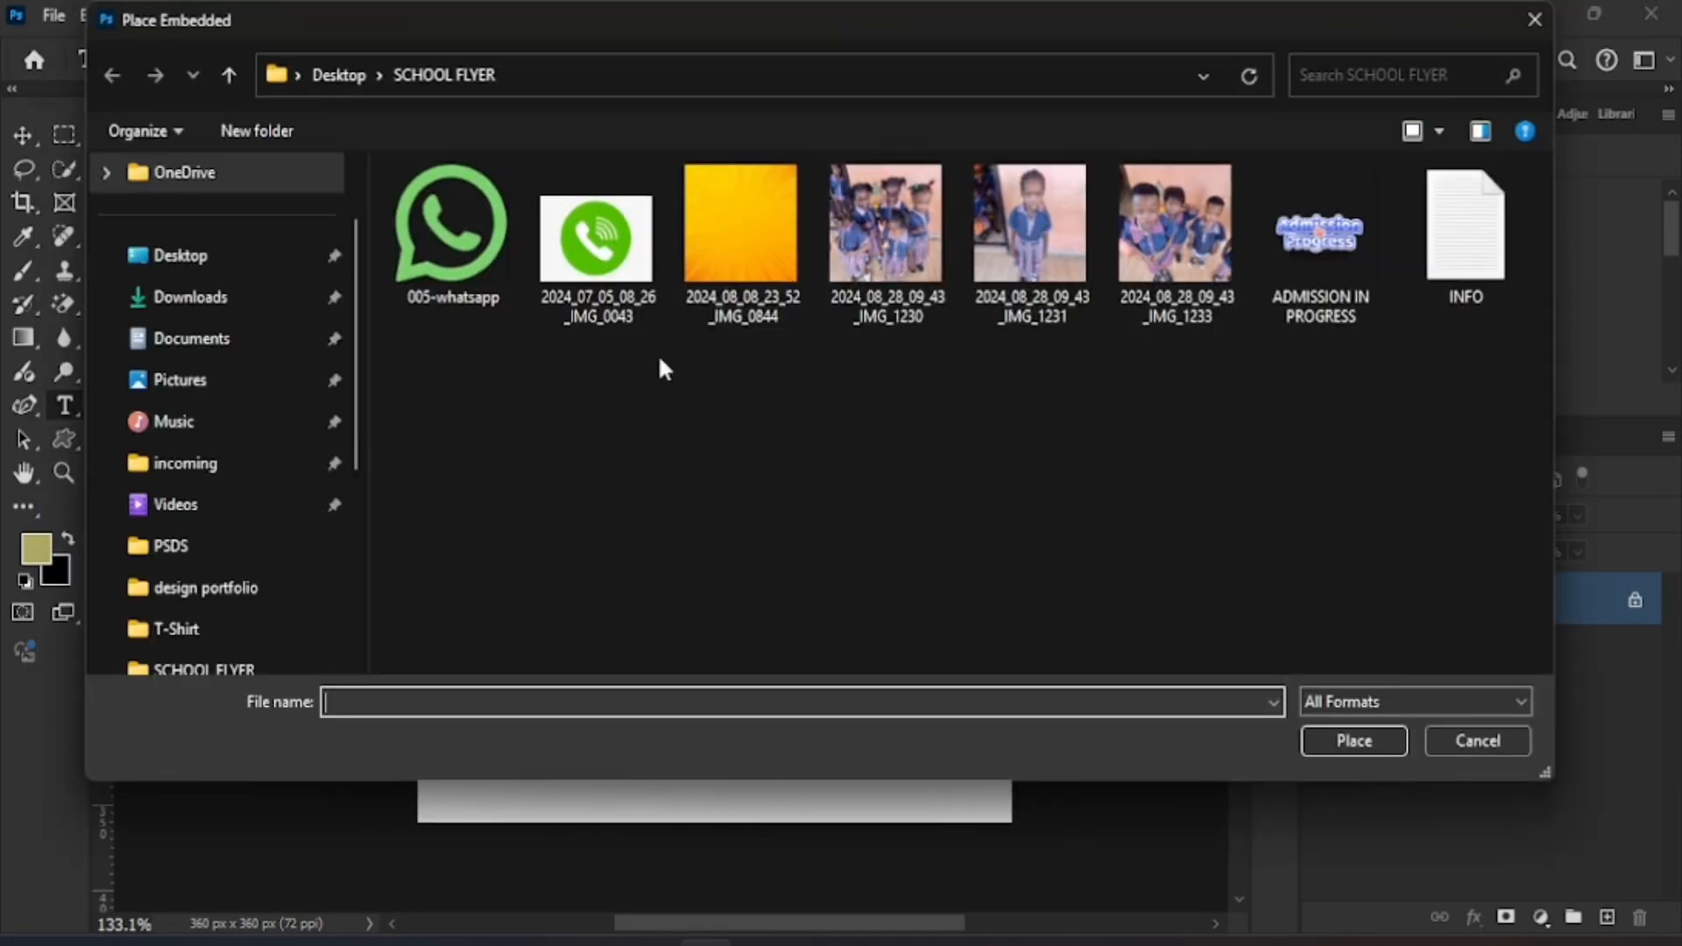
double_click(750, 230)
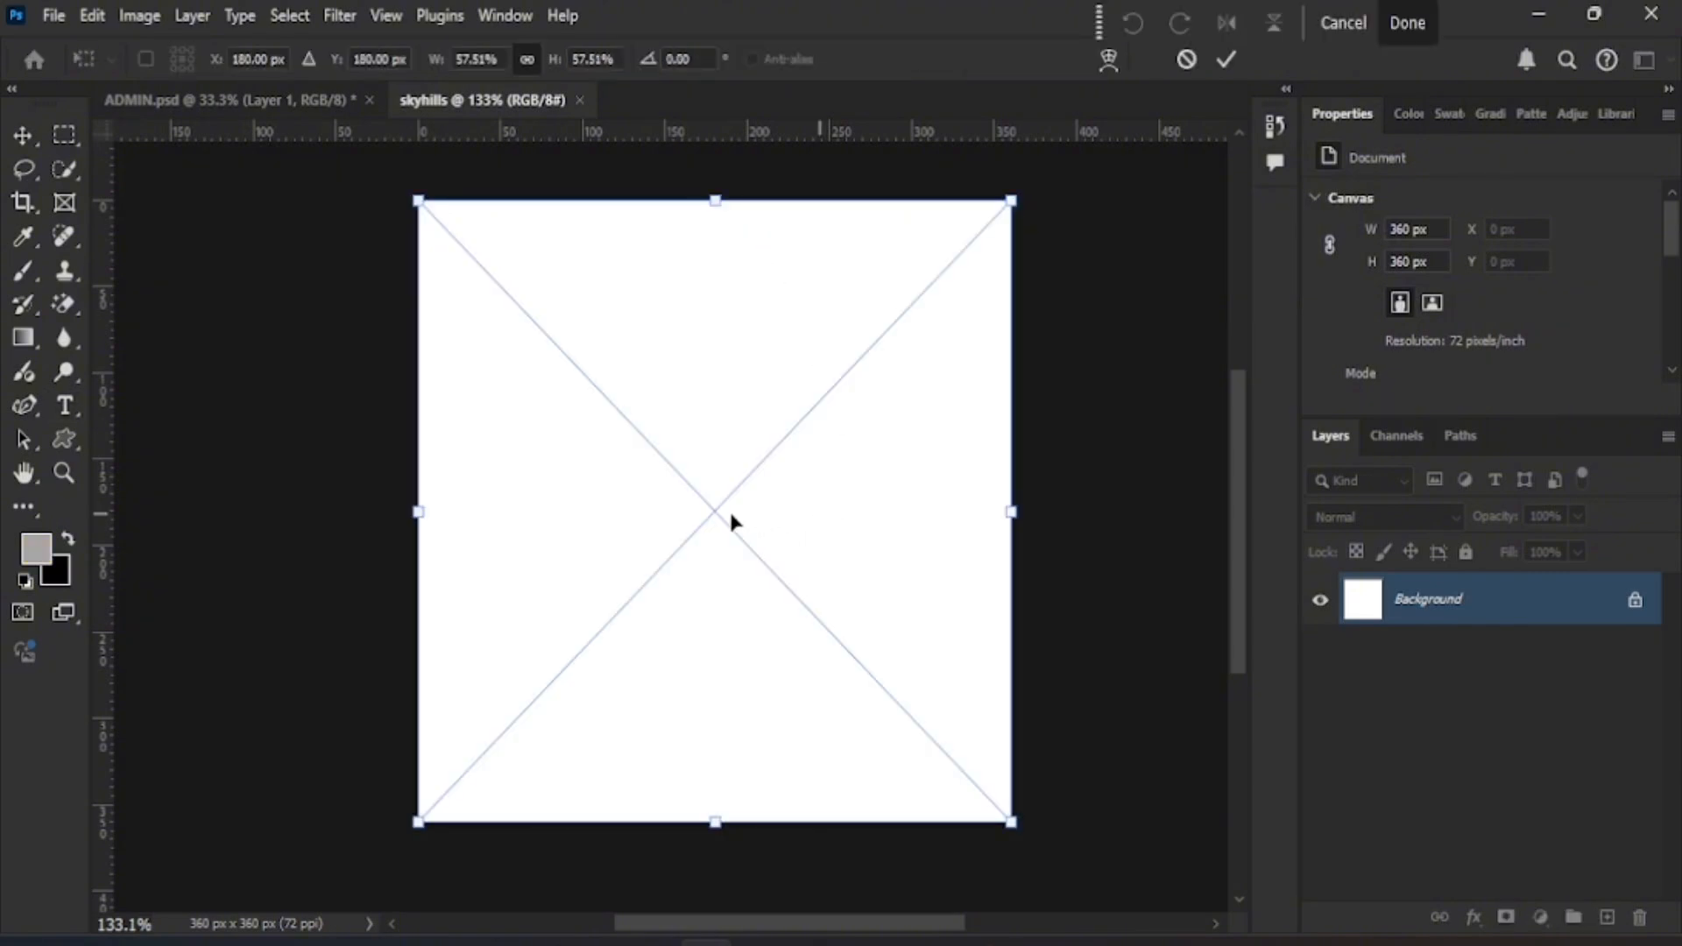
left_click(1226, 59)
key("t")
left_click(657, 396)
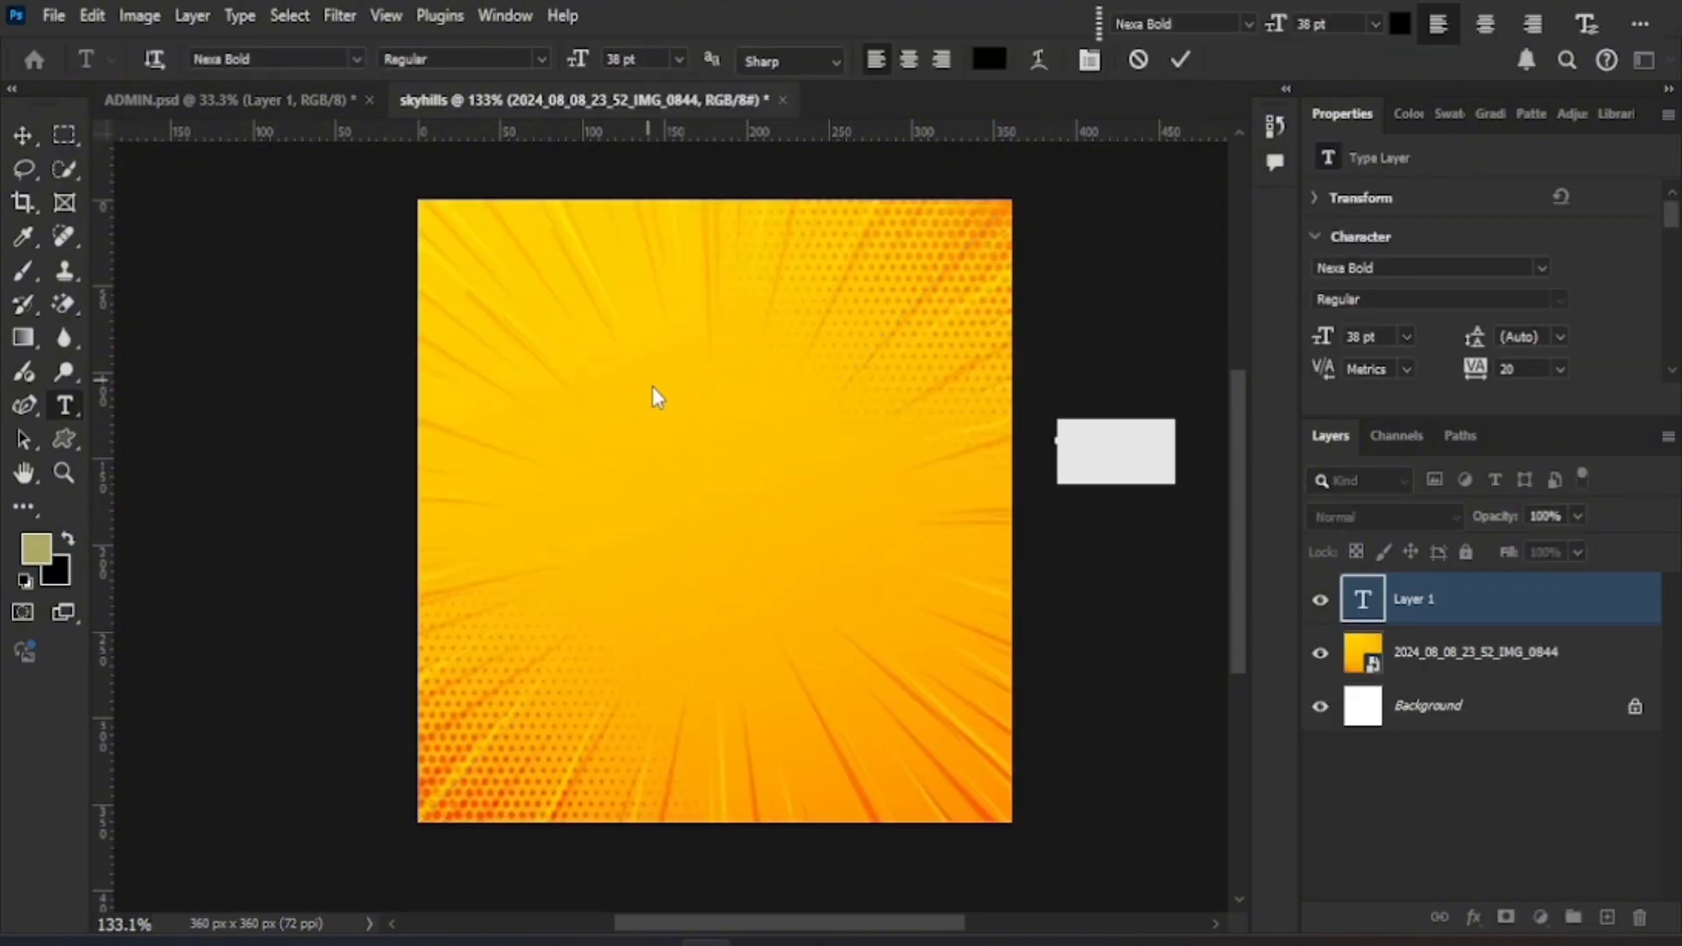
left_click(24, 133)
- Paste the school crest and scale it to about 20% near the canvas top
left_click(616, 361)
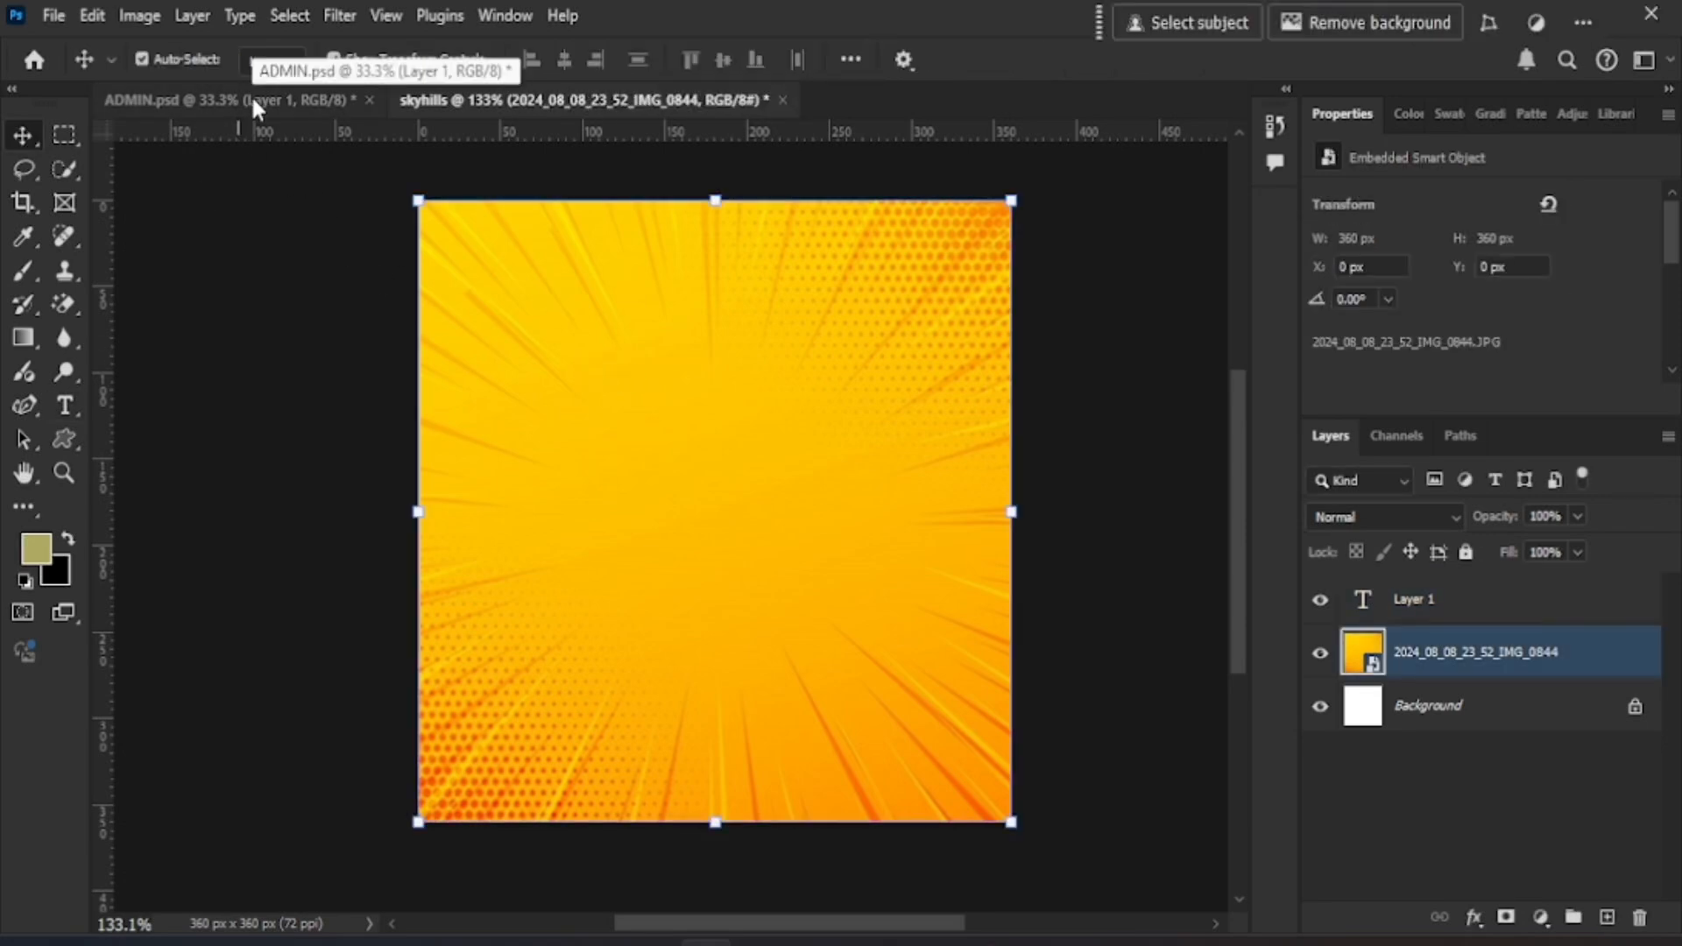
key("ctrl+v")
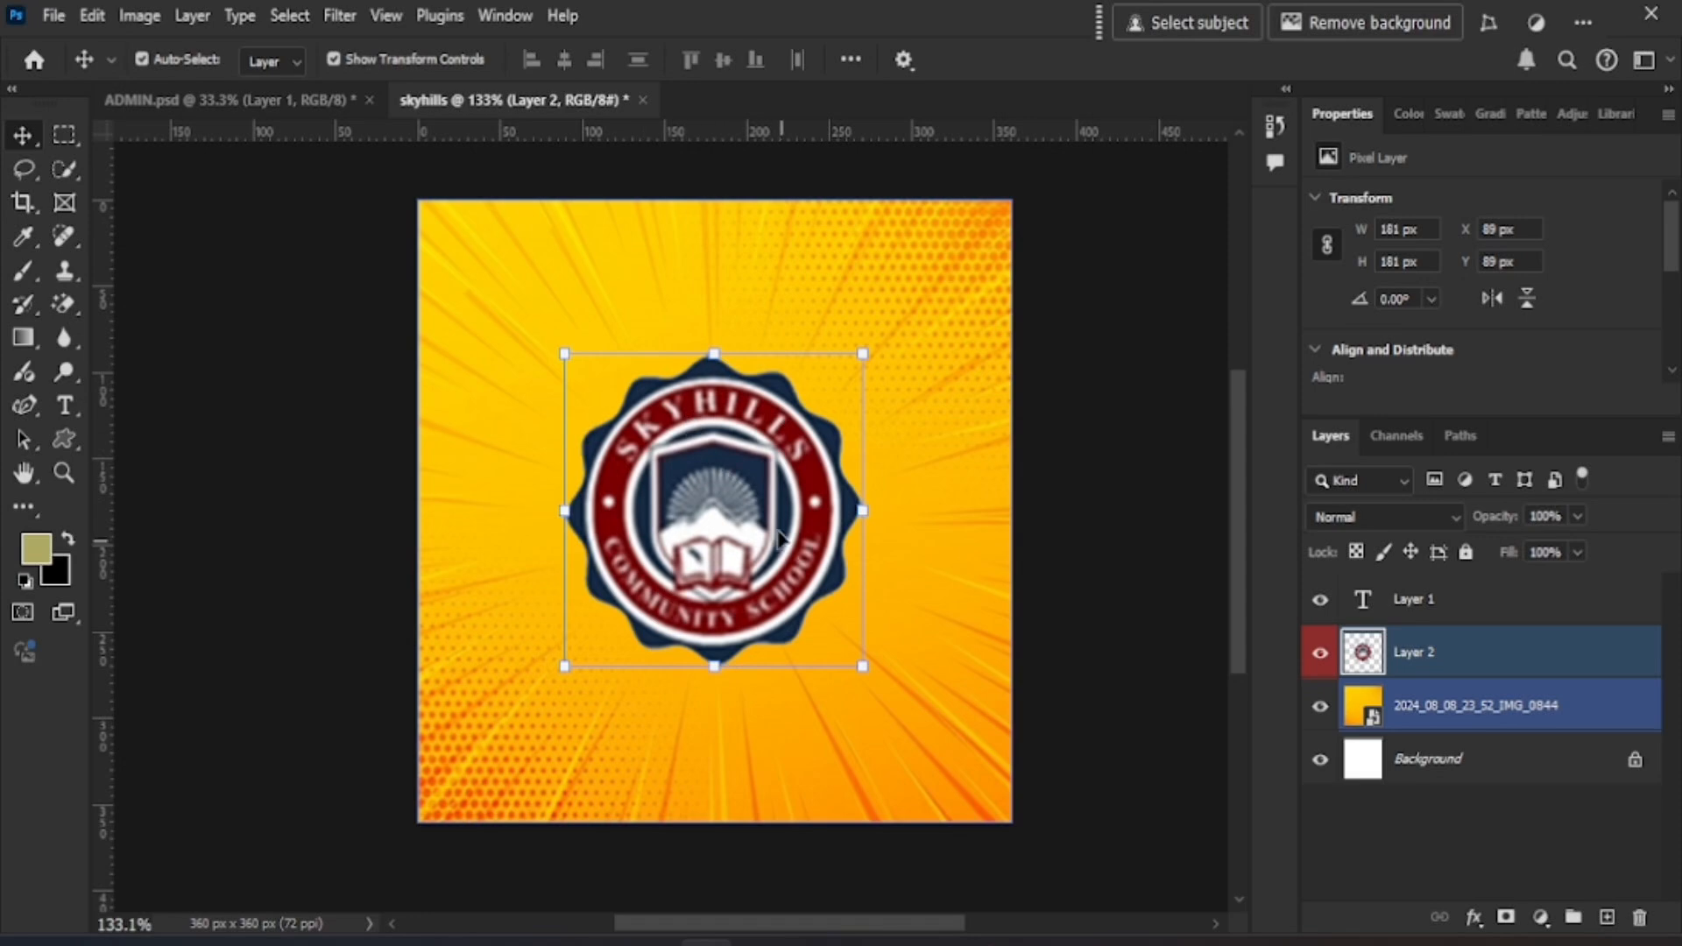
left_click_drag(865, 667, 680, 299)
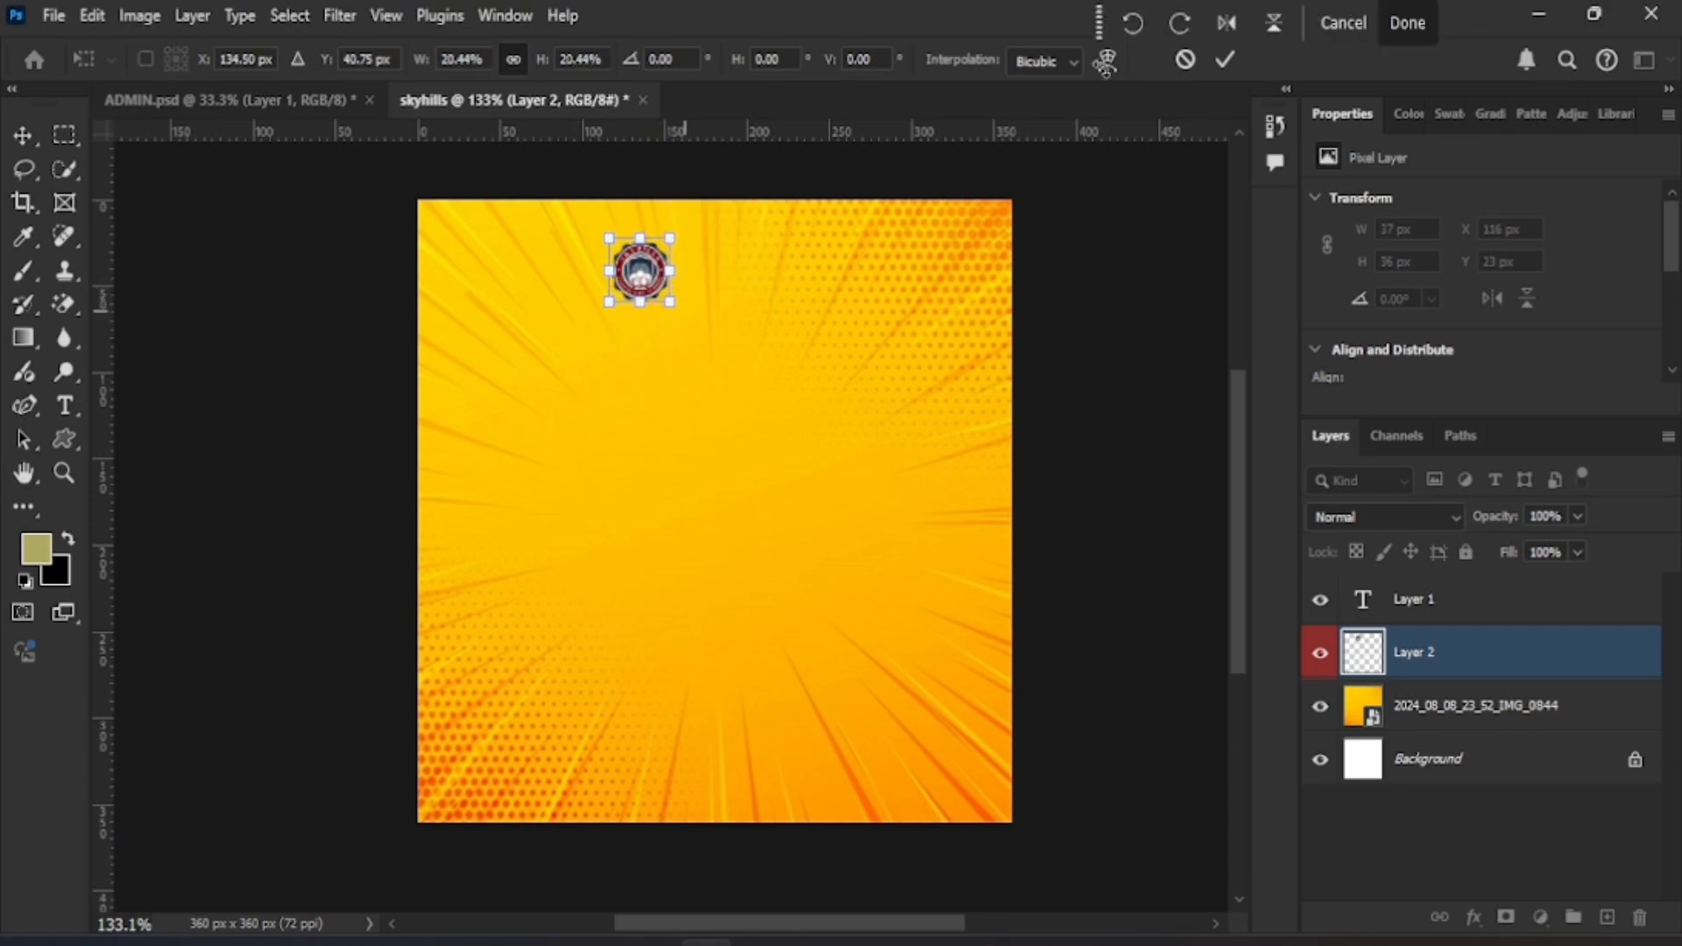
left_click(1225, 59)
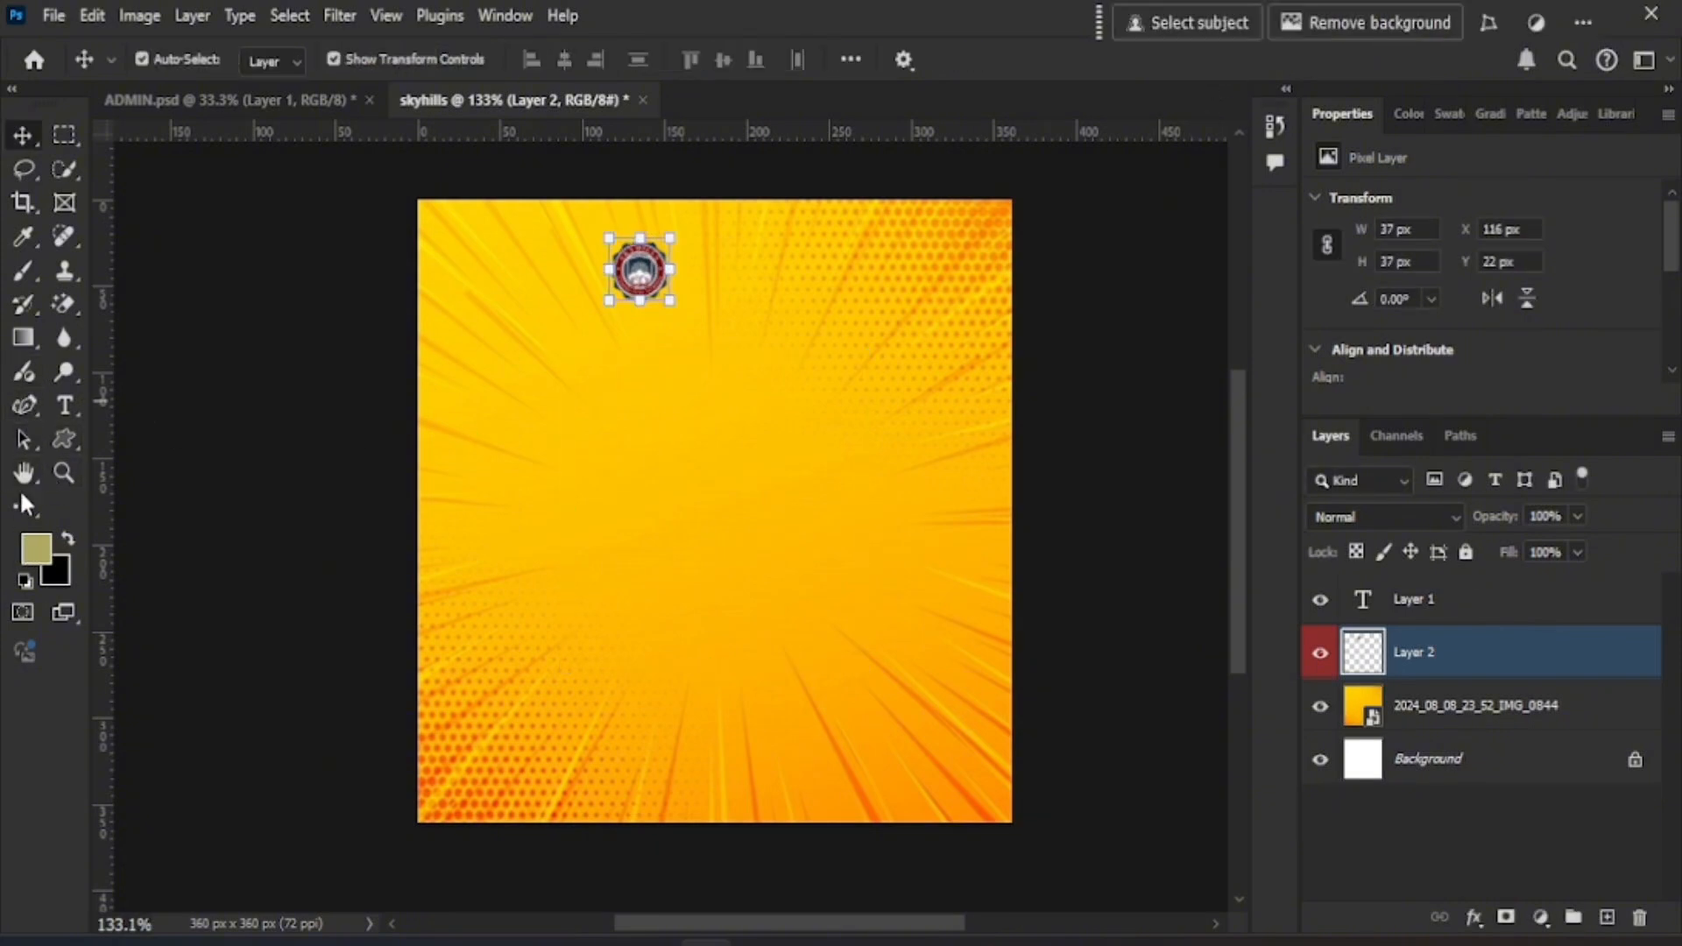
- Add the SKYHILLS COMMUNITY SCHOOL heading in Nexa Bold with reduced leading
left_click(63, 405)
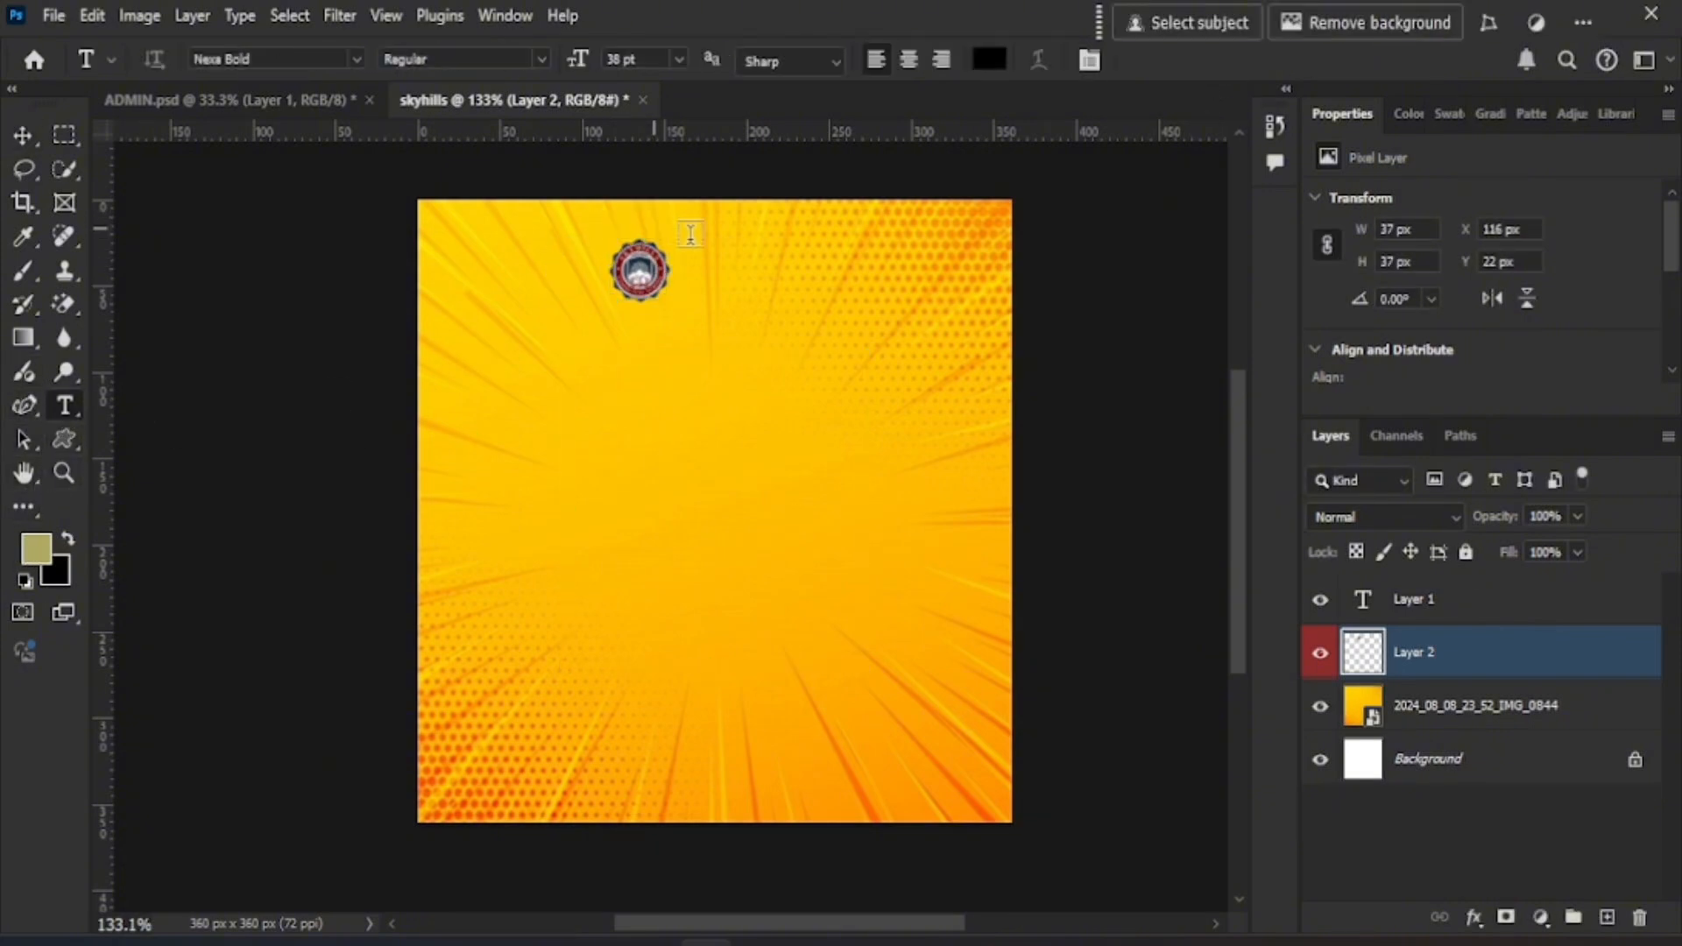
left_click(708, 303)
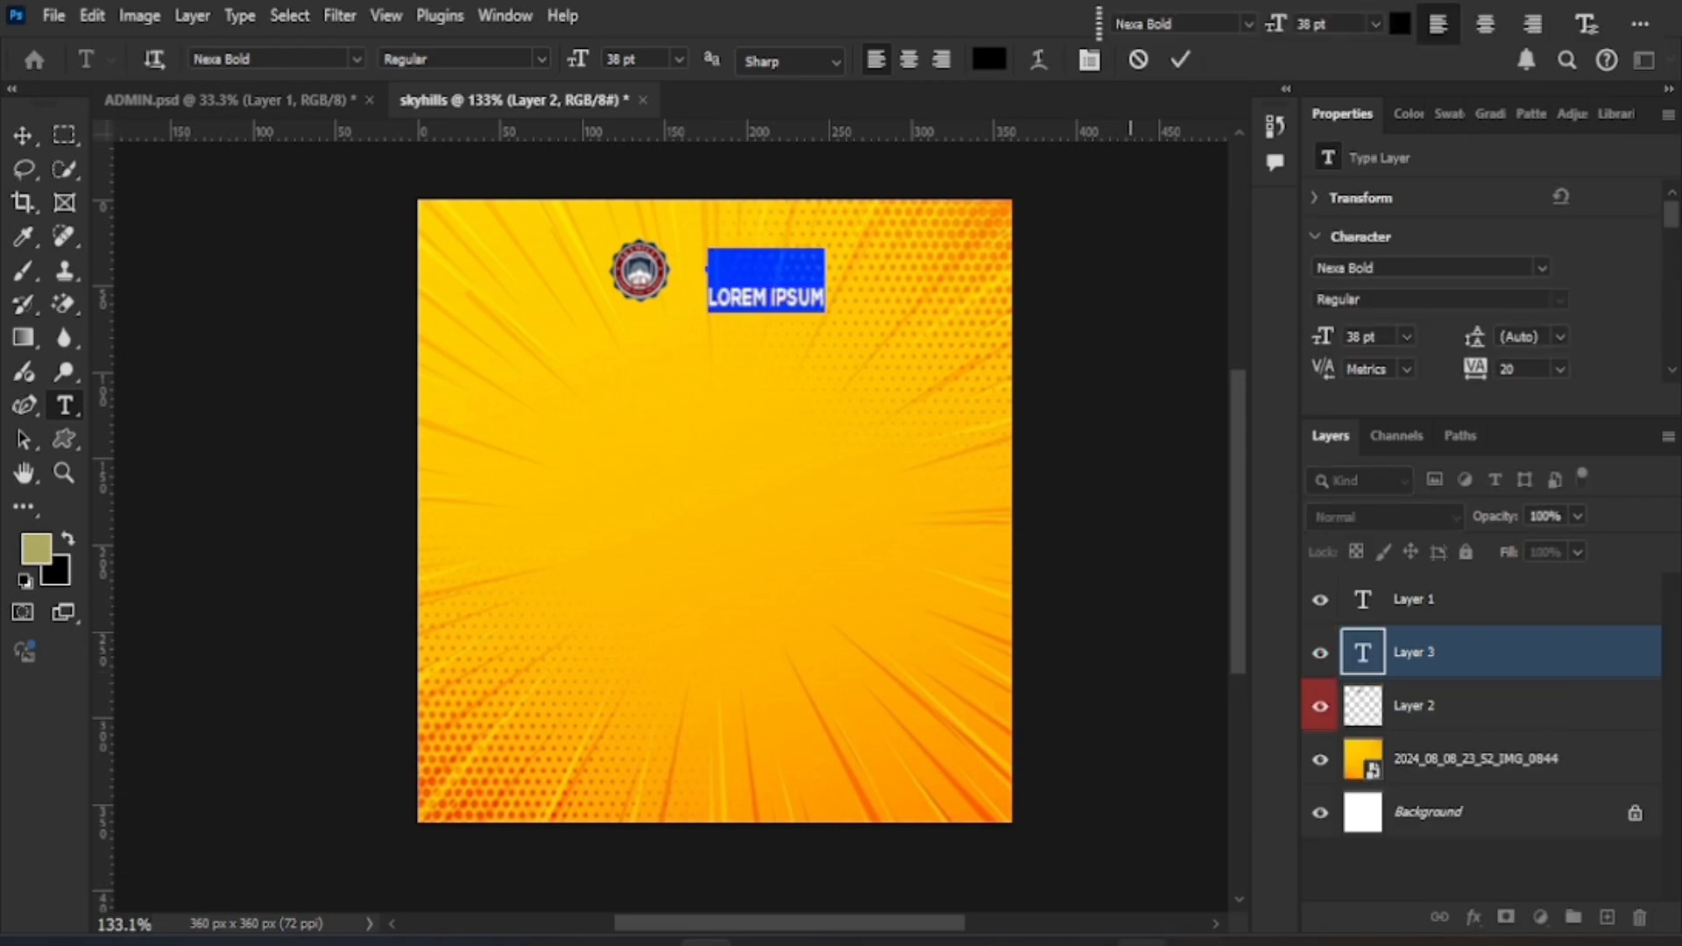
type("SKYHILLS  COMMUNITY  SCHOOL")
key("ctrl+Return")
scroll(1485, 348, "down", 1)
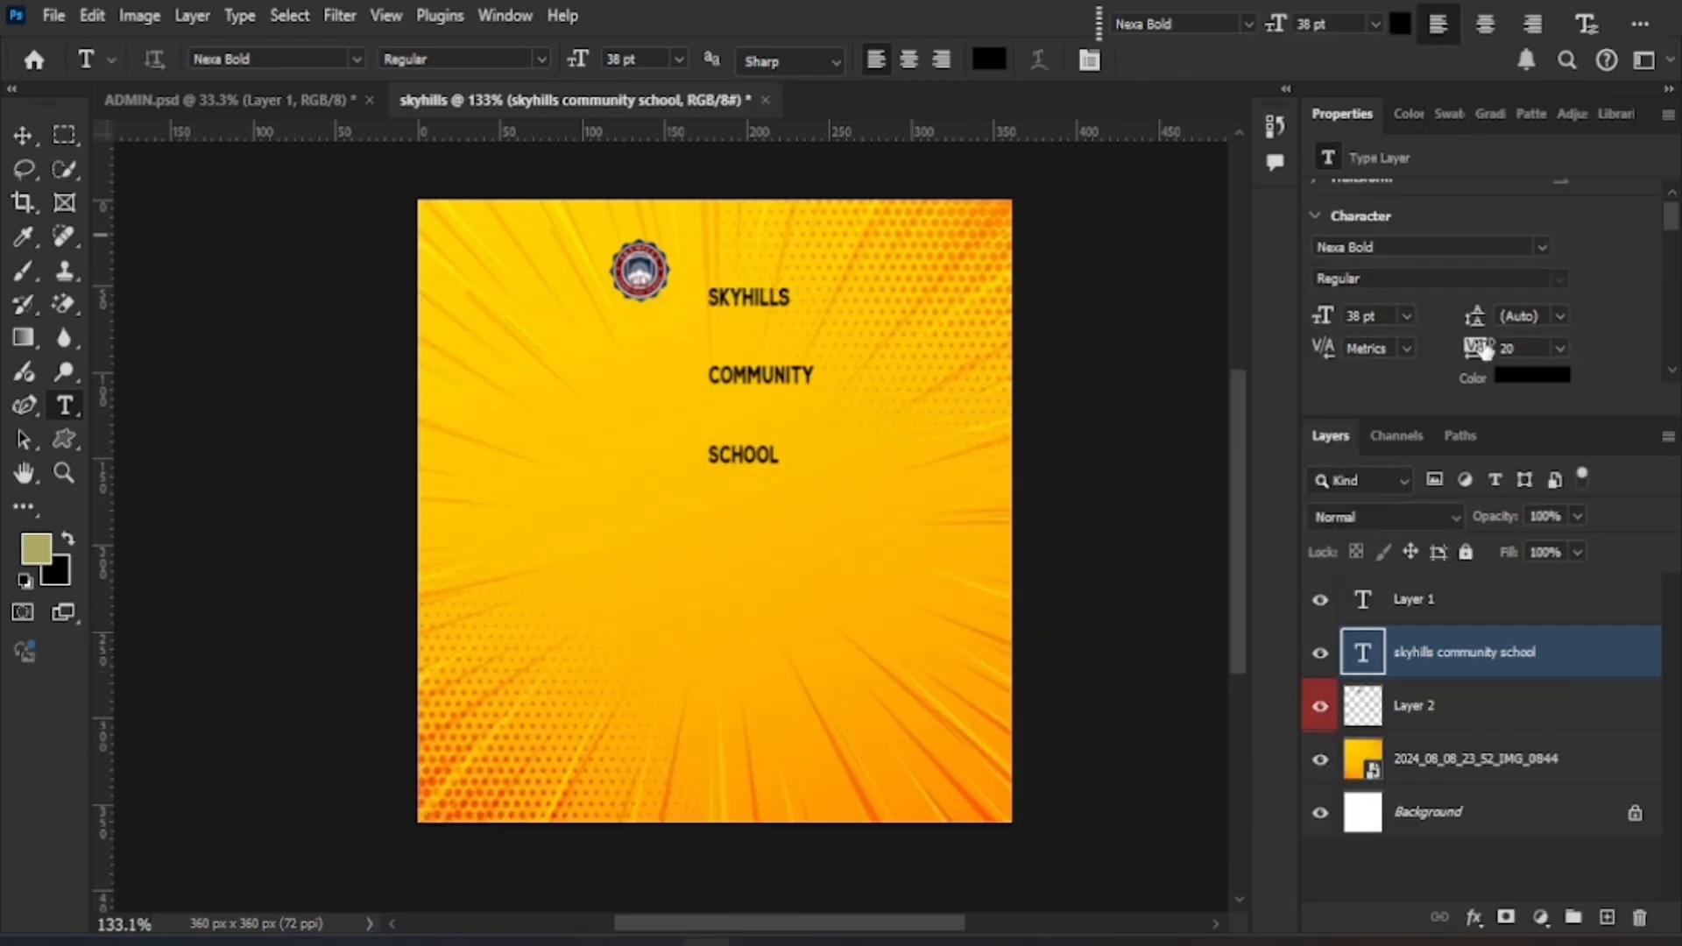
left_click_drag(1483, 319, 1437, 303)
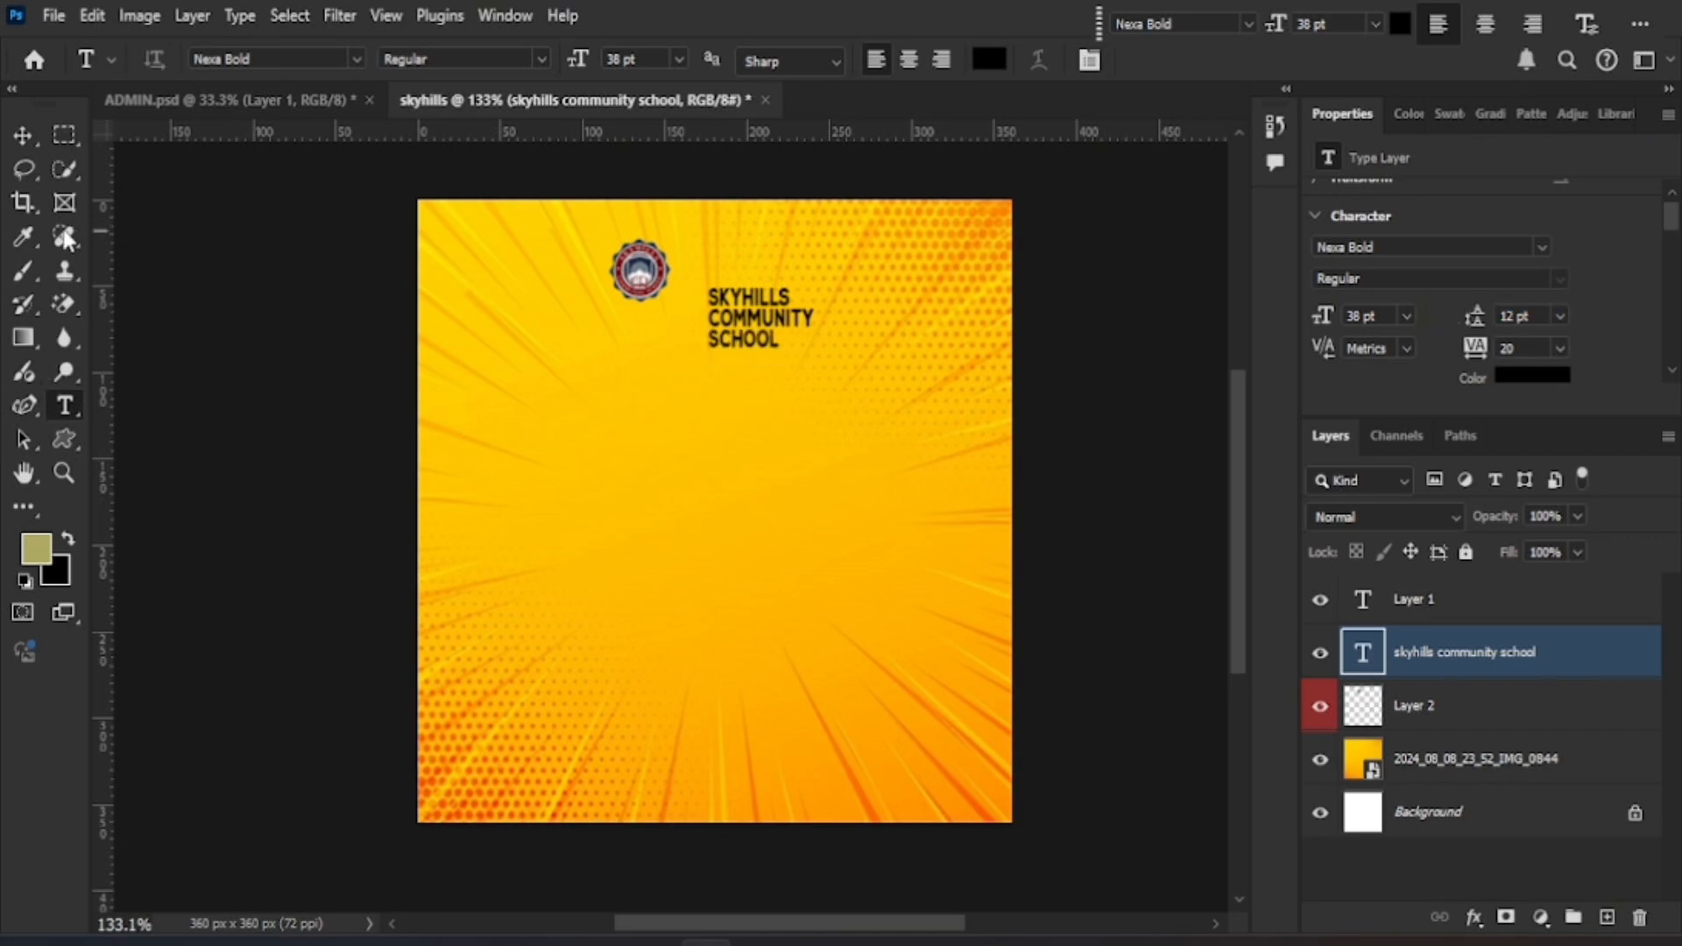
- Move the school name heading up beside the crest
left_click(25, 136)
scroll(683, 492, "down", 1)
left_click(725, 488, "shift")
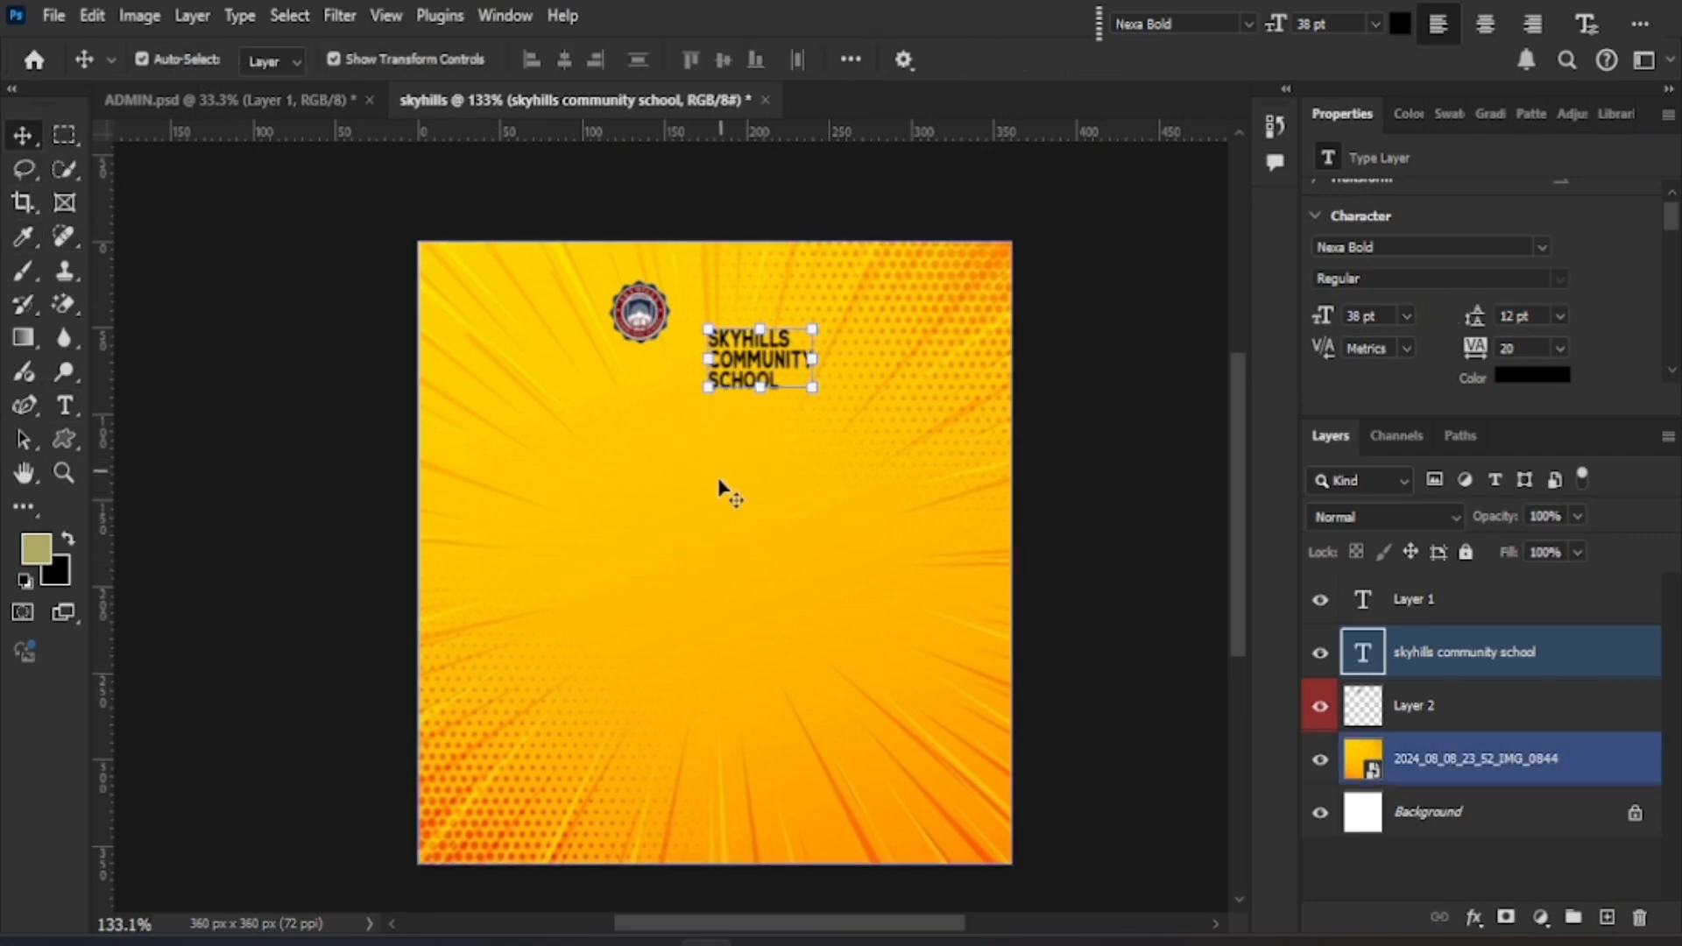
scroll(721, 491, "up", 1)
scroll(725, 477, "up", 1)
scroll(729, 455, "up", 2)
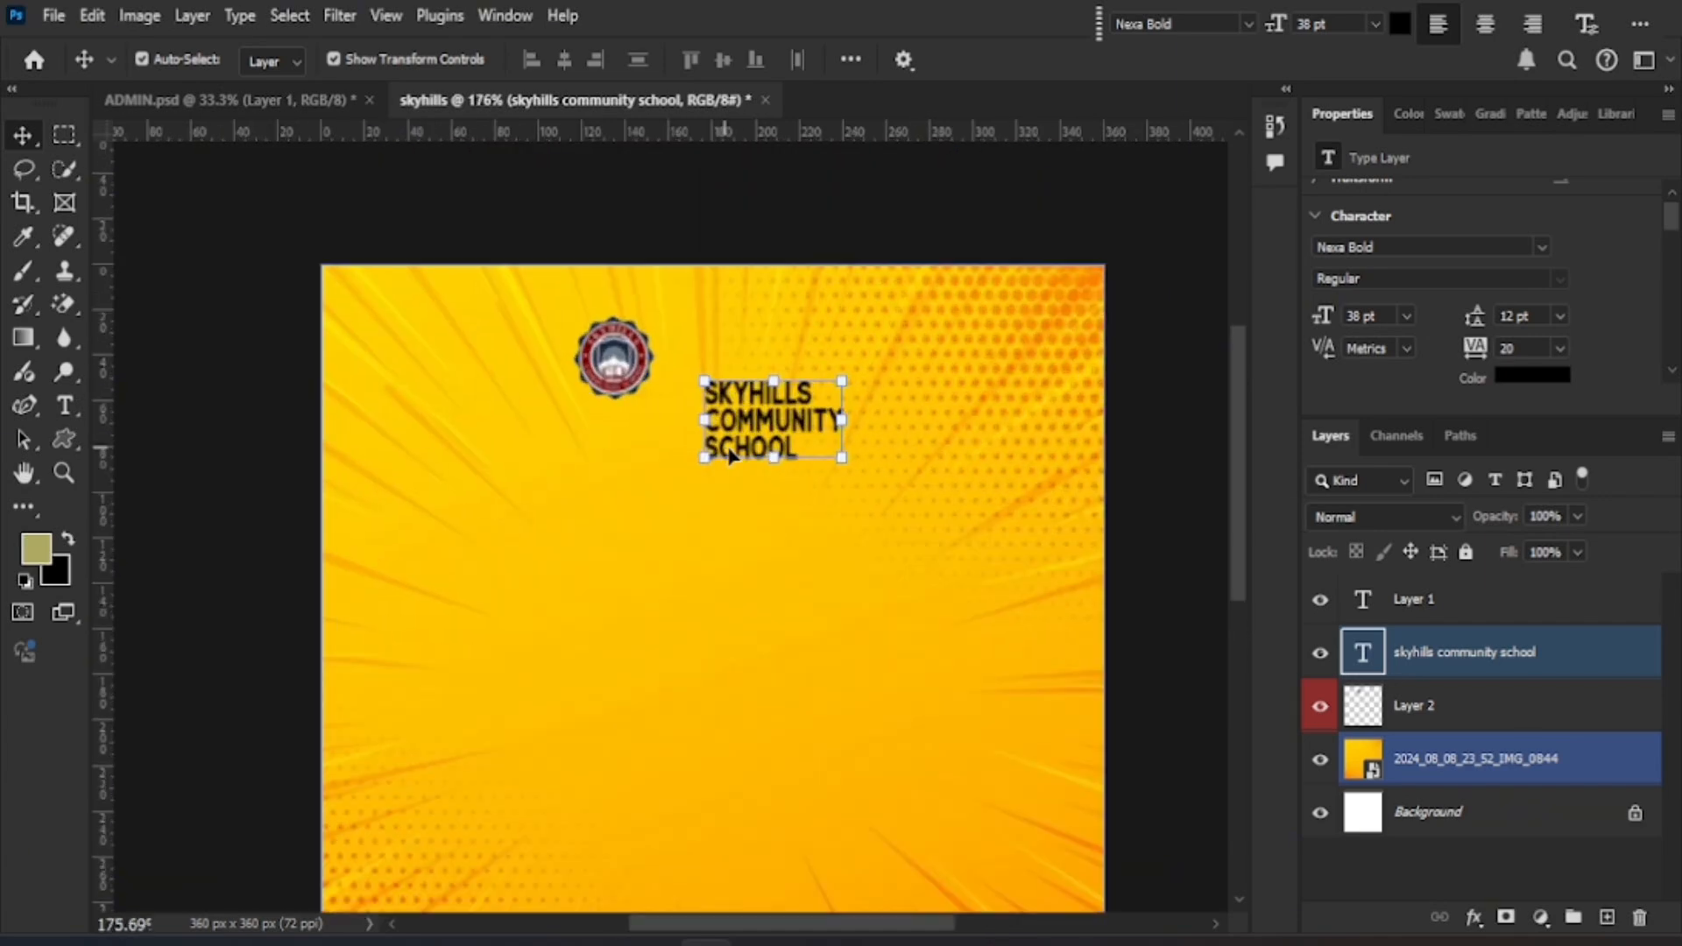
left_click_drag(778, 434, 849, 359)
- Lock the orange background image layer
left_click(1224, 59)
scroll(763, 496, "down", 1)
scroll(762, 491, "up", 3)
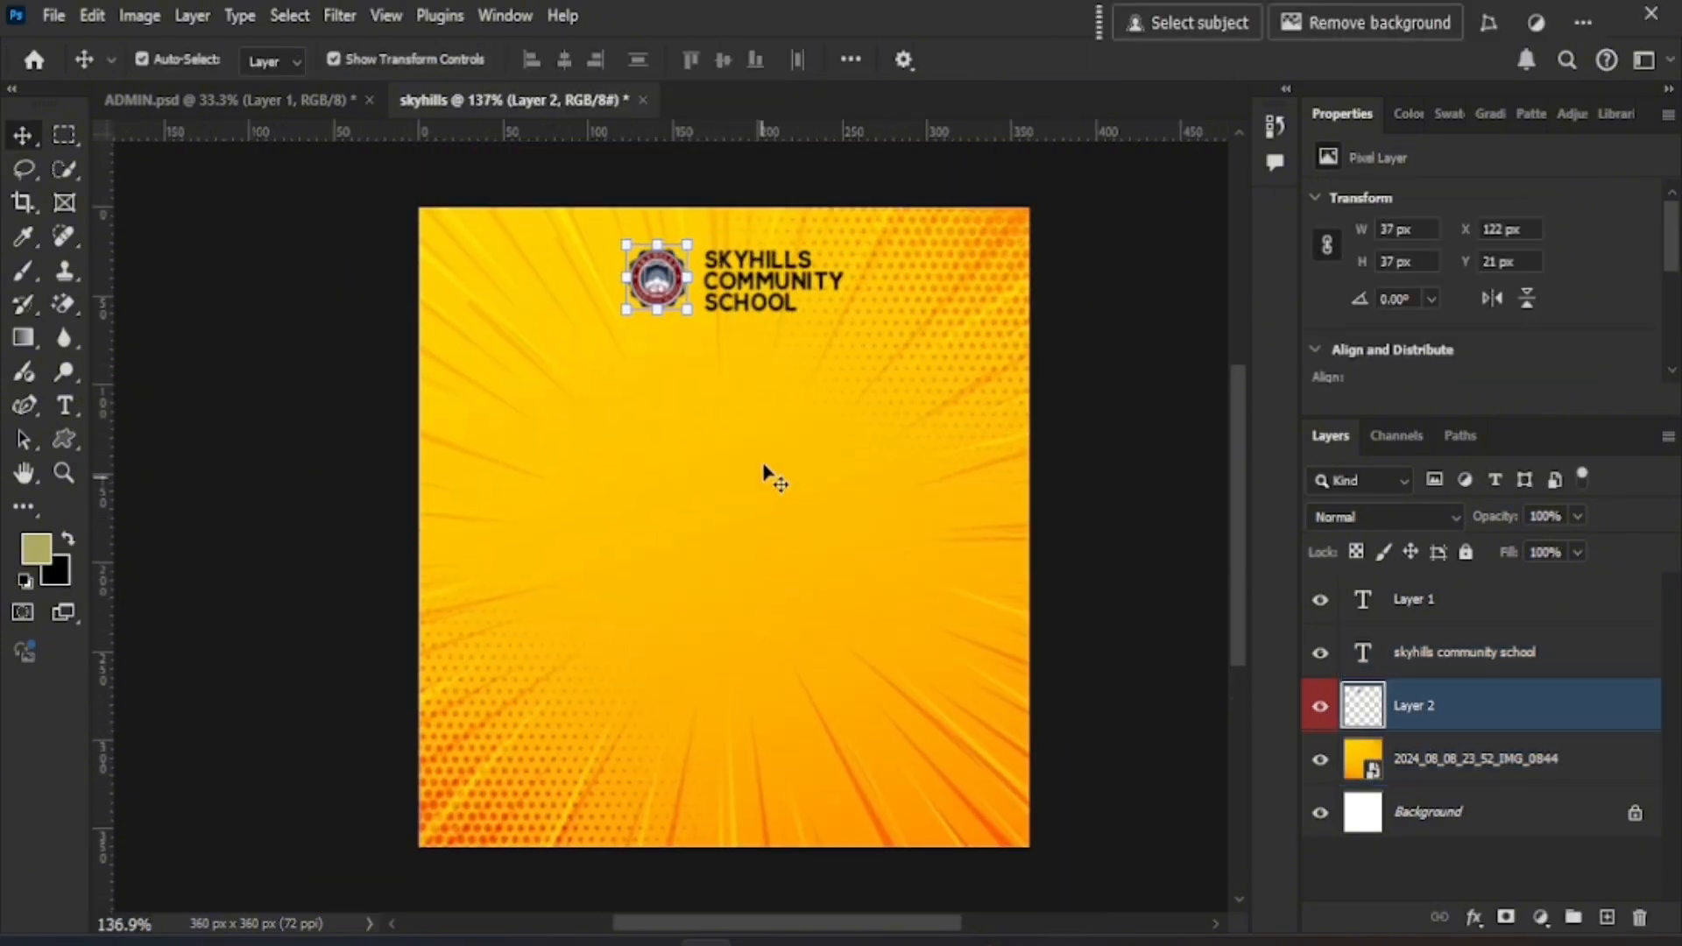
scroll(759, 478, "down", 1)
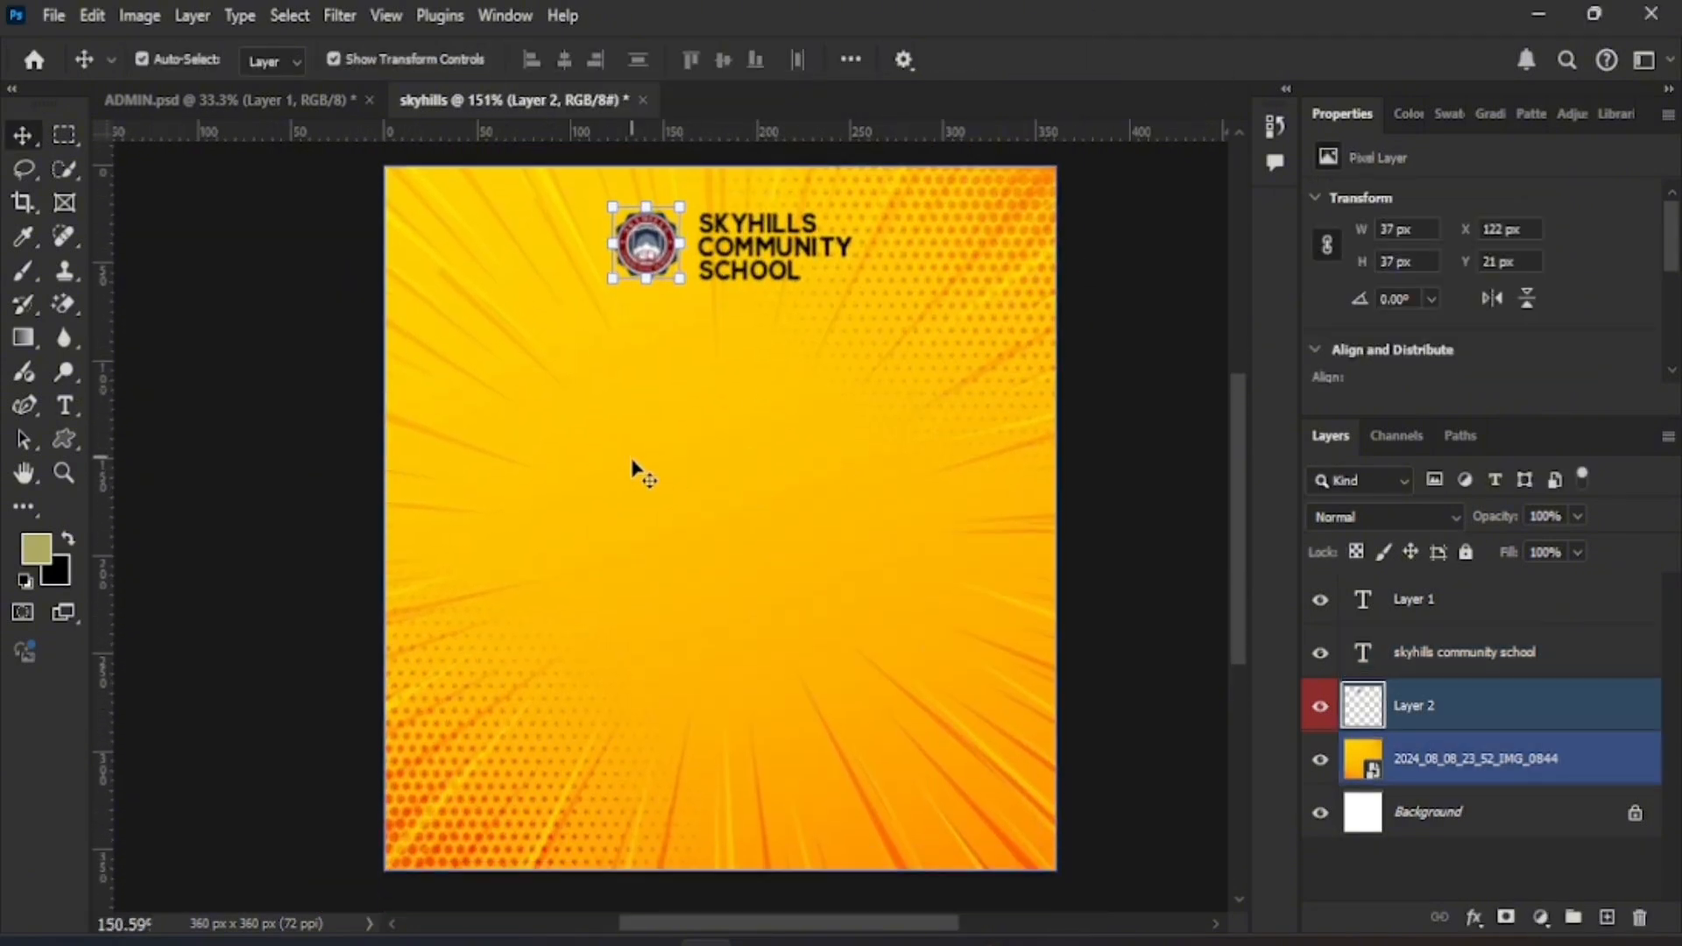
left_click(635, 468)
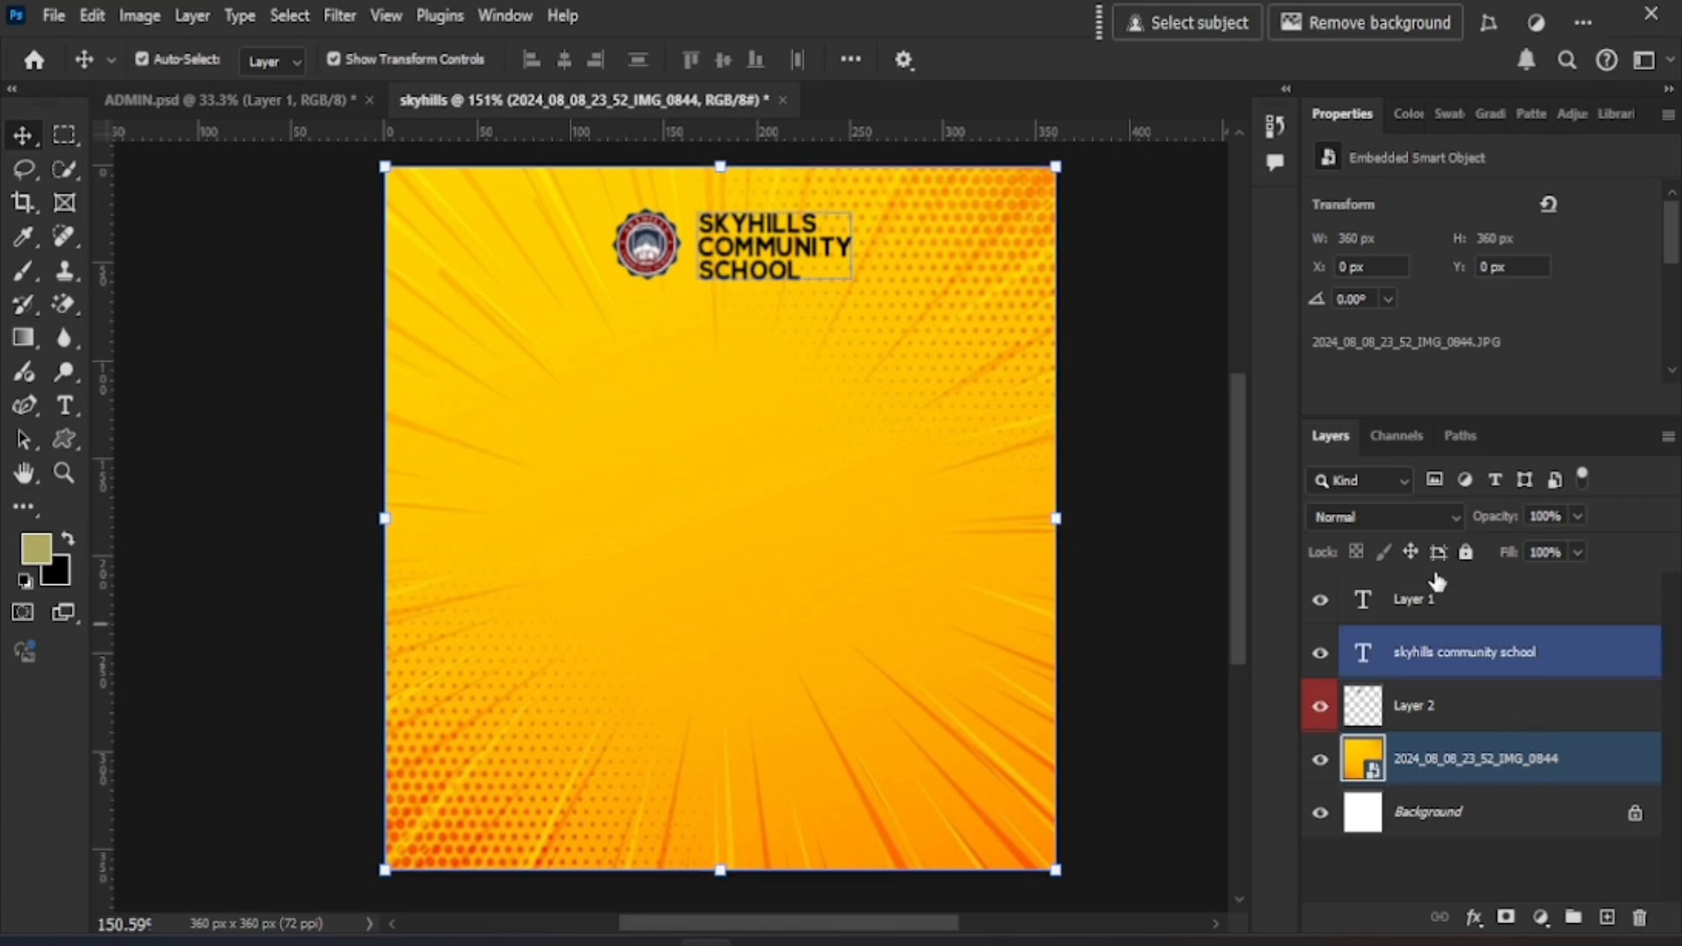
left_click(1466, 552)
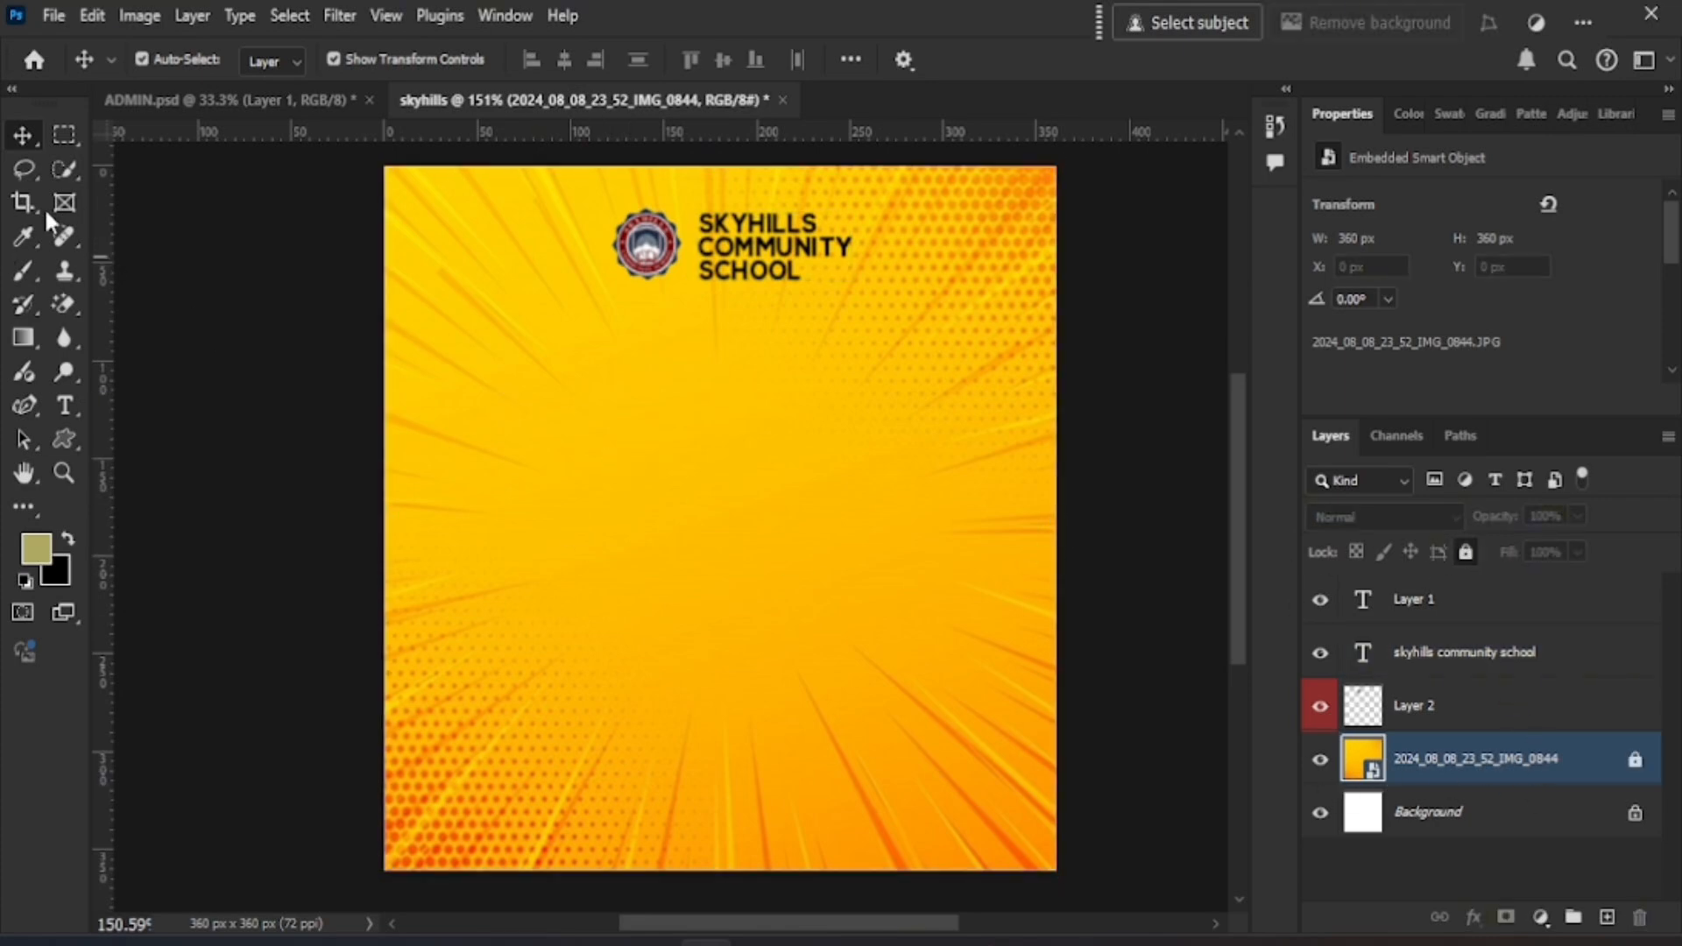
left_click(60, 441)
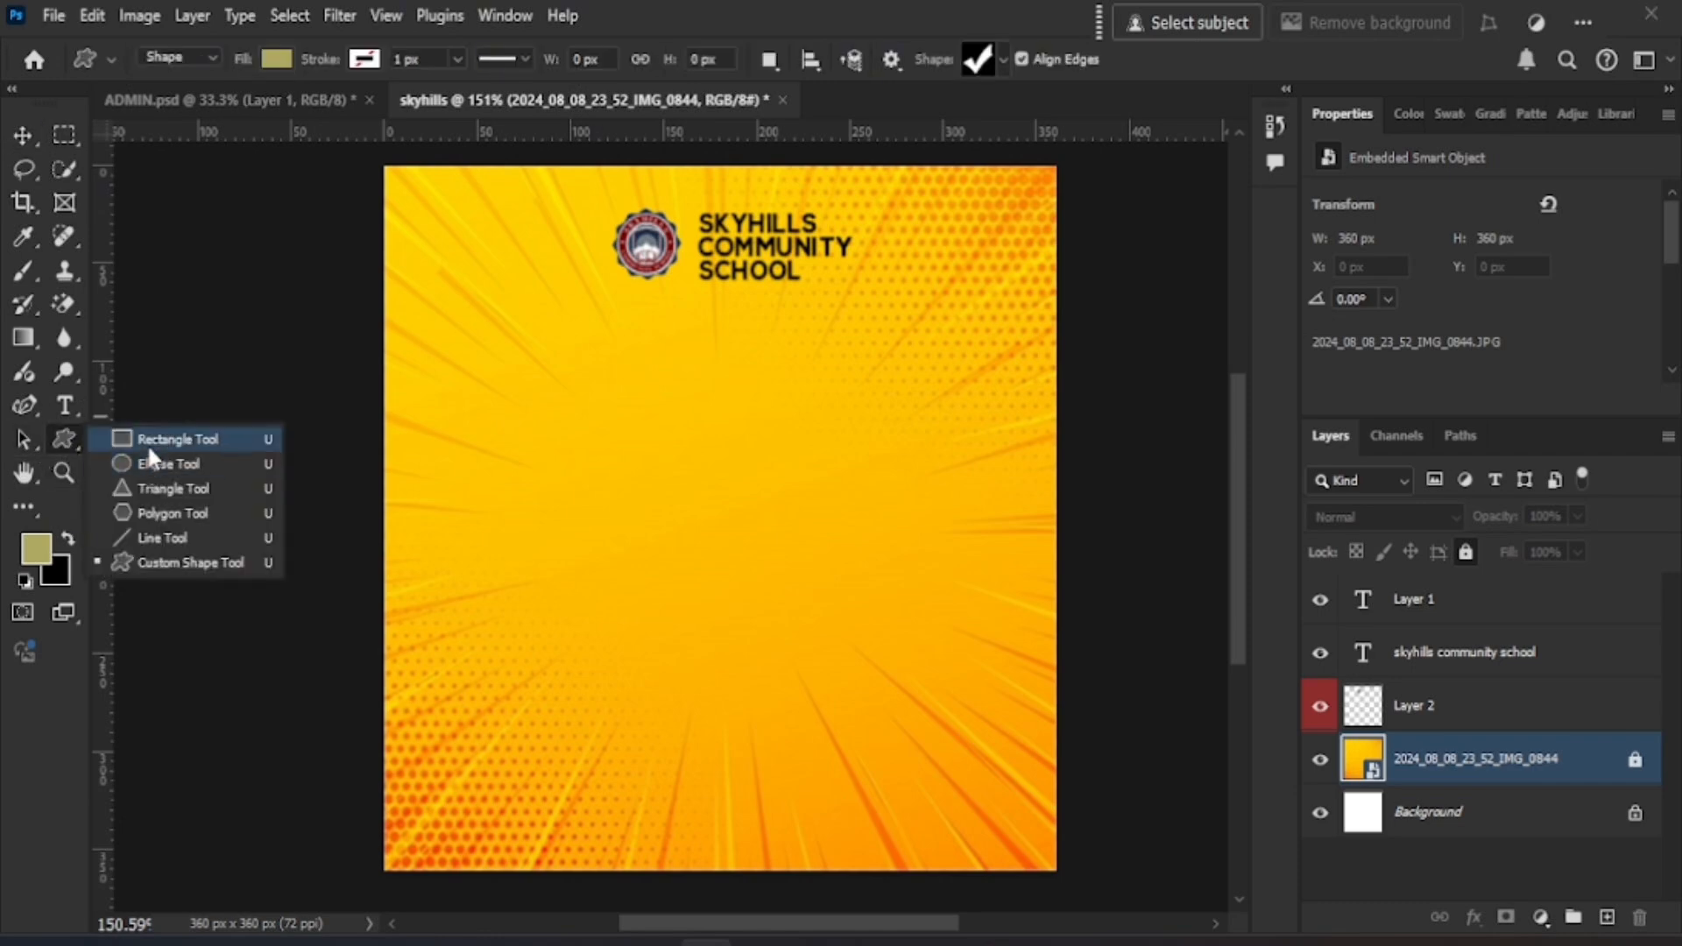
- Draw an olive 82 × 86 px rectangle at the upper left and round its corners
left_click(311, 431)
key("shift+u")
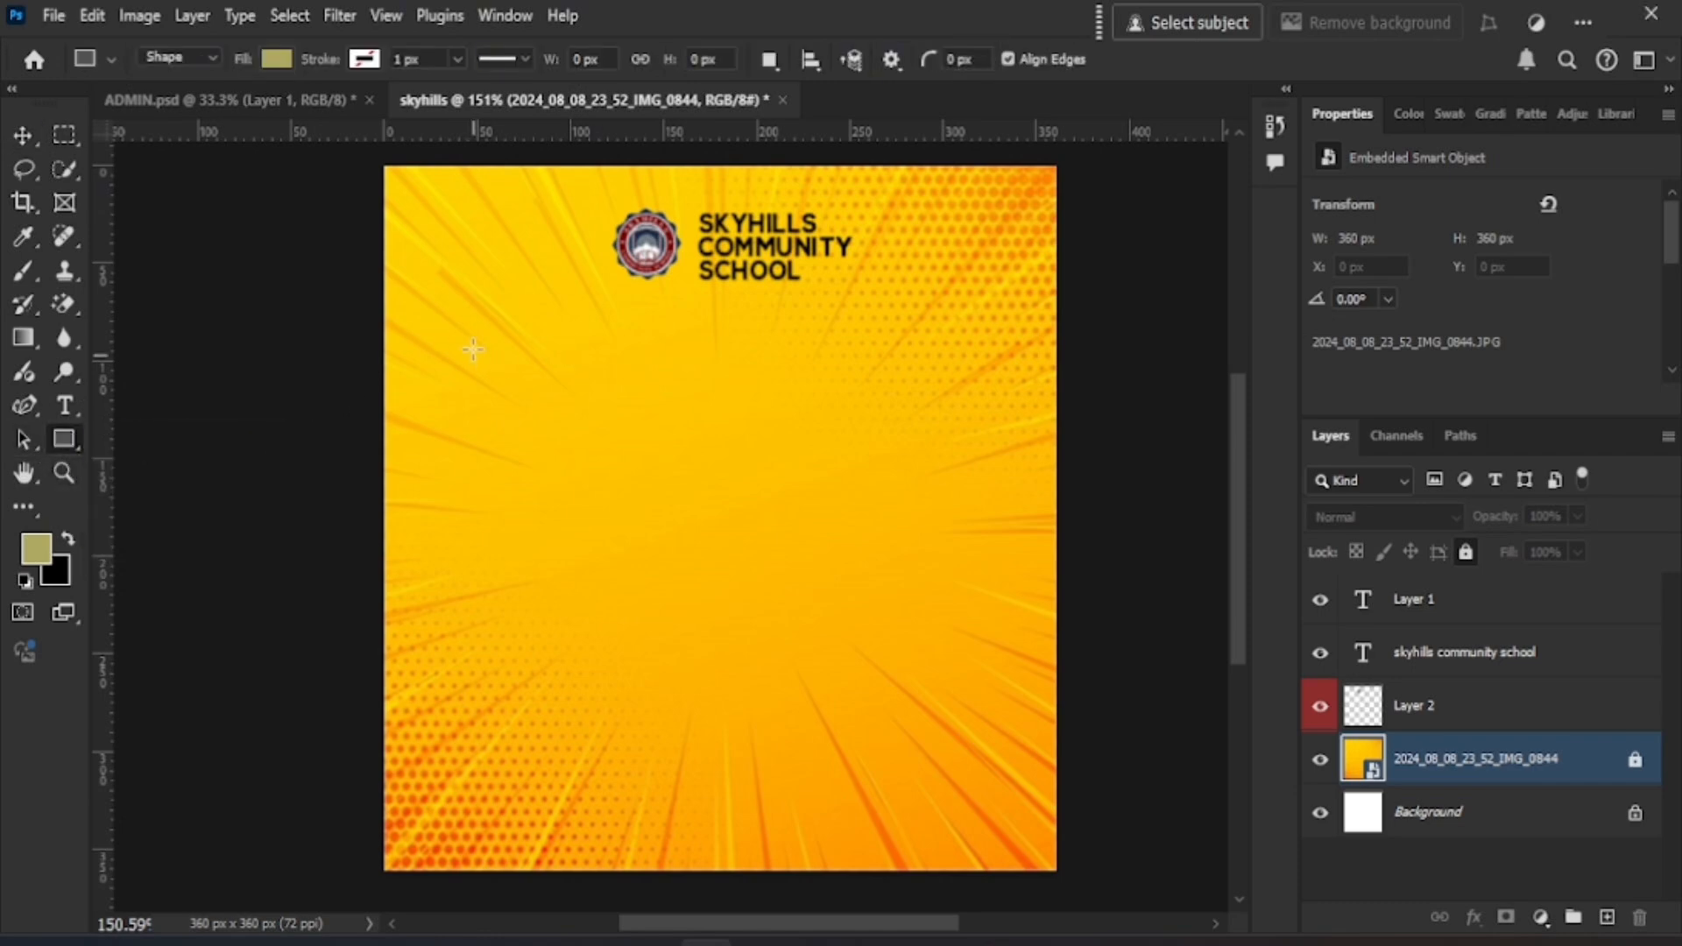
left_click_drag(467, 328, 620, 495)
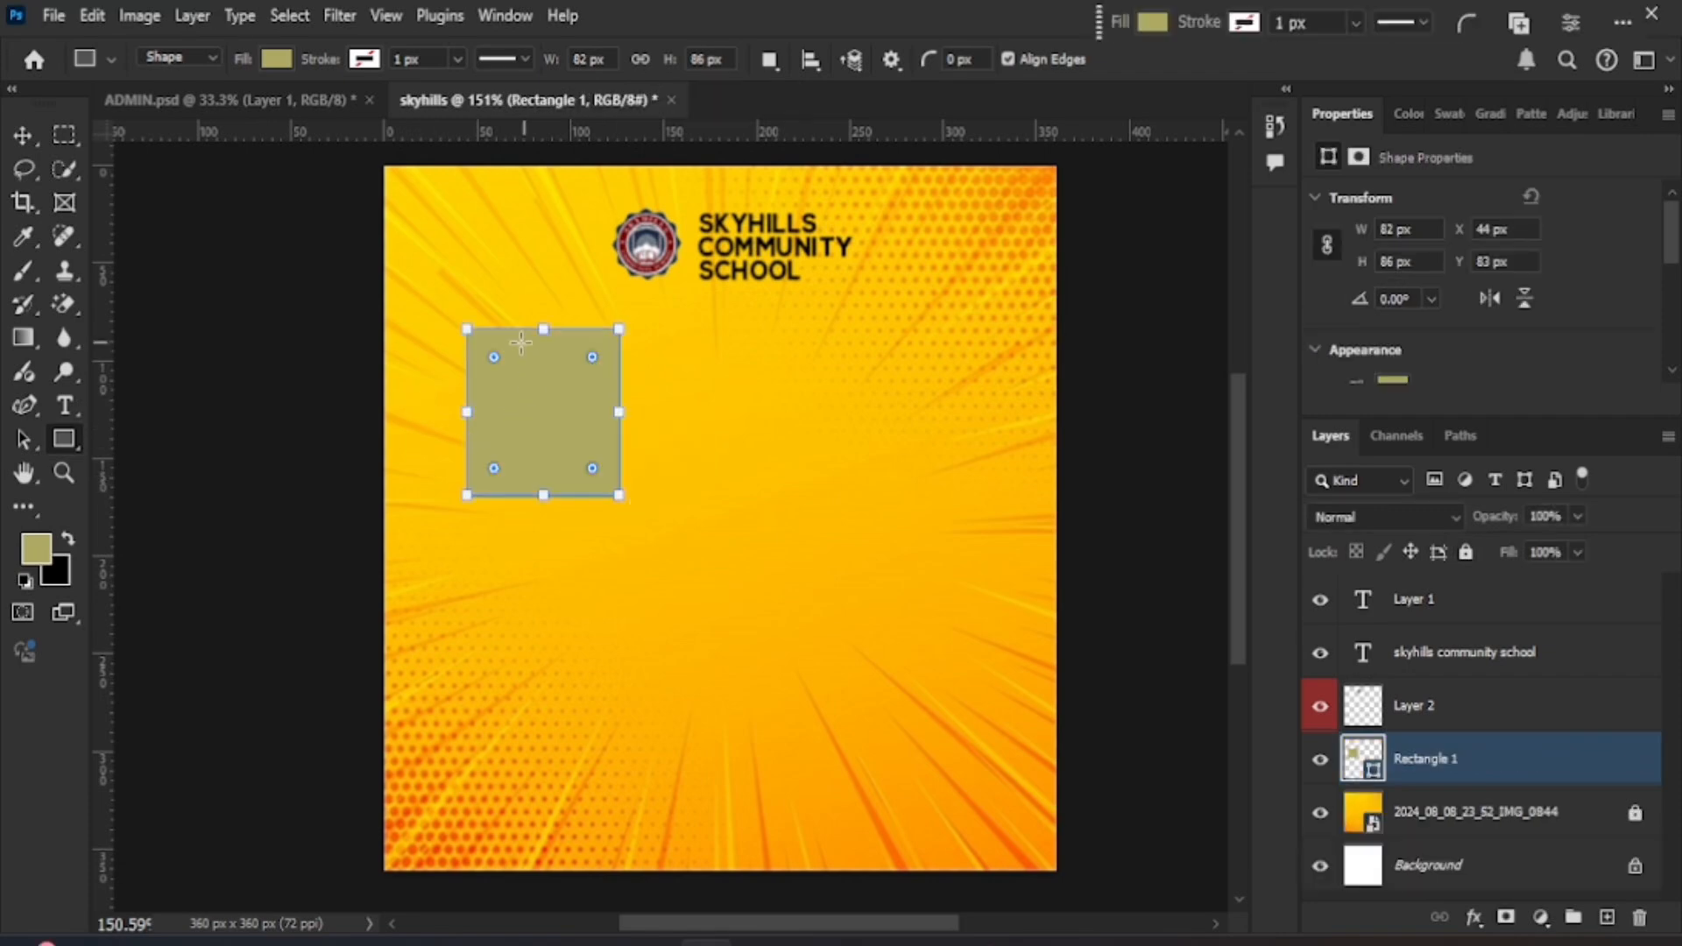
key("v")
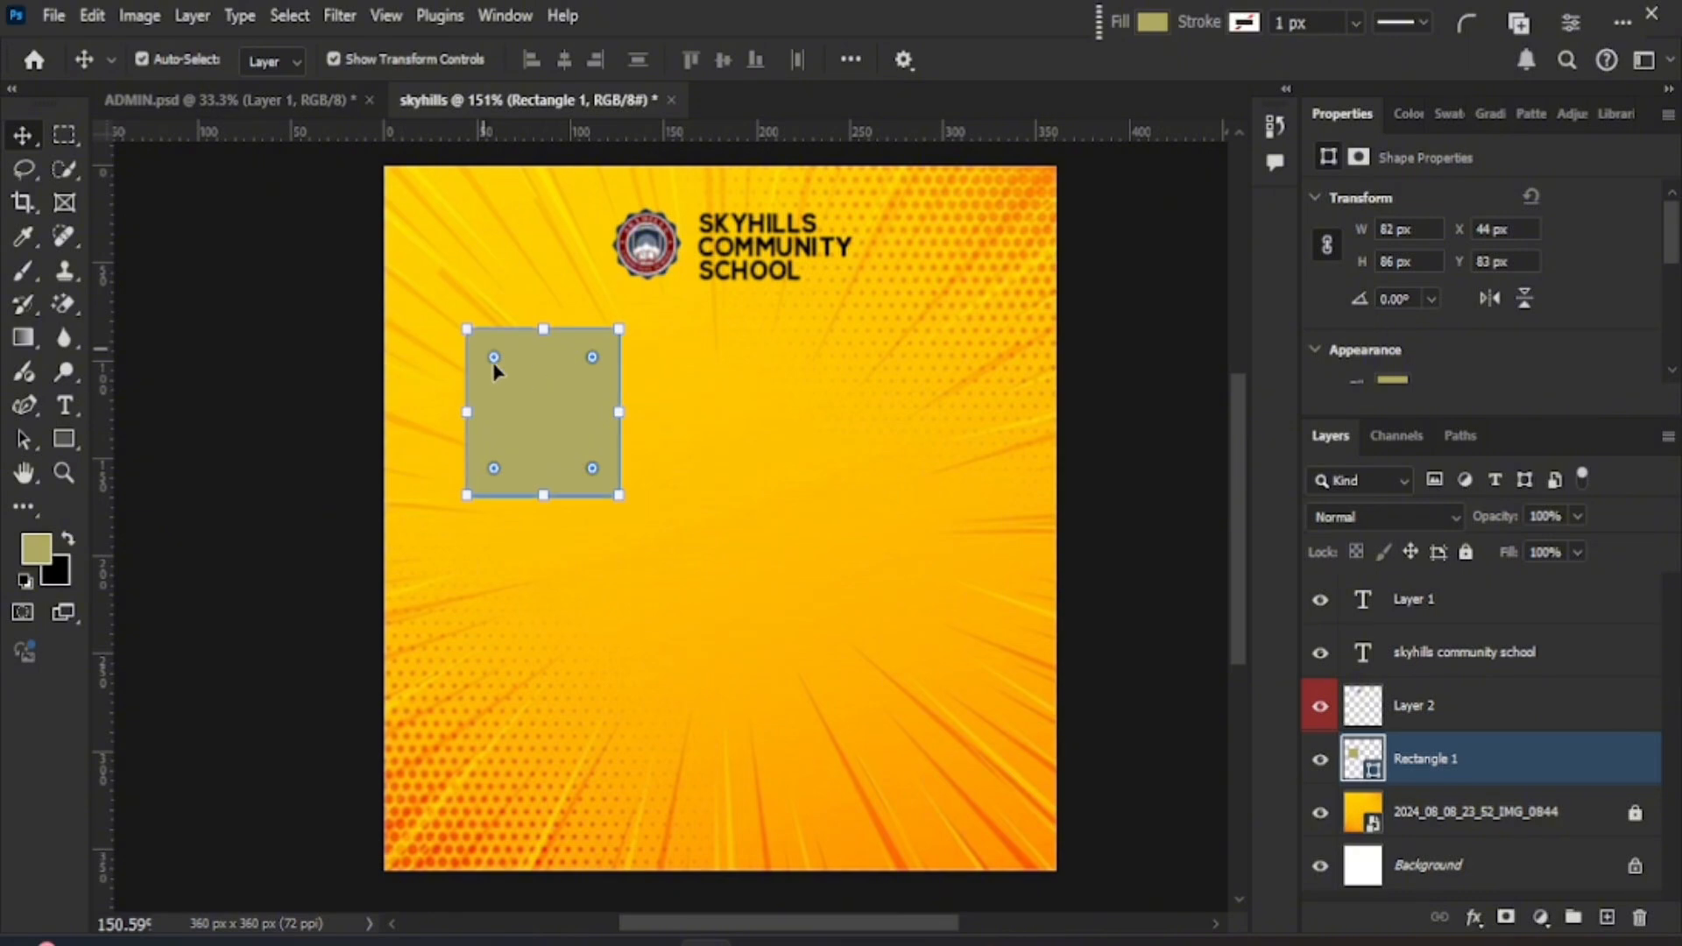
left_click_drag(494, 358, 503, 371)
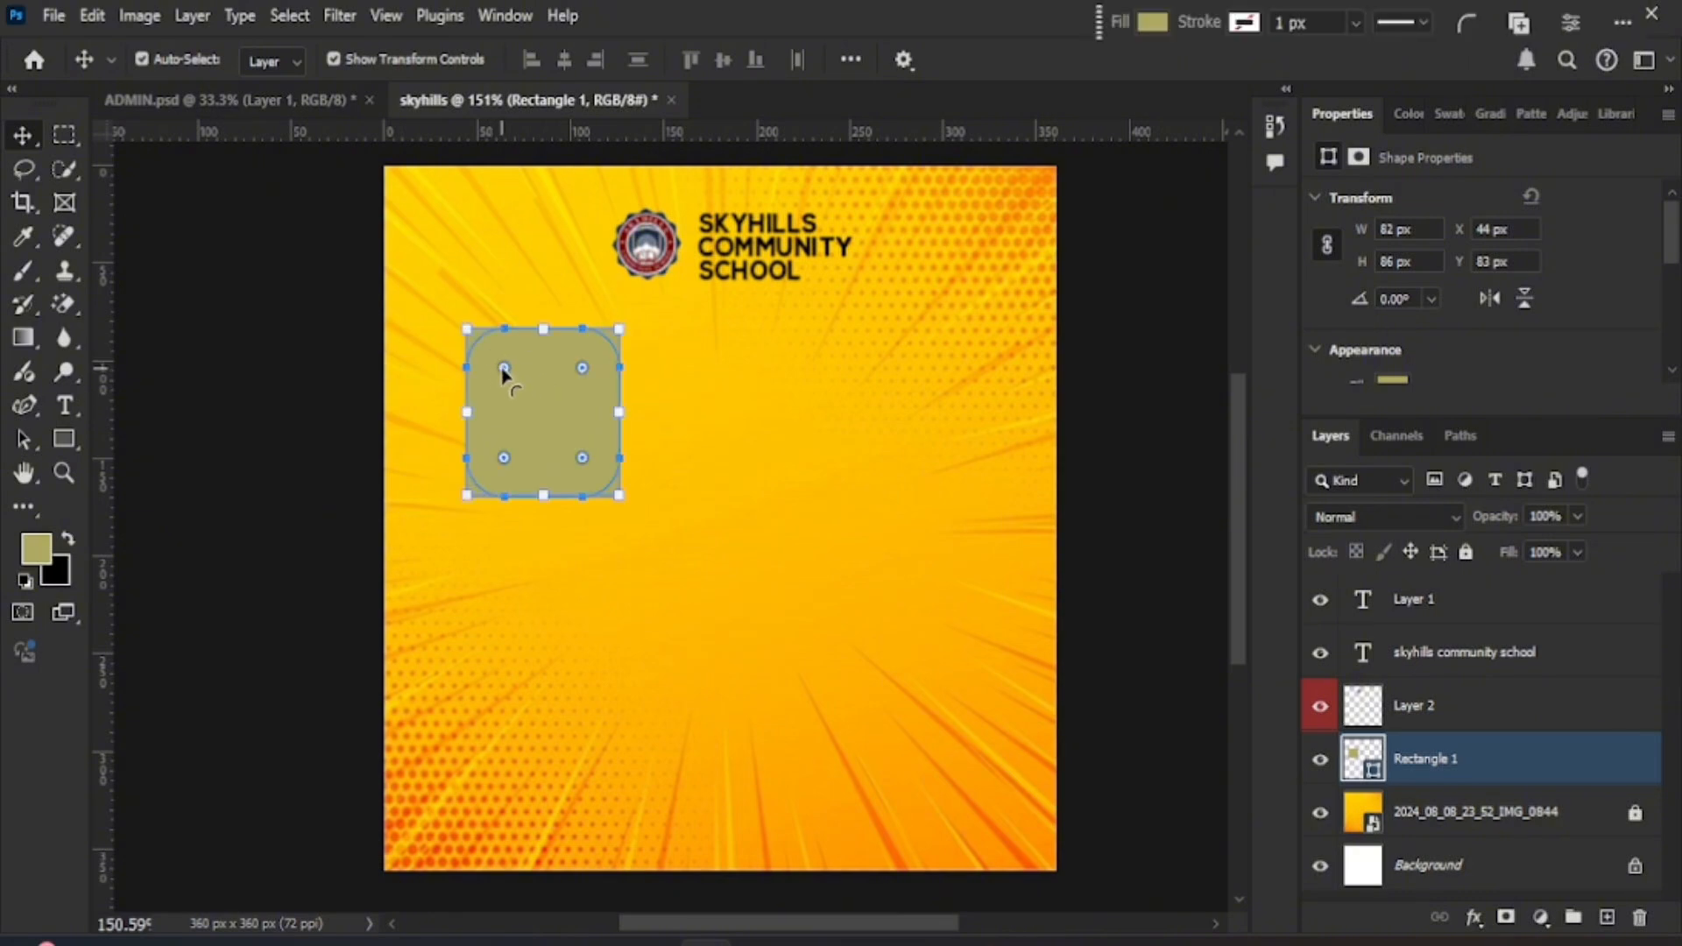
left_click(725, 555)
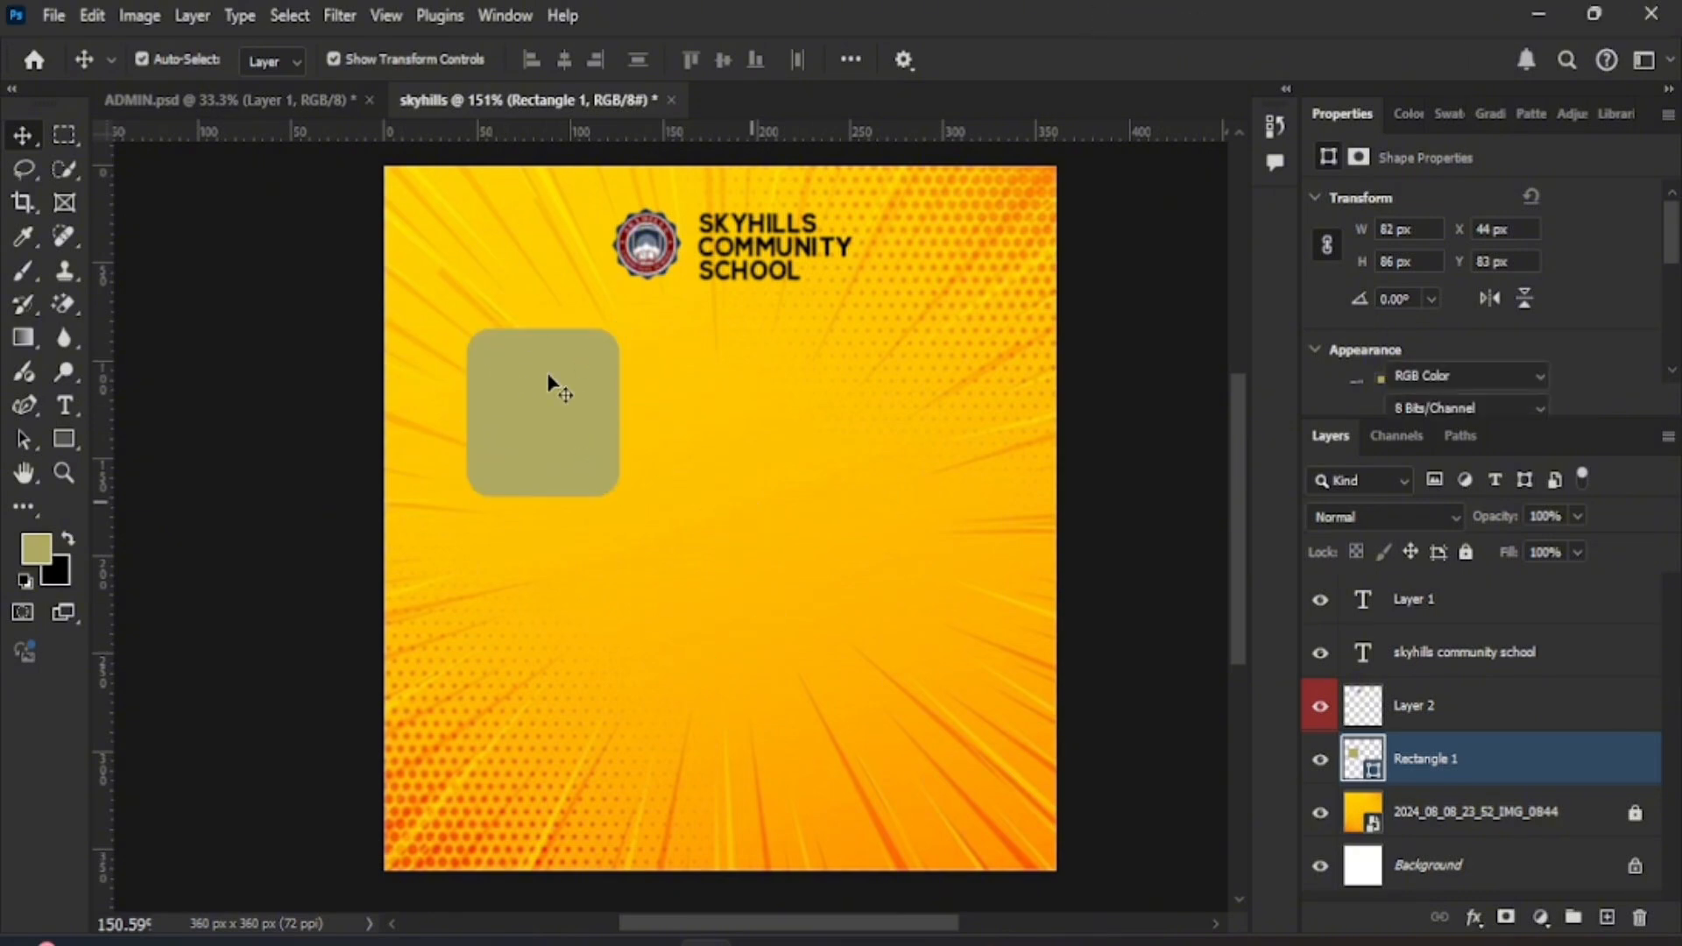
- Drag Rectangle 1 to the top of the Layers panel, keeping the crest visible
left_click(595, 436)
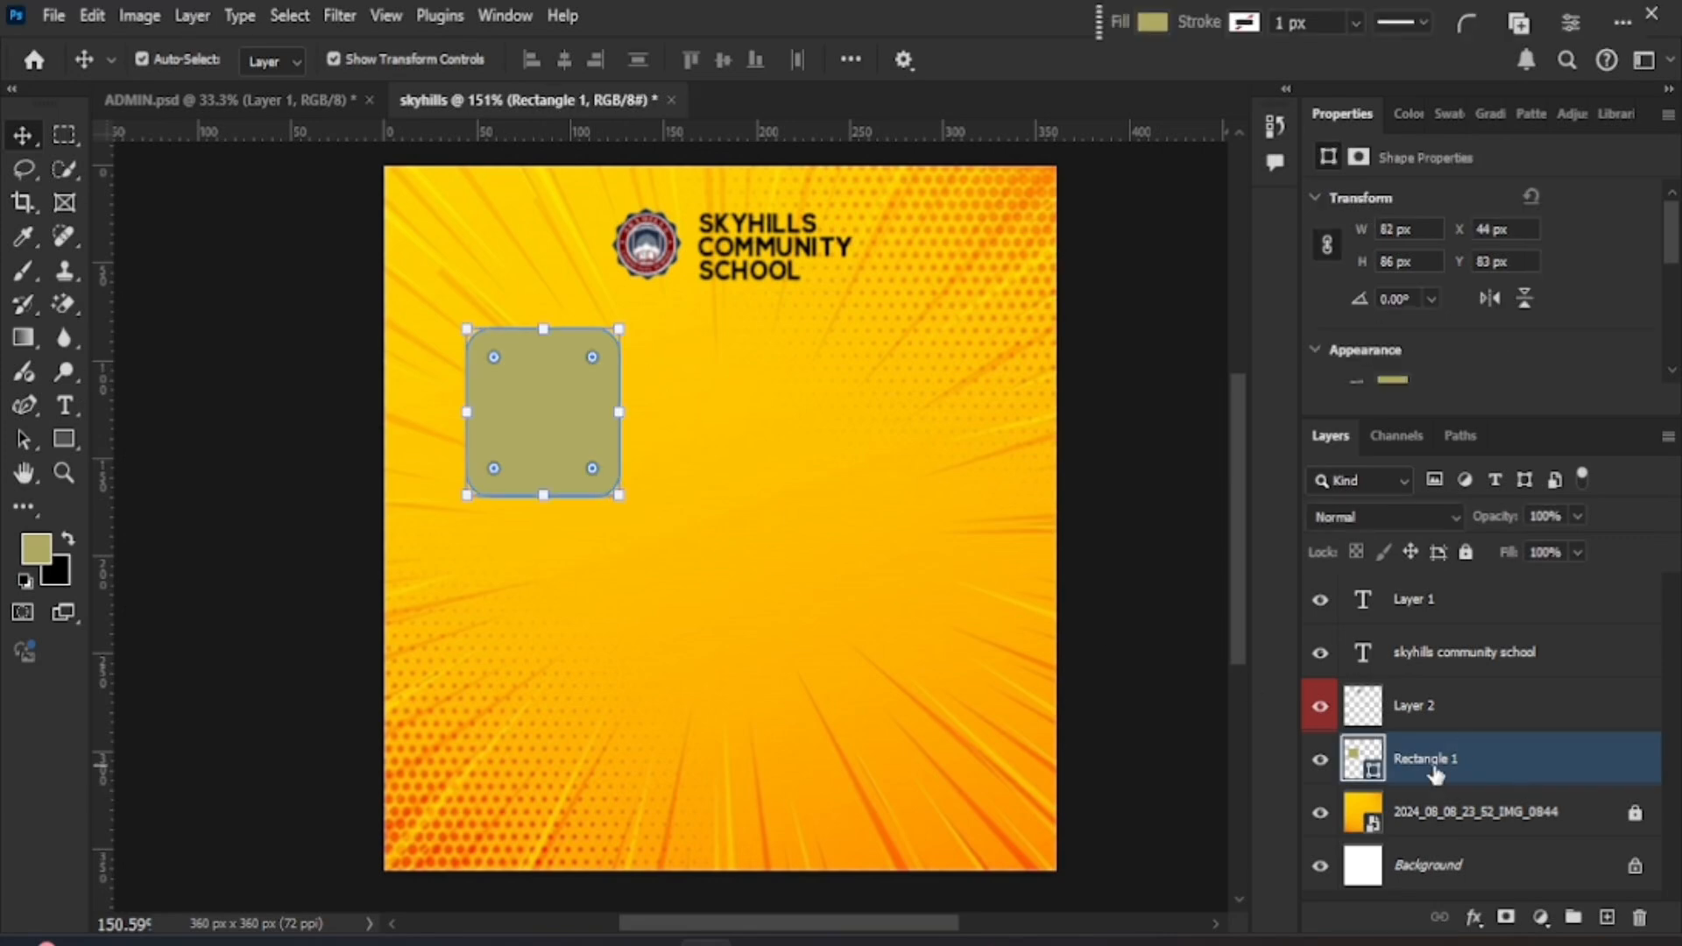
left_click(1318, 706)
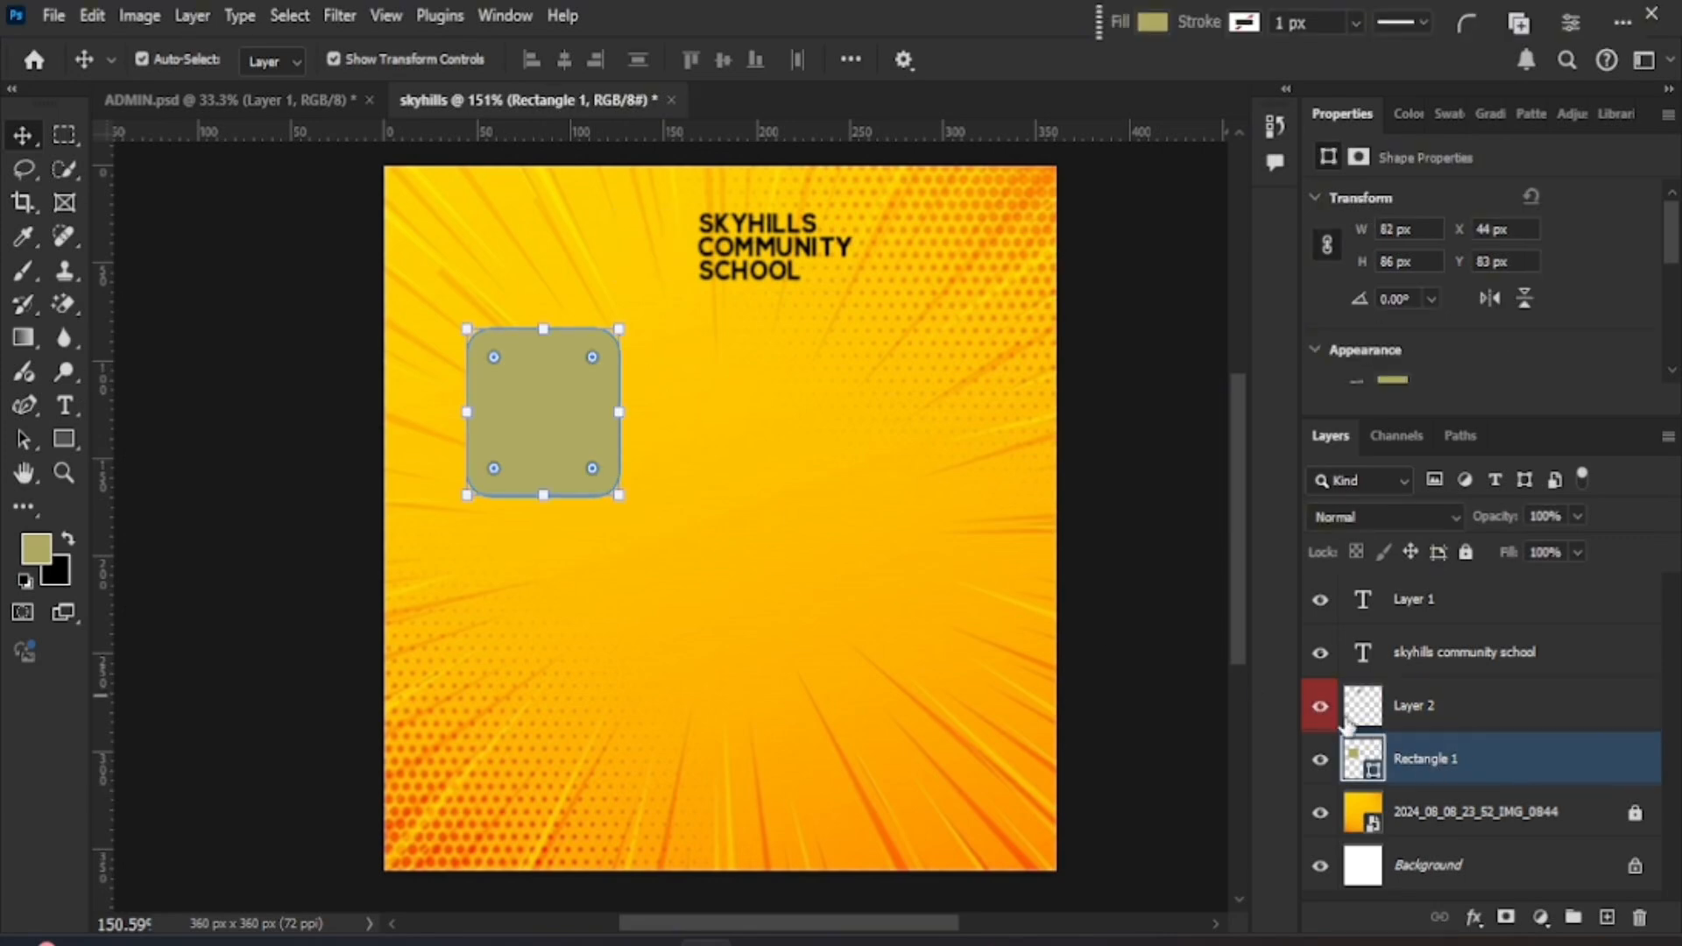
left_click(1320, 706)
left_click_drag(1358, 763, 1424, 607)
- Rename the Rectangle 1 layer to 1
double_click(1424, 608)
left_click(839, 631)
double_click(1452, 609)
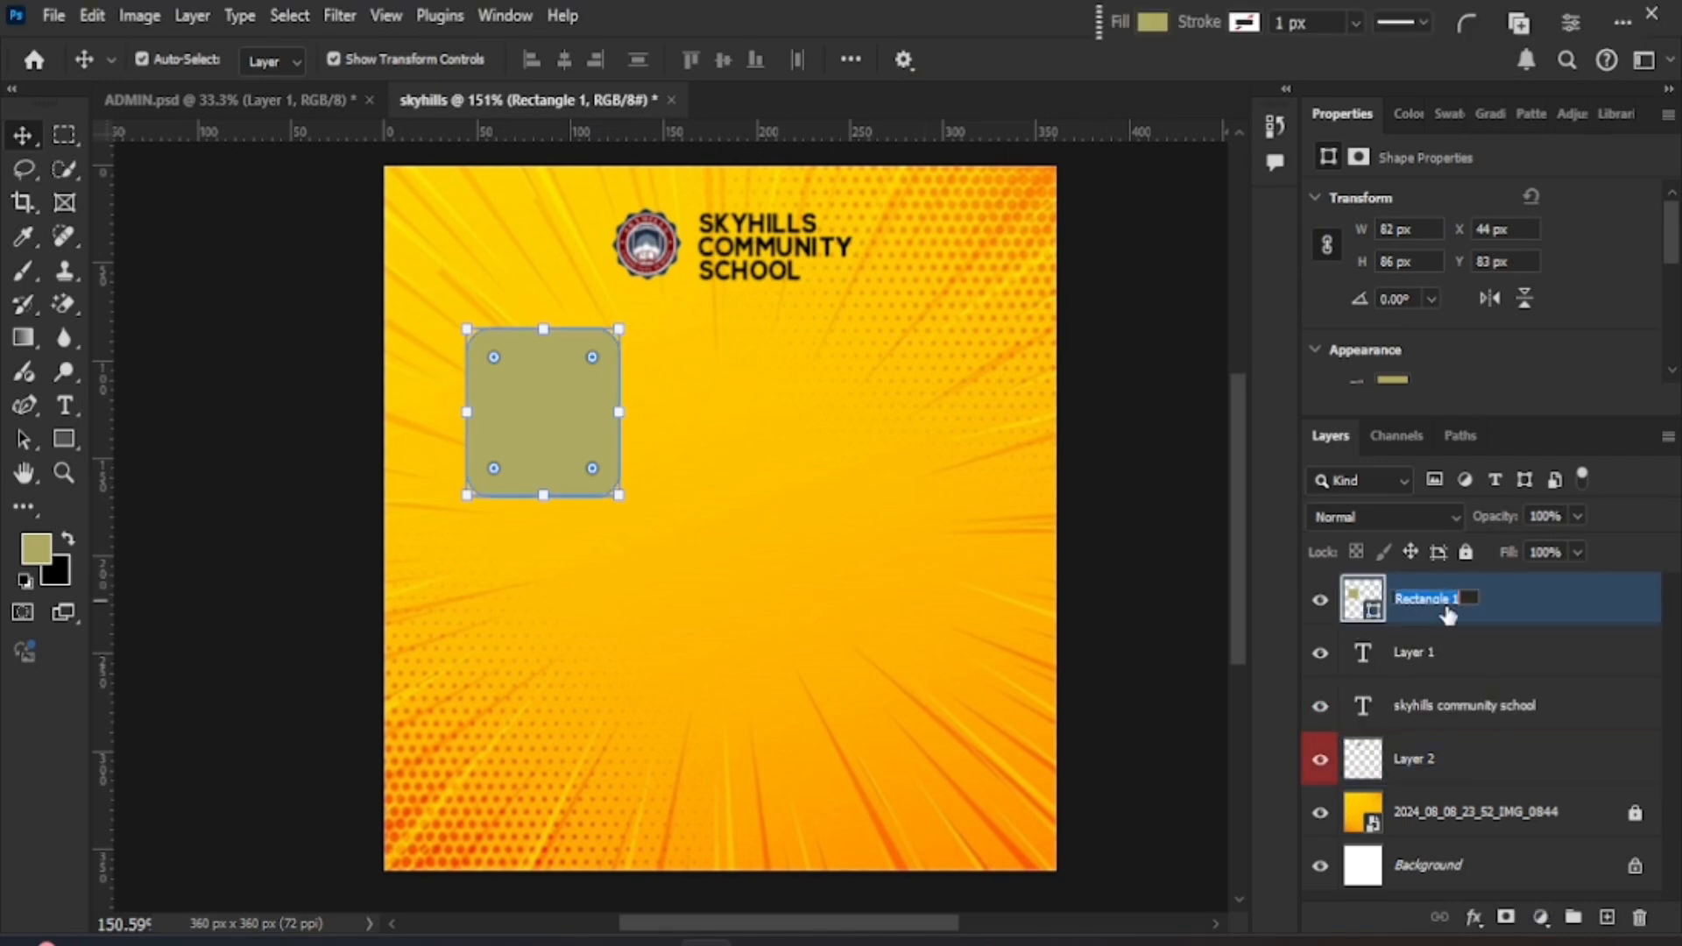
type("1")
left_click(911, 683)
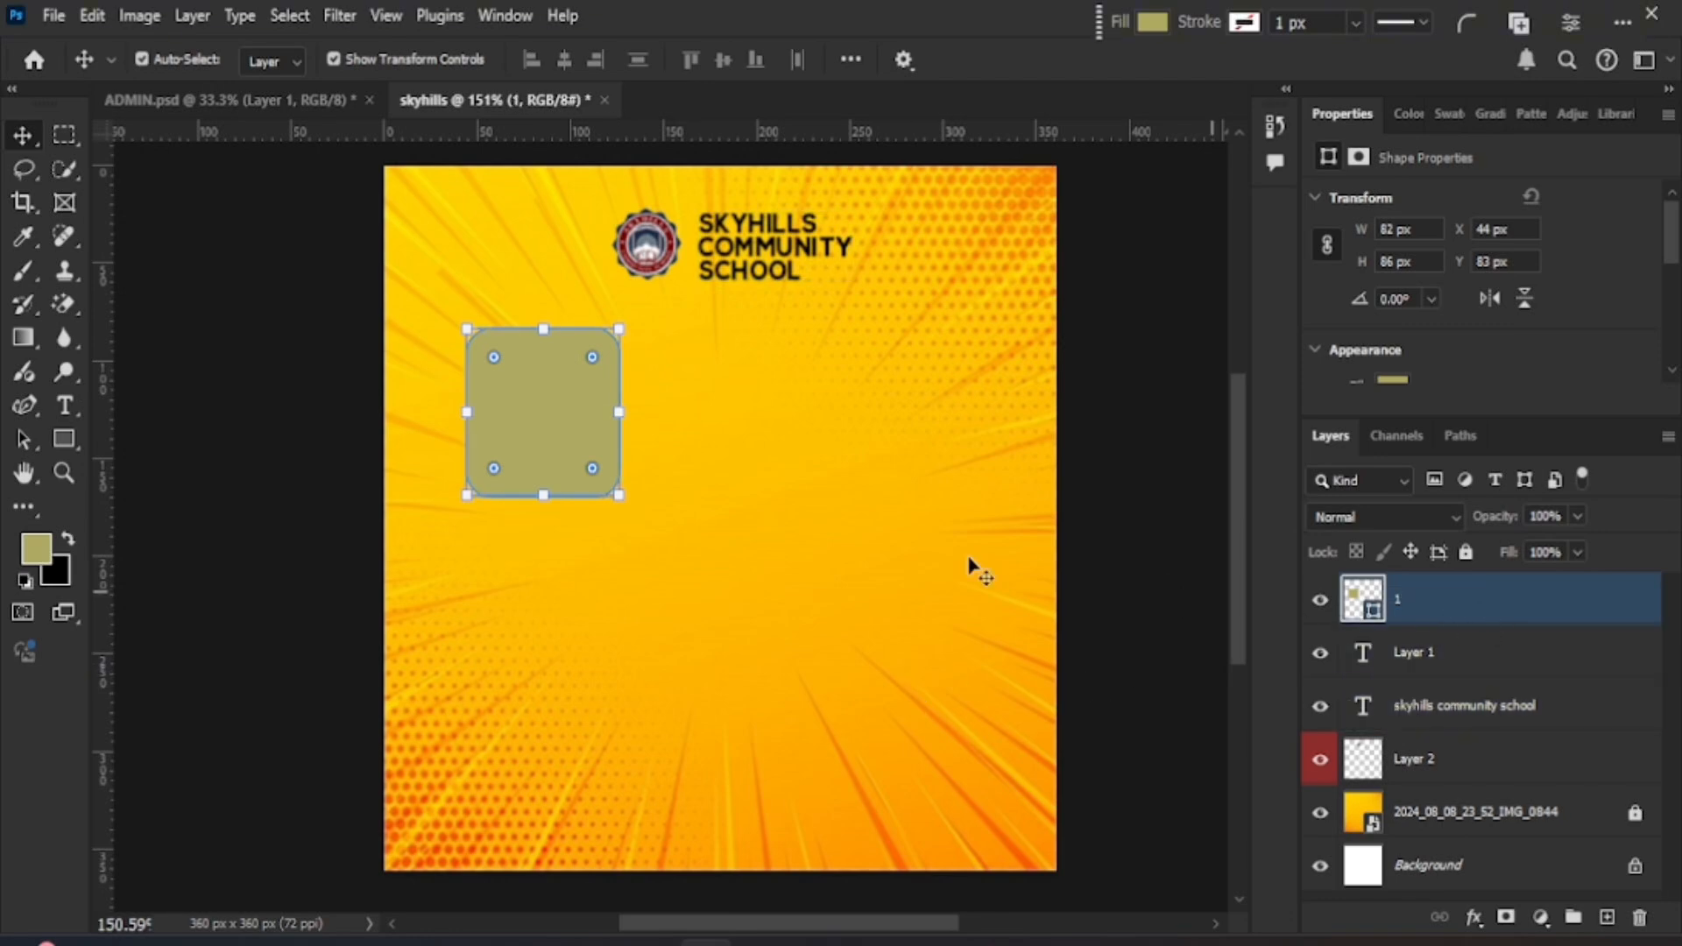
- Duplicate the rectangle to its right and name the copy 2
left_click_drag(468, 525, 461, 513)
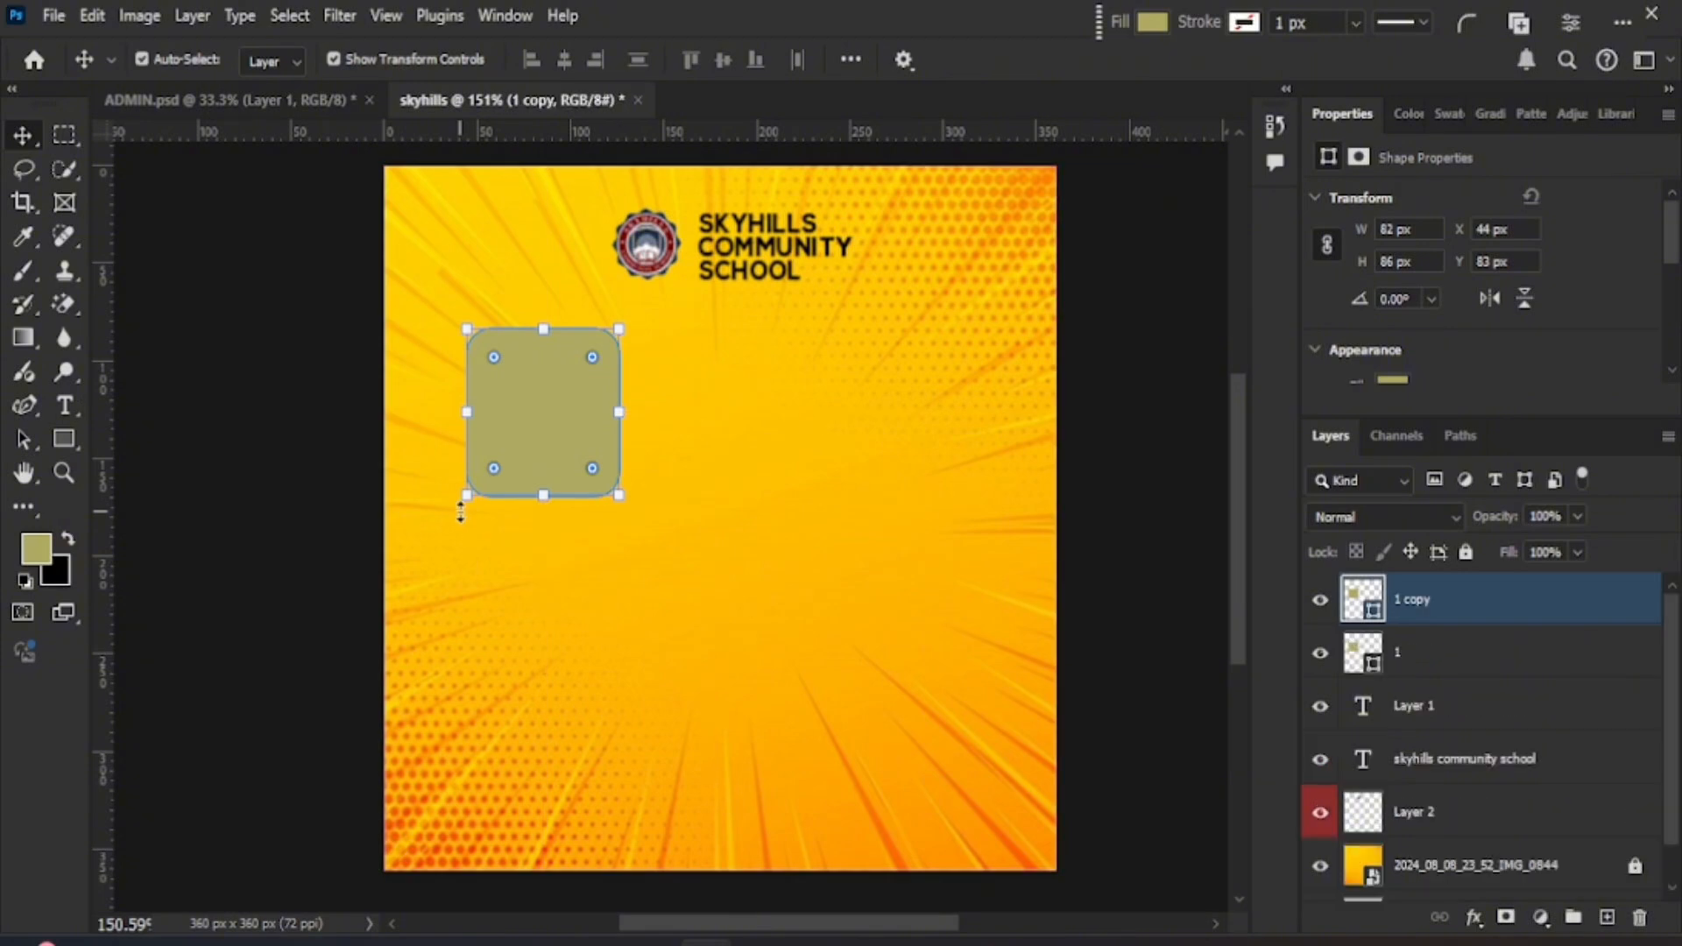
left_click_drag(504, 414, 701, 418)
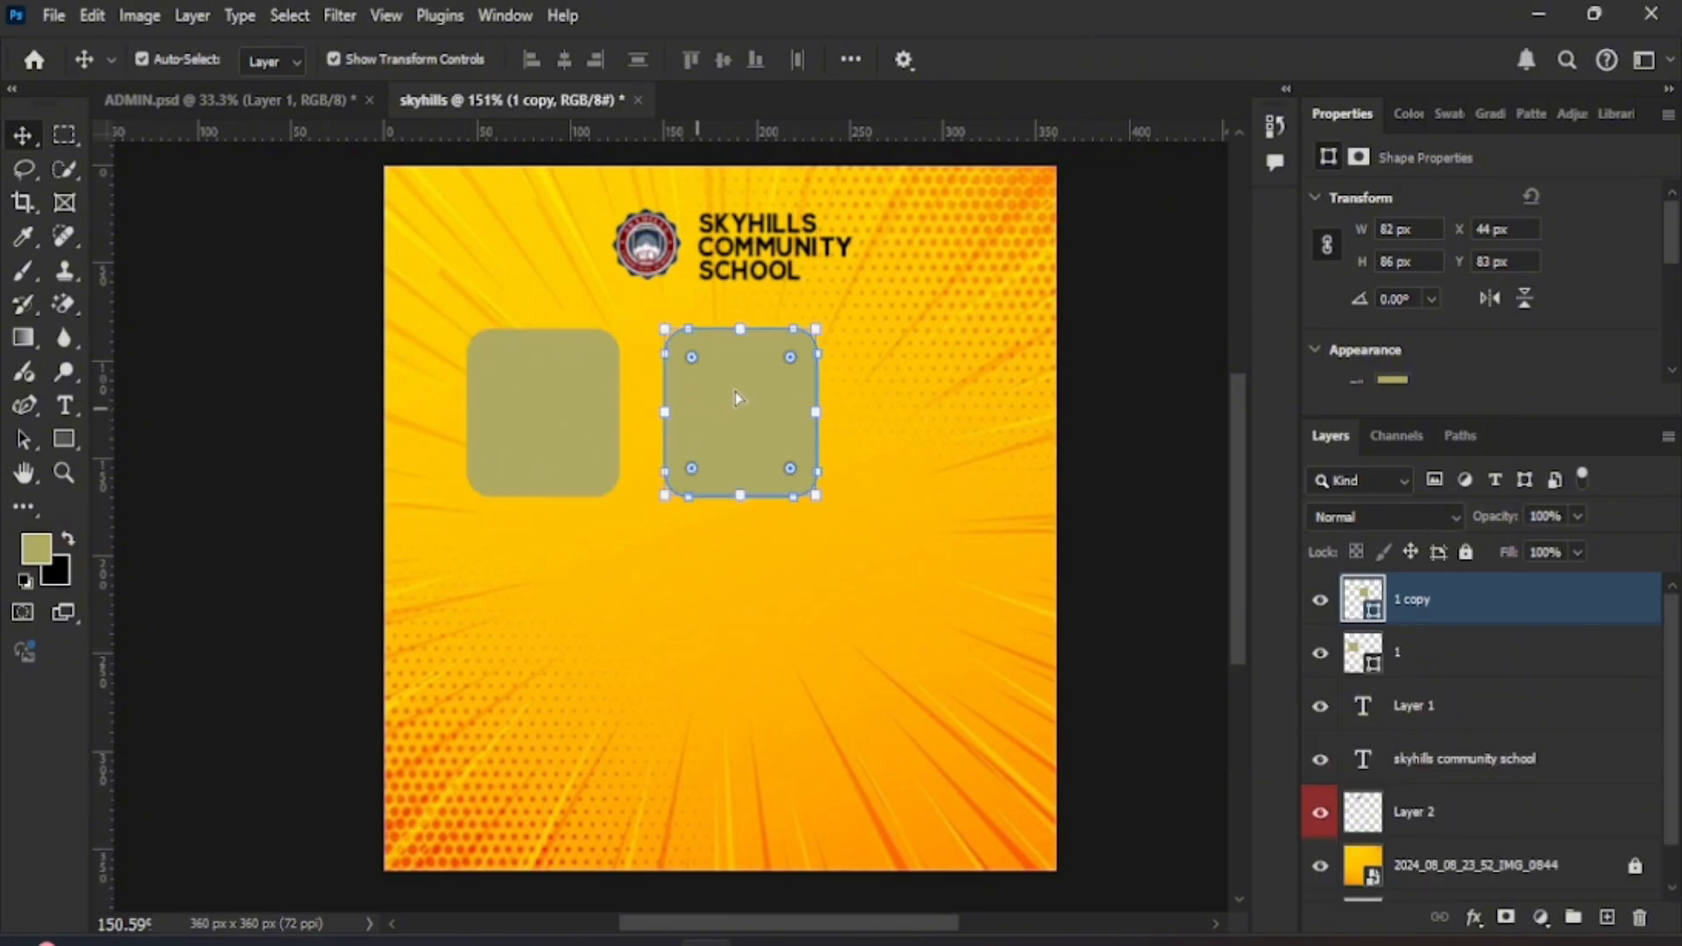
double_click(1443, 611)
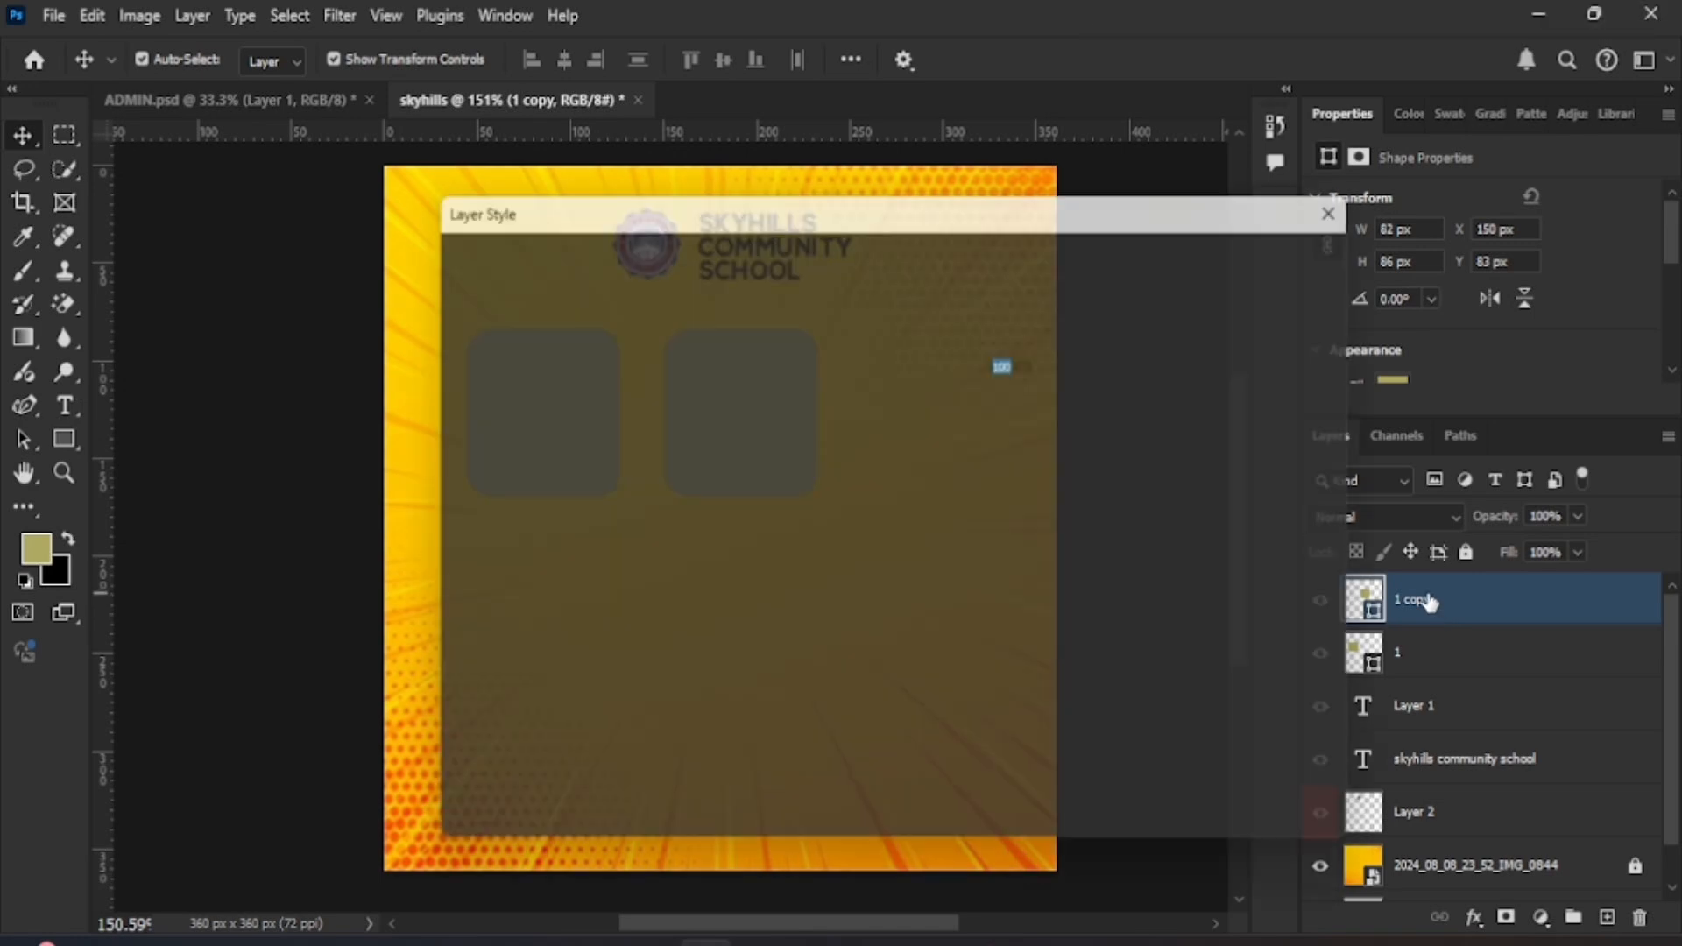
left_click(1237, 290)
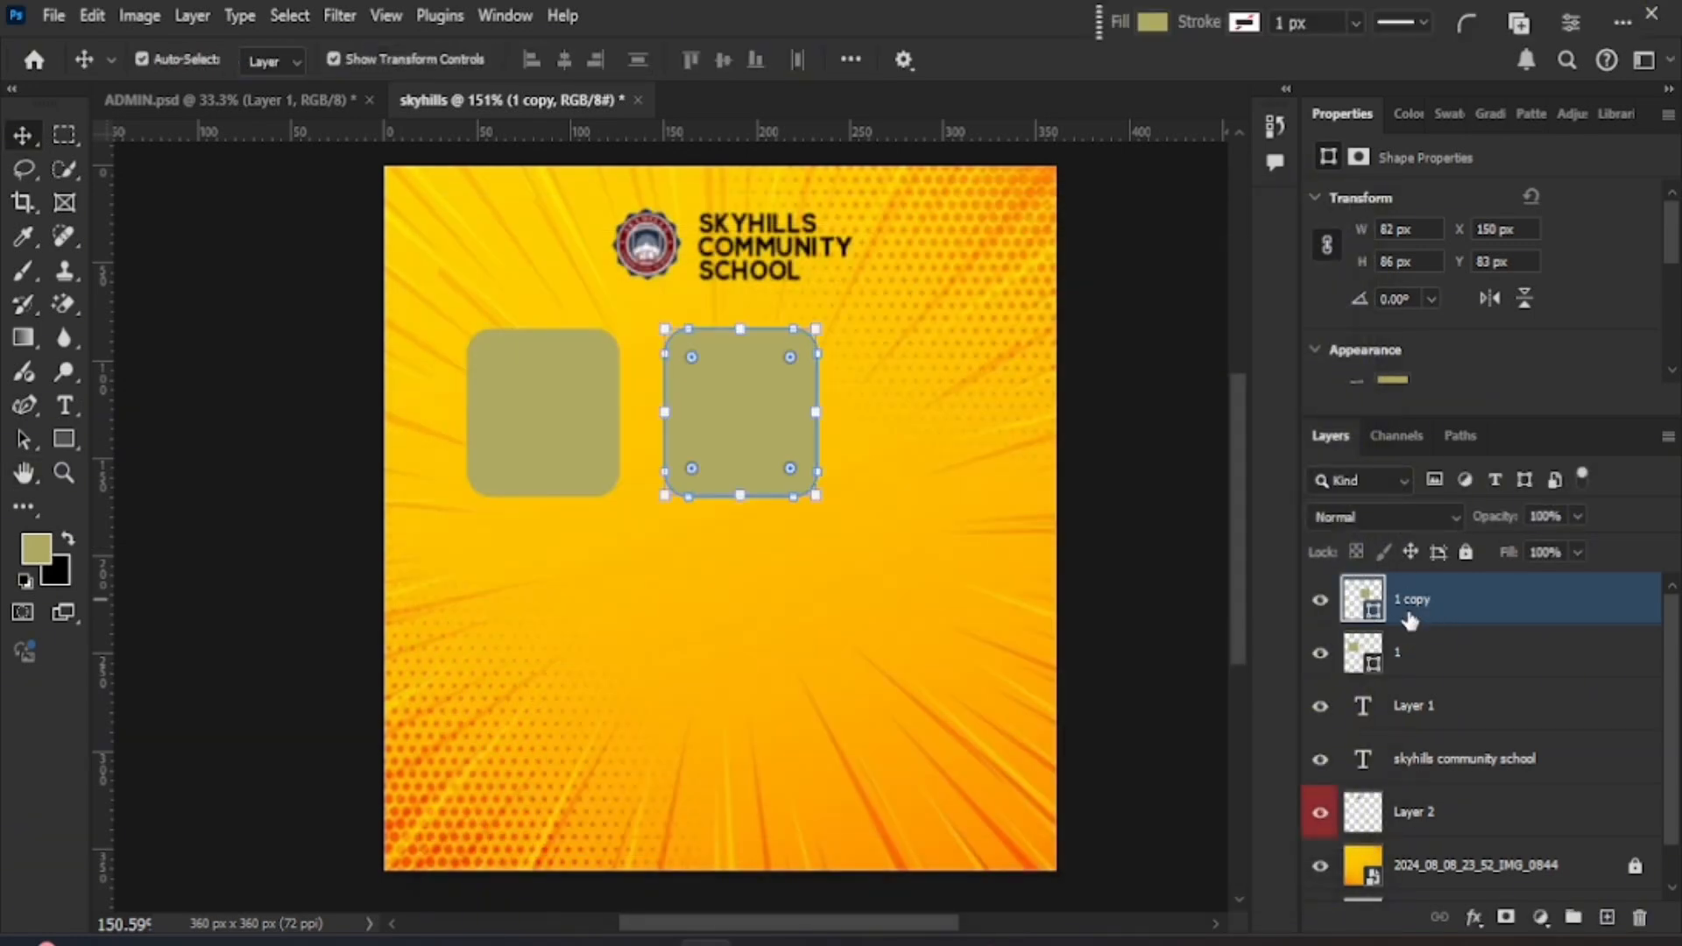
type("2")
key("Return")
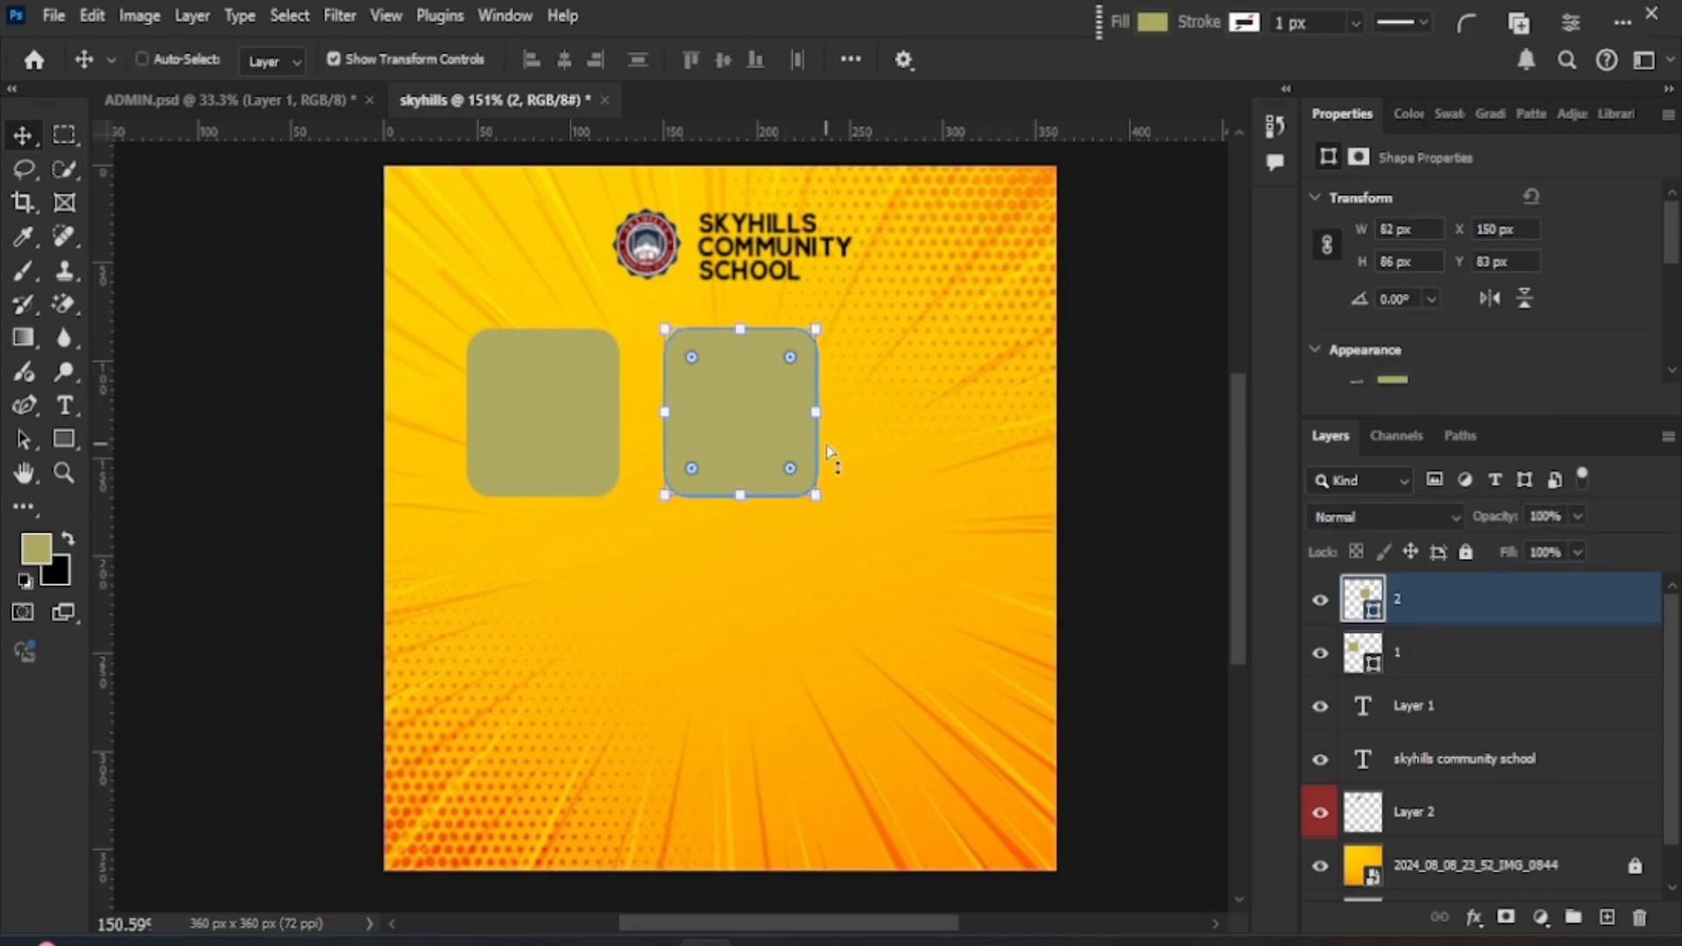
- Duplicate rectangle 2 into the third spot and name it 3
key("ctrl+j")
left_click_drag(716, 422, 907, 421)
double_click(1431, 600)
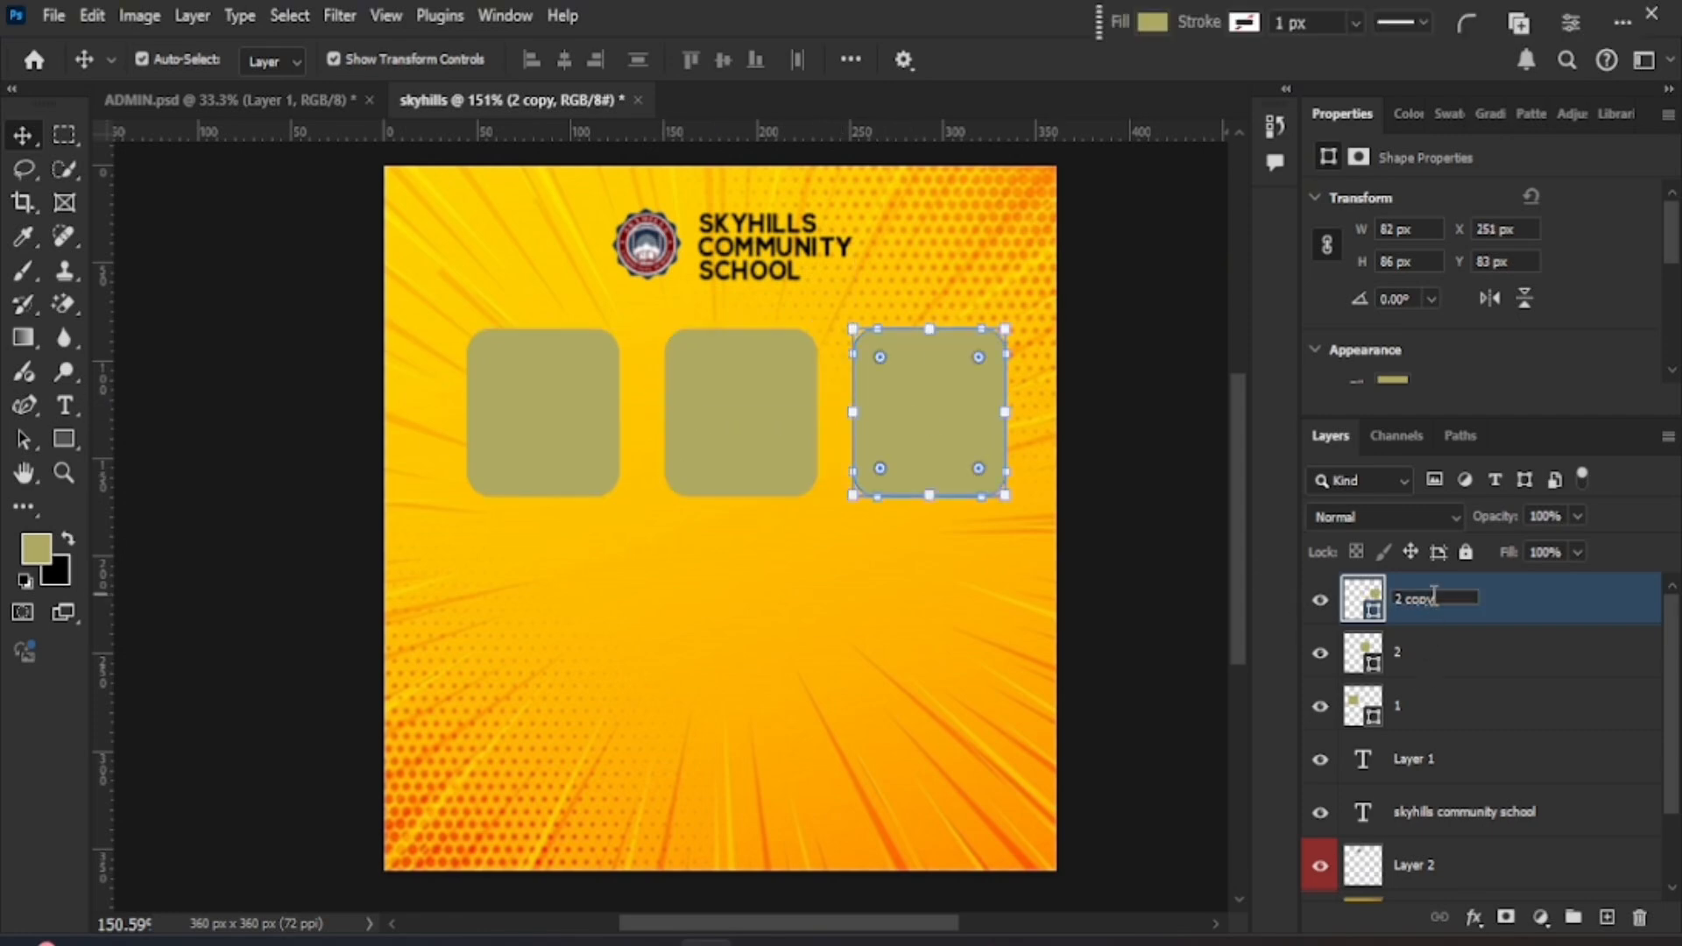
key("Return")
double_click(1436, 598)
type("3")
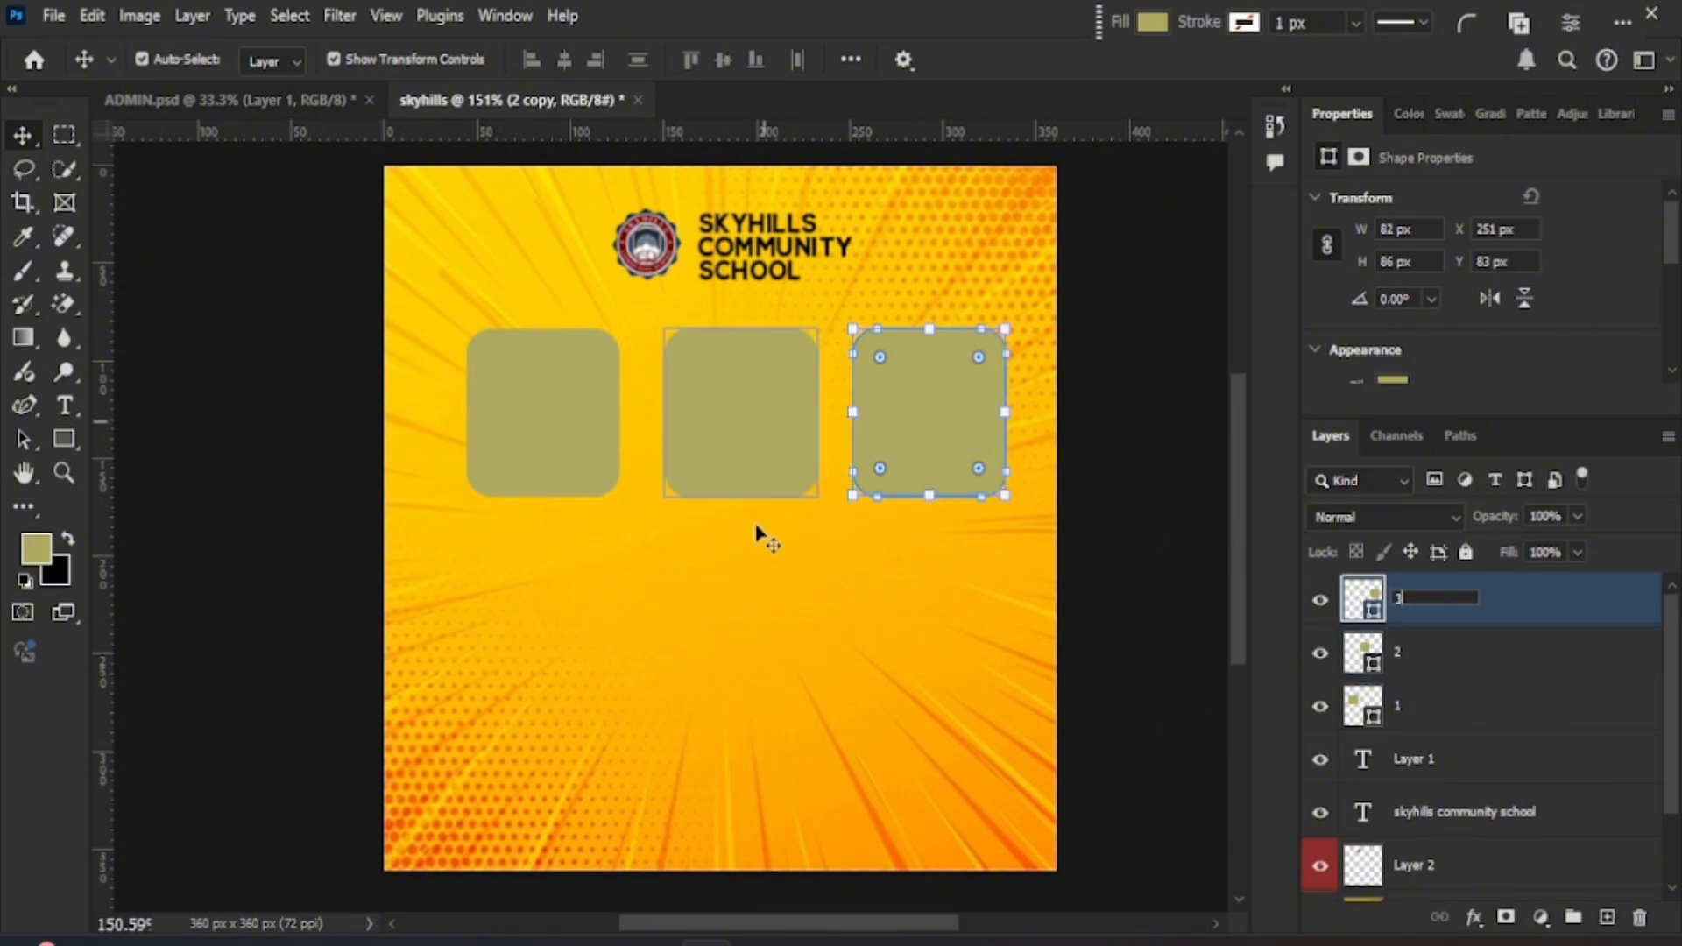
key("Return")
- Select layers 1, 2 and 3 together
left_click(1465, 712)
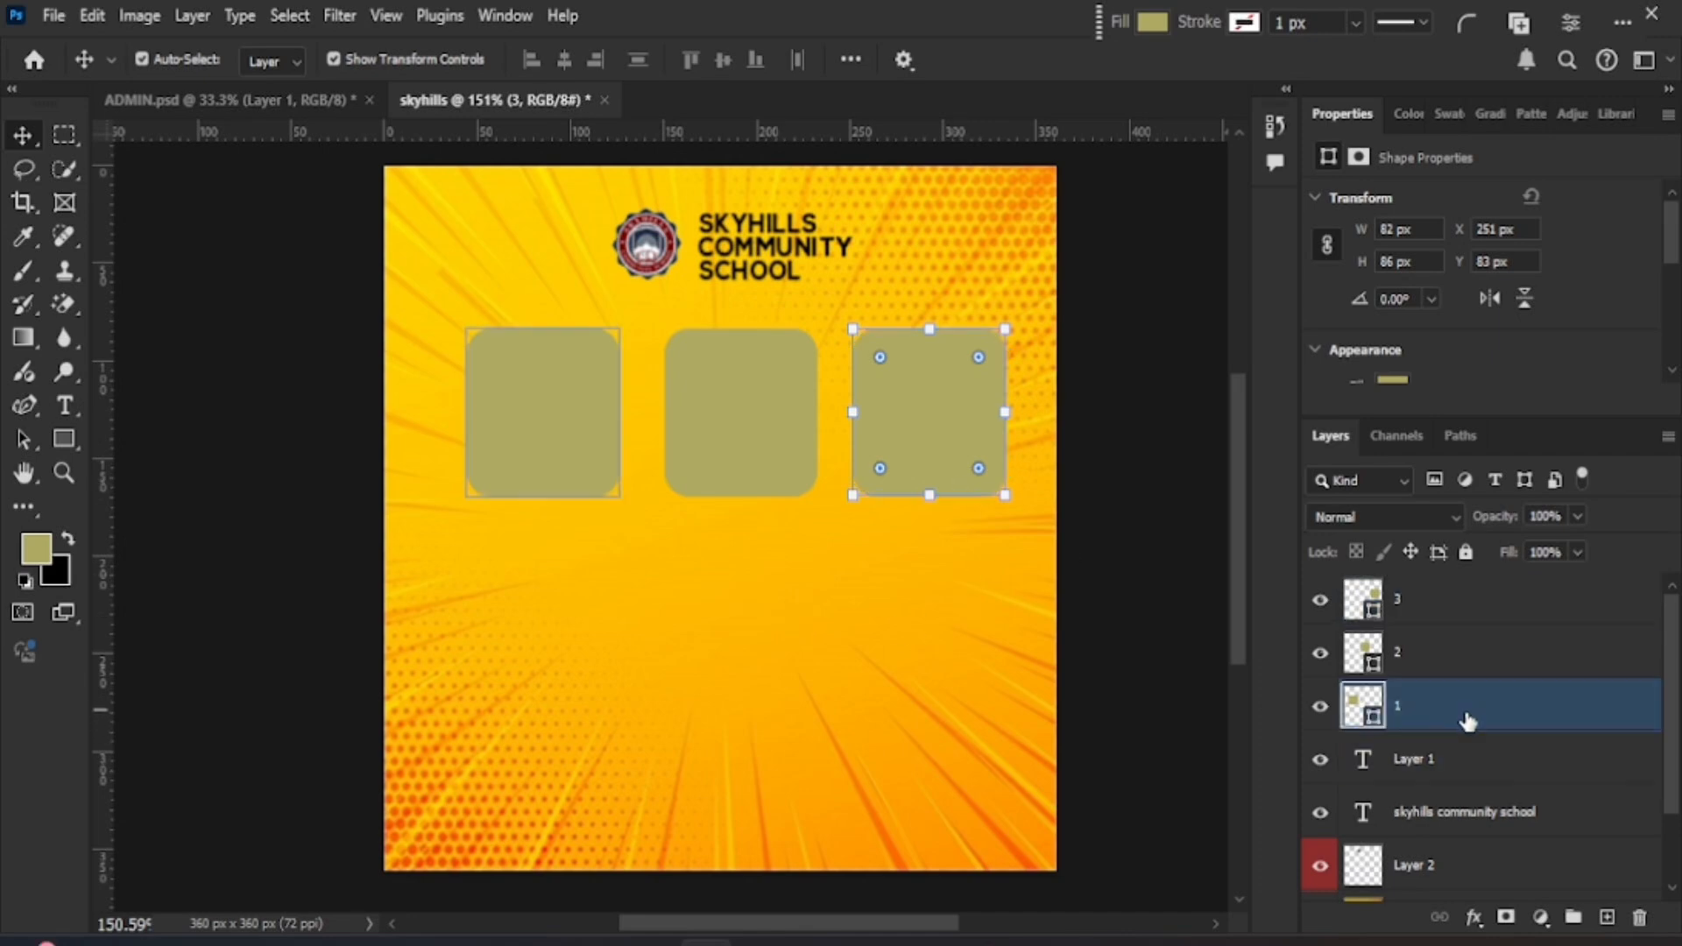
left_click(1442, 675, "ctrl")
left_click(1414, 632, "ctrl")
left_click(1425, 611, "ctrl")
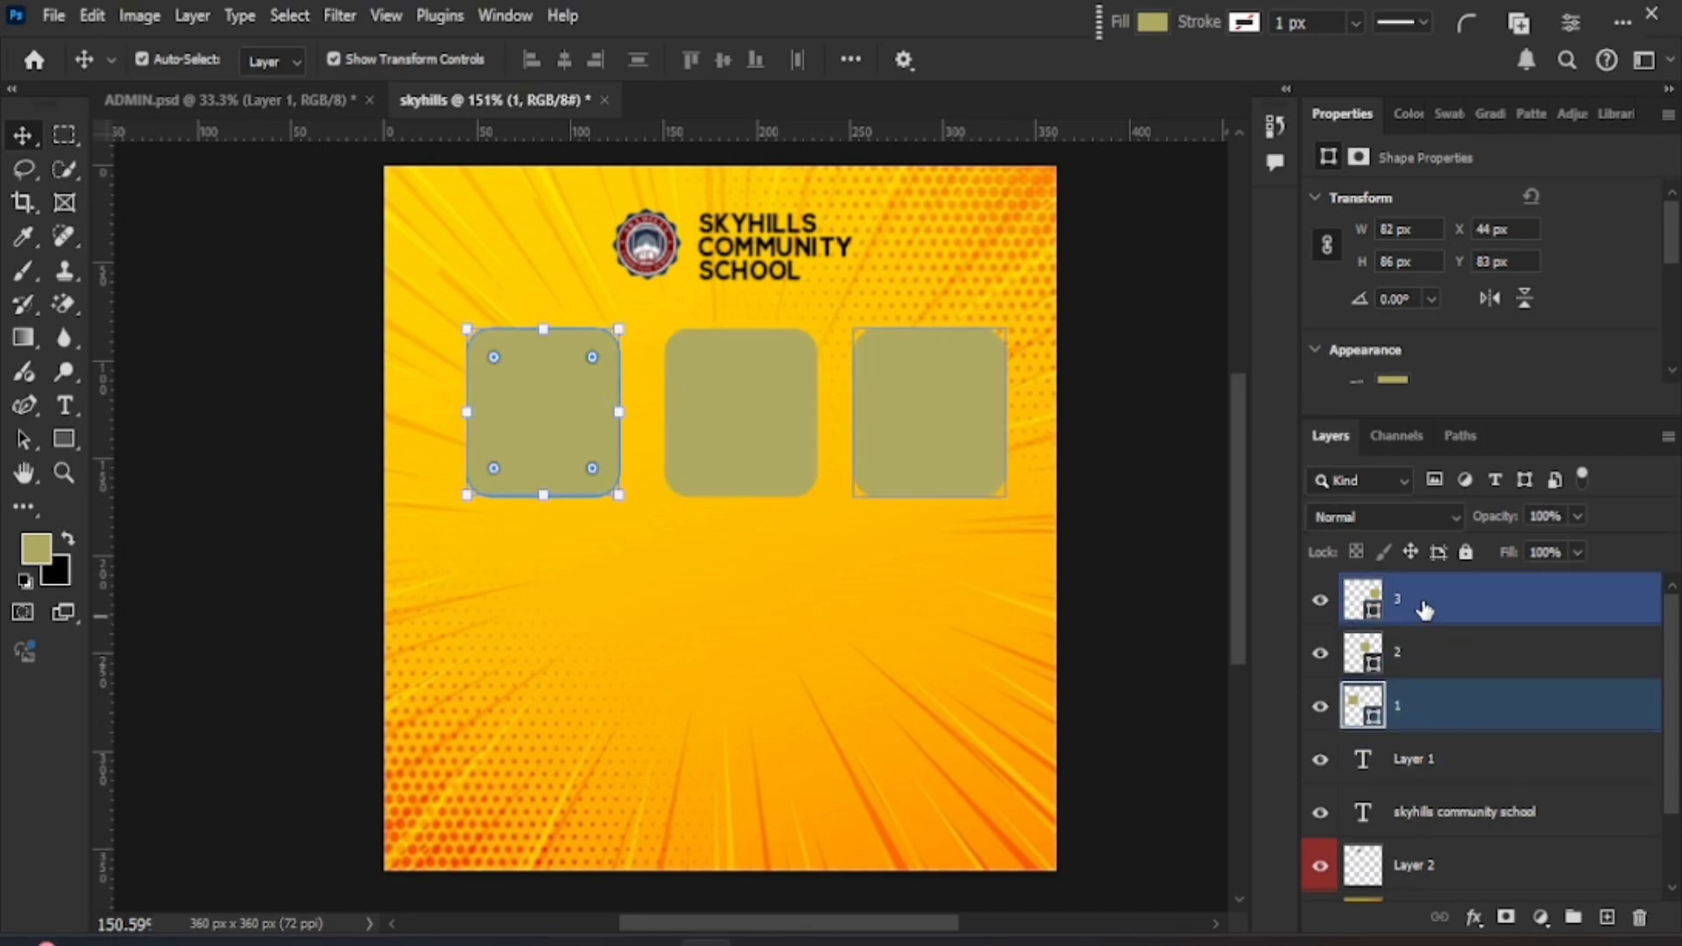
left_click(1425, 610, "shift")
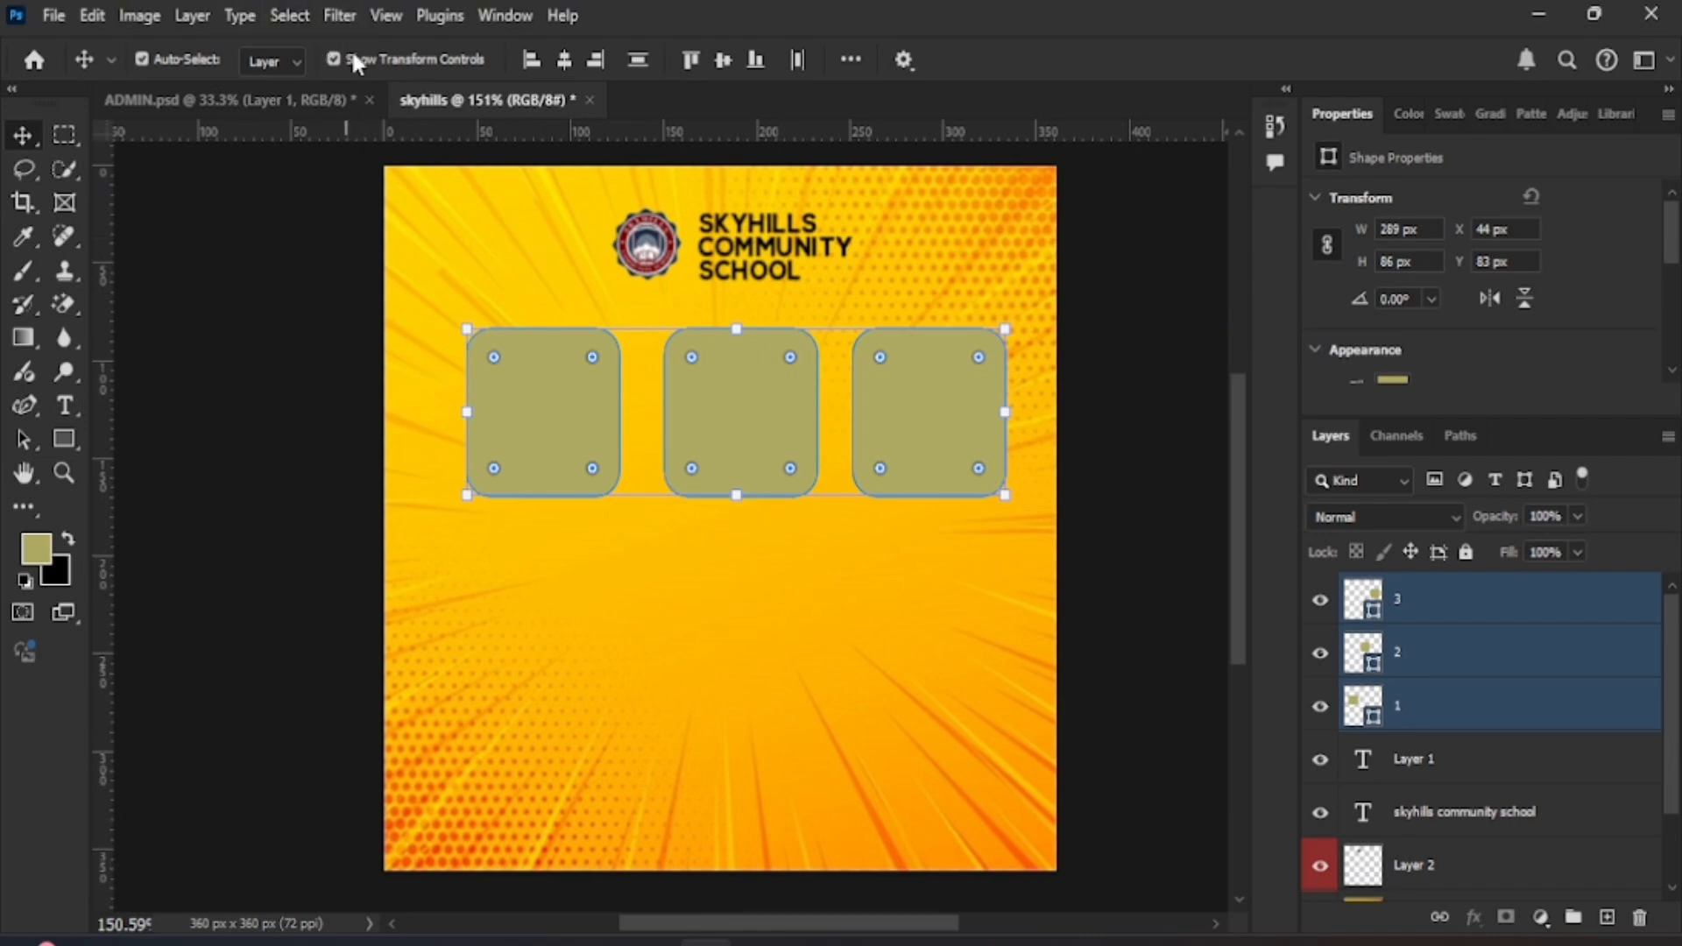
- Distribute rectangles 1, 2 and 3 horizontally with Layer > Distribute > Horizontally
left_click(195, 17)
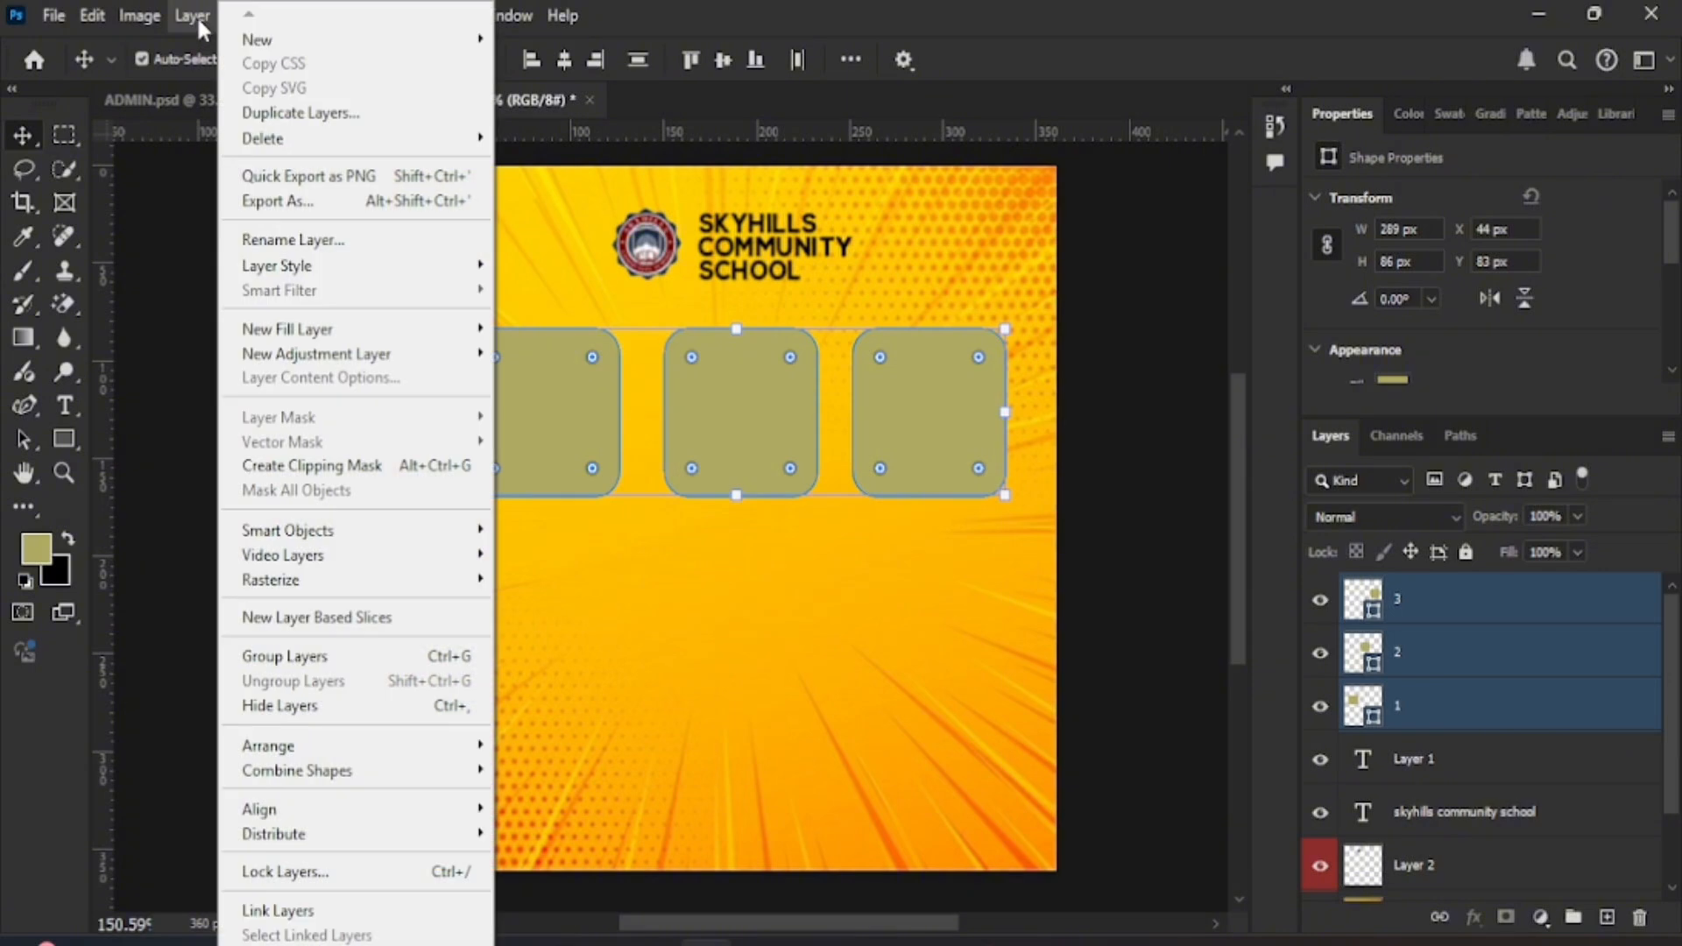
mouse_move(382, 844)
left_click(212, 17)
left_click(216, 19)
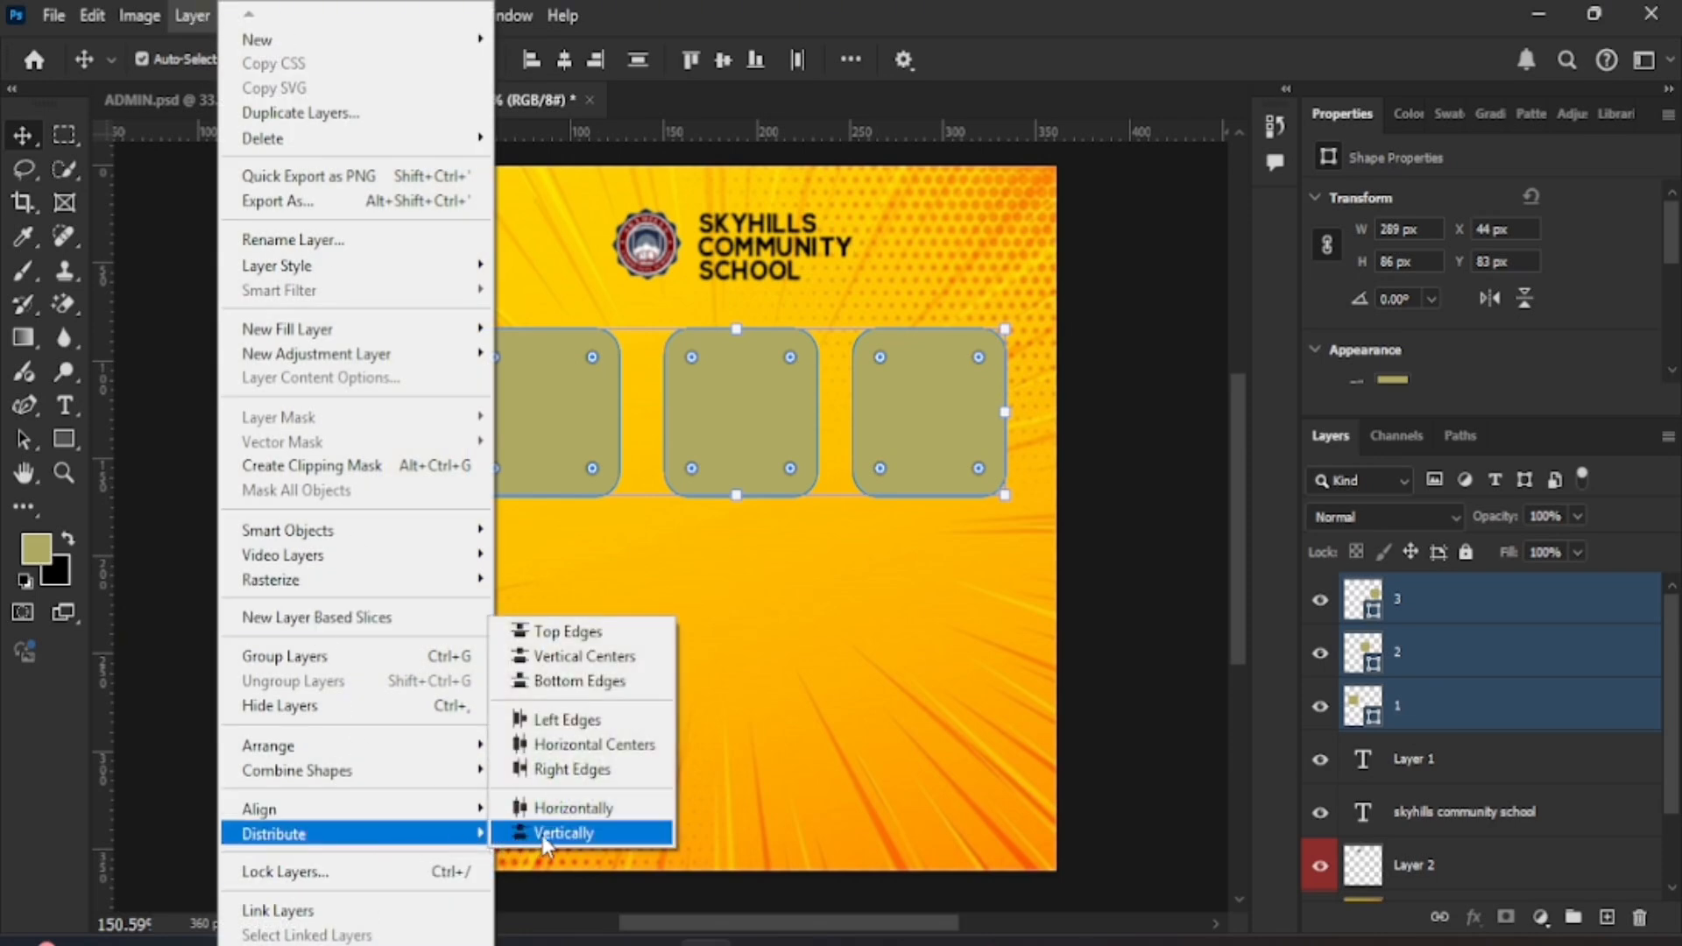
left_click(561, 809)
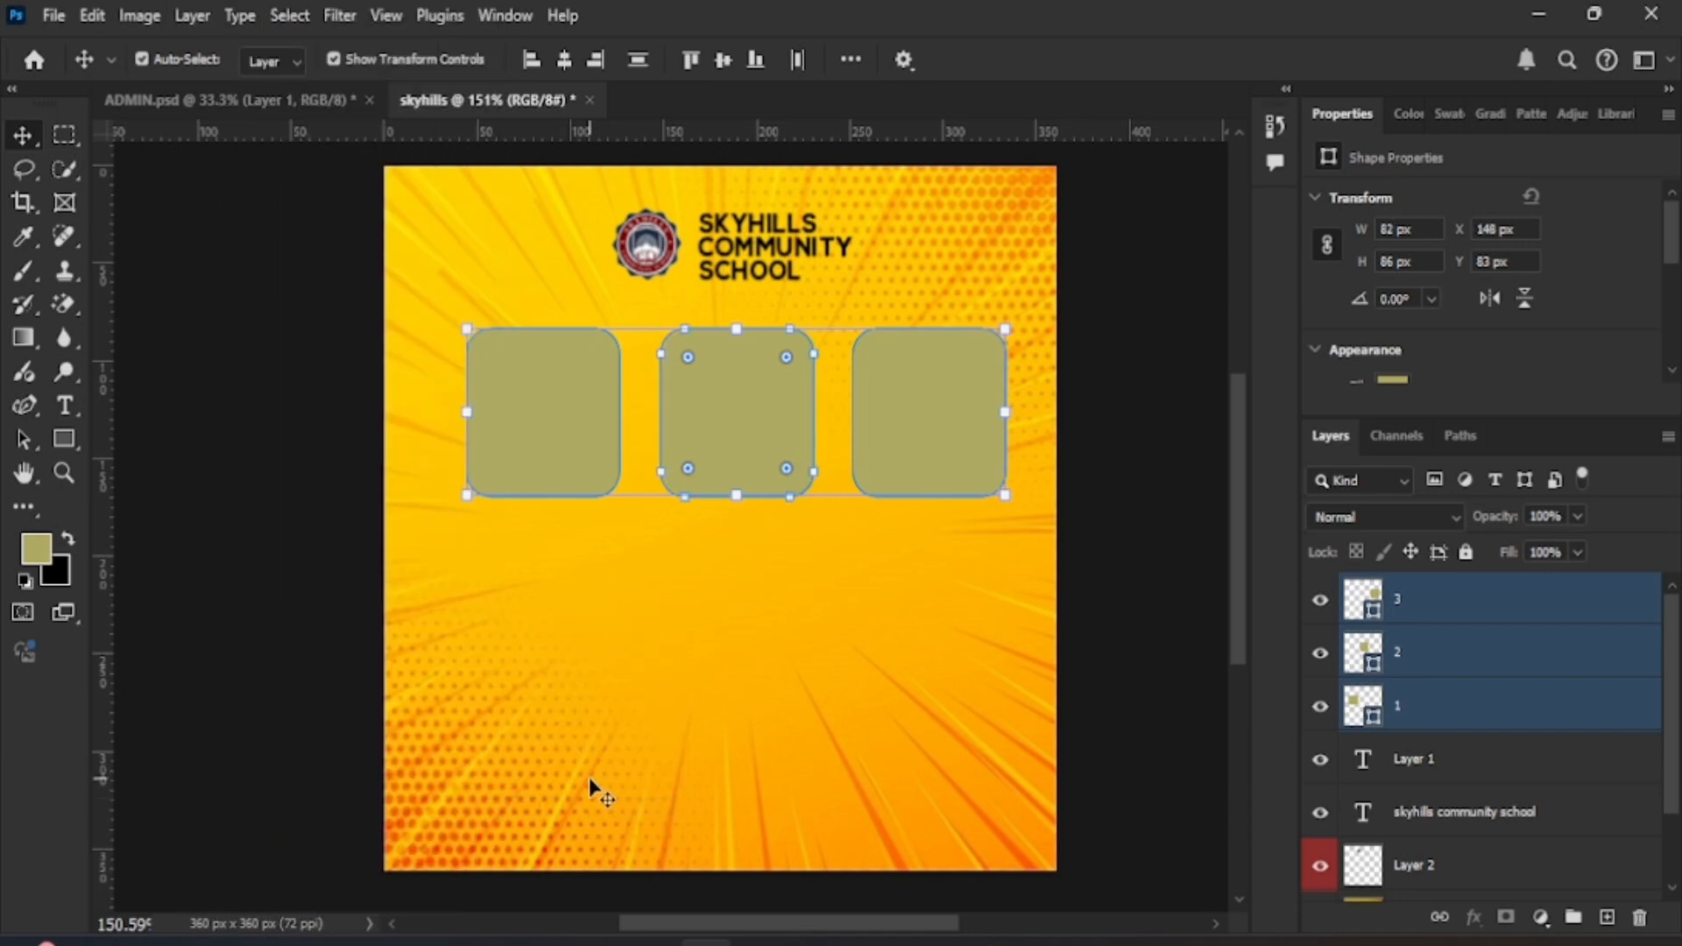
left_click(661, 695)
- Place the class photo IMG_1230 and scale it over the first rounded rectangle
left_click(593, 417)
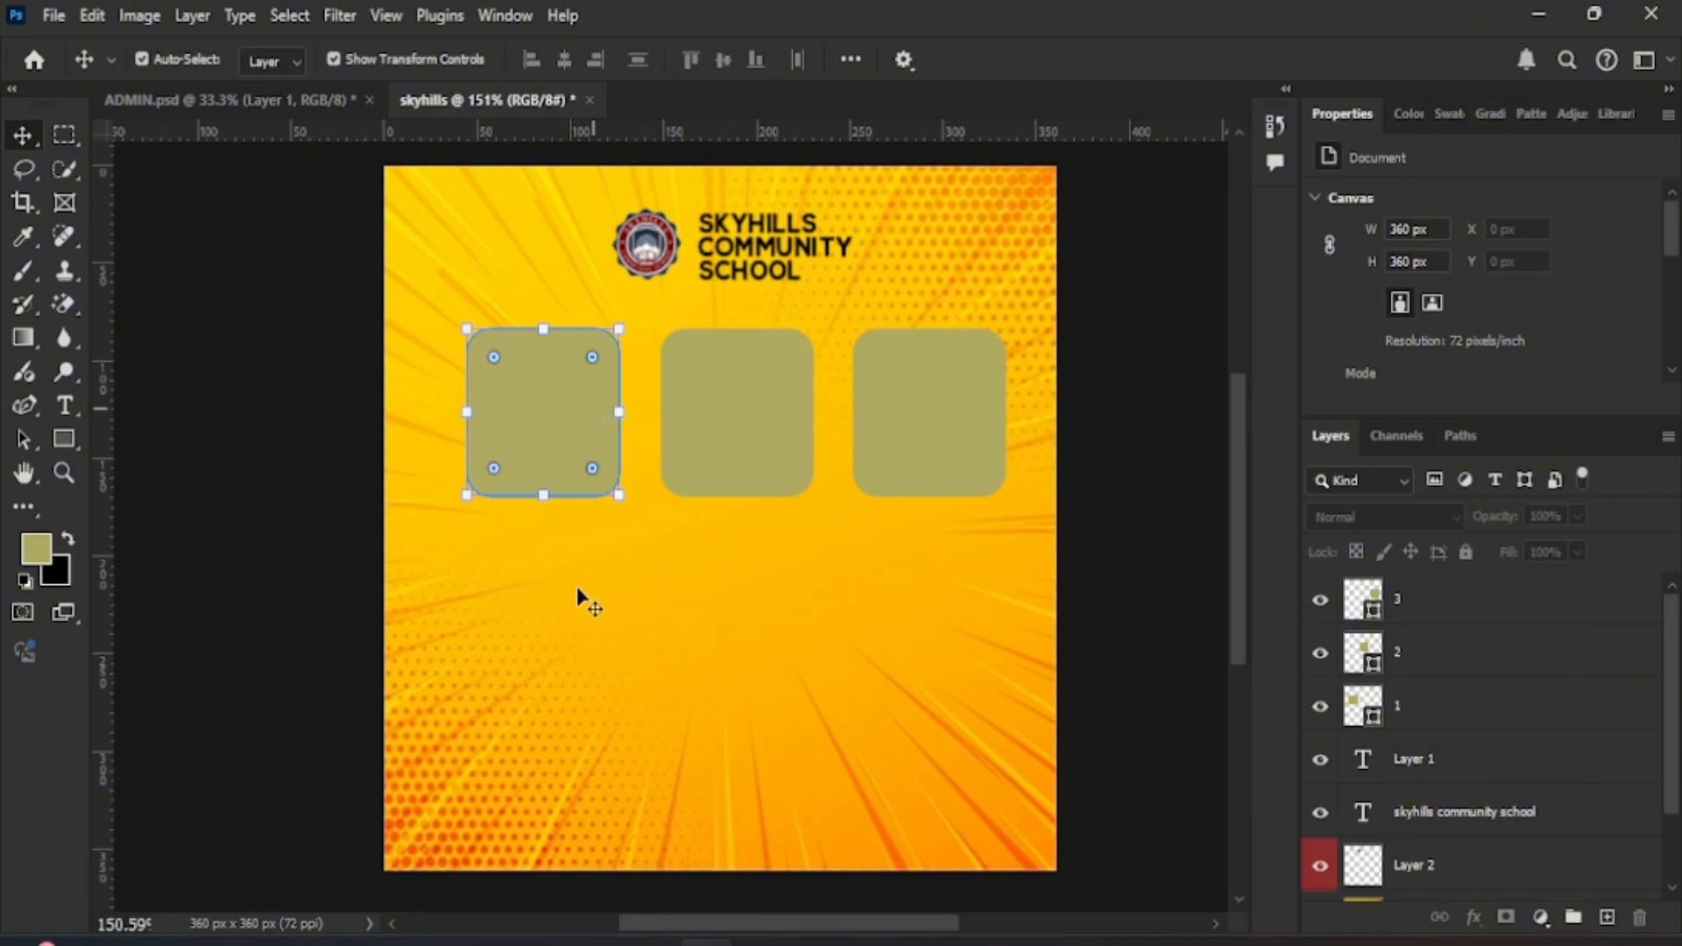
left_click(53, 15)
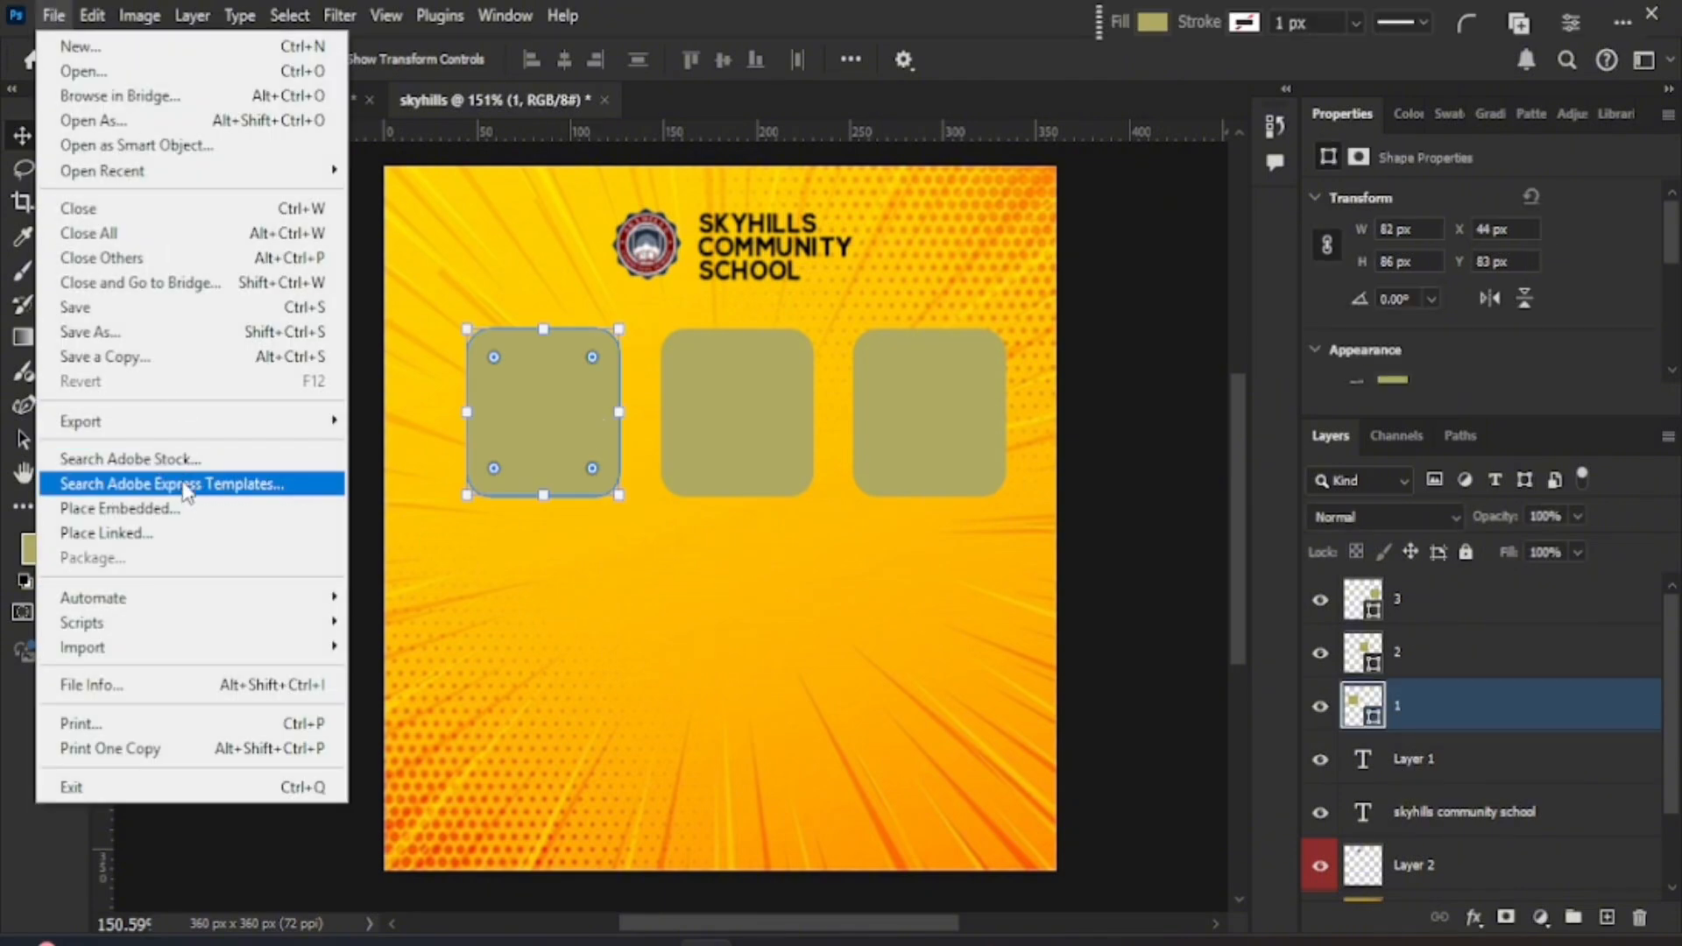
left_click(473, 552)
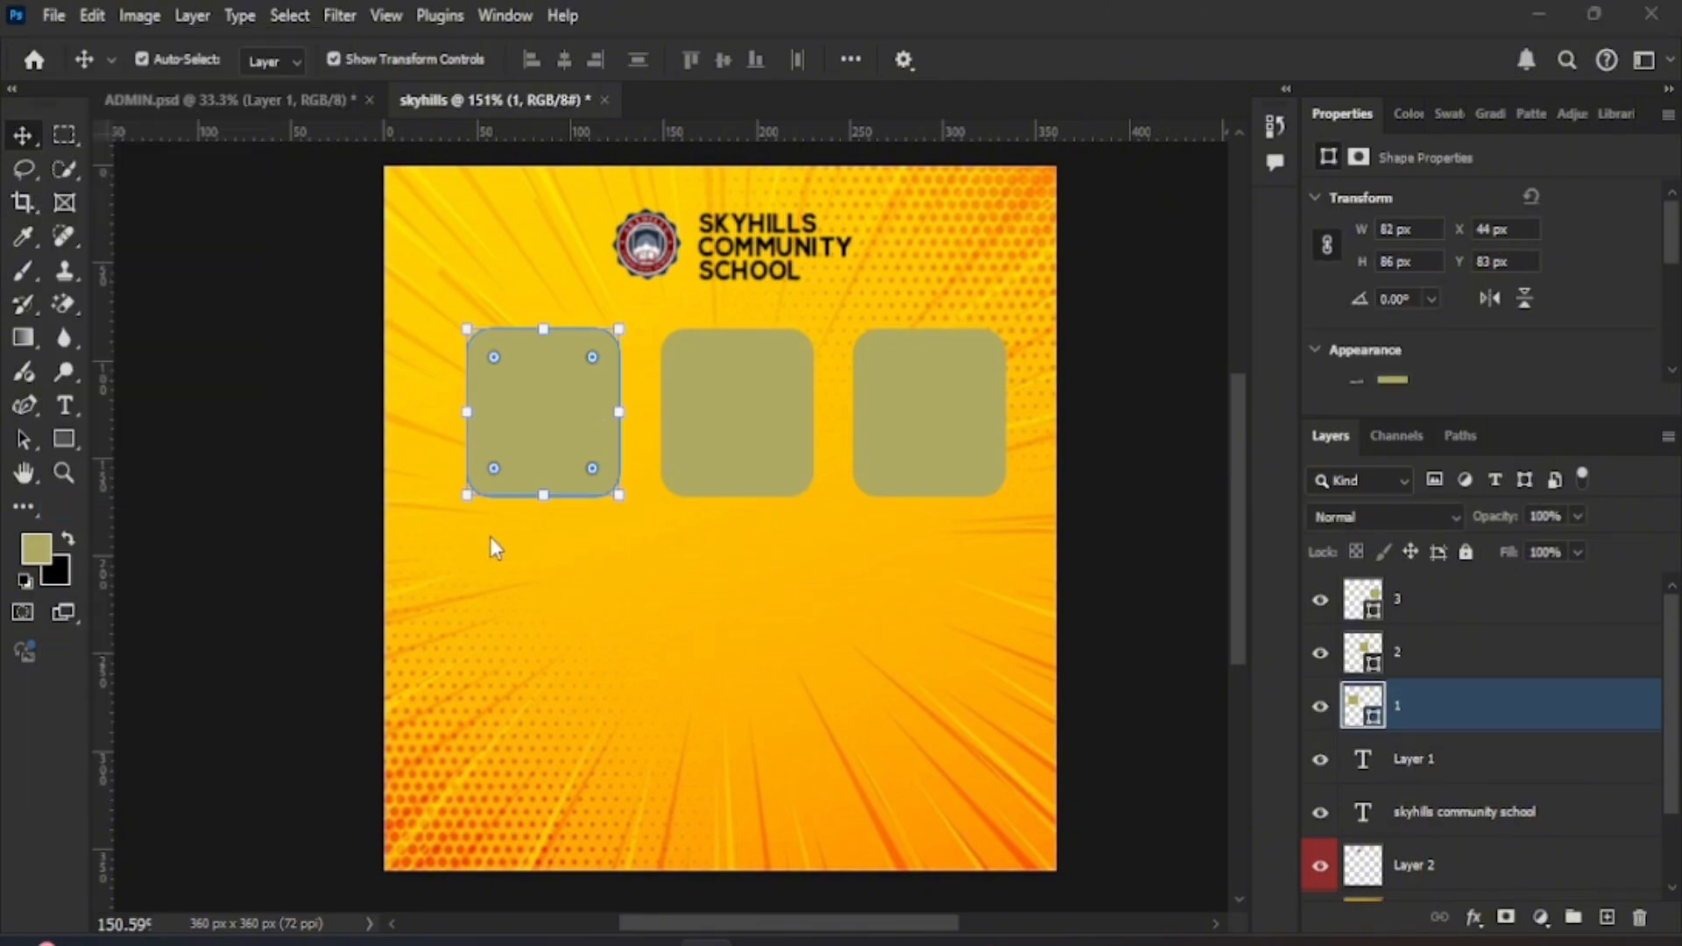
key("Escape")
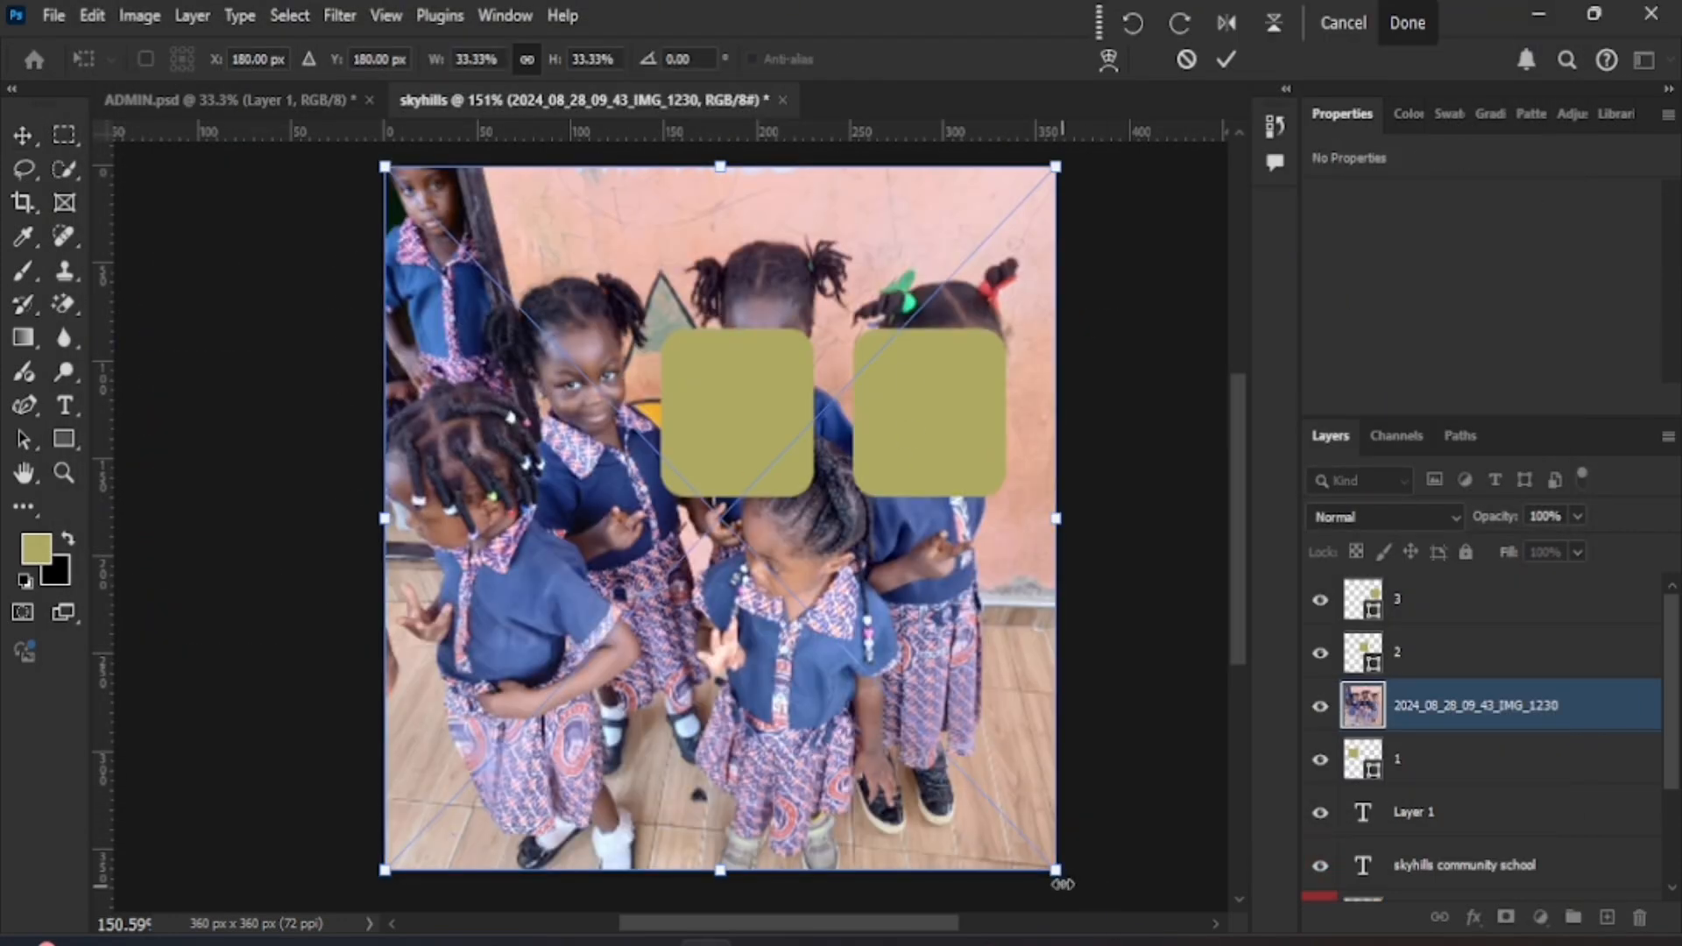
left_click_drag(1057, 874, 777, 691)
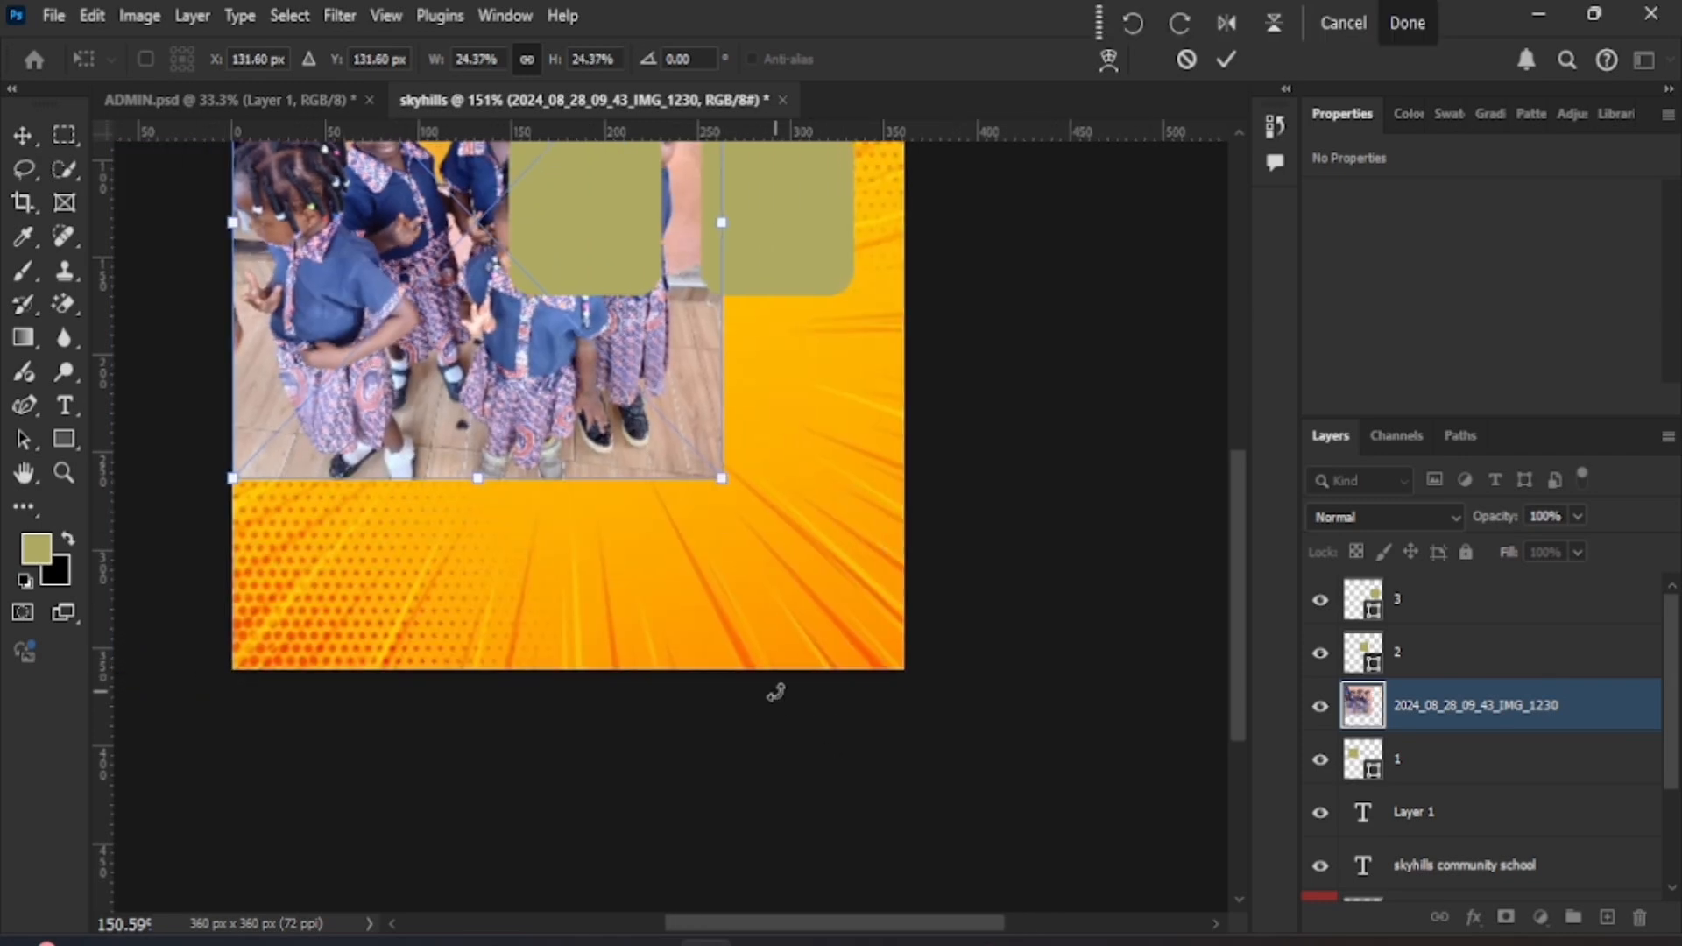
scroll(777, 692, "up", 2)
left_click_drag(600, 514, 533, 617)
left_click_drag(645, 697, 465, 572)
scroll(495, 601, "up", 3)
scroll(495, 601, "left", 3)
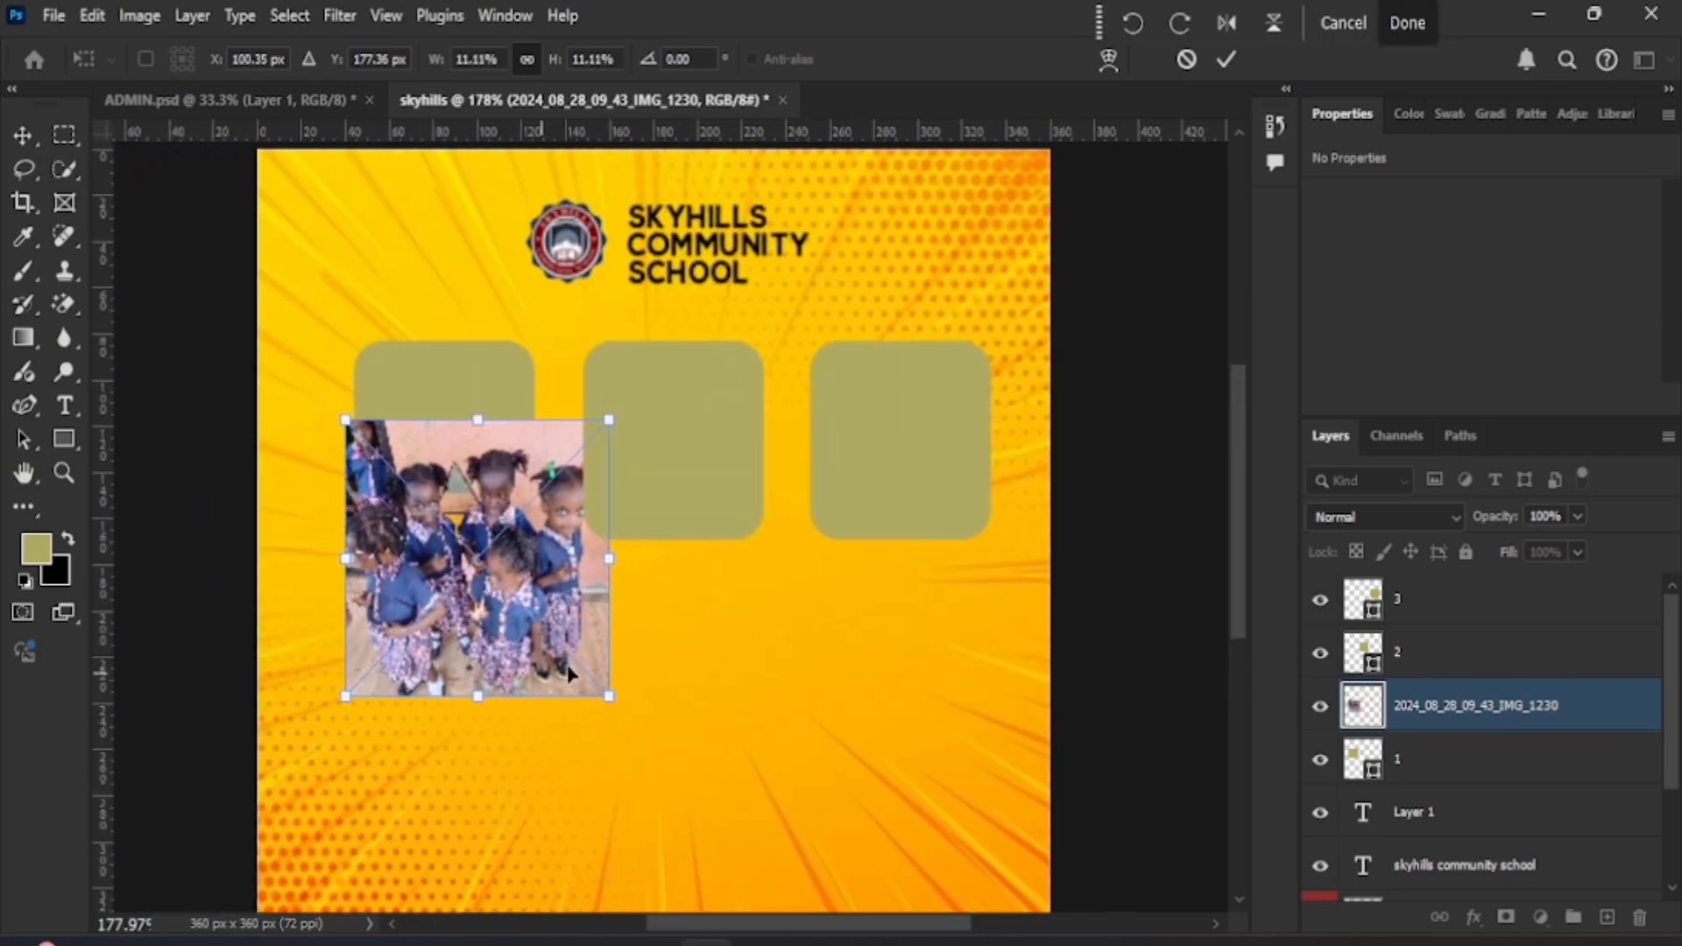
left_click_drag(604, 686, 488, 504)
left_click_drag(545, 552, 537, 538)
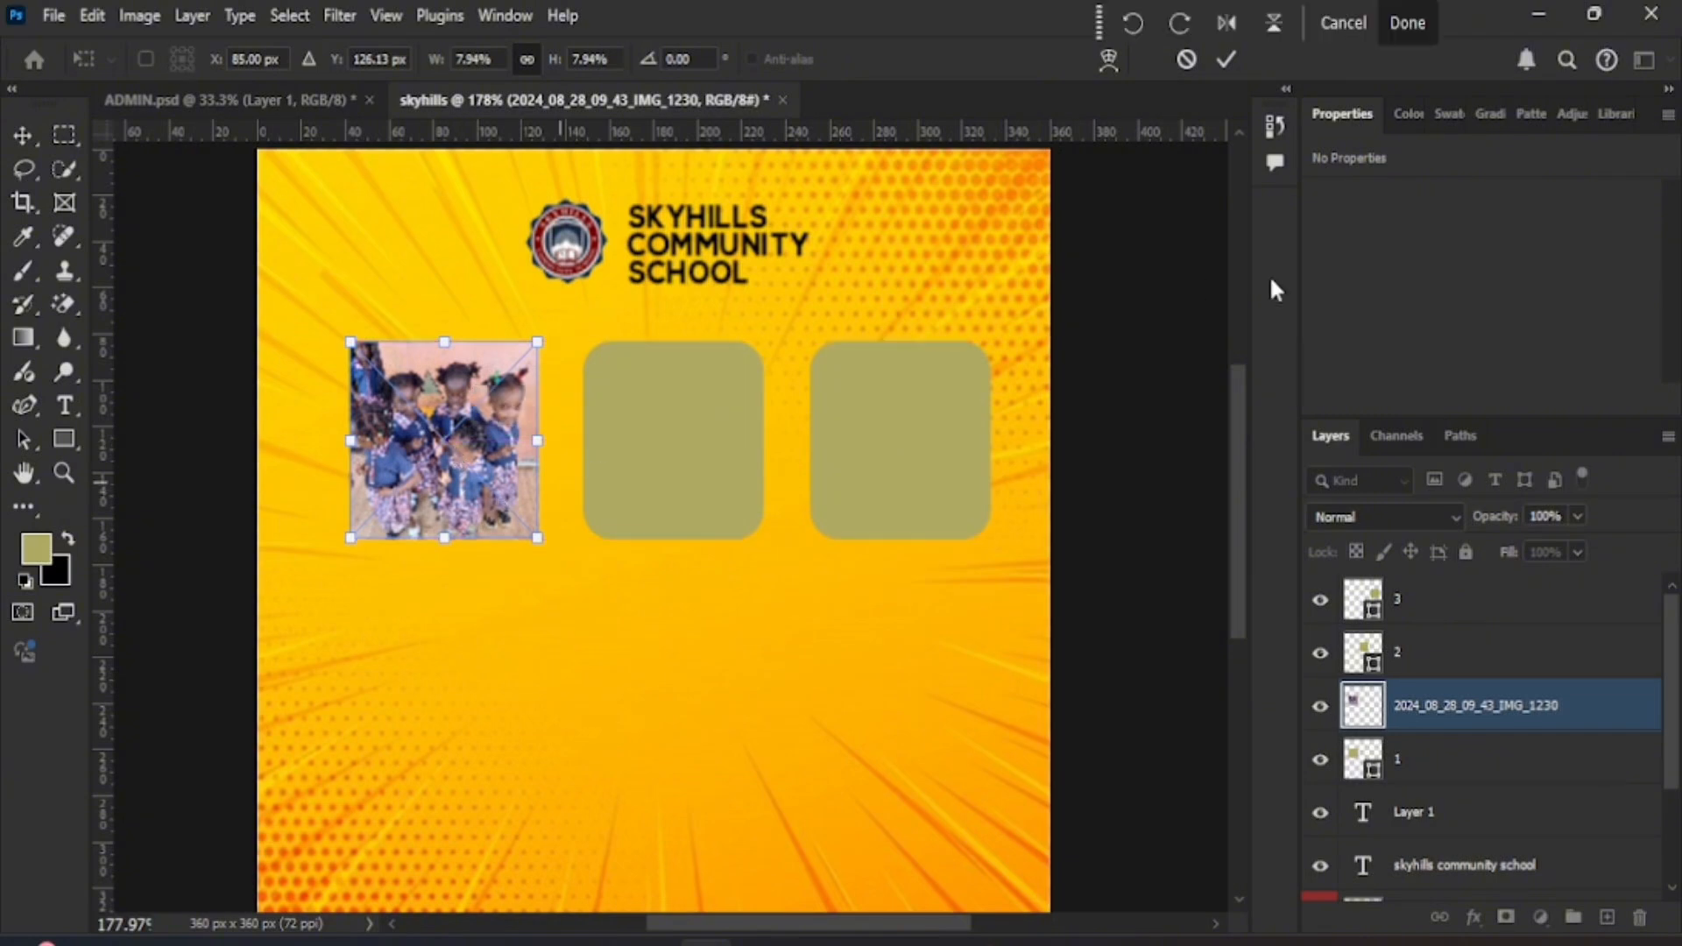
left_click(1226, 59)
- Clip the class photo to rounded rectangle 1 with a clipping mask
left_click(1417, 762, "ctrl")
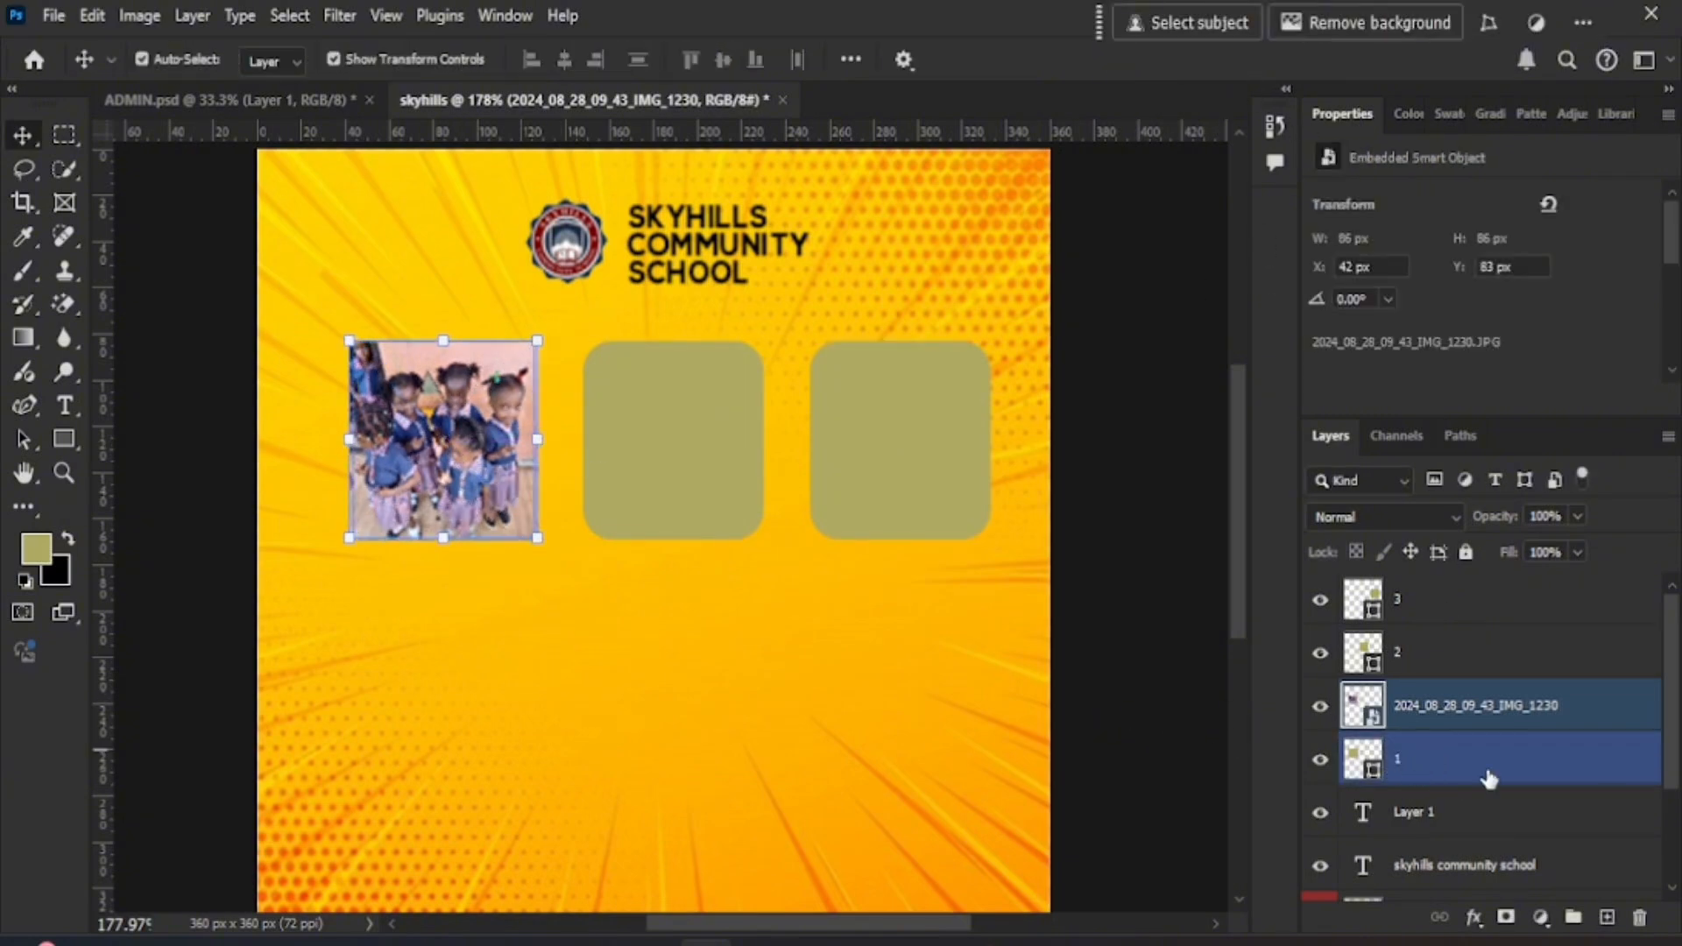
left_click(1404, 698)
left_click(1393, 783, "ctrl")
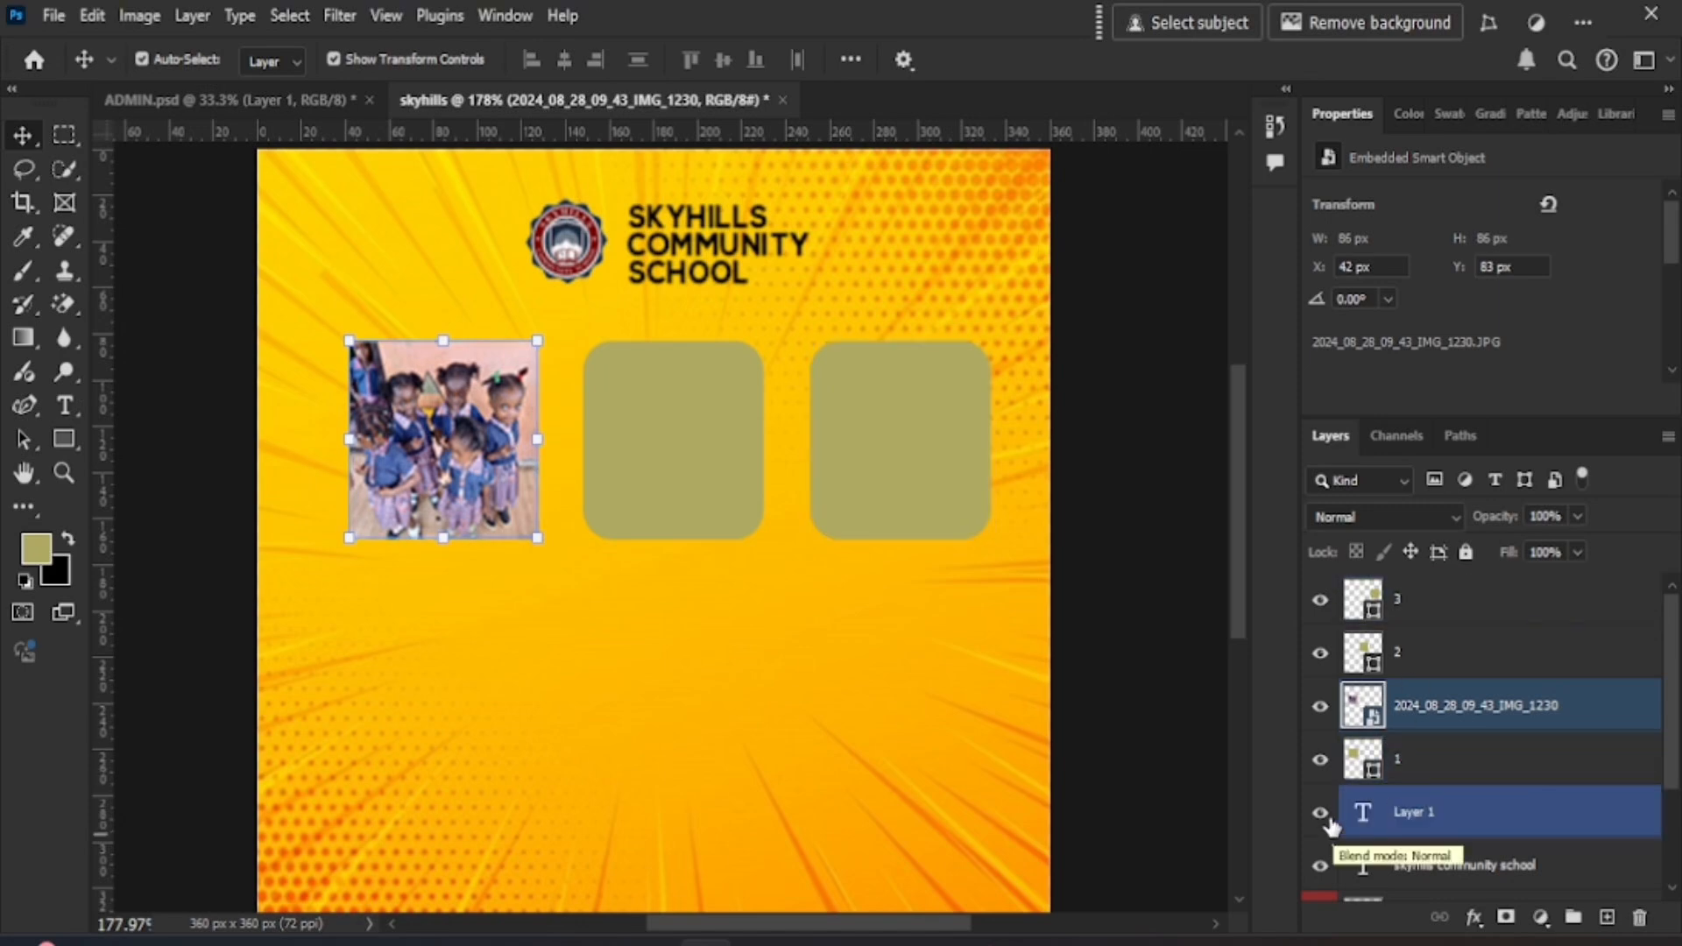
left_click(1355, 729, "alt")
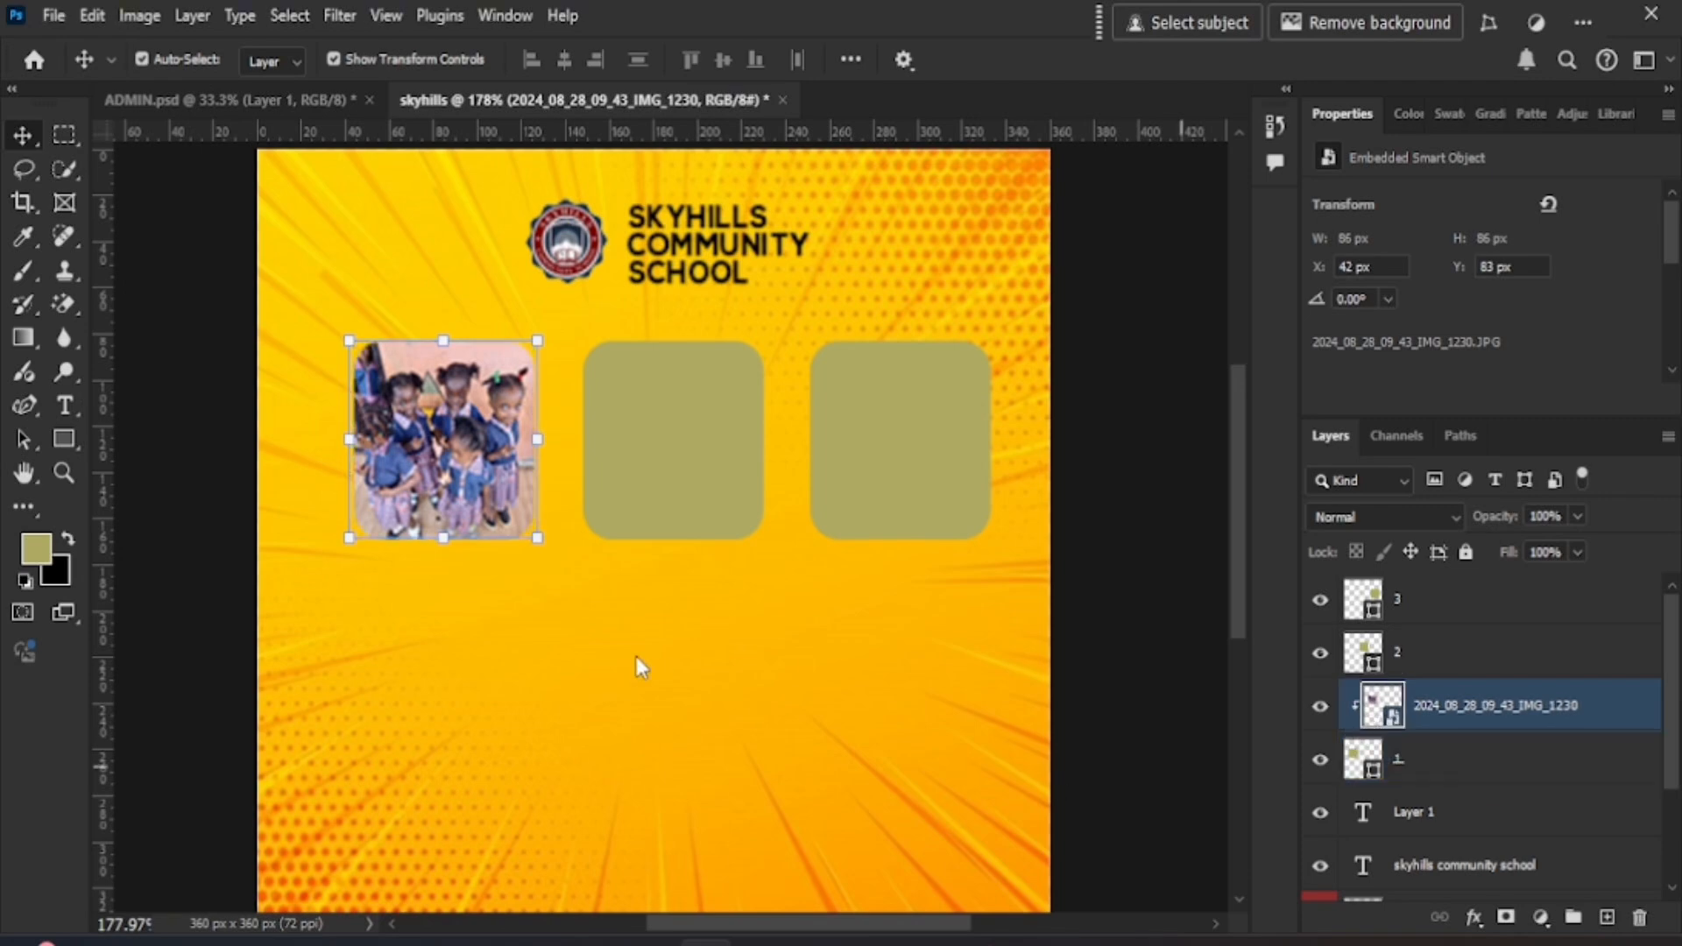
left_click(552, 727)
left_click(476, 435)
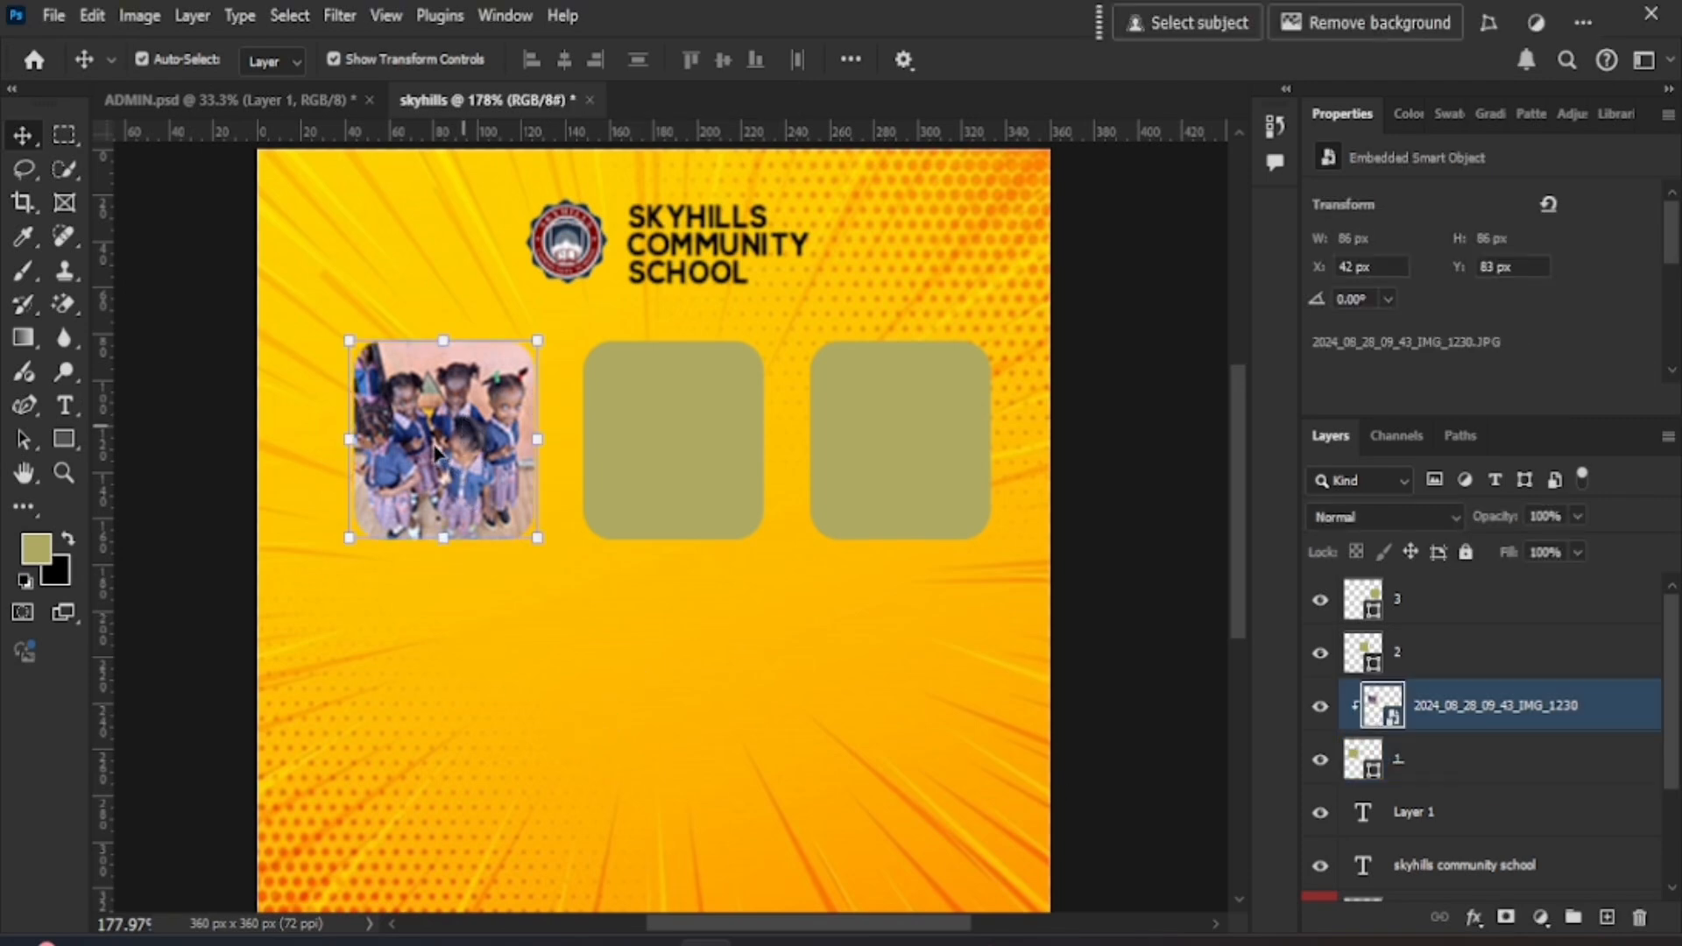
left_click(1441, 650)
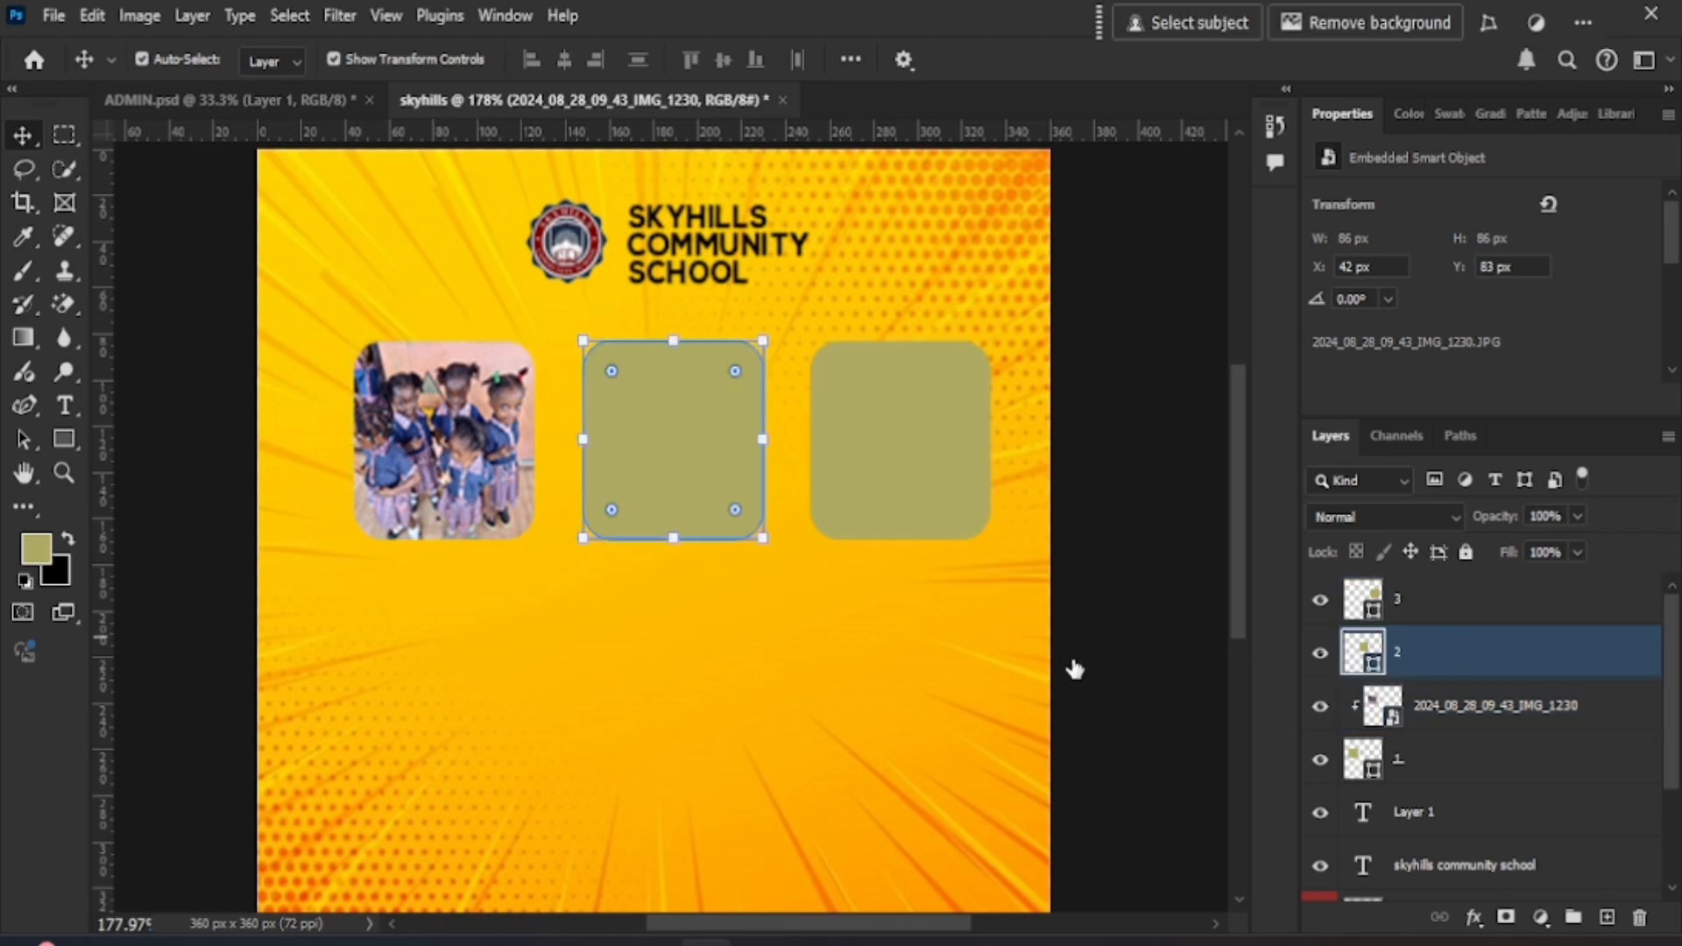
- Embed IMG_1231, shrink it over the middle frame, and clip it to layer 2
left_click(53, 16)
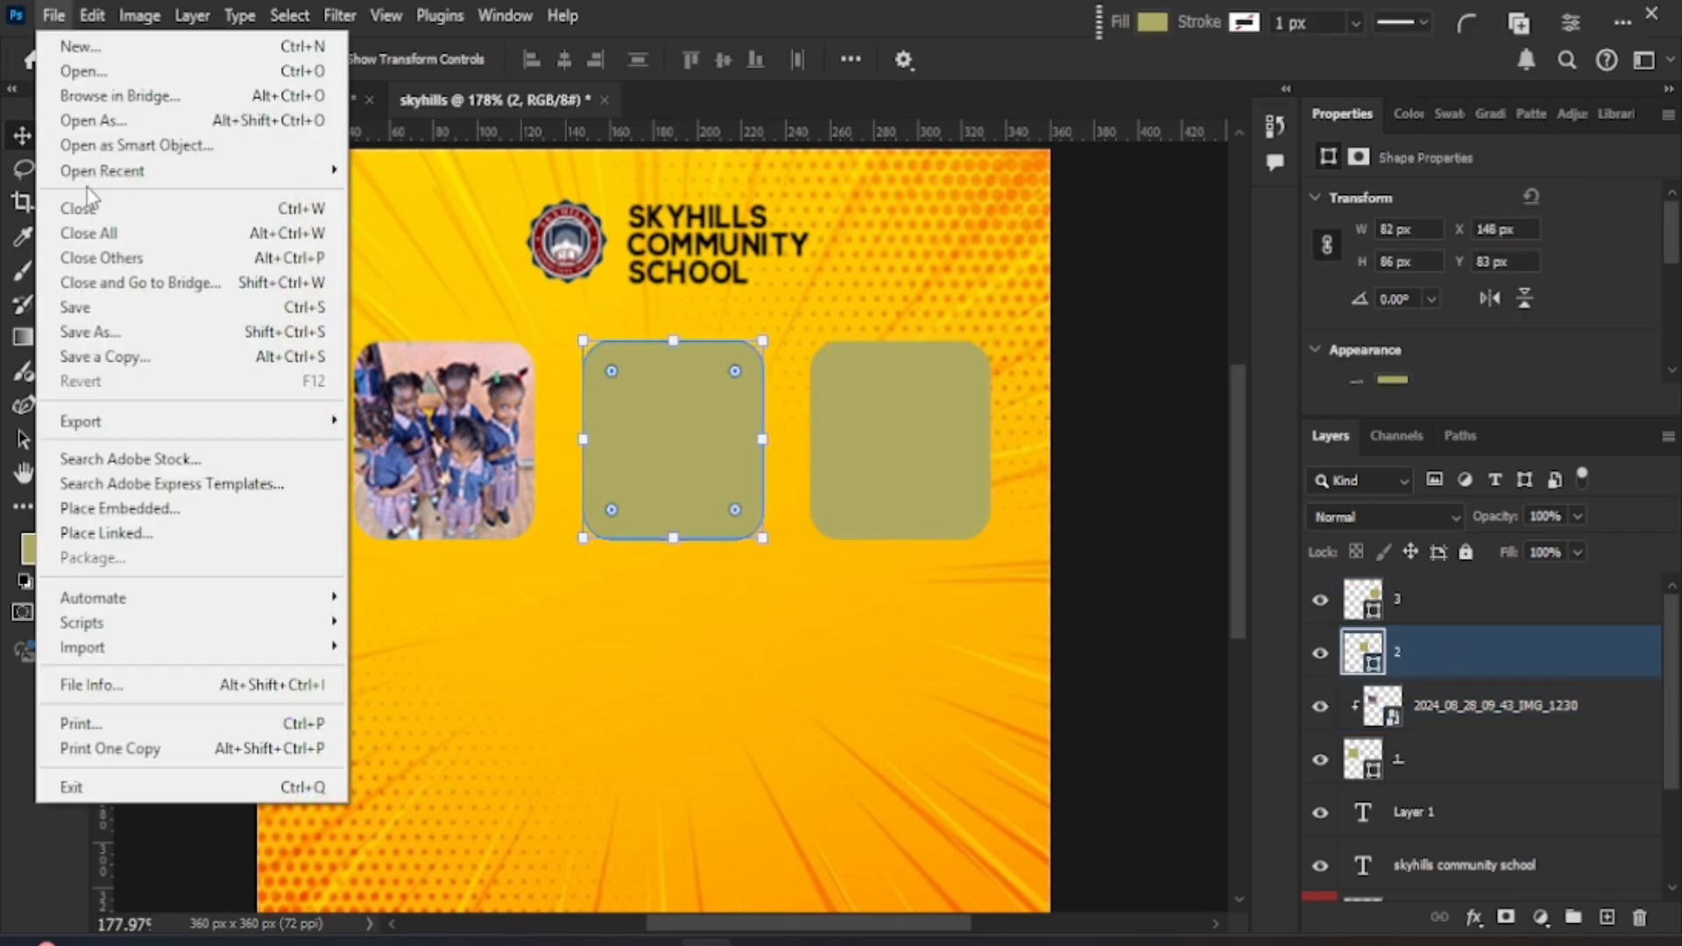
left_click(151, 512)
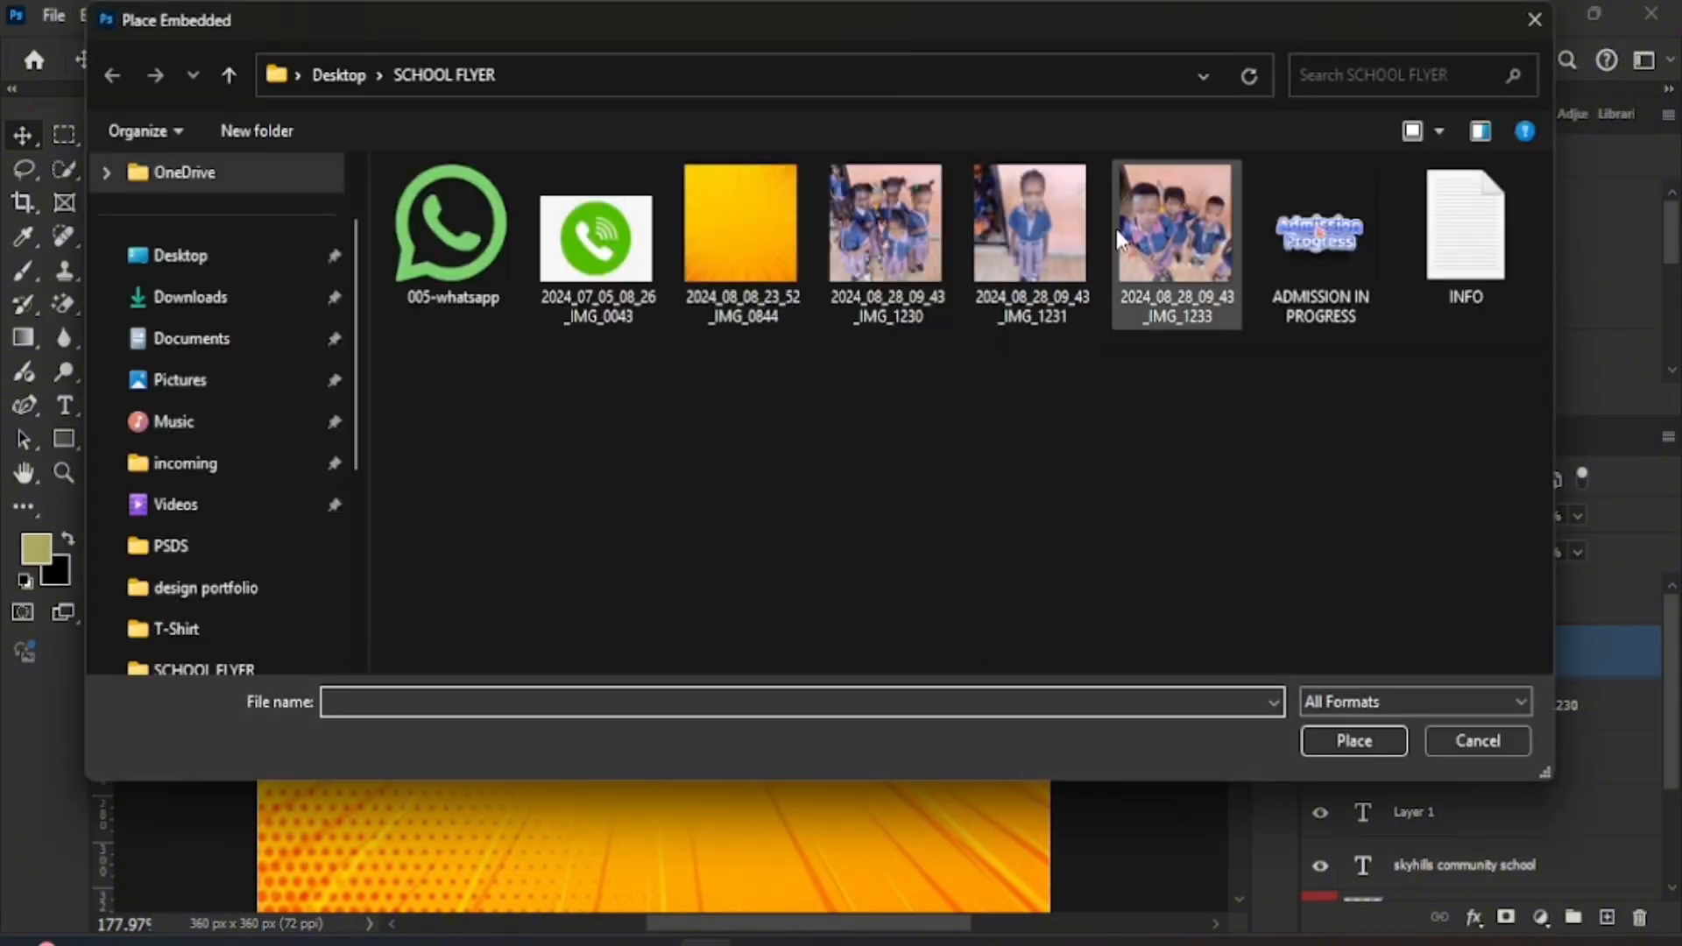
double_click(1065, 222)
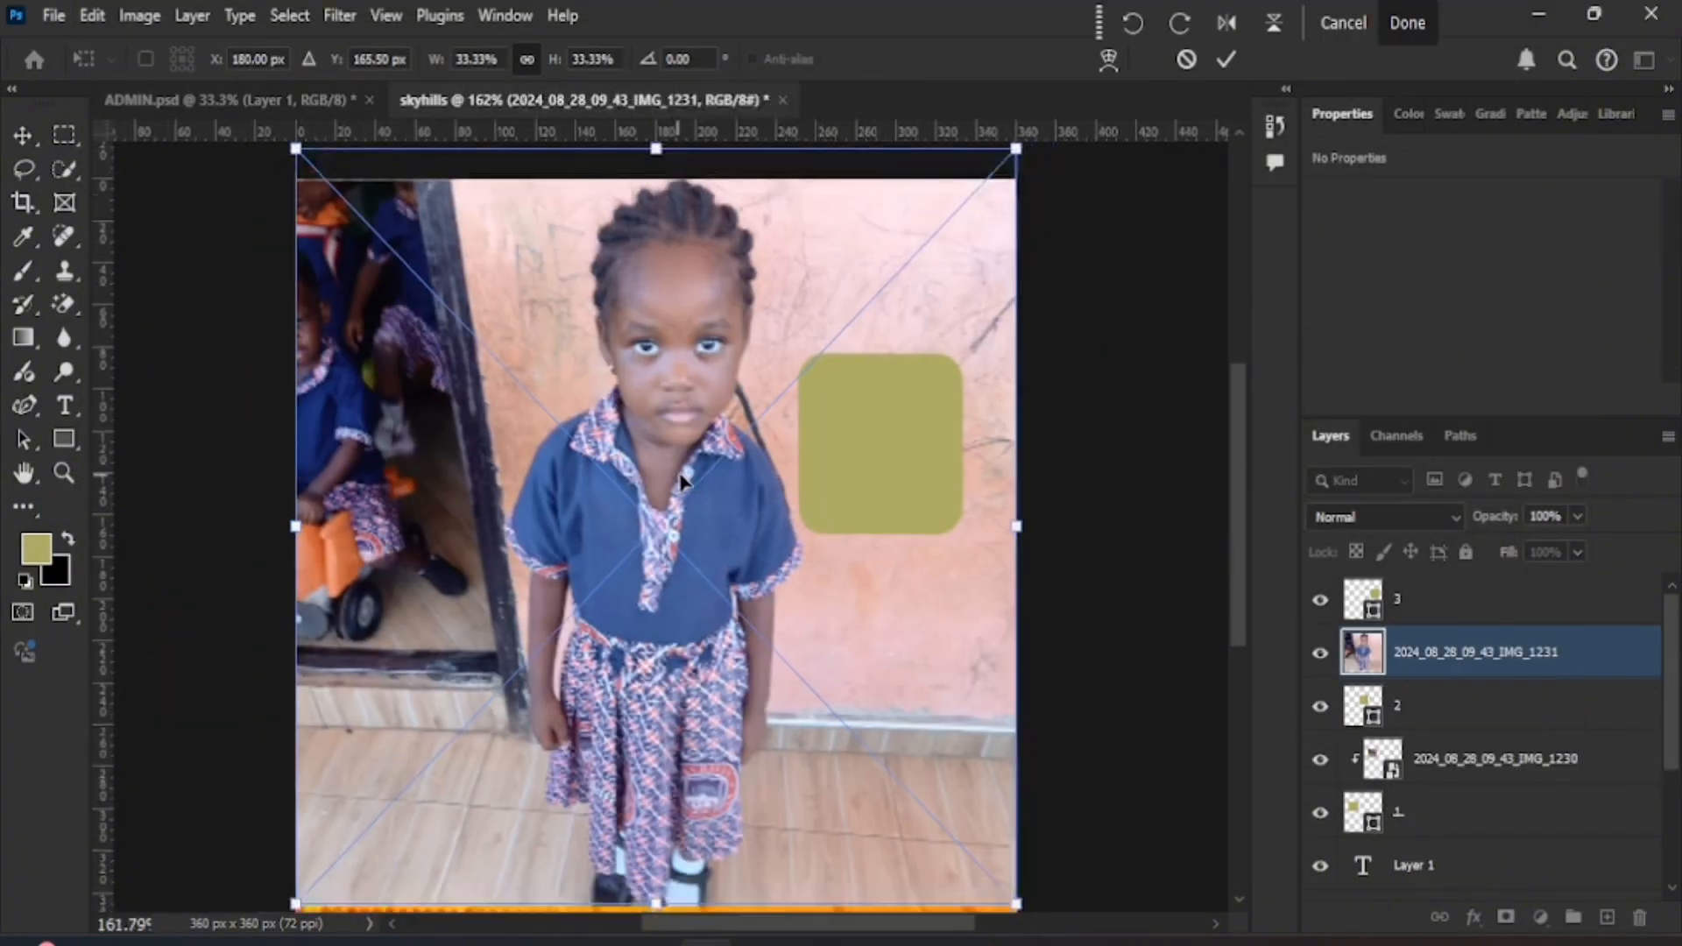
scroll(438, 338, "down", 2)
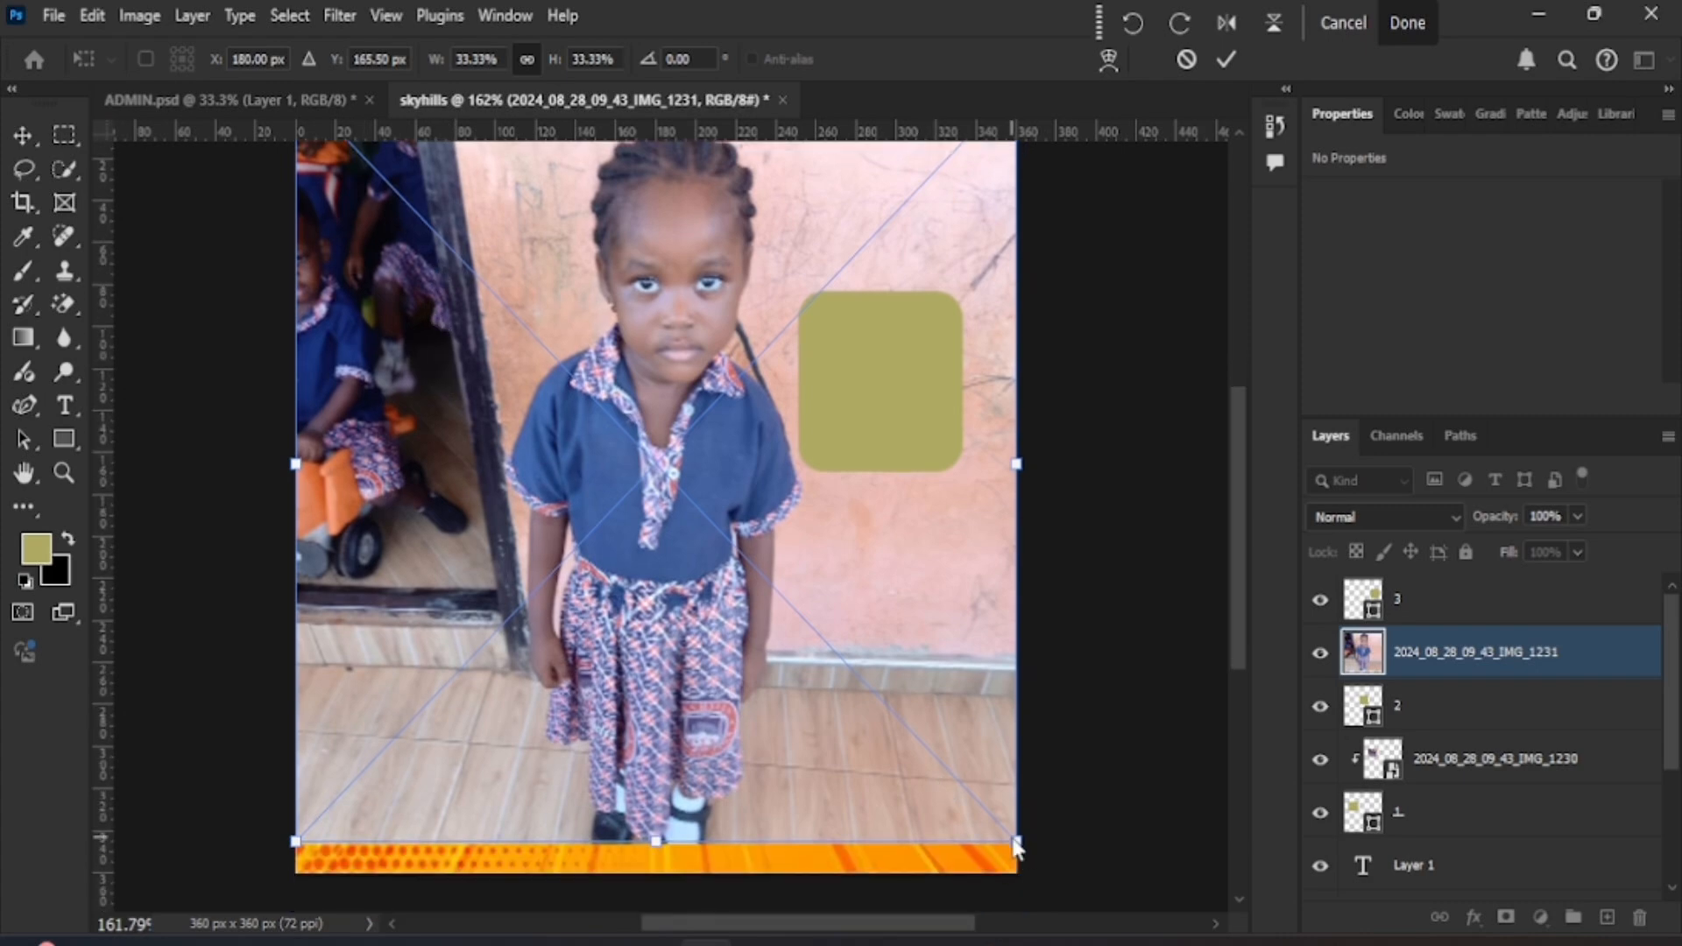
left_click_drag(1007, 833, 798, 531)
left_click_drag(666, 480, 685, 419)
left_click_drag(783, 517, 735, 415)
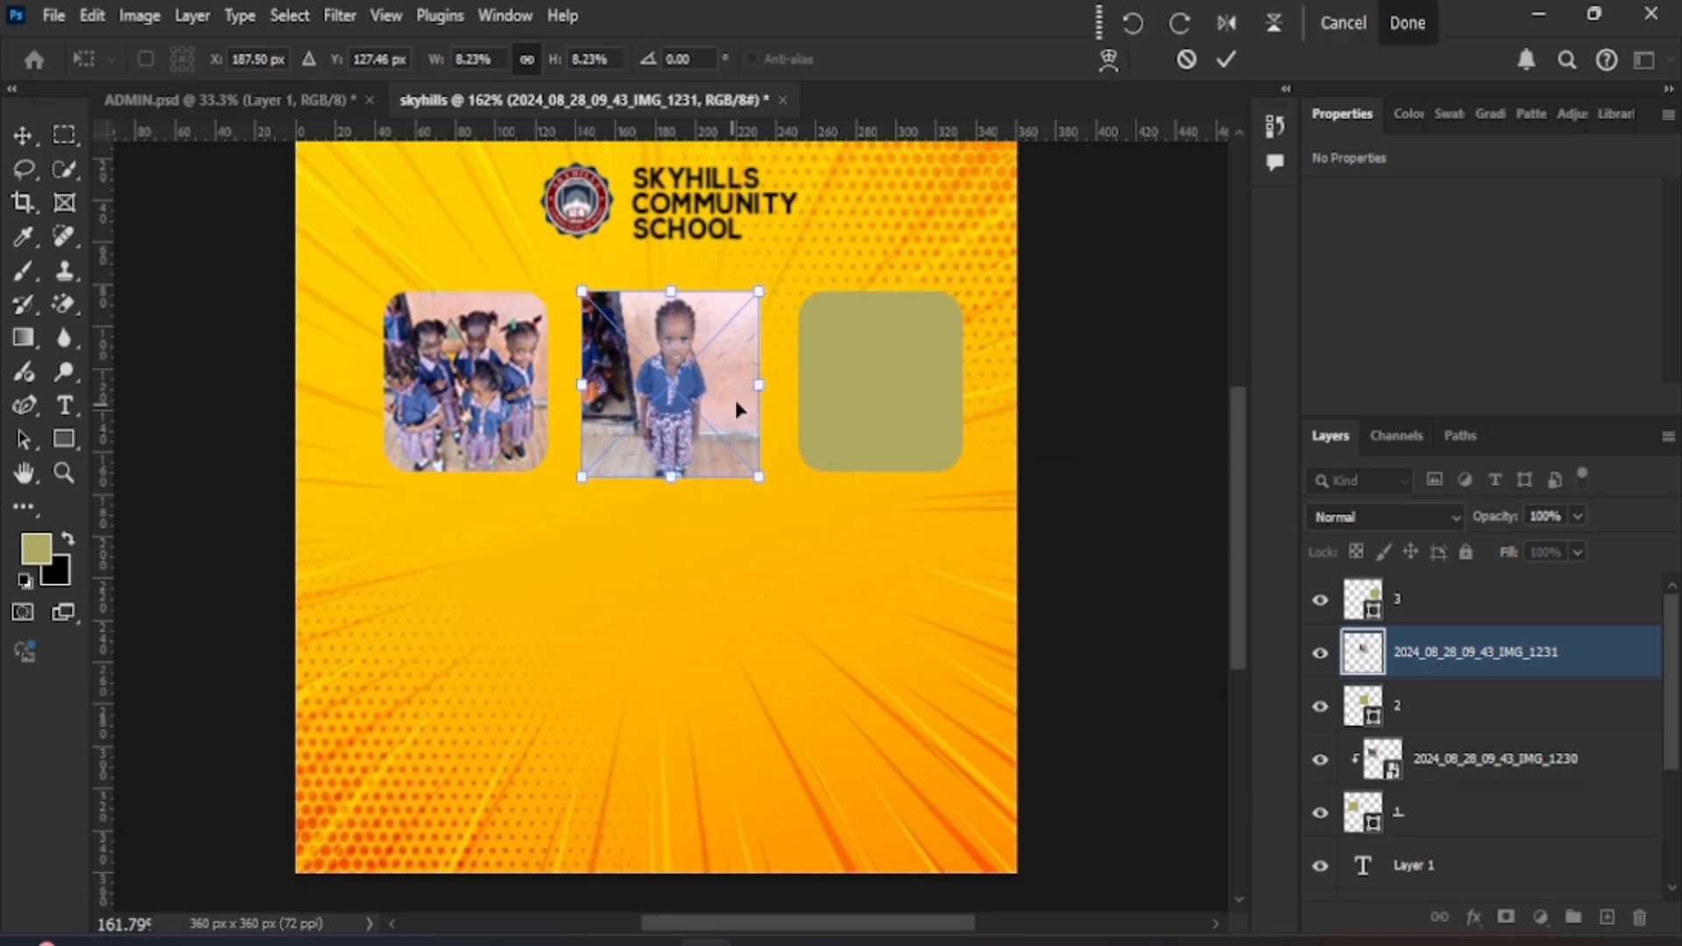
left_click(1226, 58)
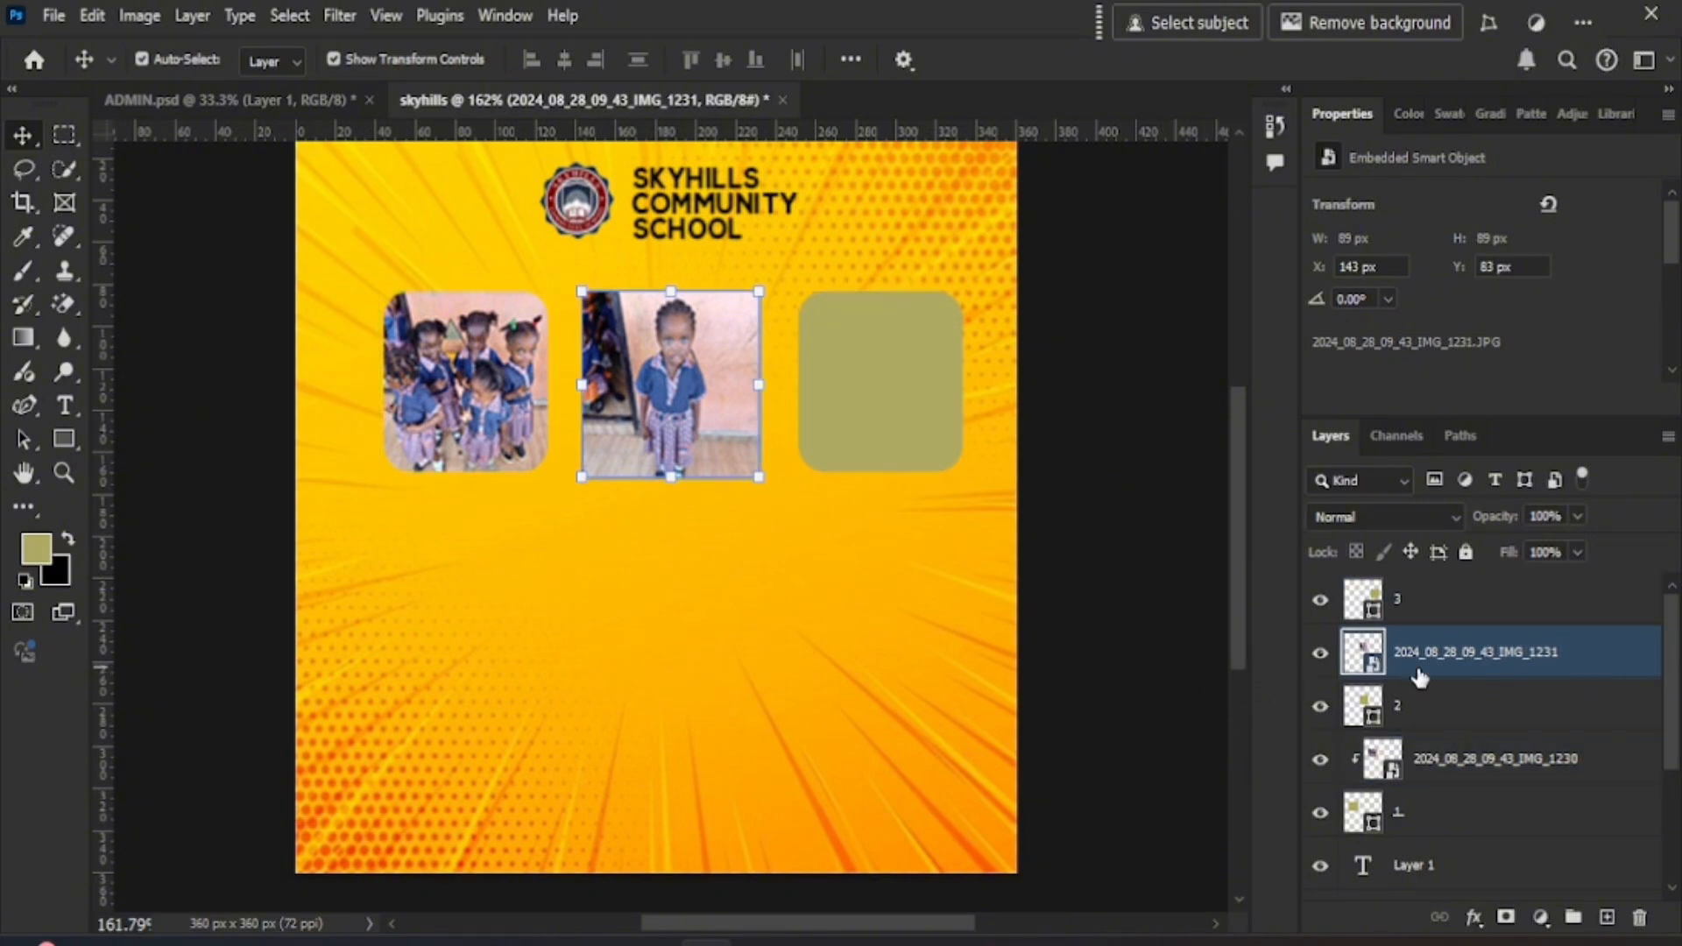
mouse_move(1374, 673)
left_mouse_down()
mouse_move(1363, 749)
mouse_move(1365, 653)
mouse_move(1368, 677)
left_mouse_up()
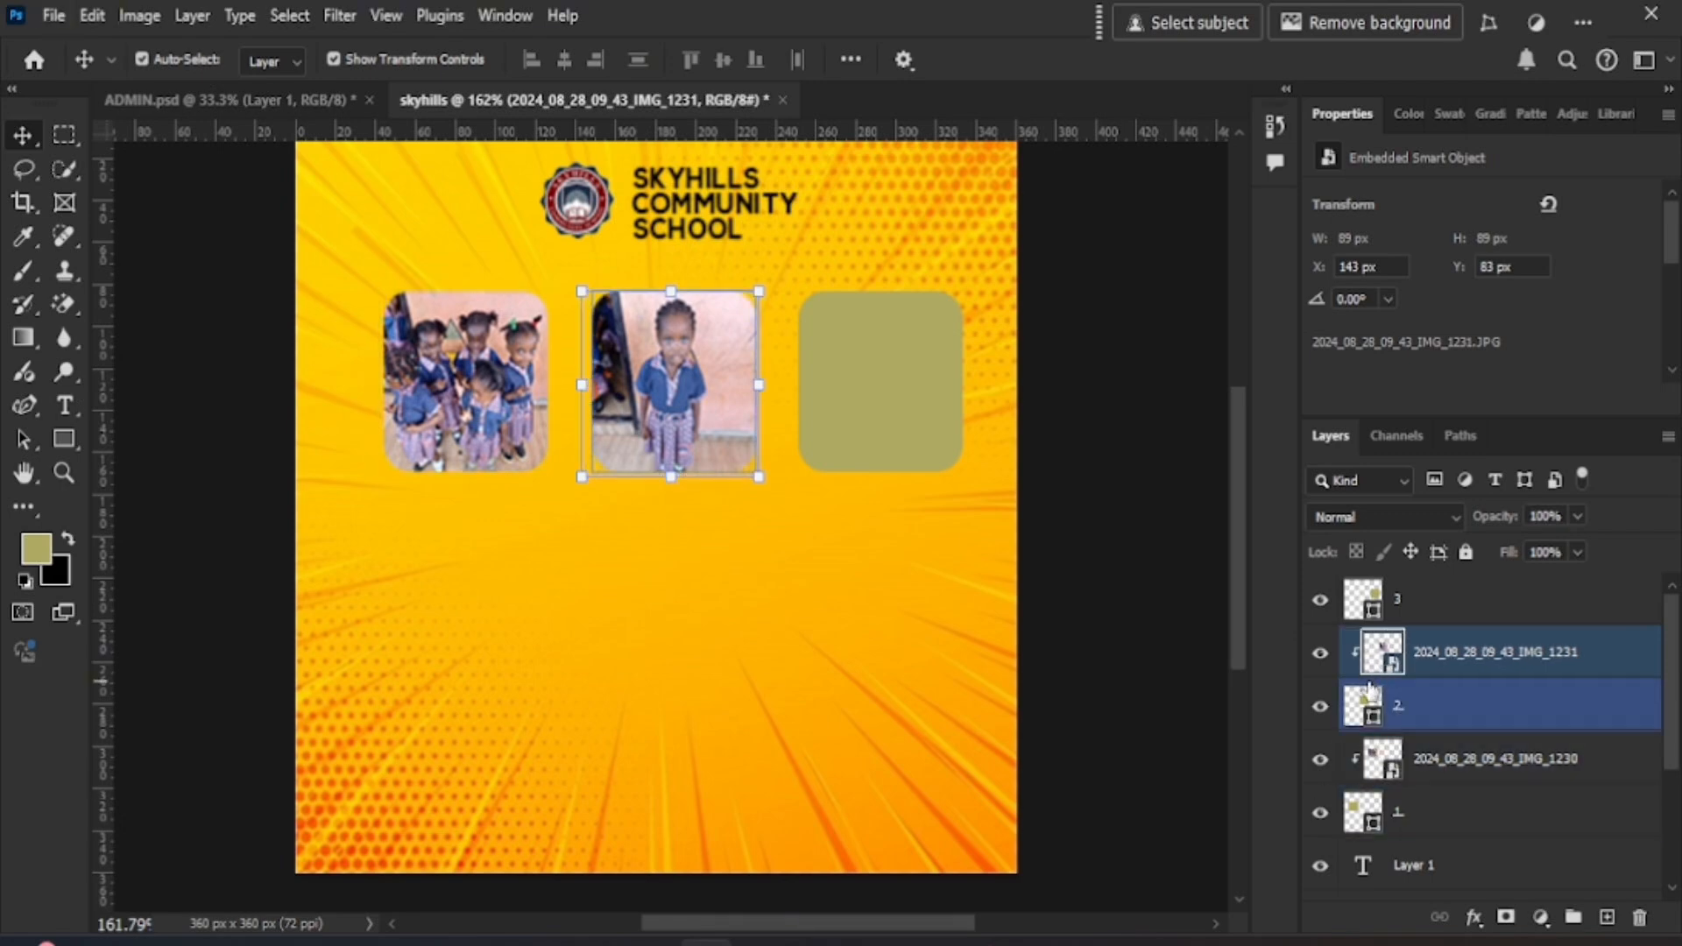
left_click(719, 609)
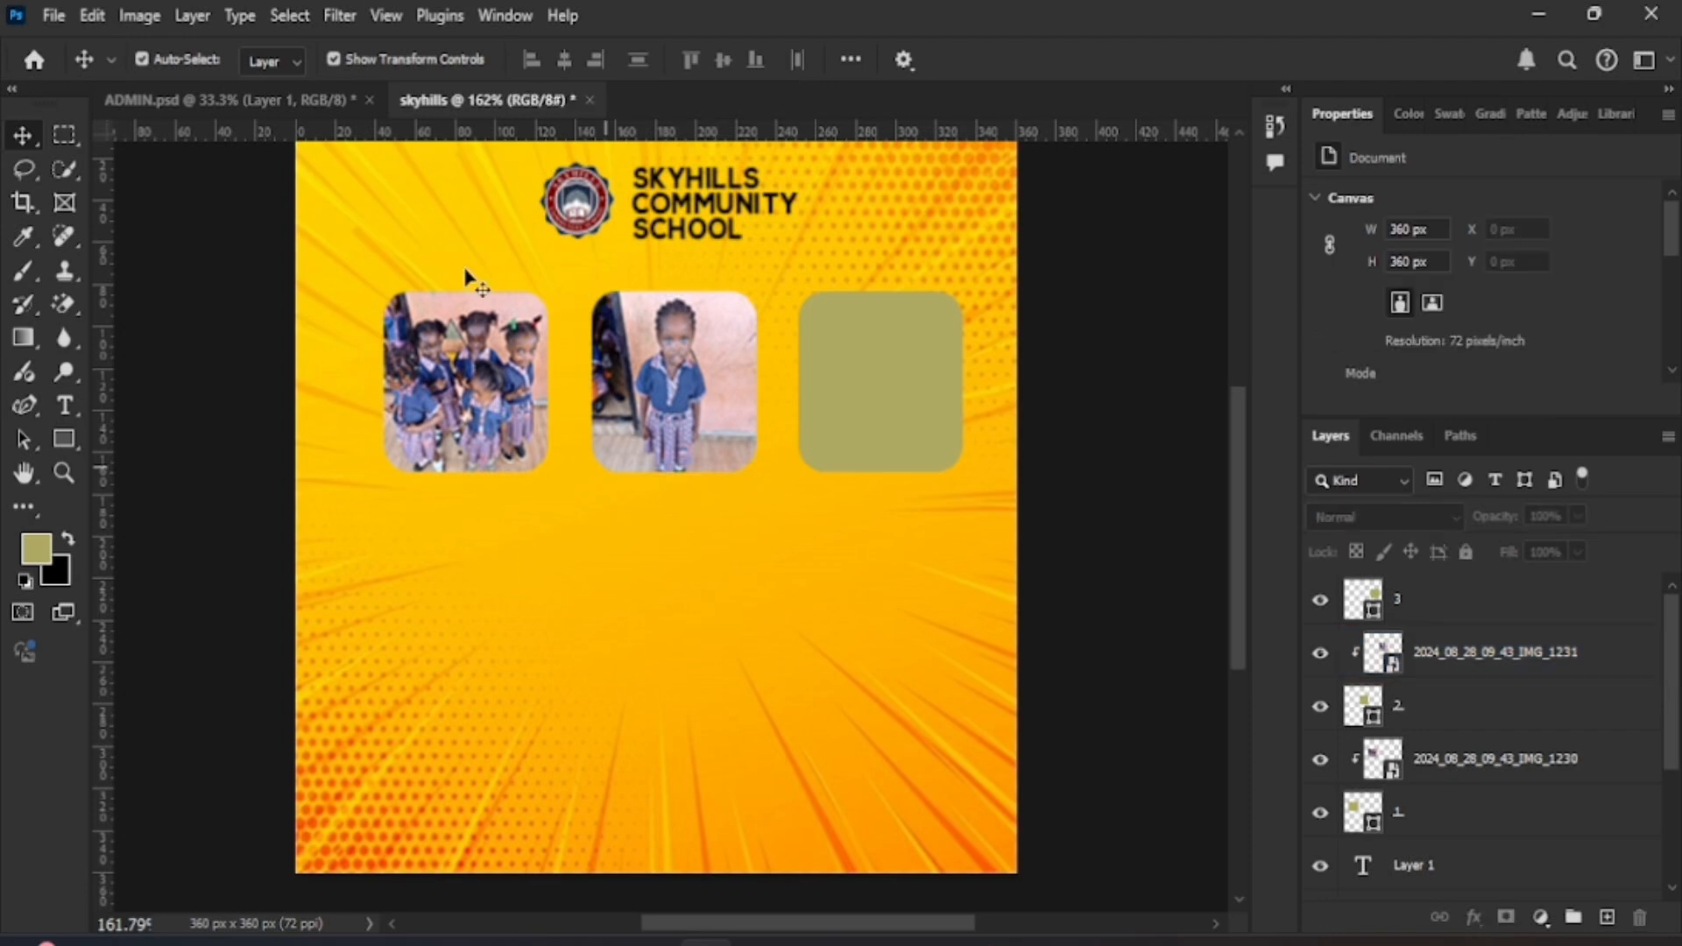
- Embed IMG_1233, shrink it over frame 3, and clip it to layer 3
left_click(909, 436)
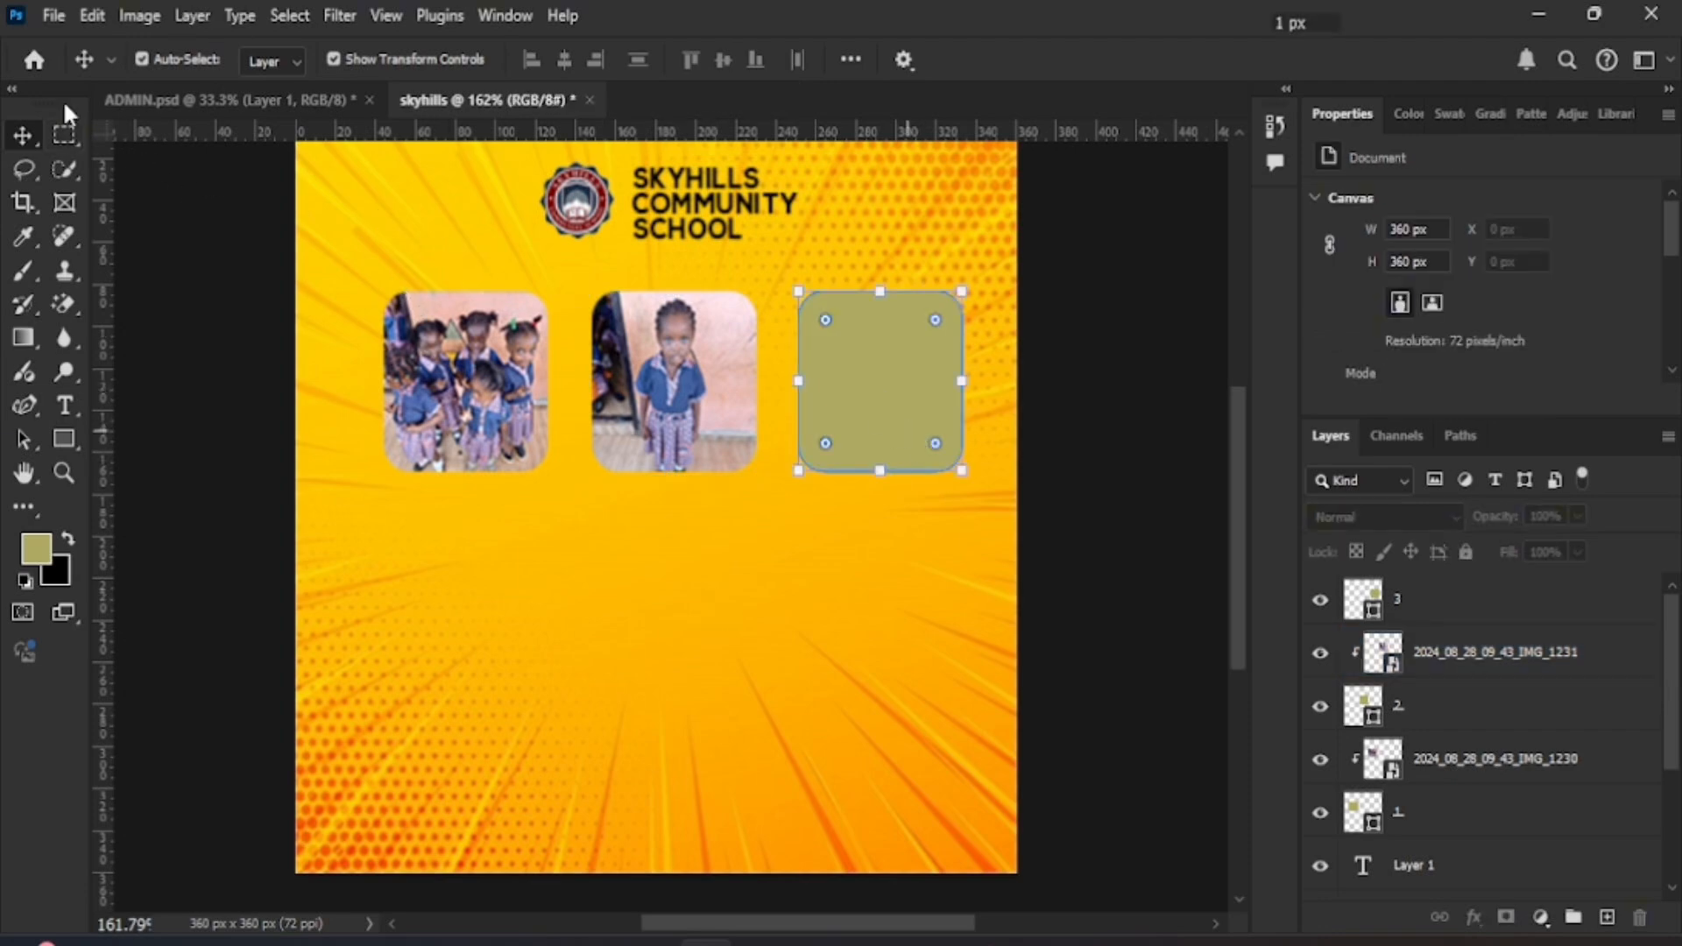
left_click(53, 15)
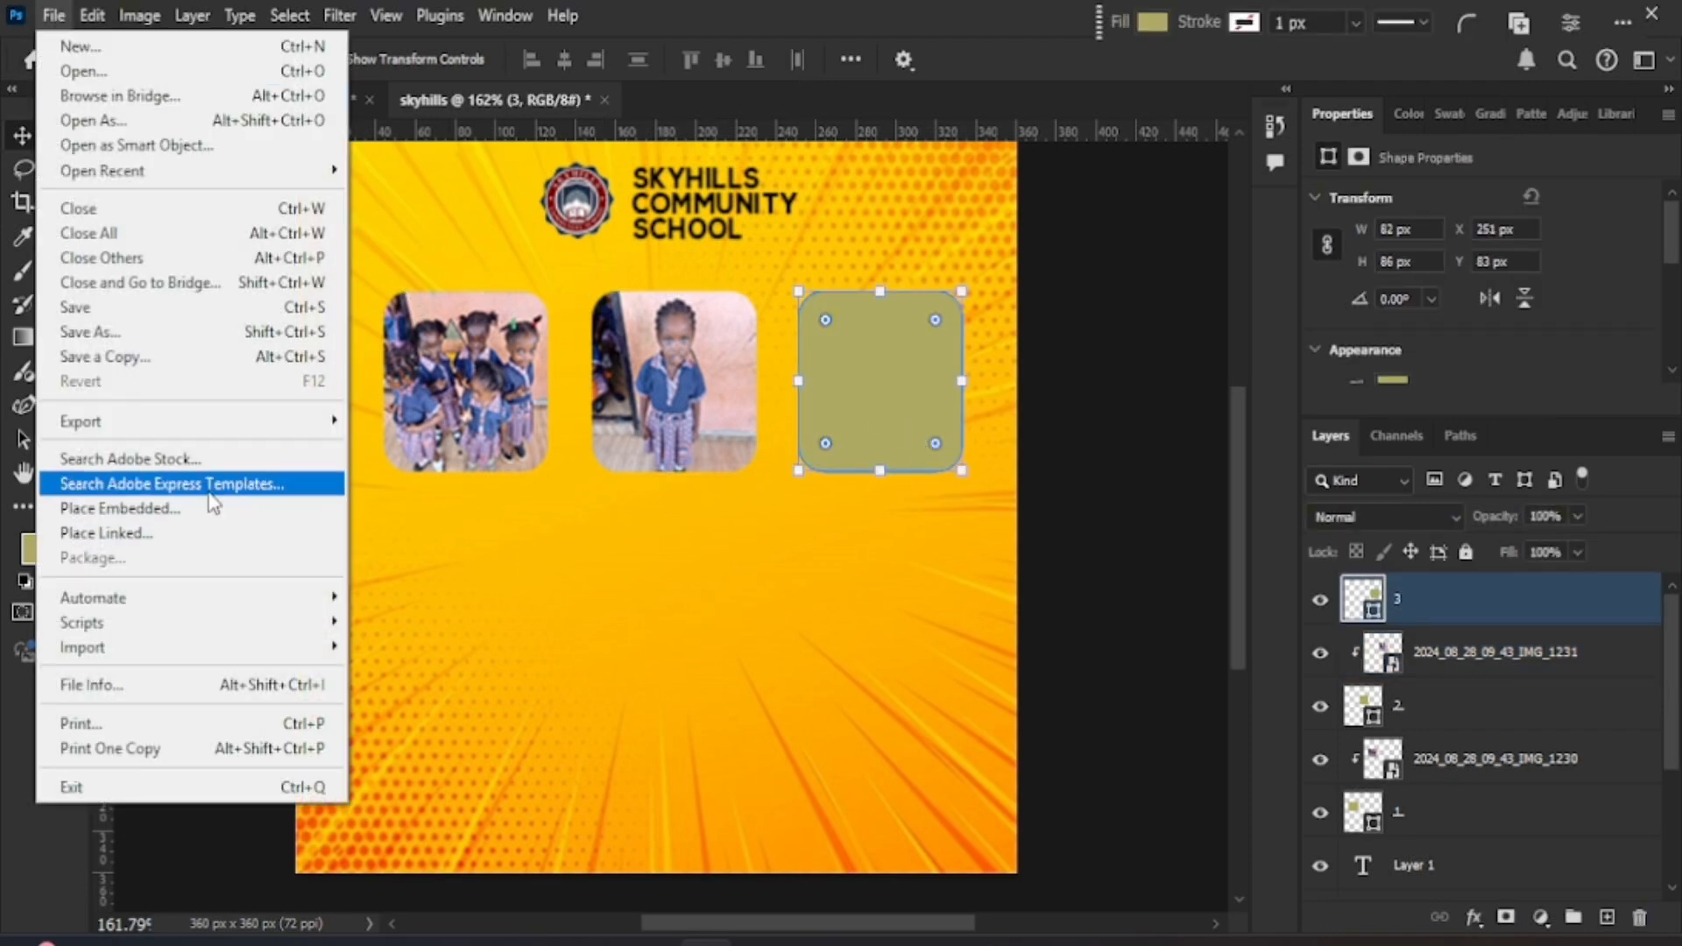
left_click(214, 509)
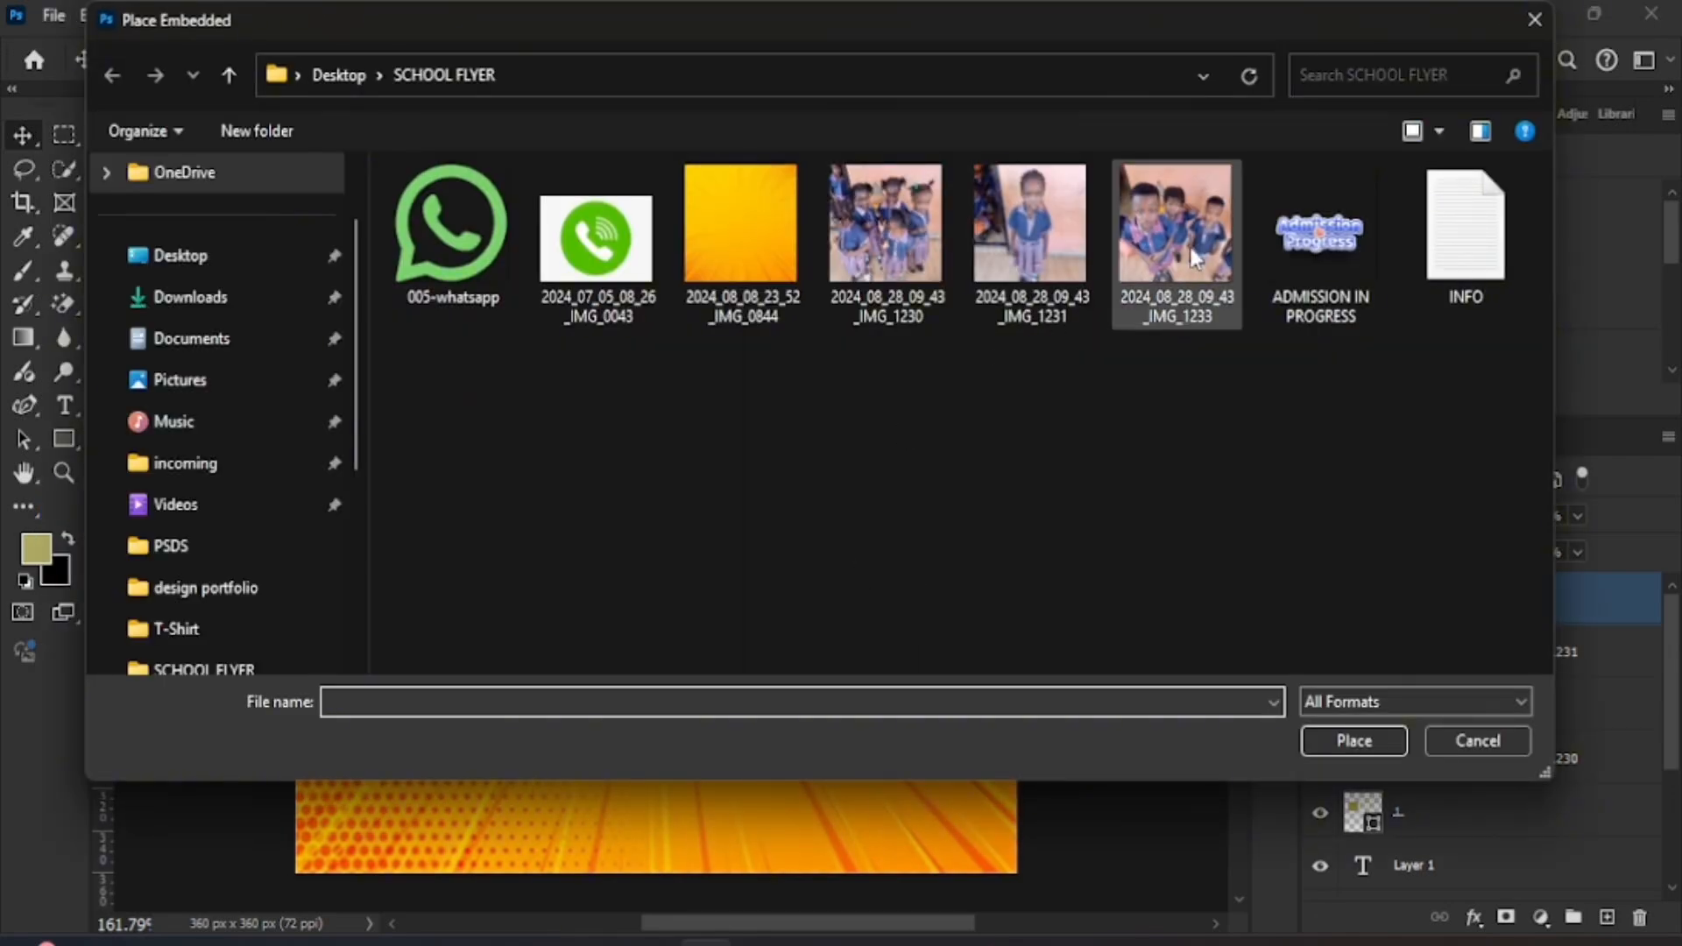
double_click(1190, 247)
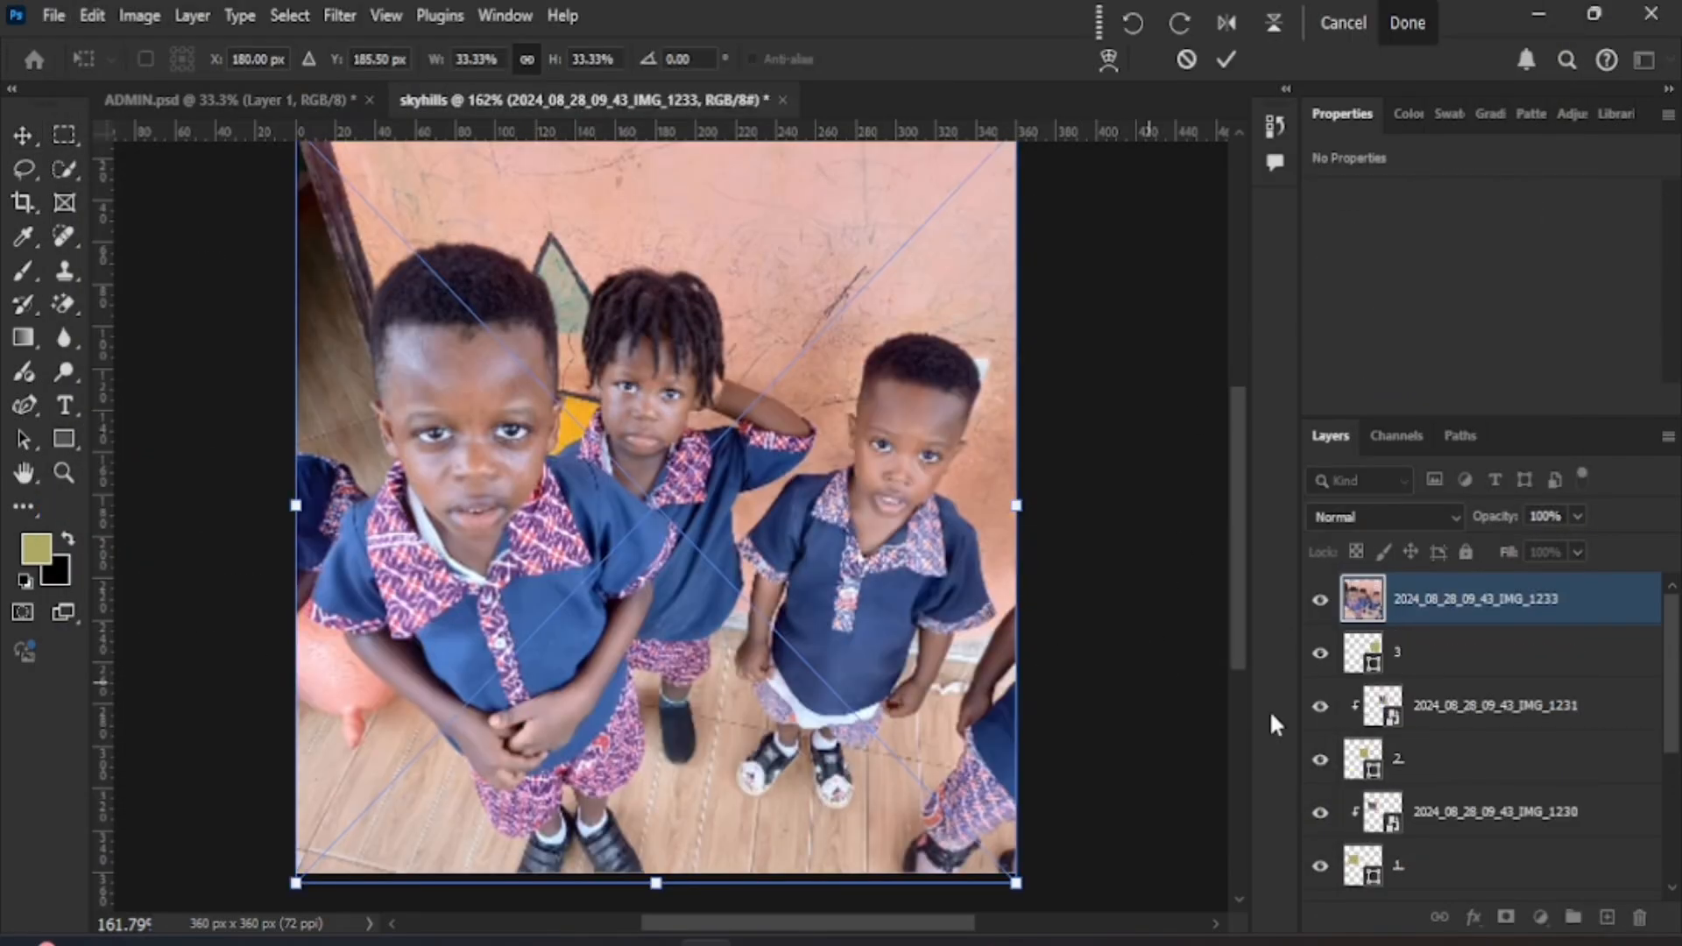
left_click_drag(1016, 883, 1040, 446)
left_click_drag(1036, 529, 960, 448)
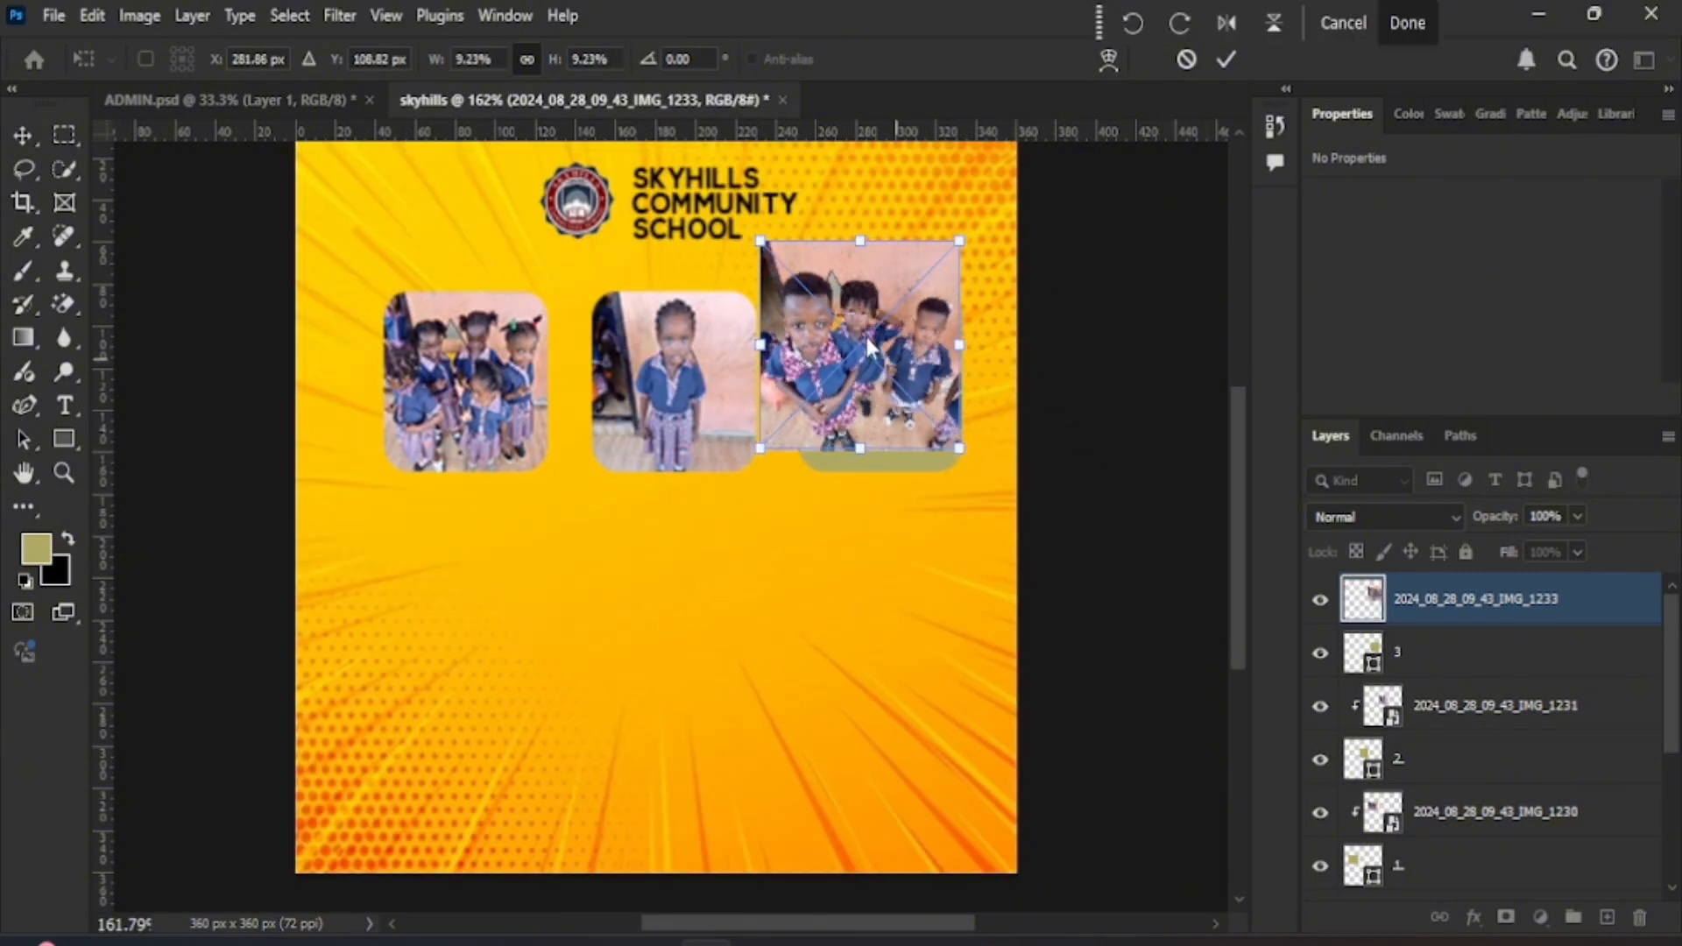
left_click_drag(755, 248, 781, 255)
left_click_drag(849, 362, 851, 386)
left_click(1374, 624, "alt")
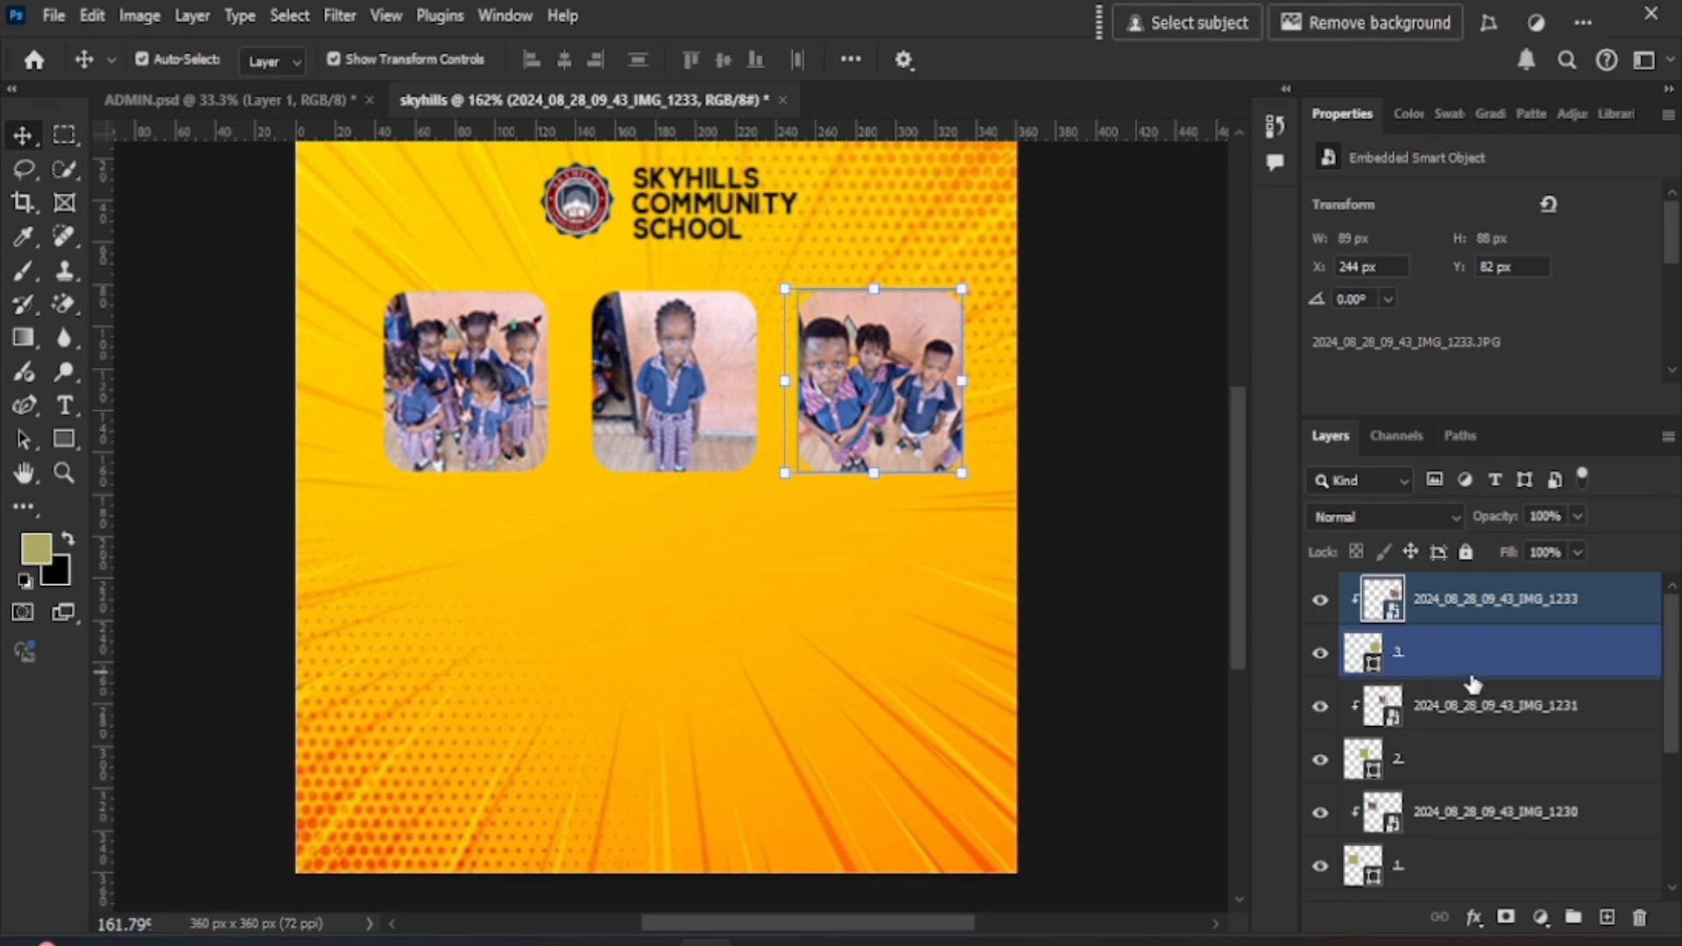
scroll(1472, 841, "down", 2)
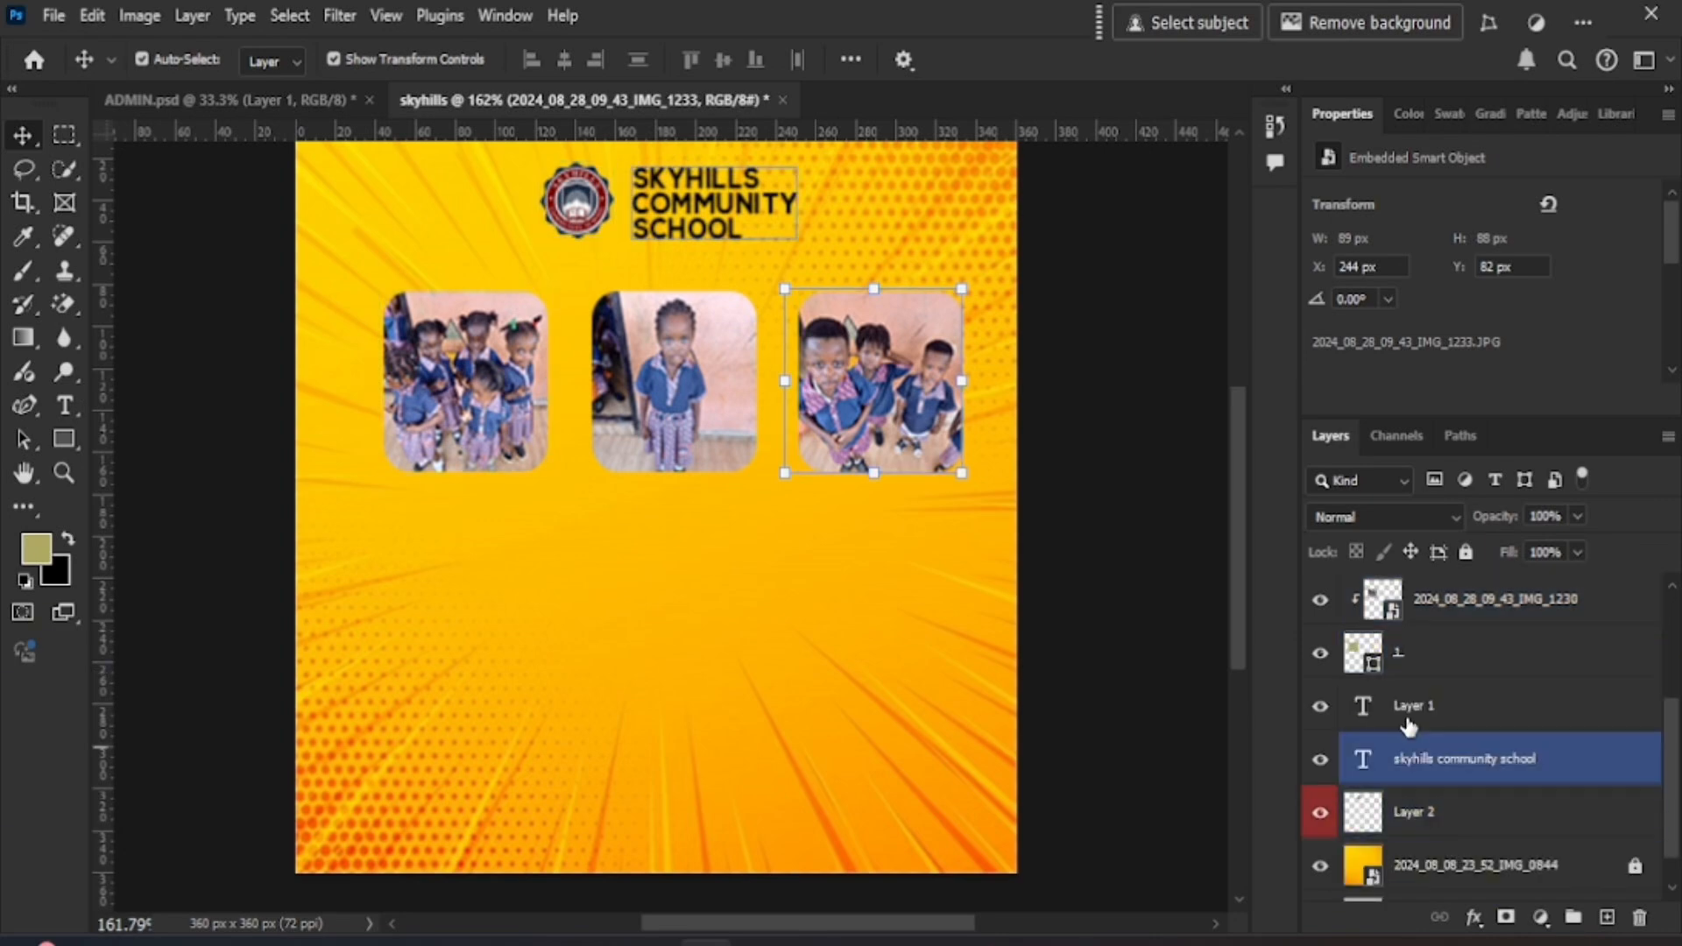
- Group the three photo and frame layers with Ctrl+G and start renaming the group
left_click(1424, 663, "shift")
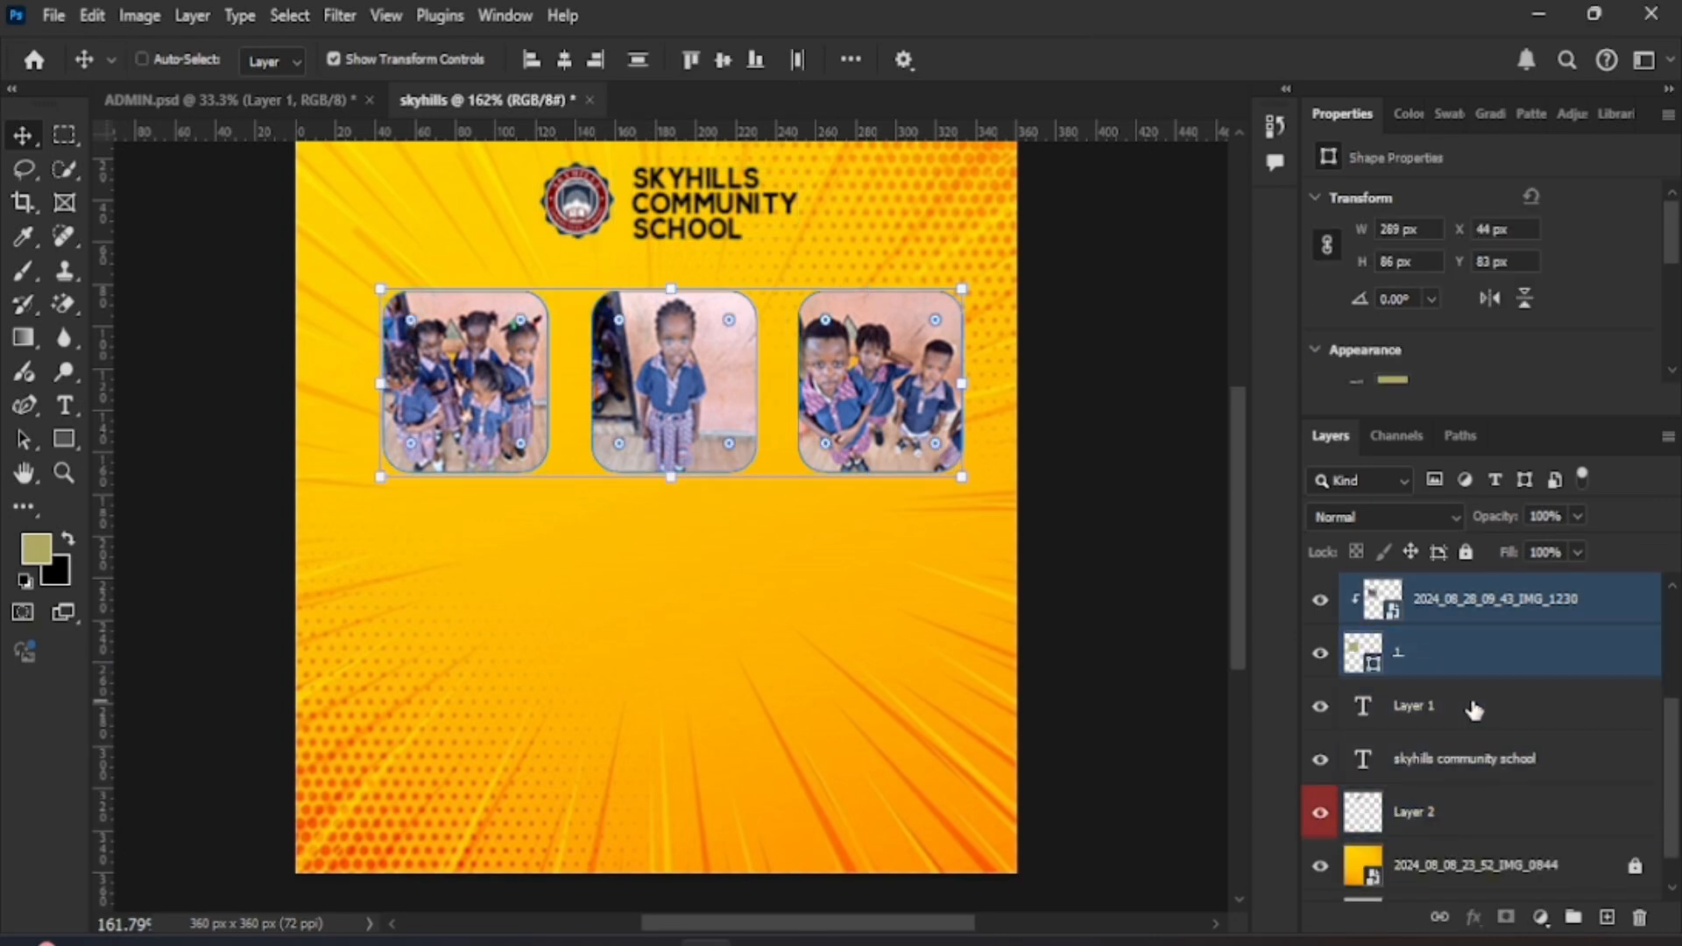
key("ctrl+g")
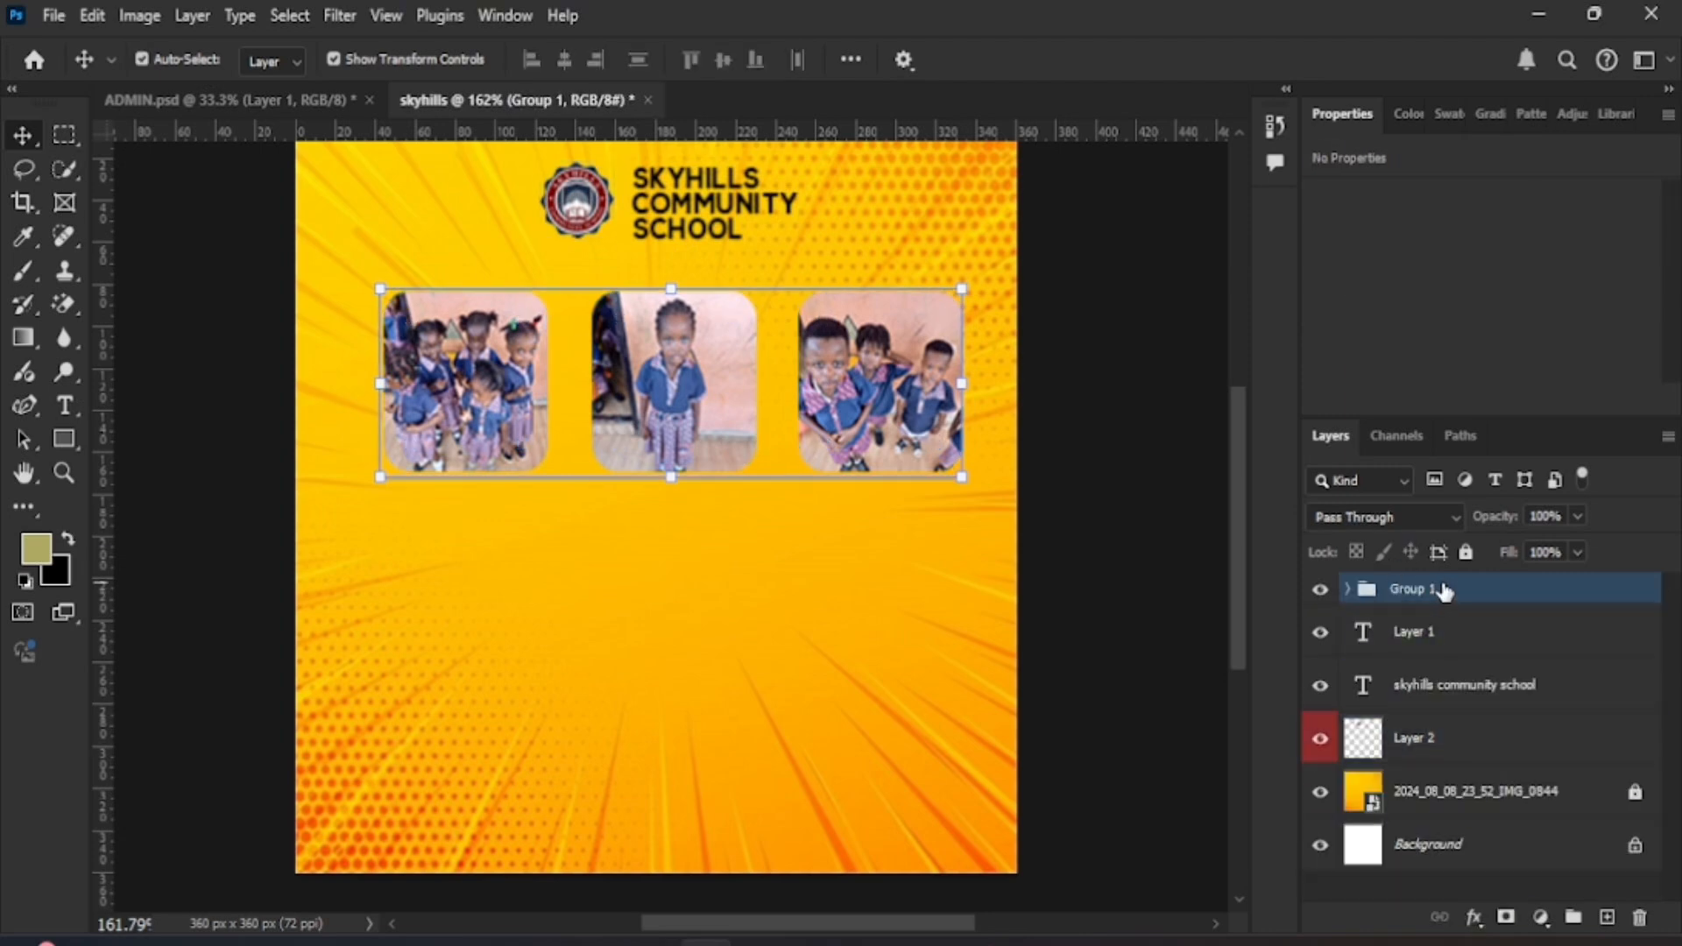
double_click(1441, 588)
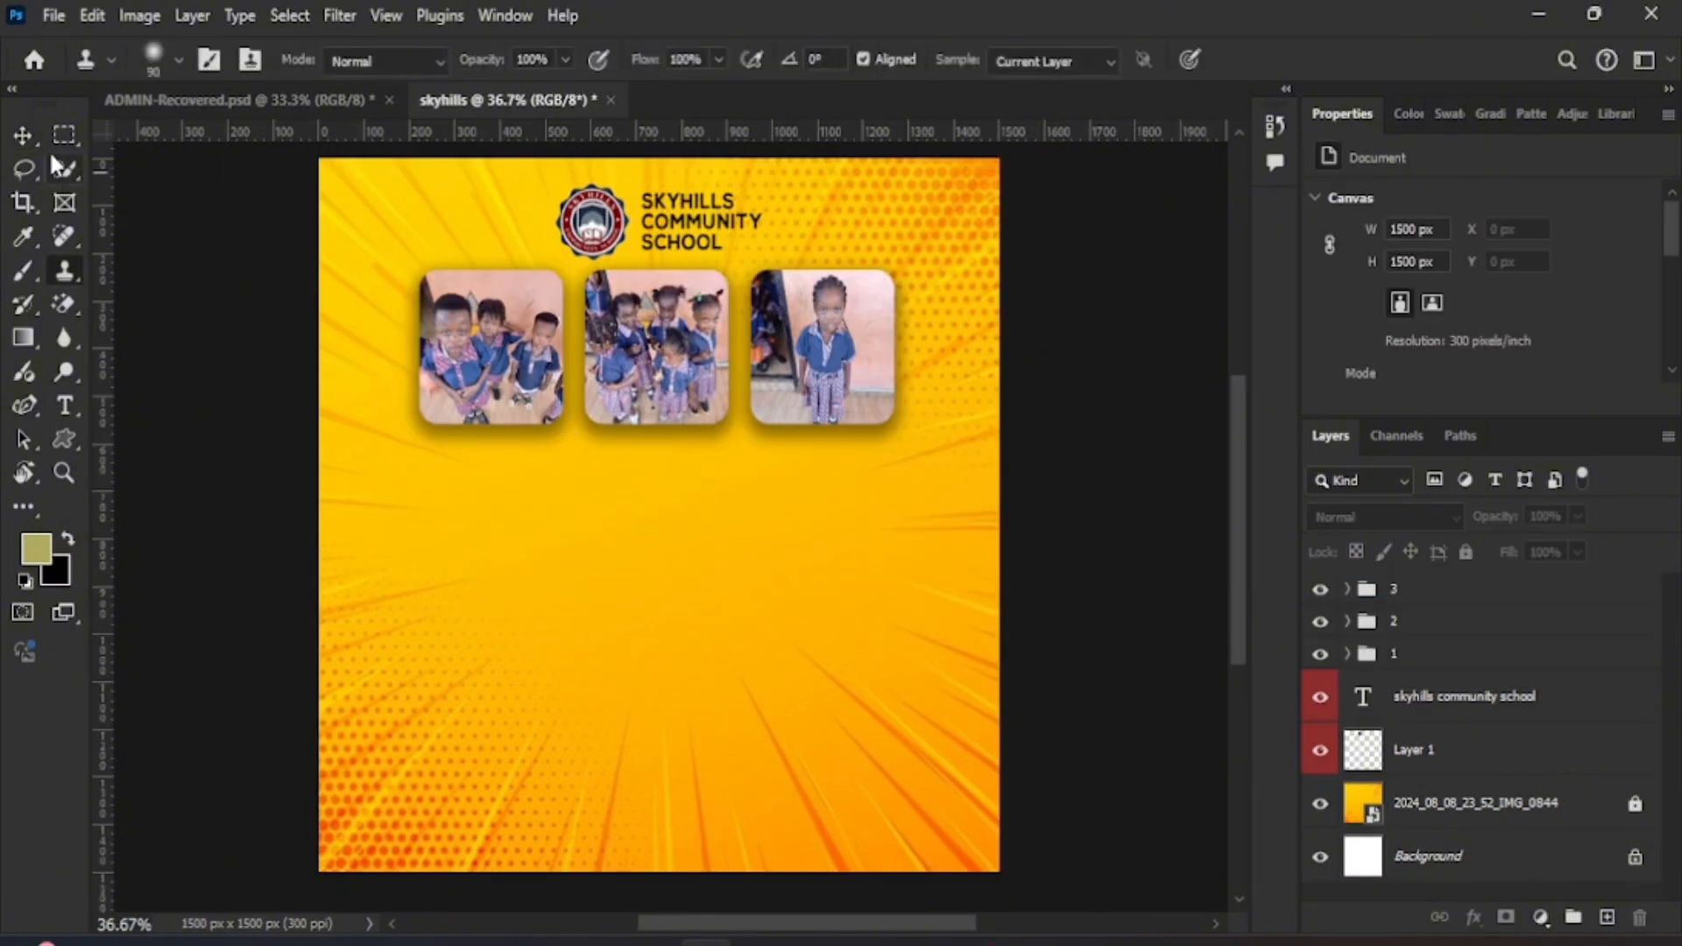
left_click(23, 136)
- Place the ADMISSION IN PROGRESS graphic onto the flyer as an embedded image
left_click(54, 14)
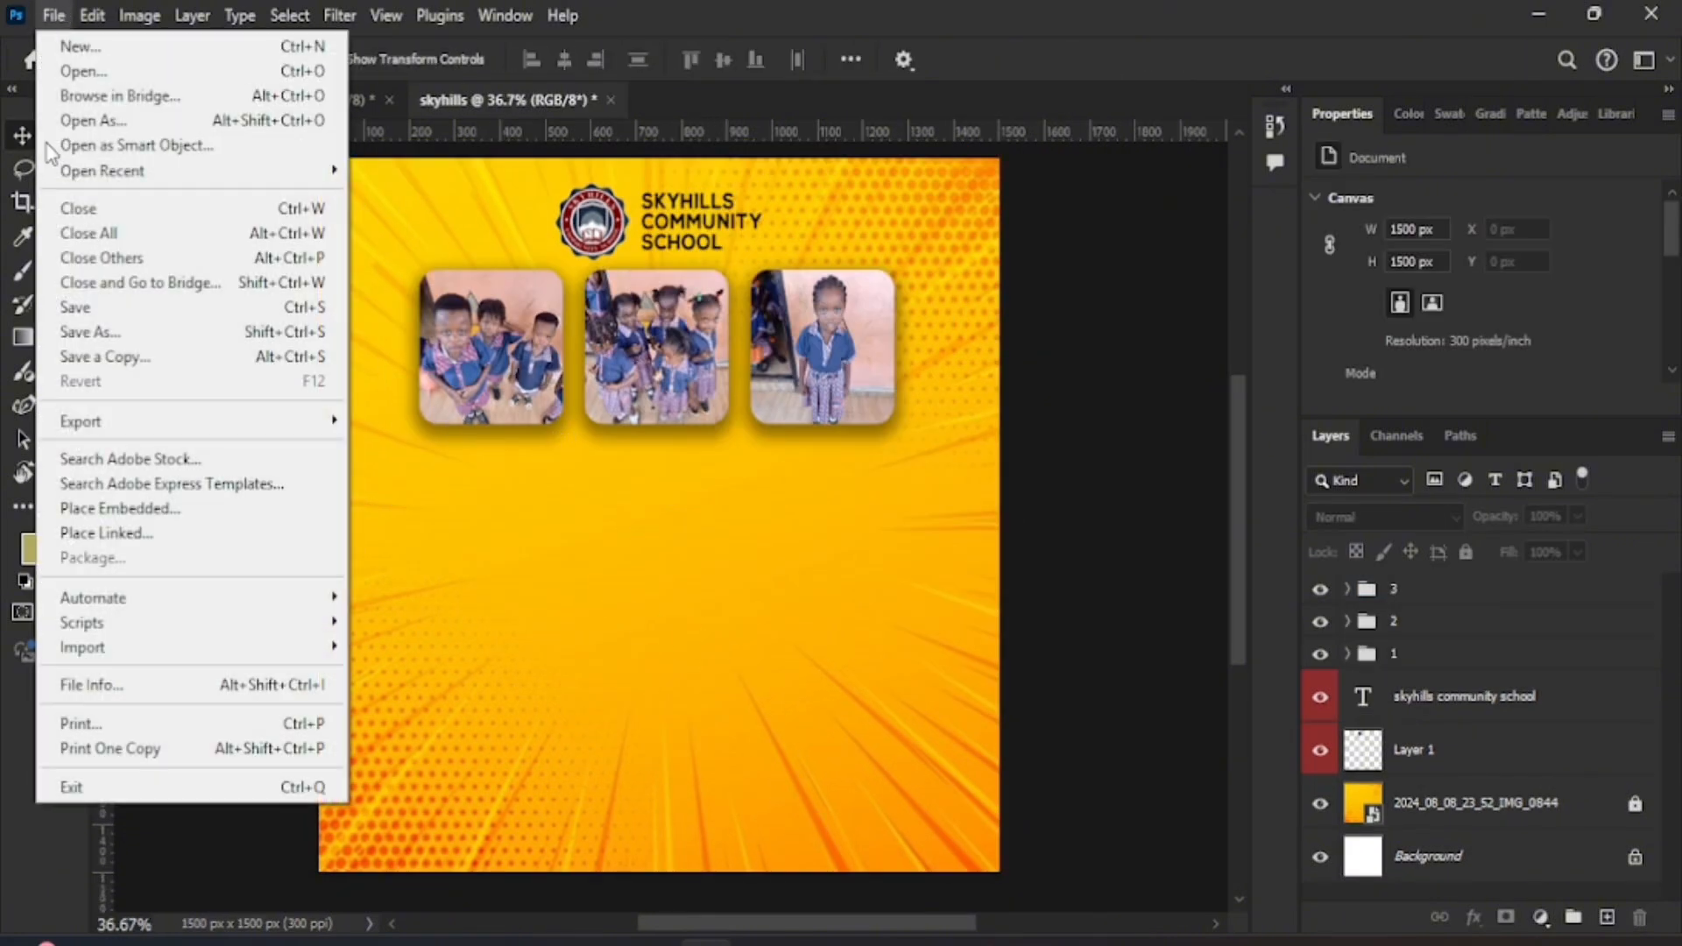
left_click(119, 510)
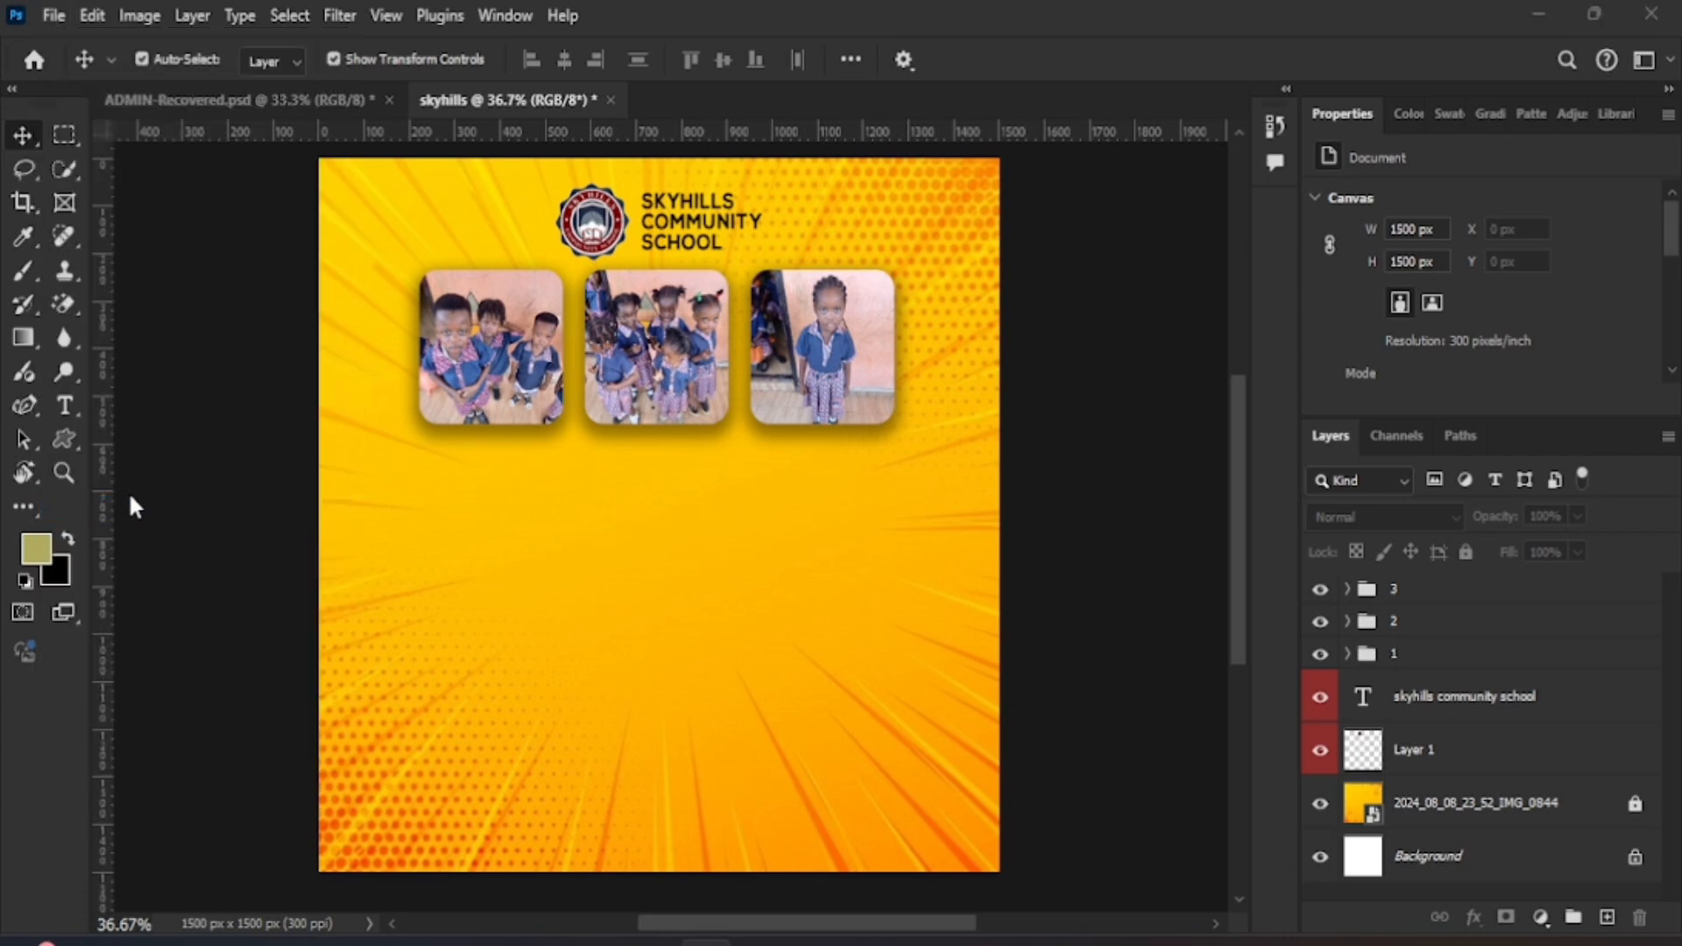
double_click(1338, 218)
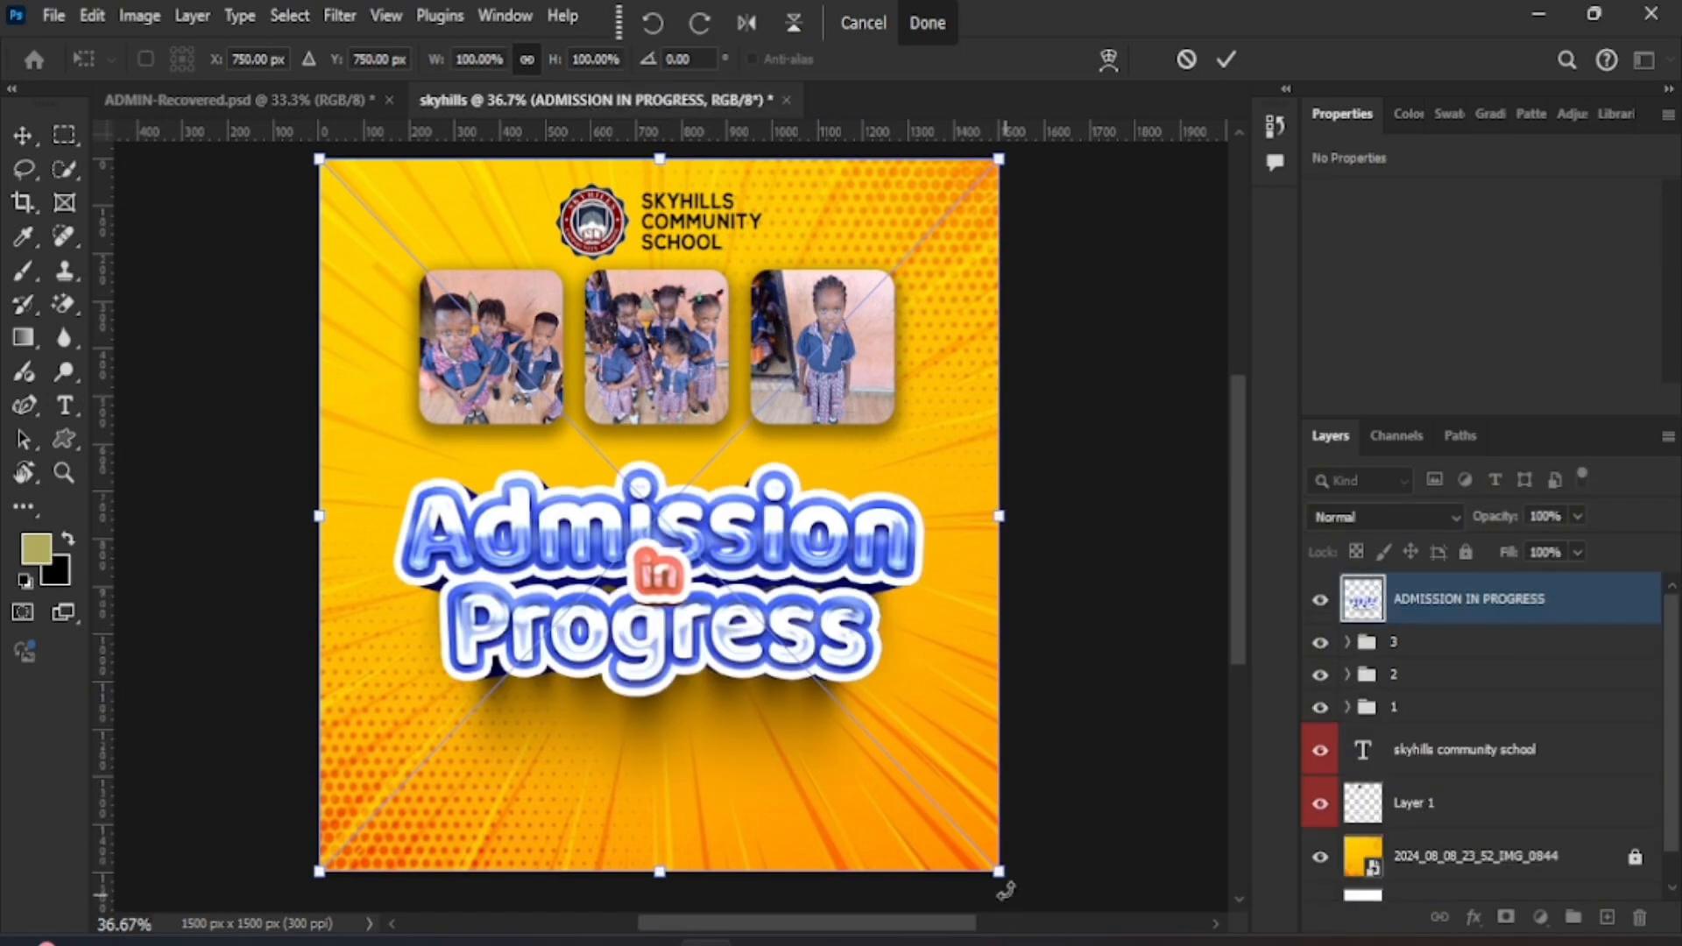
- Scale the ADMISSION IN PROGRESS graphic to 79.45% and commit it centred beneath the photos
left_click_drag(1003, 872, 884, 710)
left_click_drag(586, 471, 649, 504)
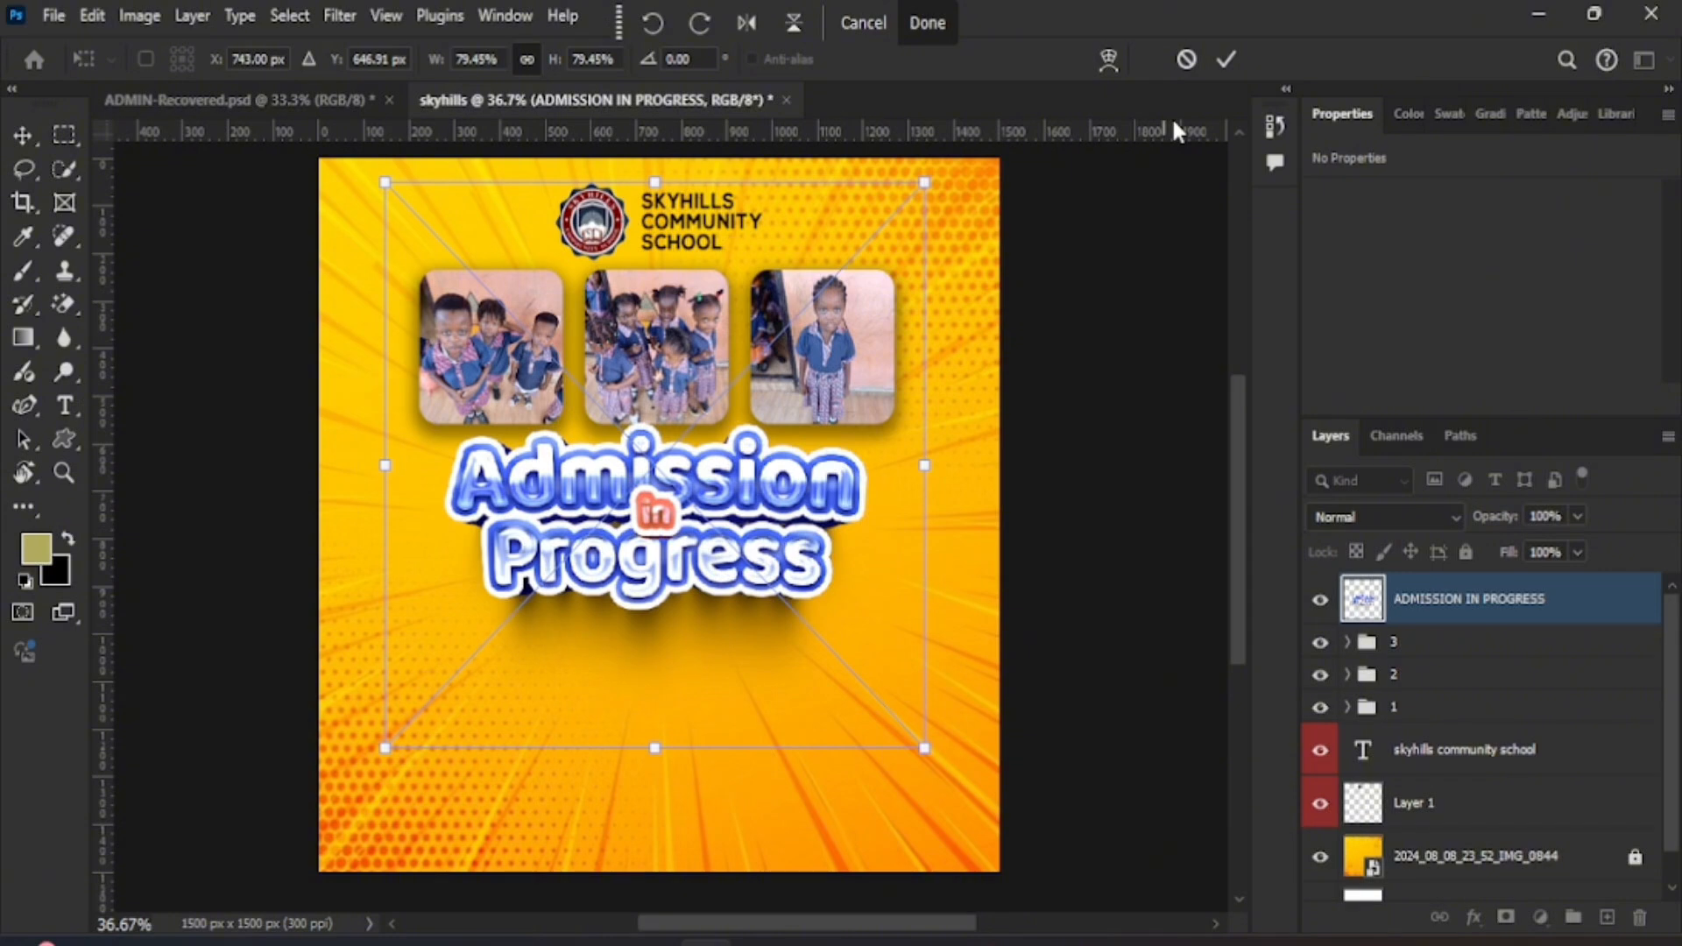
left_click(1240, 60)
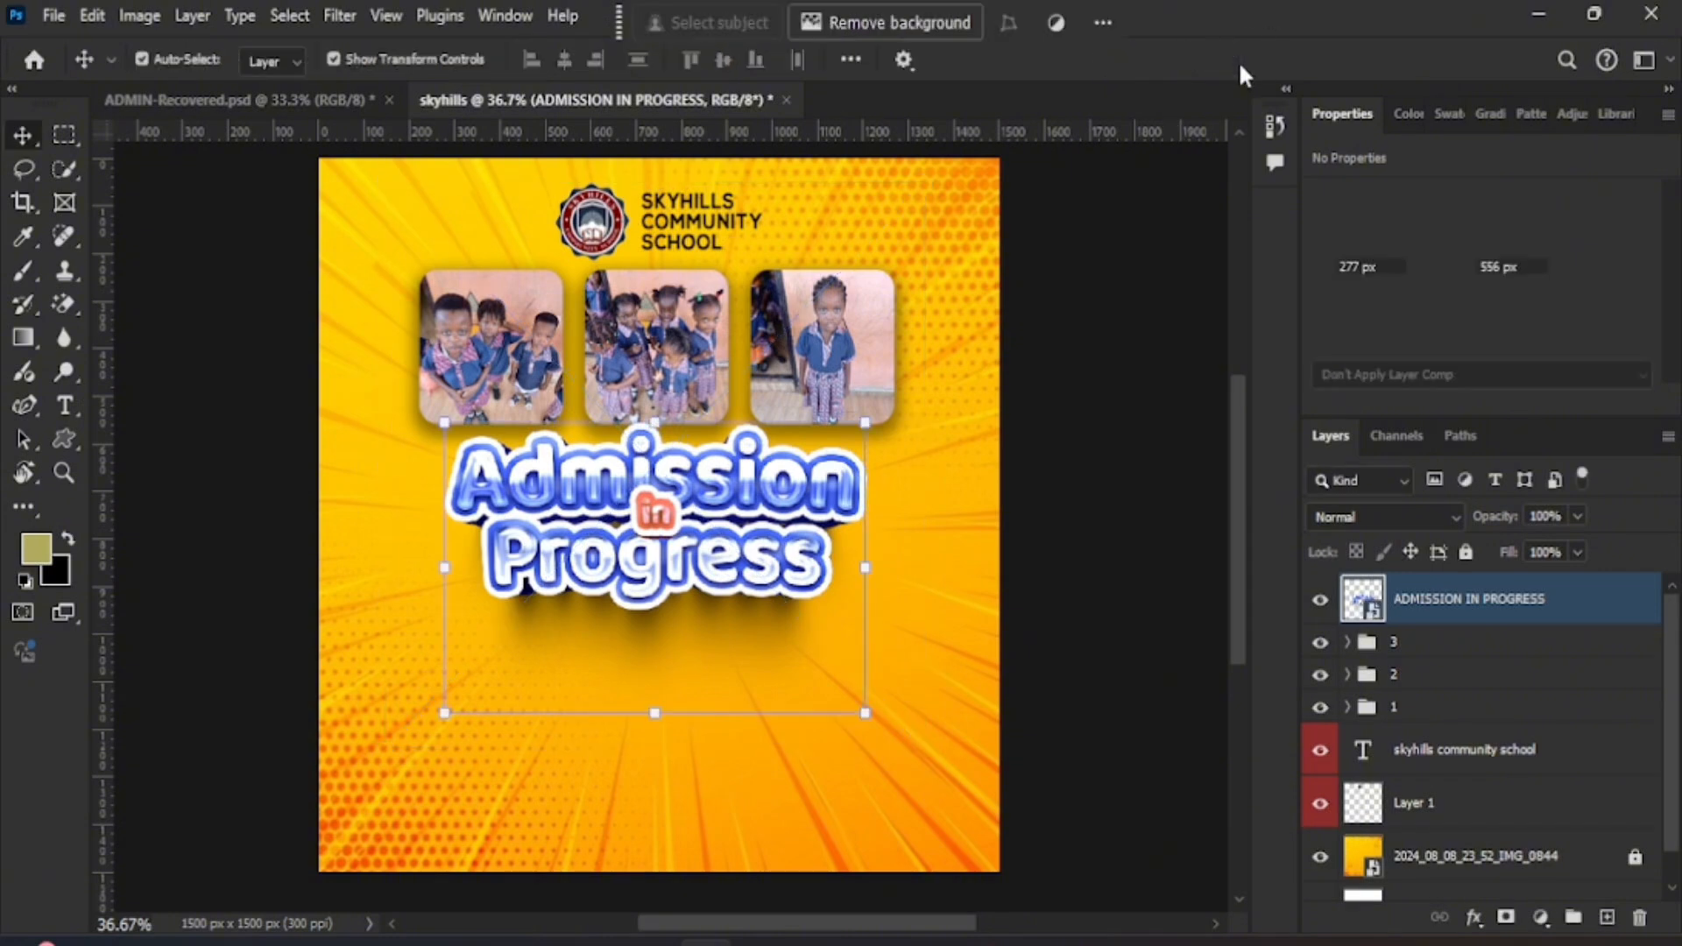
left_click(1066, 488)
scroll(740, 619, "down", 2)
scroll(730, 603, "up", 1)
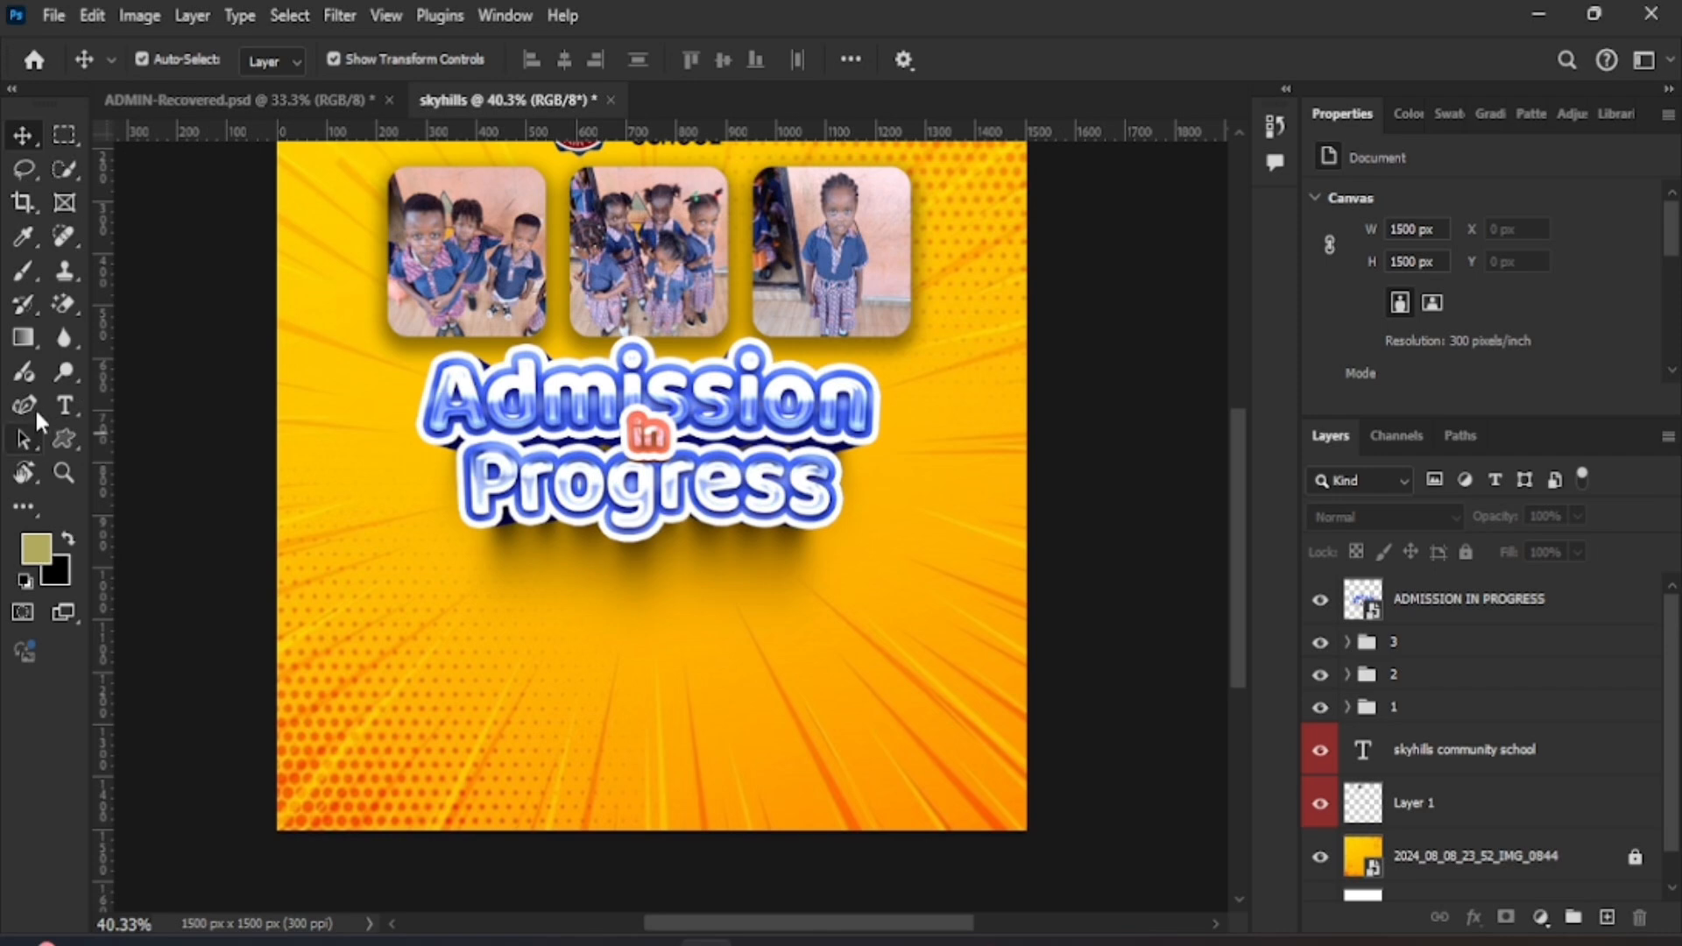
- Draw a thin 348 × 51 px olive bar on the flyer's lower left
left_click(64, 439)
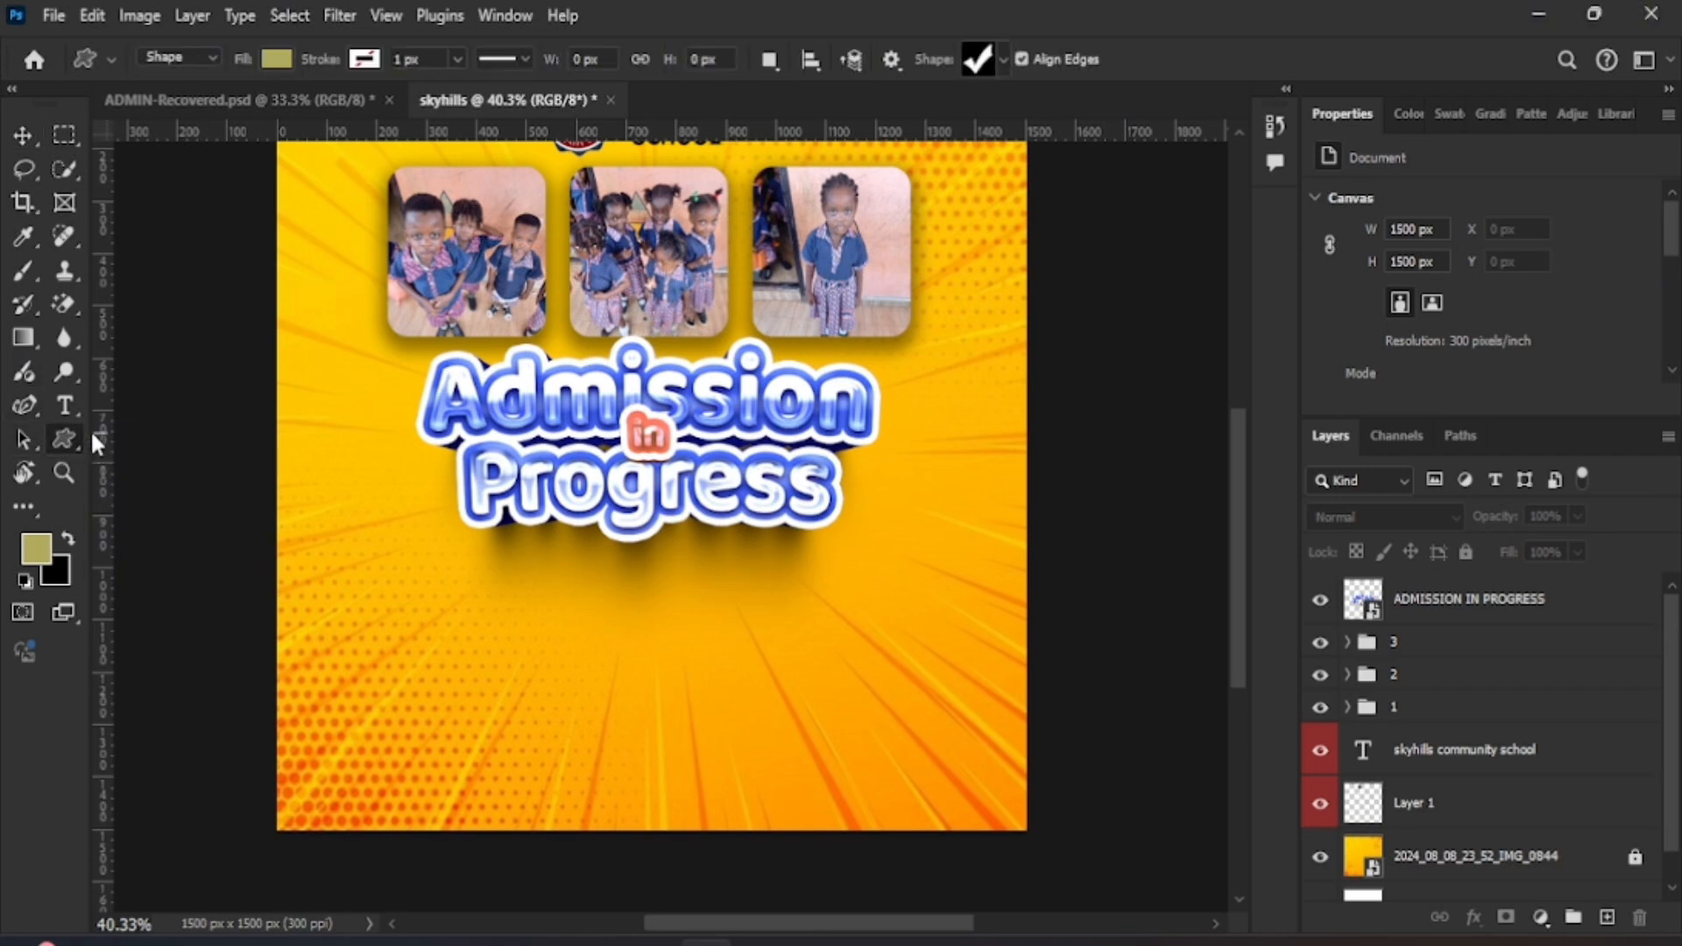
right_click(64, 439)
left_click(139, 438)
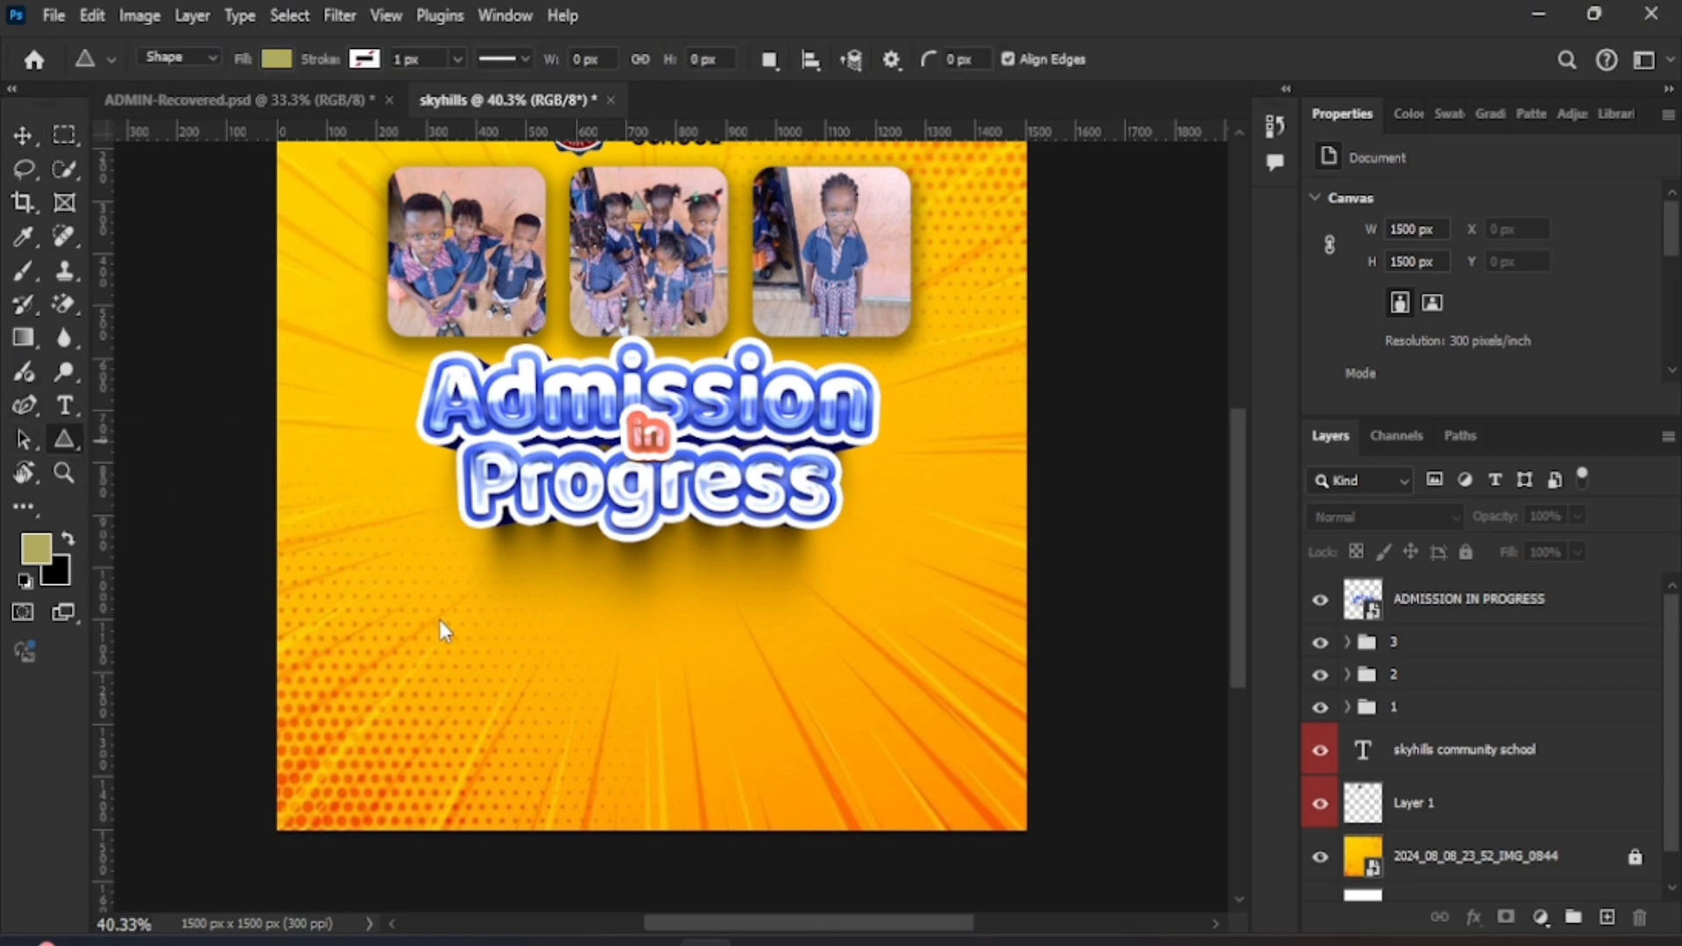
left_click_drag(367, 563, 543, 588)
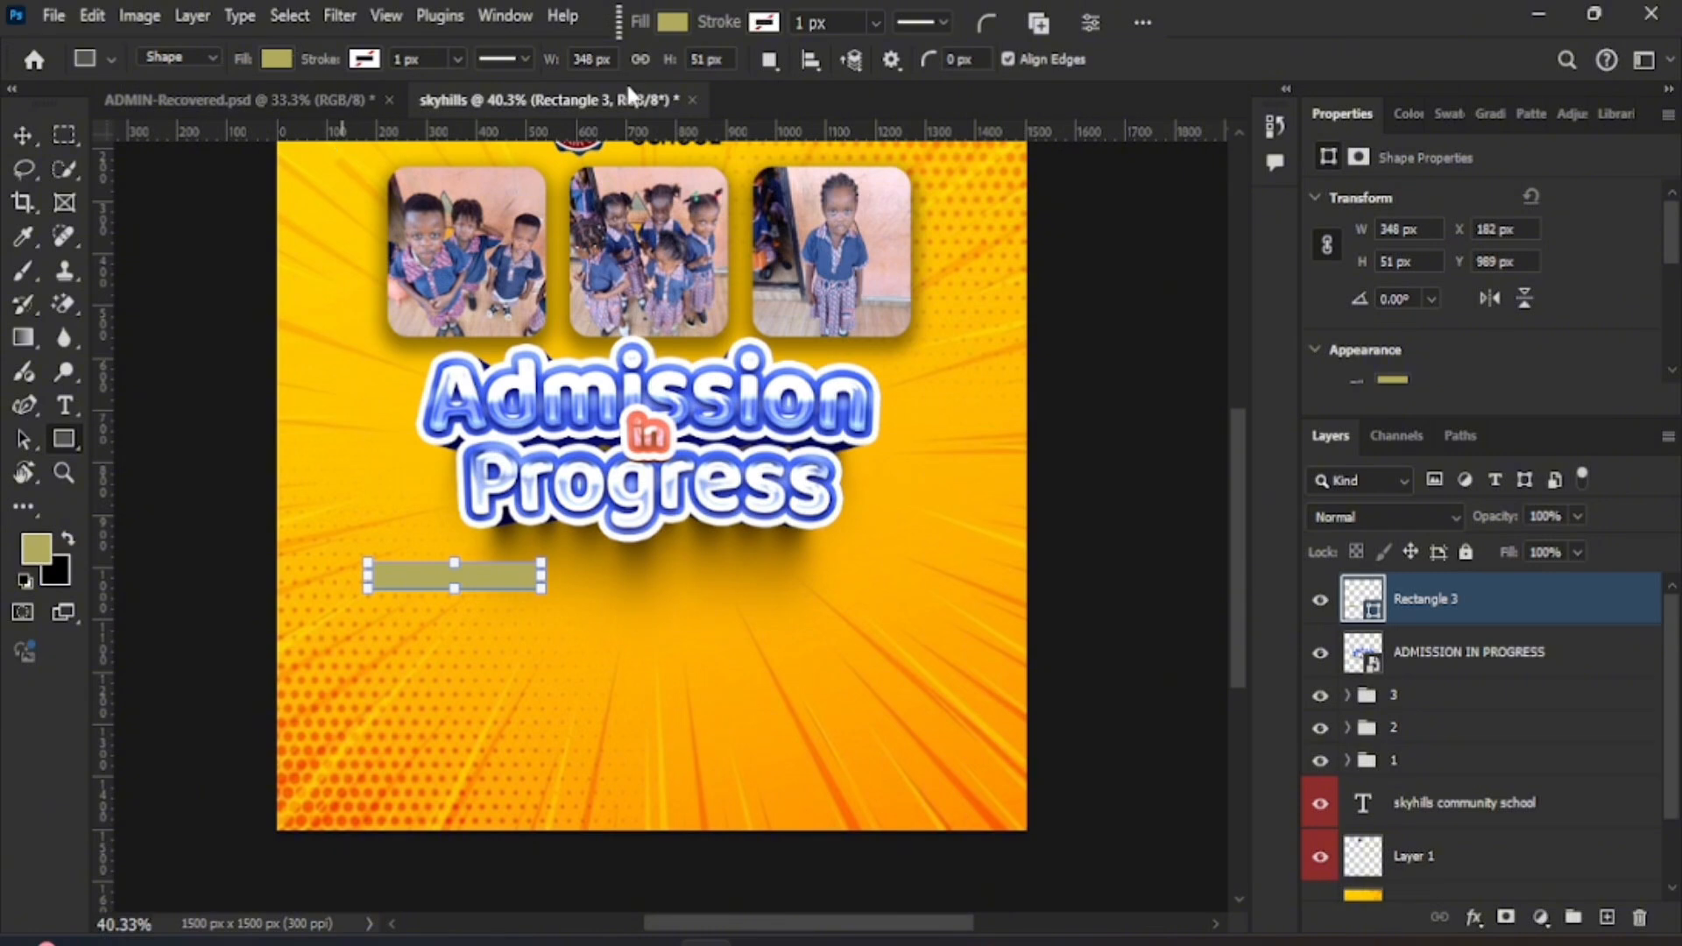
left_click(22, 135)
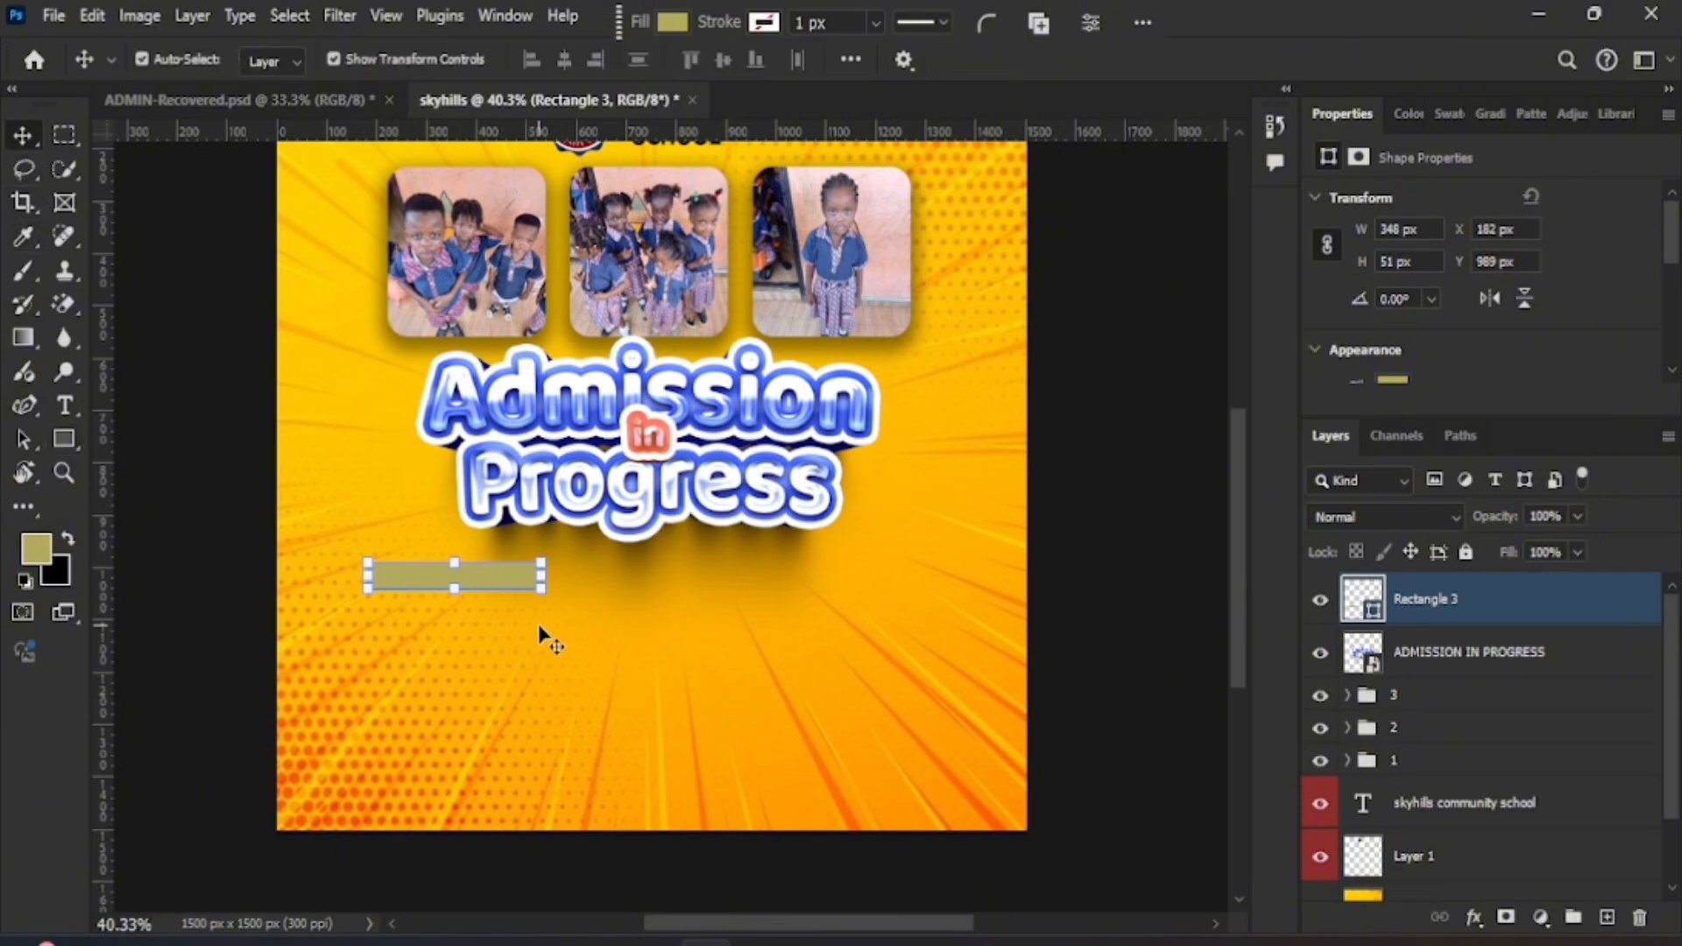
key("ctrl")
- Duplicate the bar into a two-by-two grid of four matching bars
key("ctrl+j")
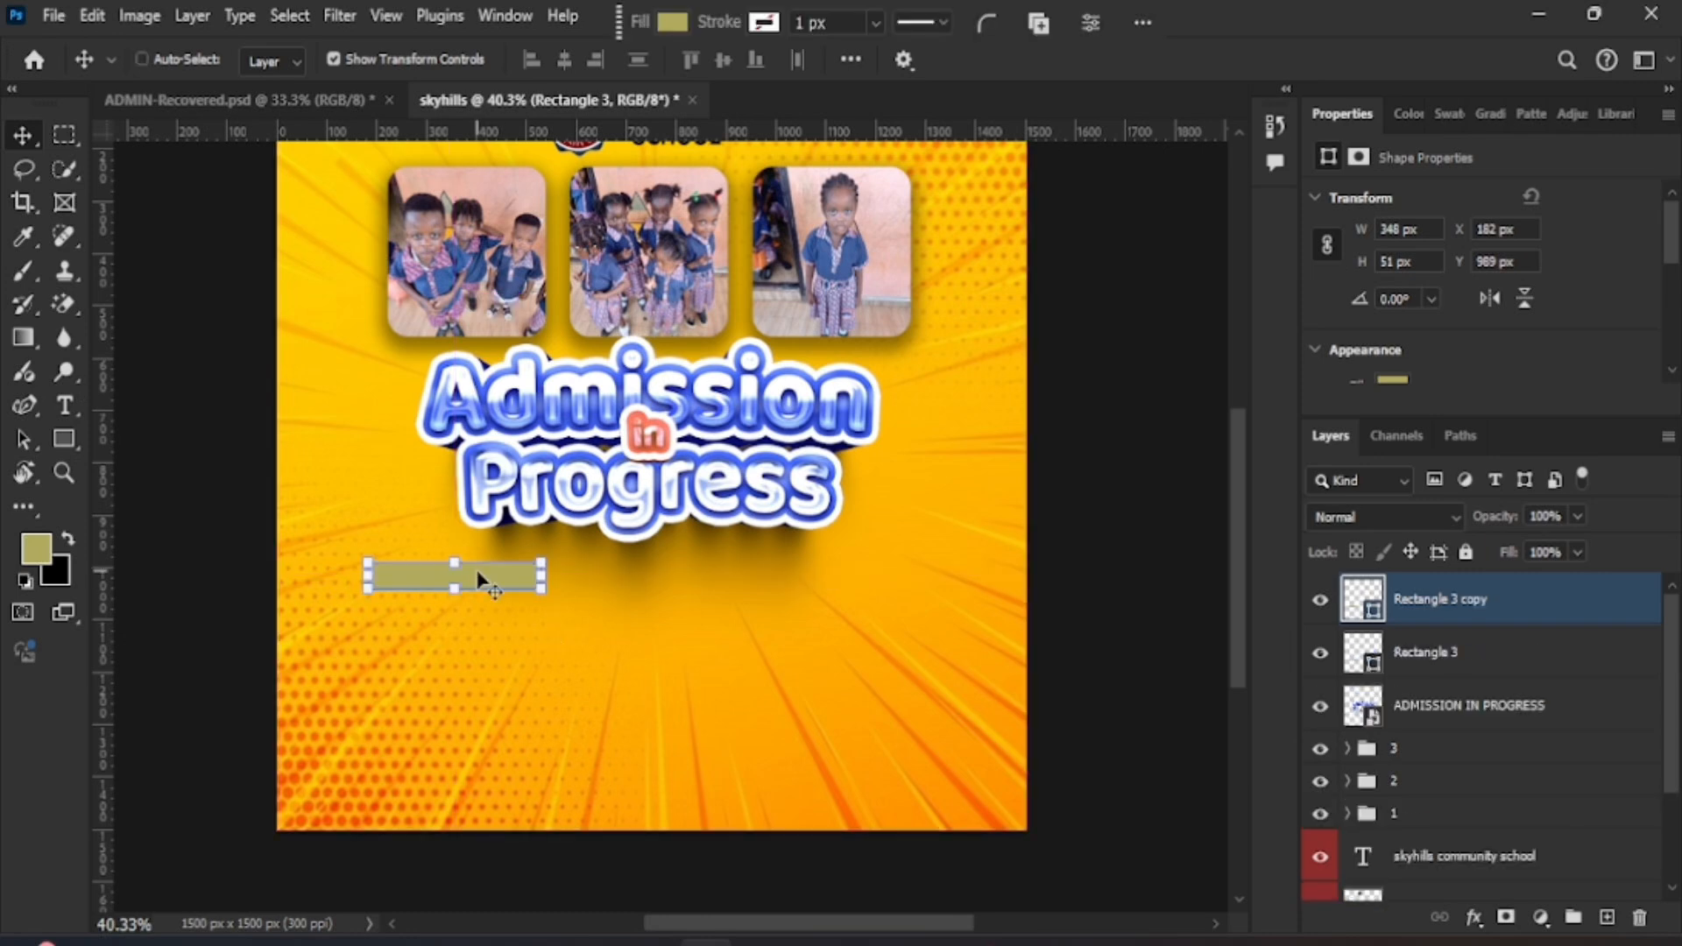
key("ctrl+j")
key("ctrl+j")
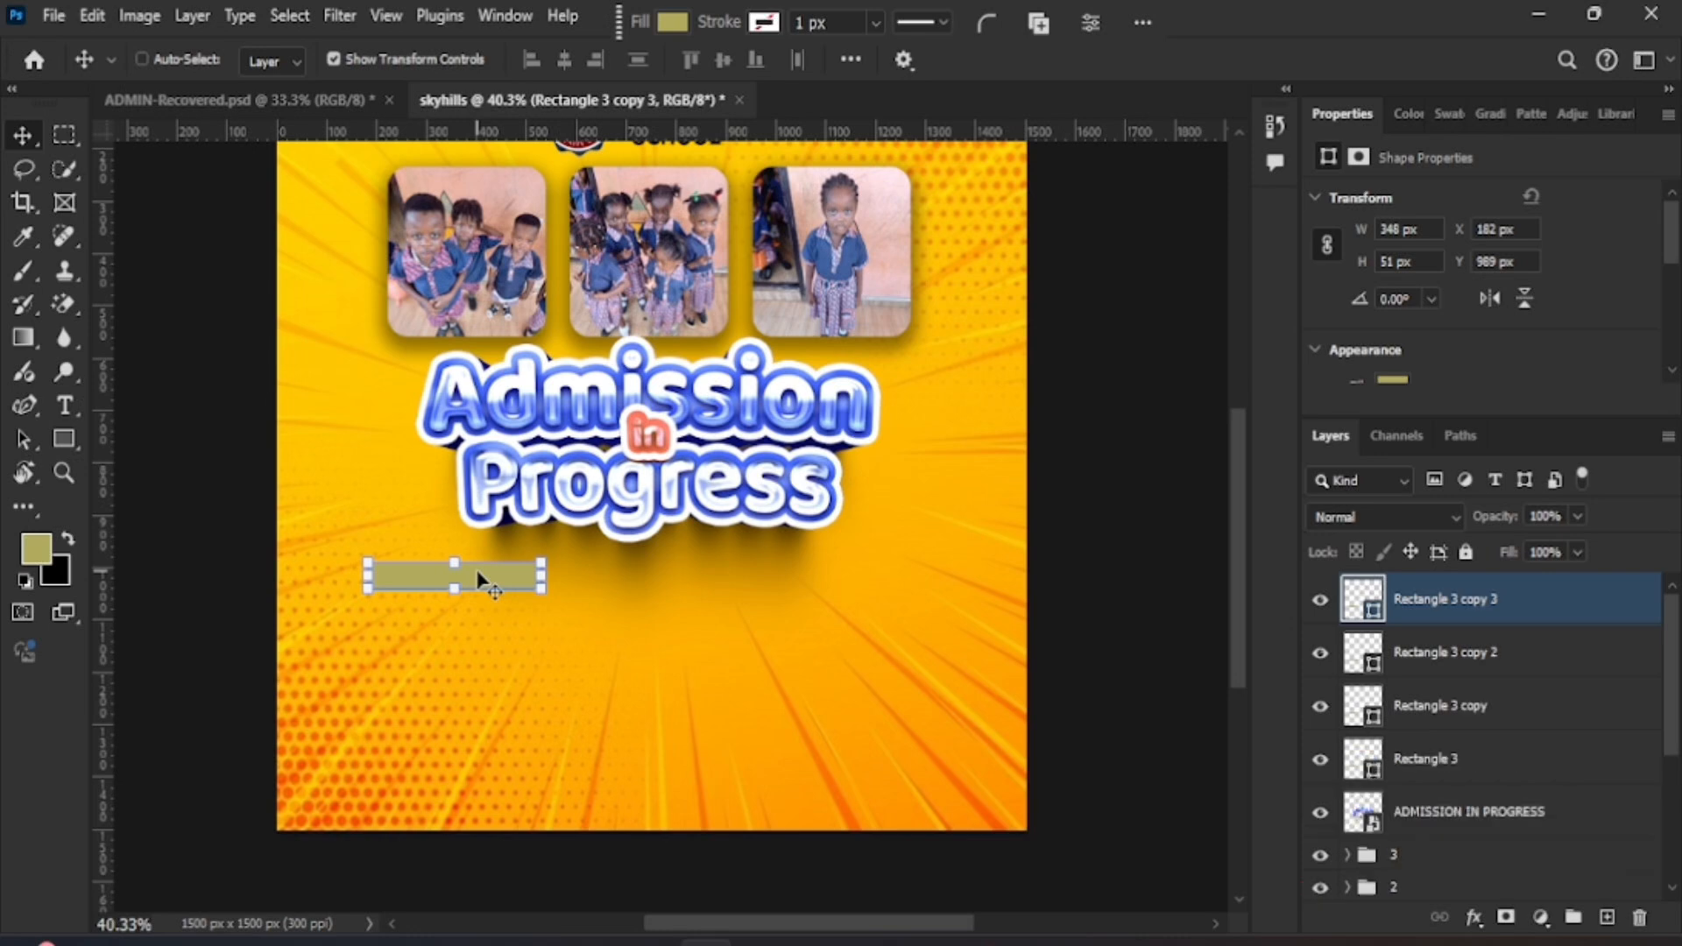
left_click_drag(495, 584, 765, 585)
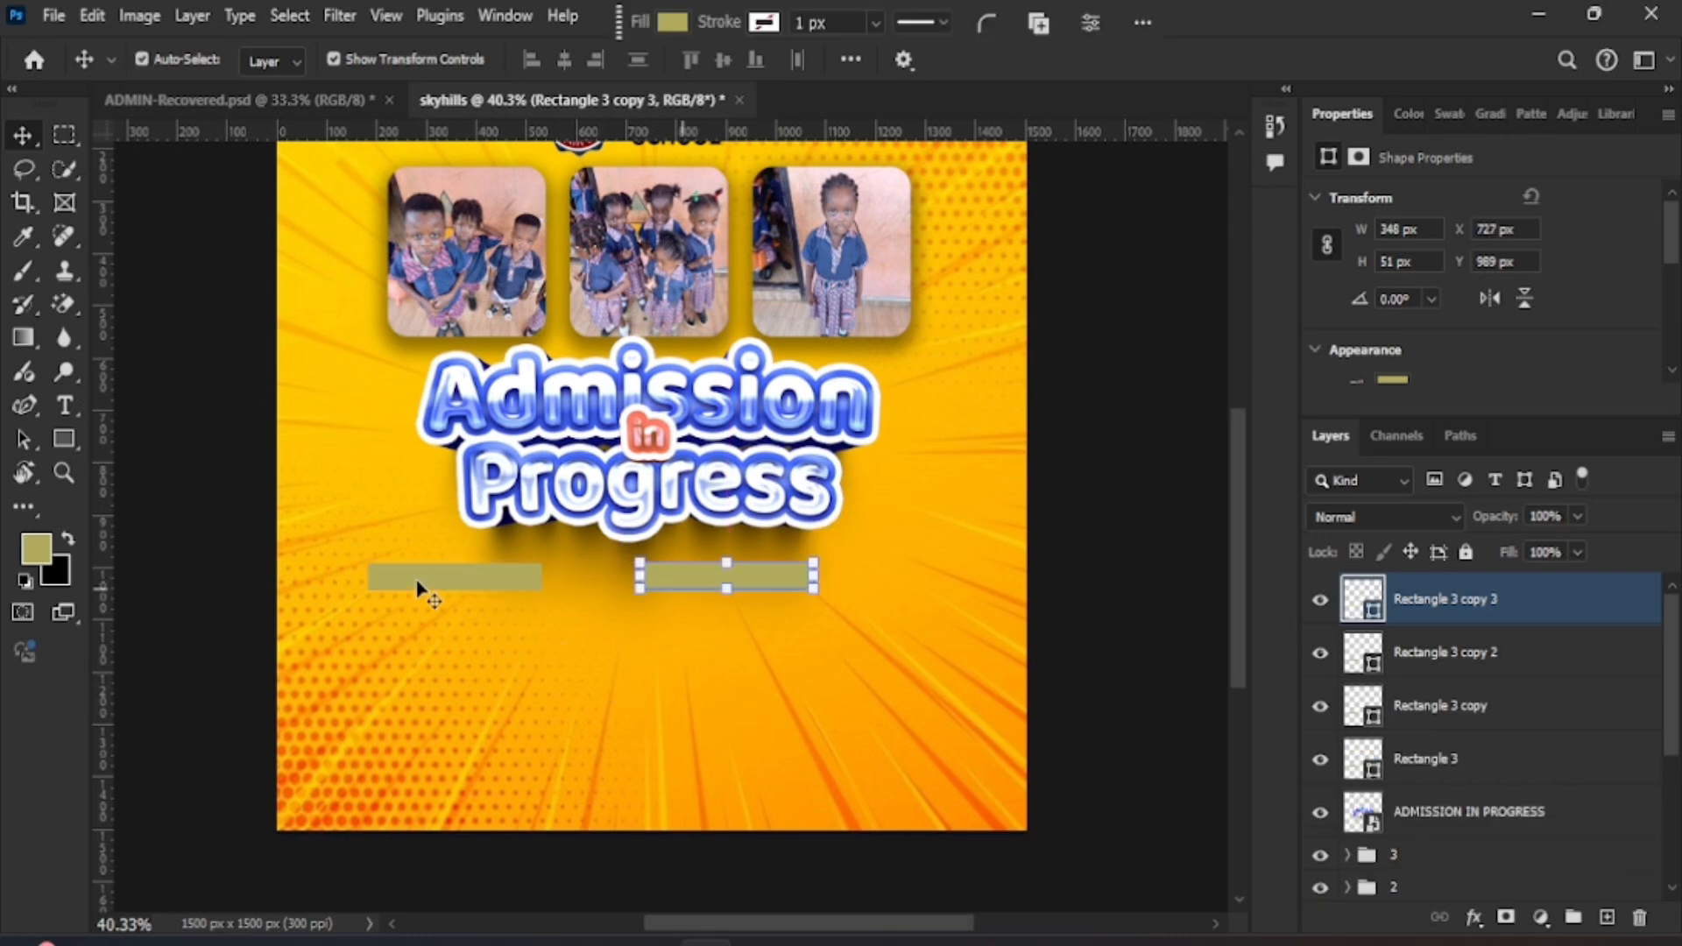
left_click(443, 587)
left_click_drag(447, 631, 443, 644)
left_click_drag(445, 580, 747, 645)
left_click(492, 585, "shift")
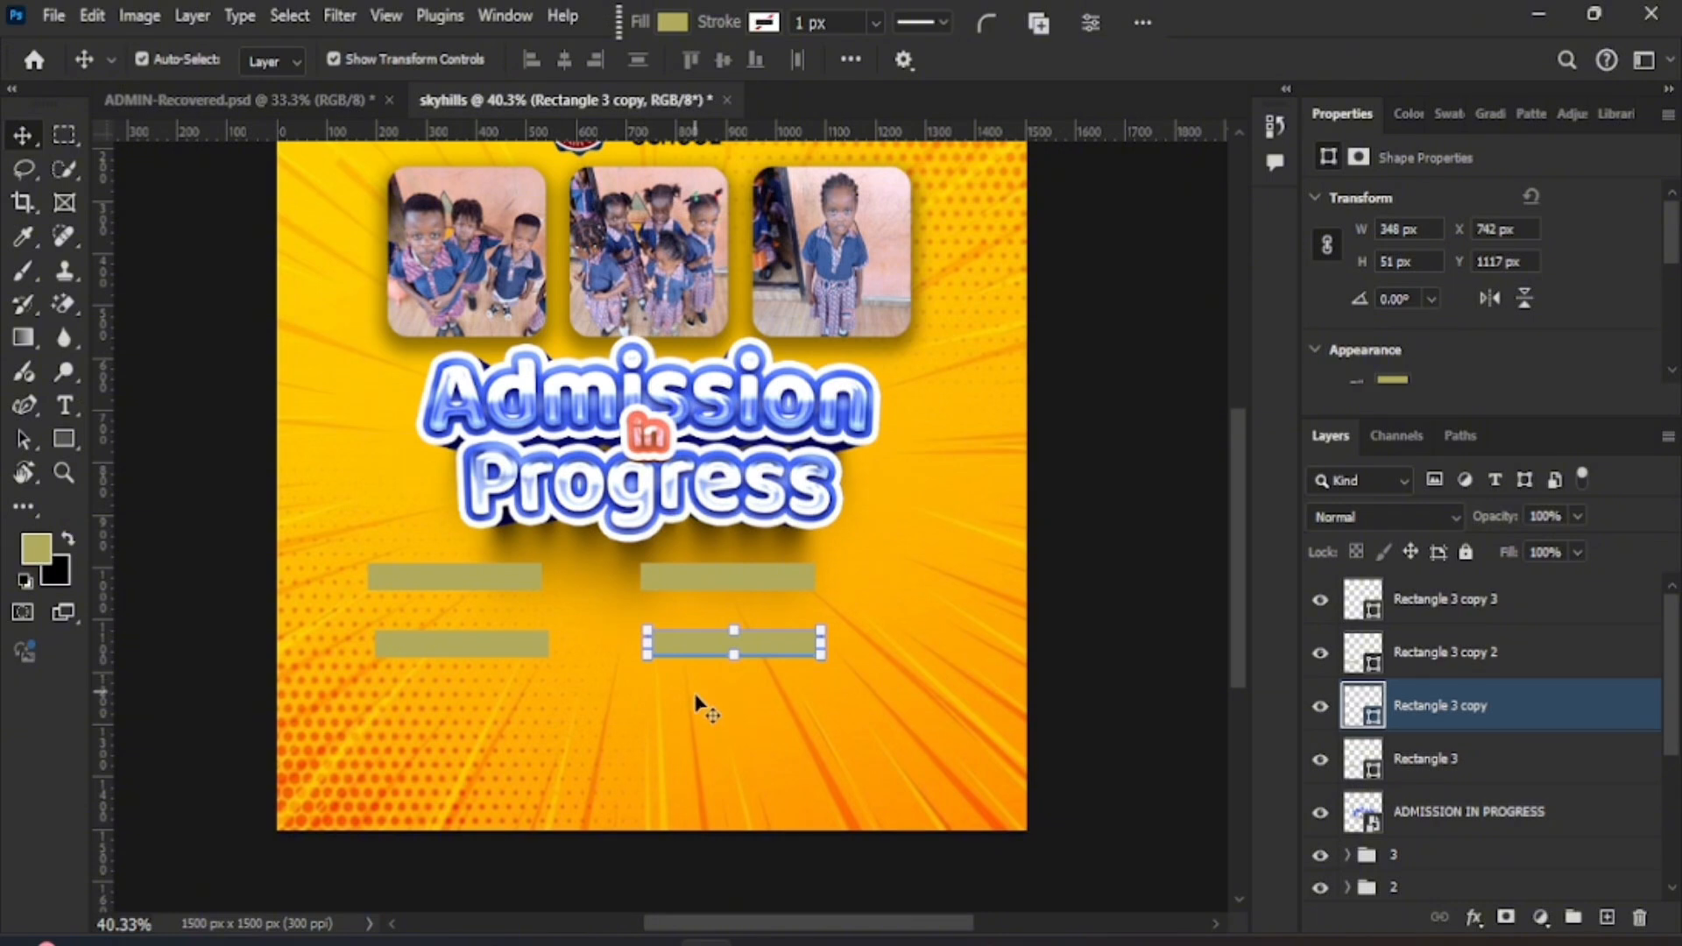
left_click(506, 575)
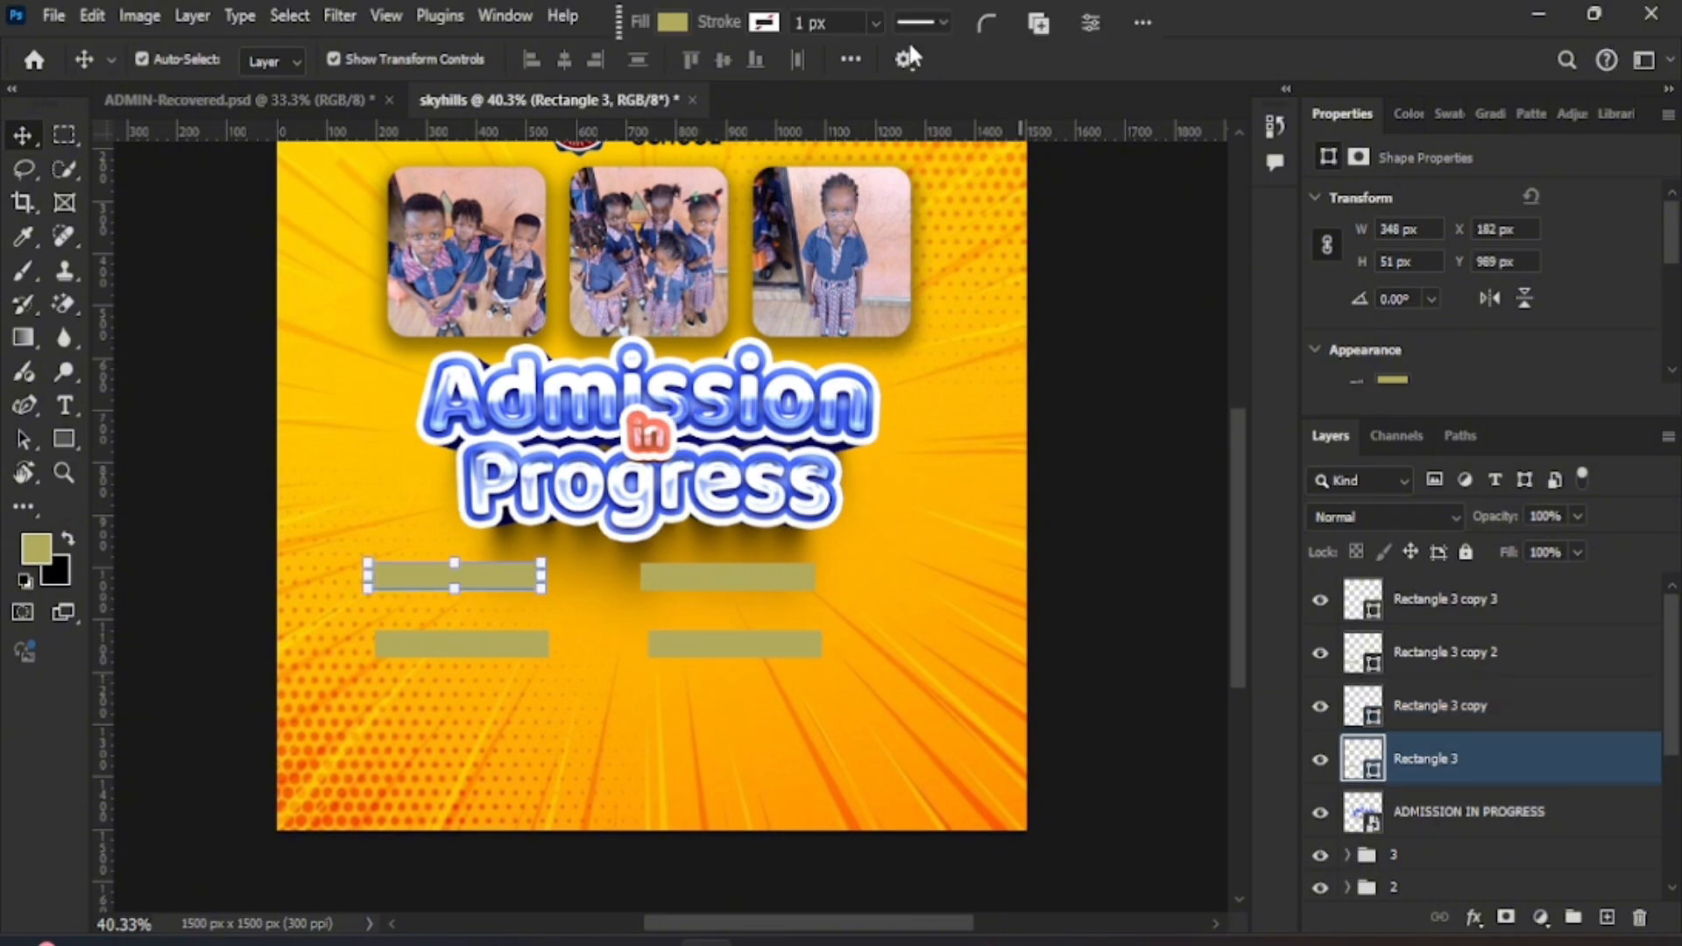
- Fill the top-left bar with dark navy from the swatches
left_click(673, 22)
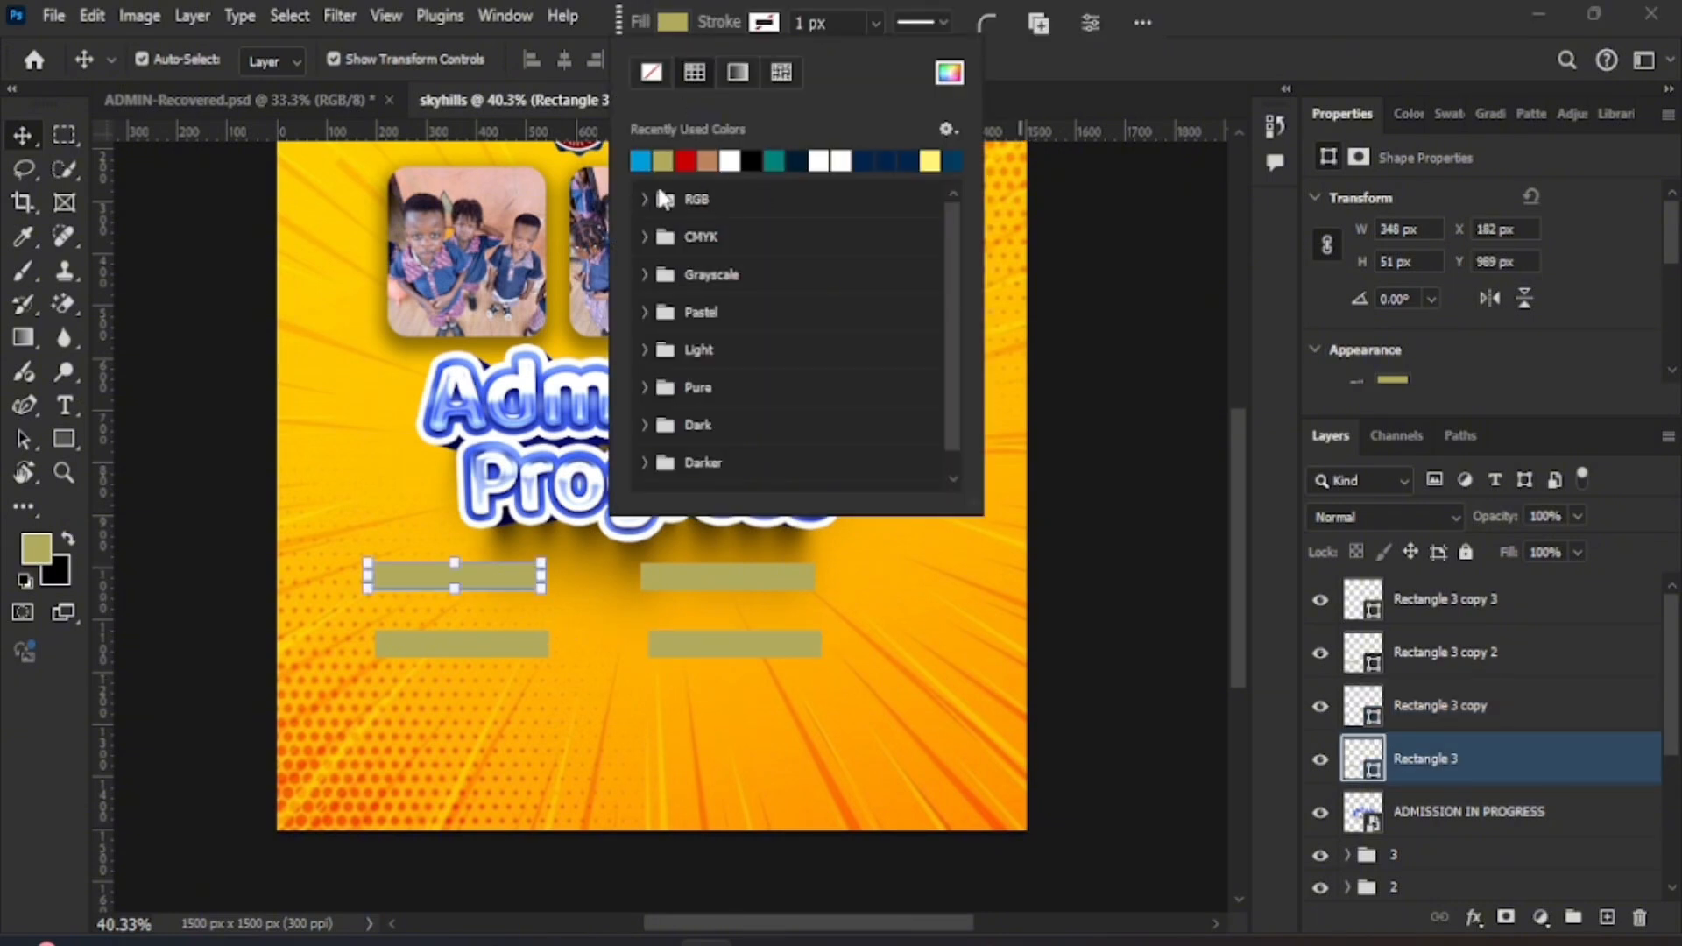
left_click(883, 160)
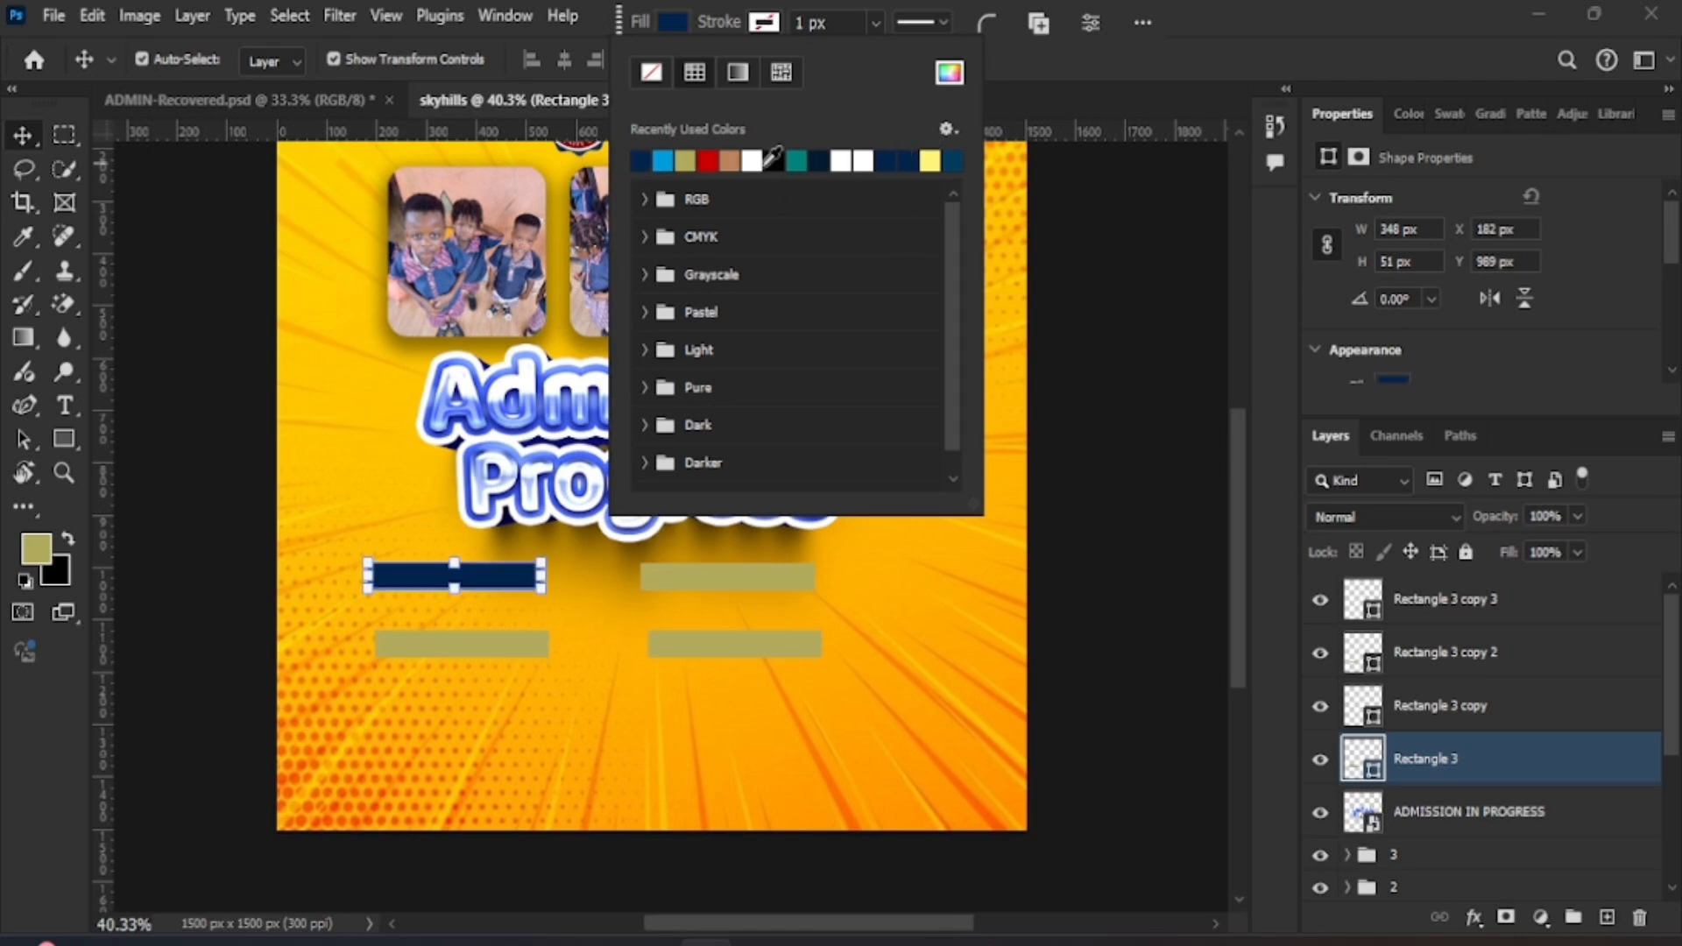
left_click(355, 530)
- Give the top-right bar a saturated violet fill and nudge a coloured bar into place
left_click(677, 580)
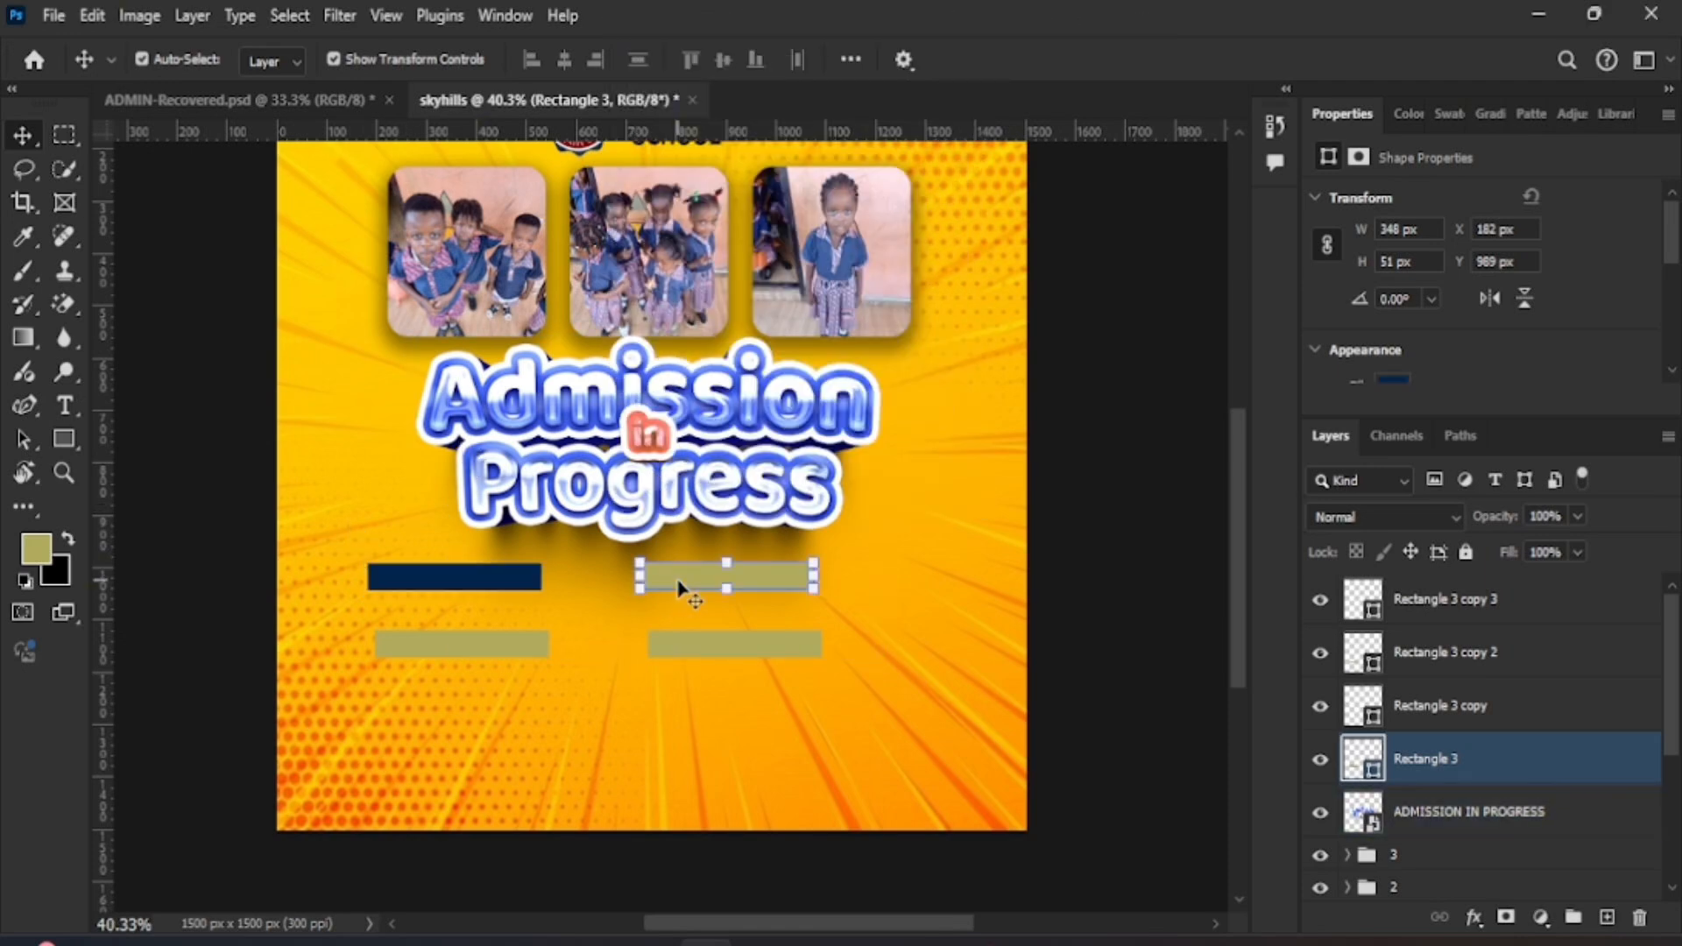
left_click(673, 22)
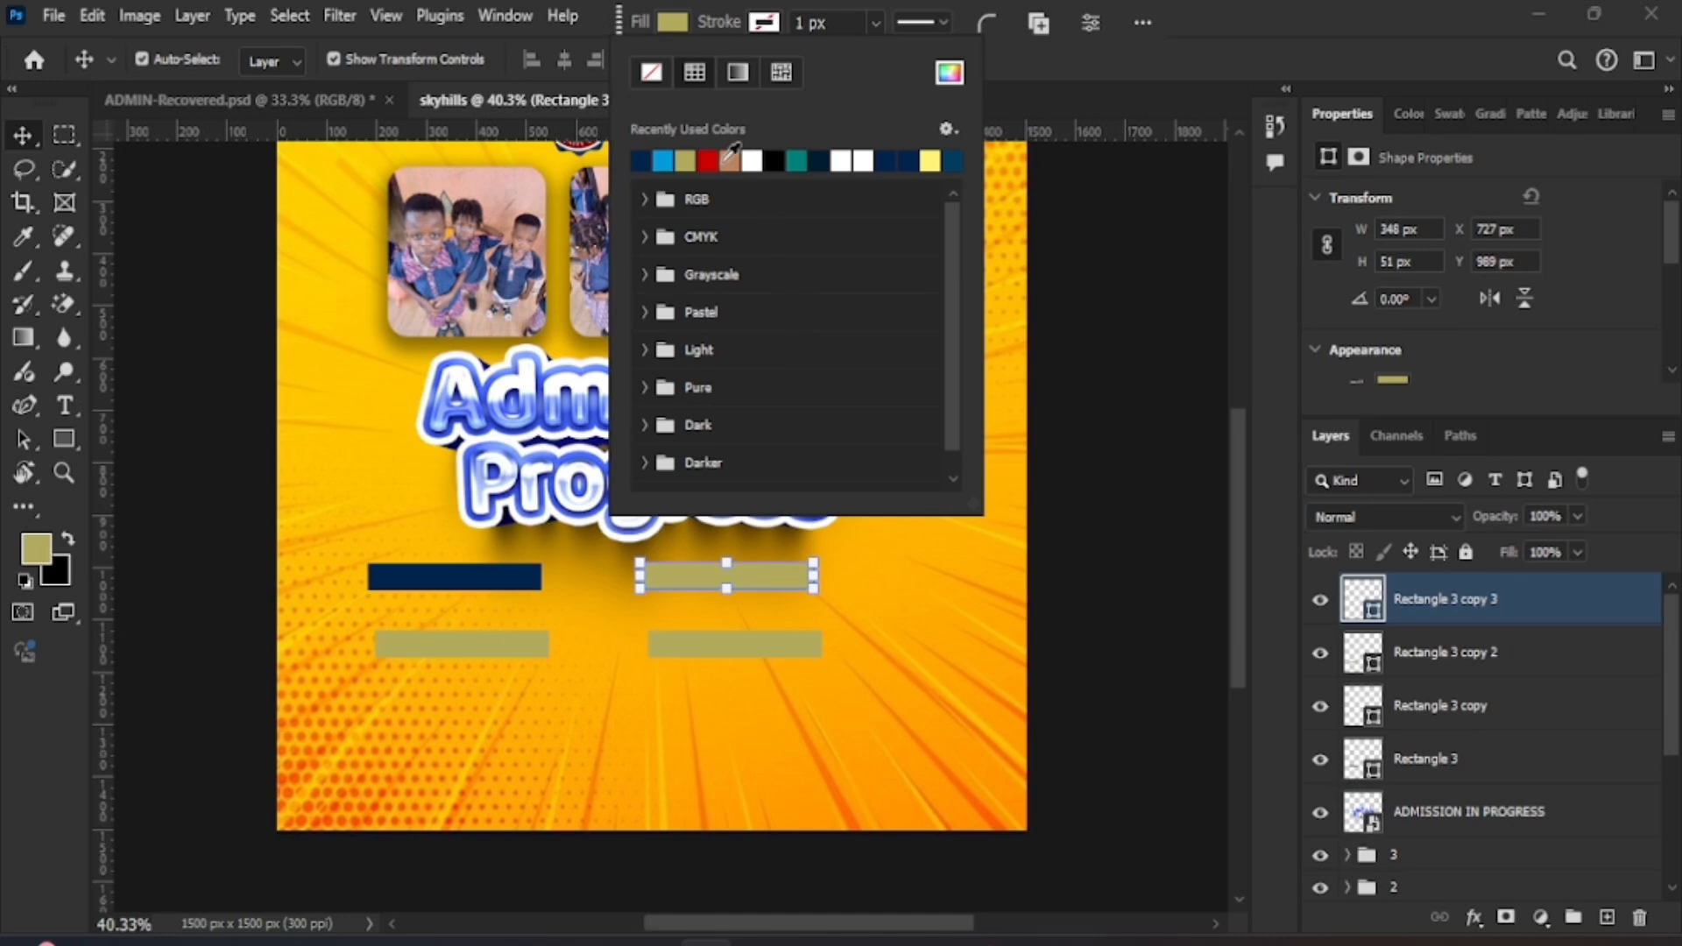
left_click(949, 72)
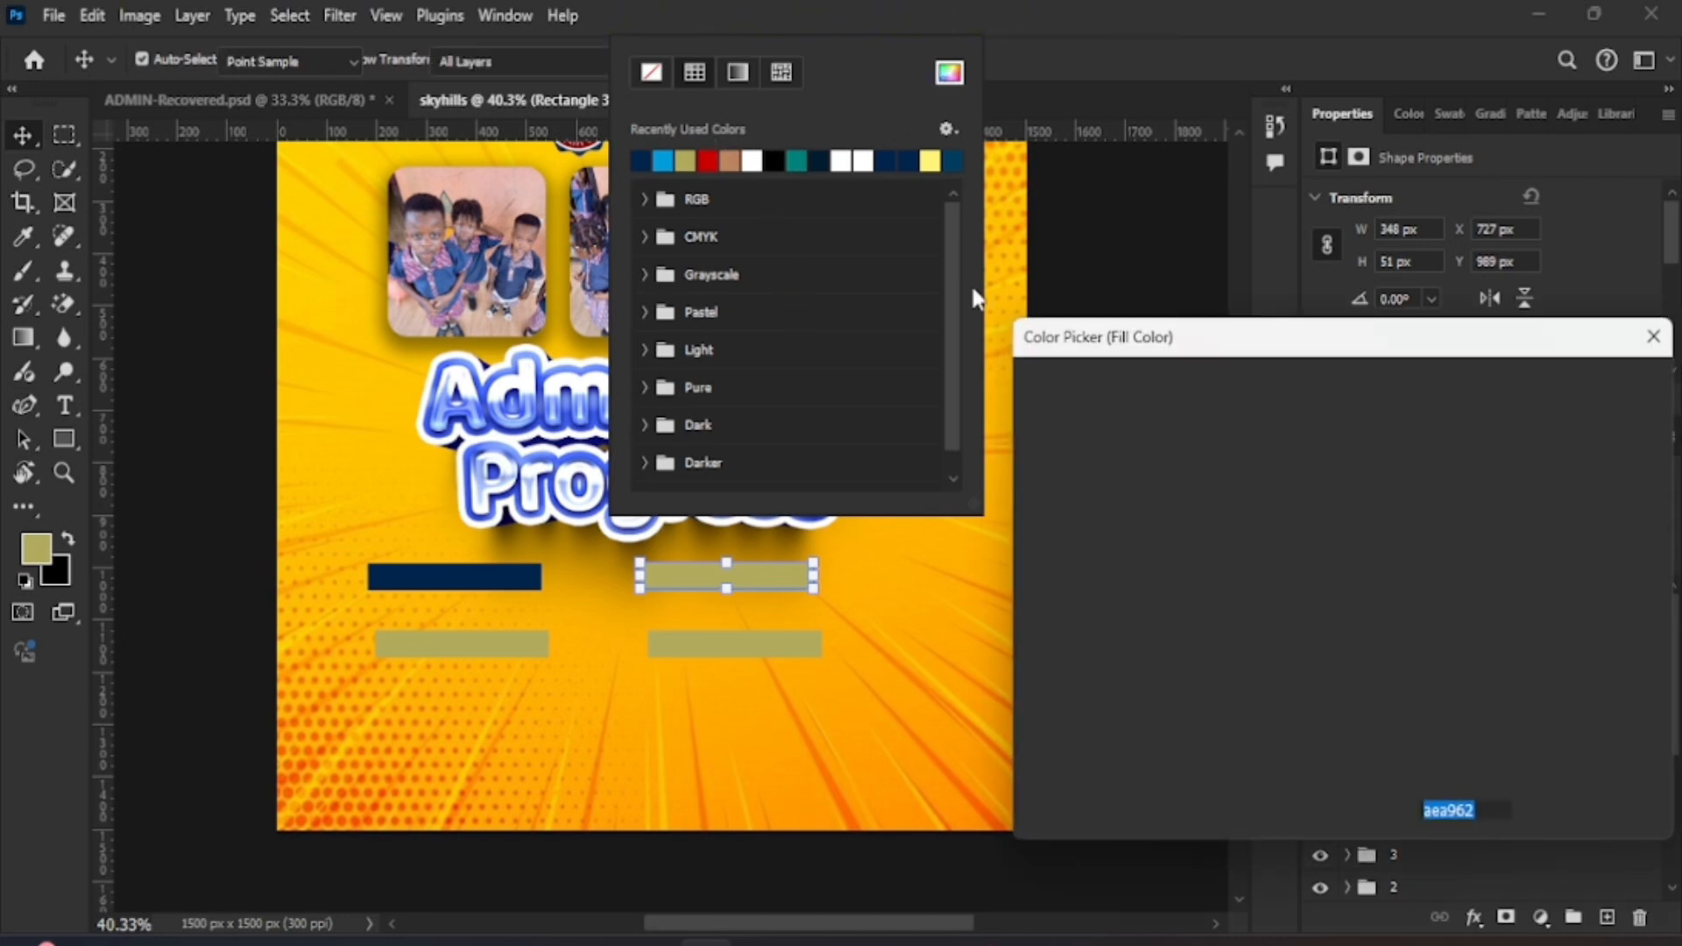
left_click(1290, 447)
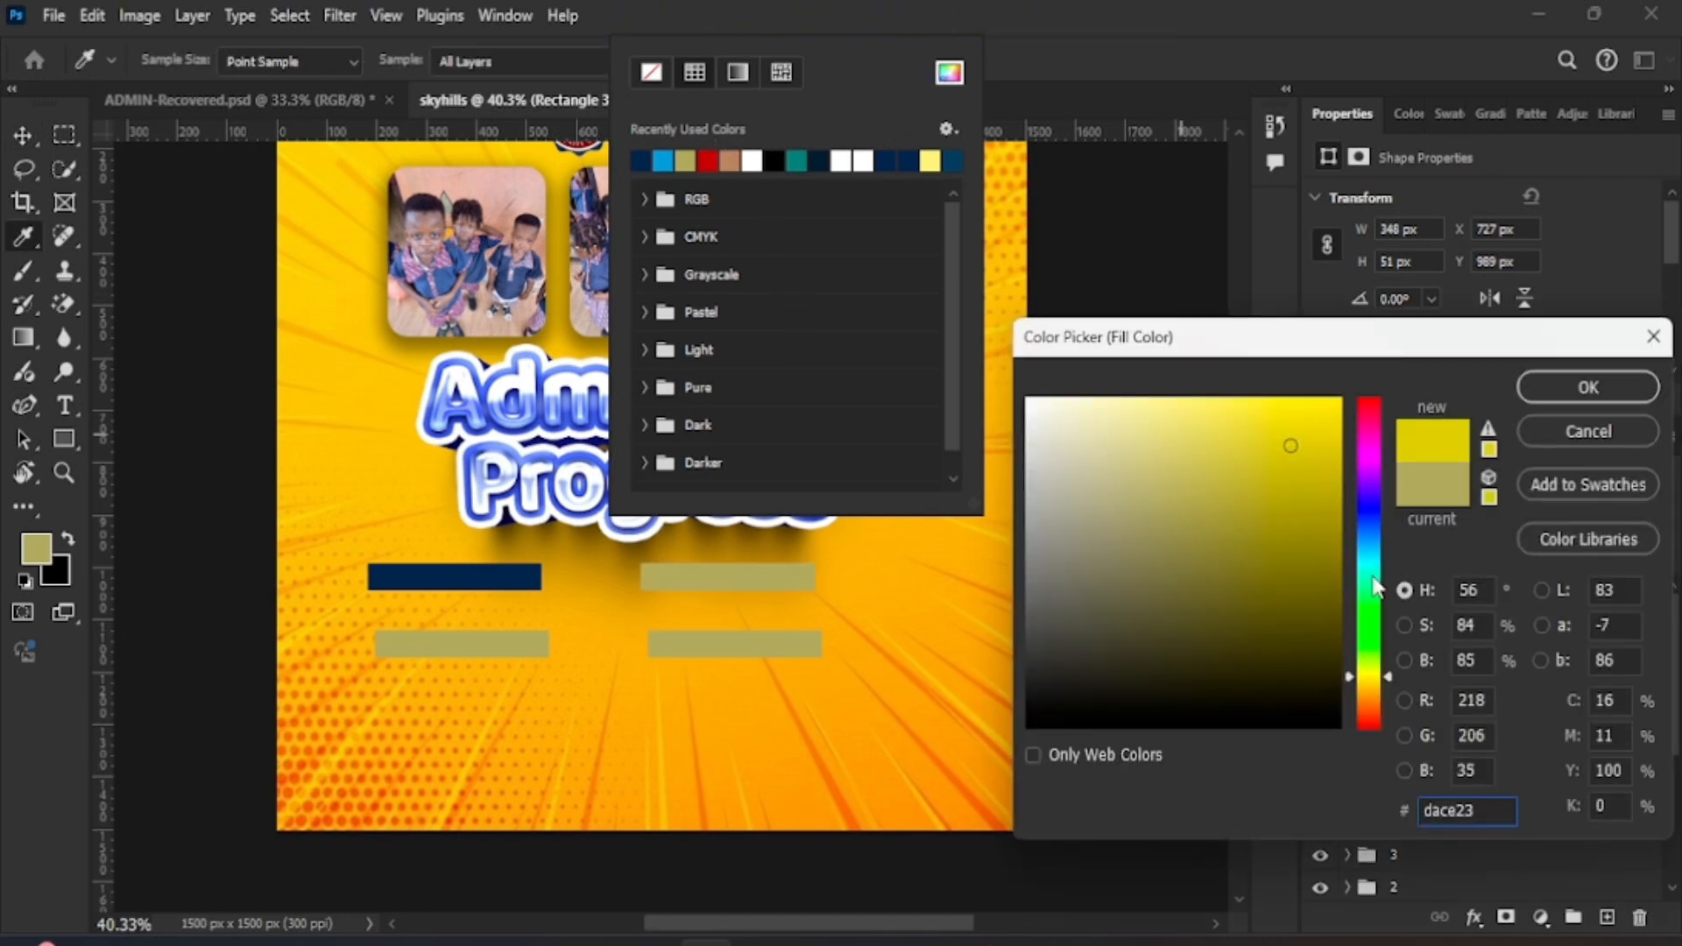
left_click(1370, 488)
left_click(1338, 401)
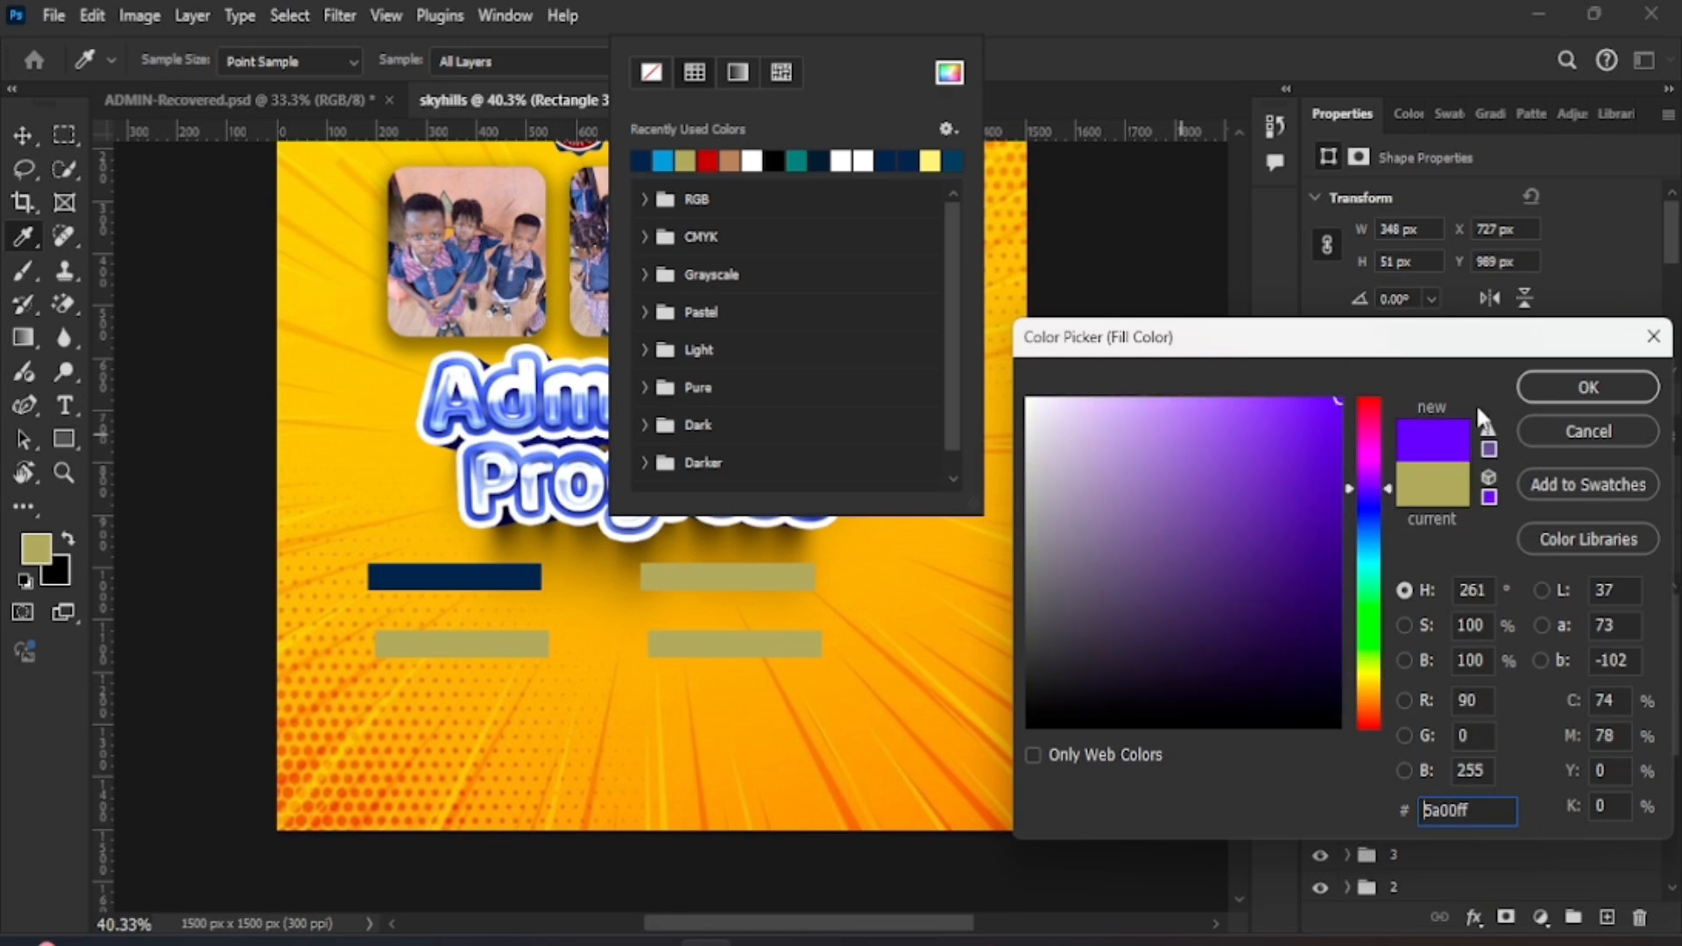
left_click(1589, 388)
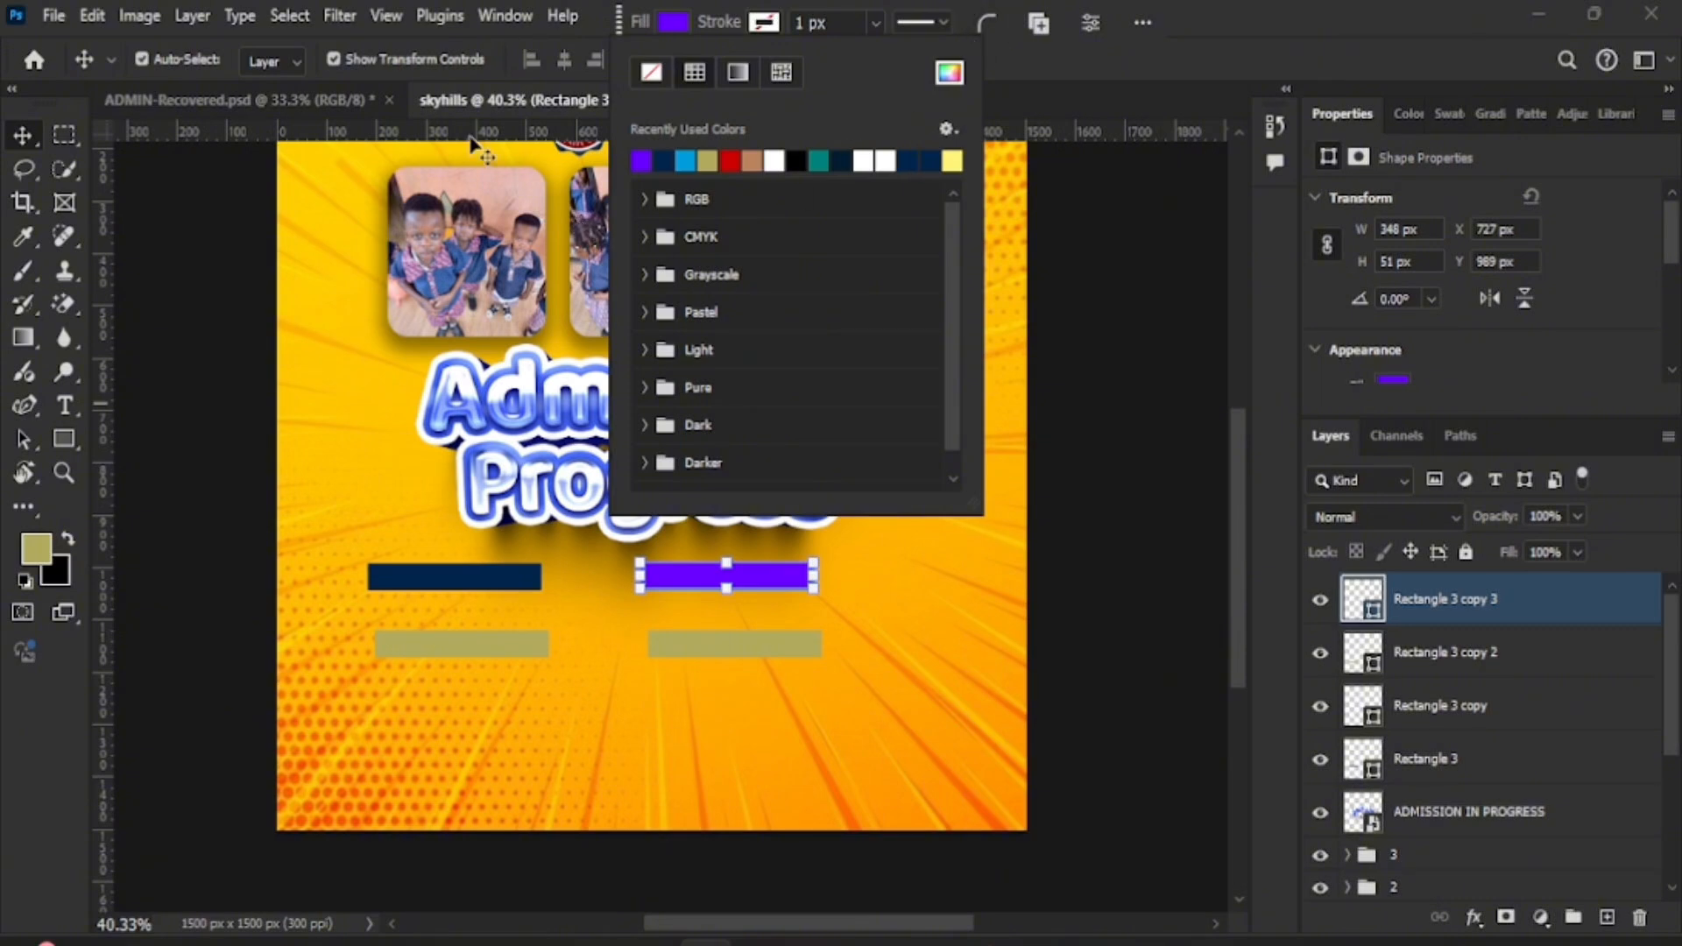
left_click(337, 100)
left_click_drag(772, 666, 775, 644)
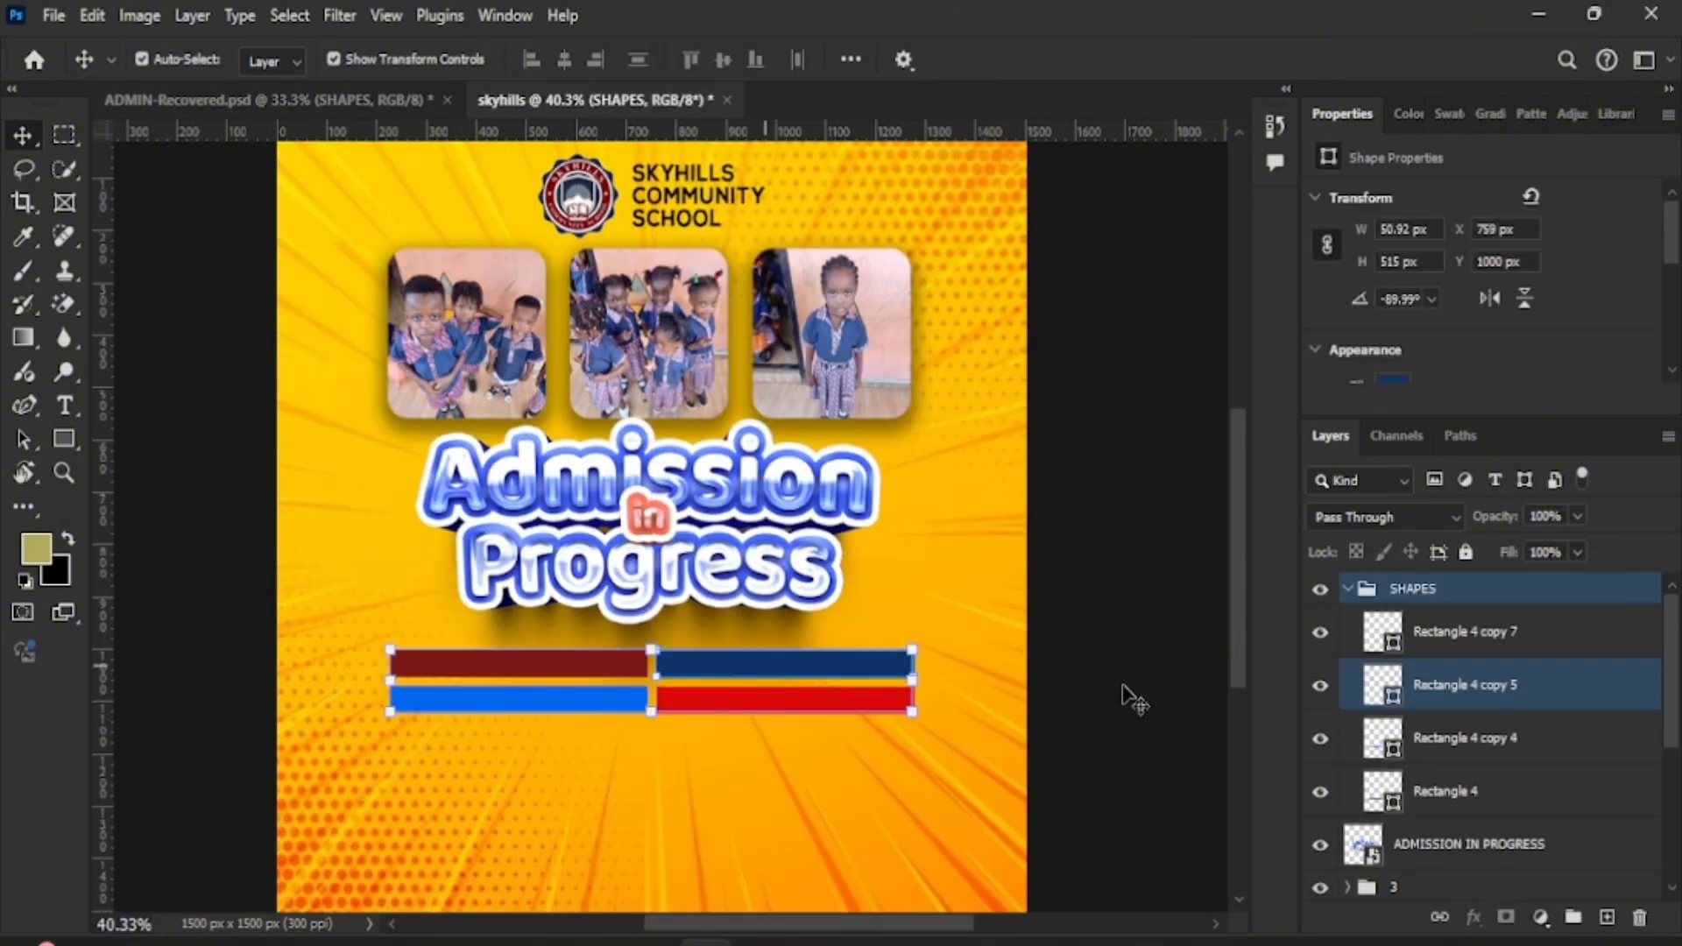
left_click(981, 622)
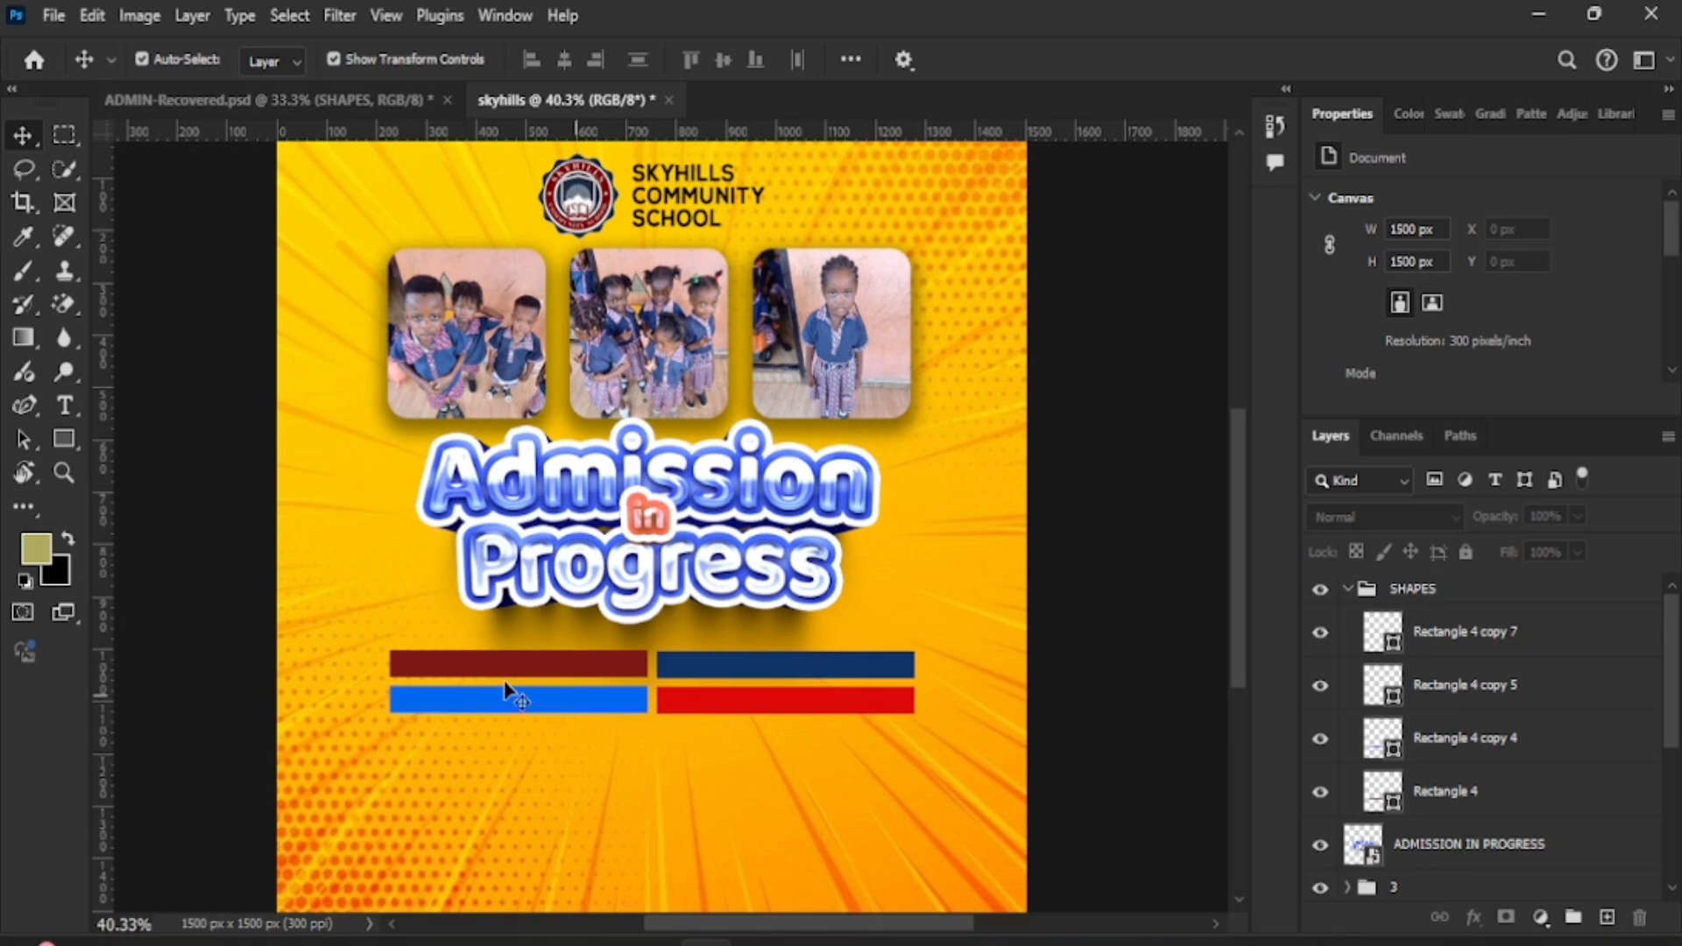
- Add 'kindergarten' copied from the notes as text centred on the maroon bar
left_click(65, 403)
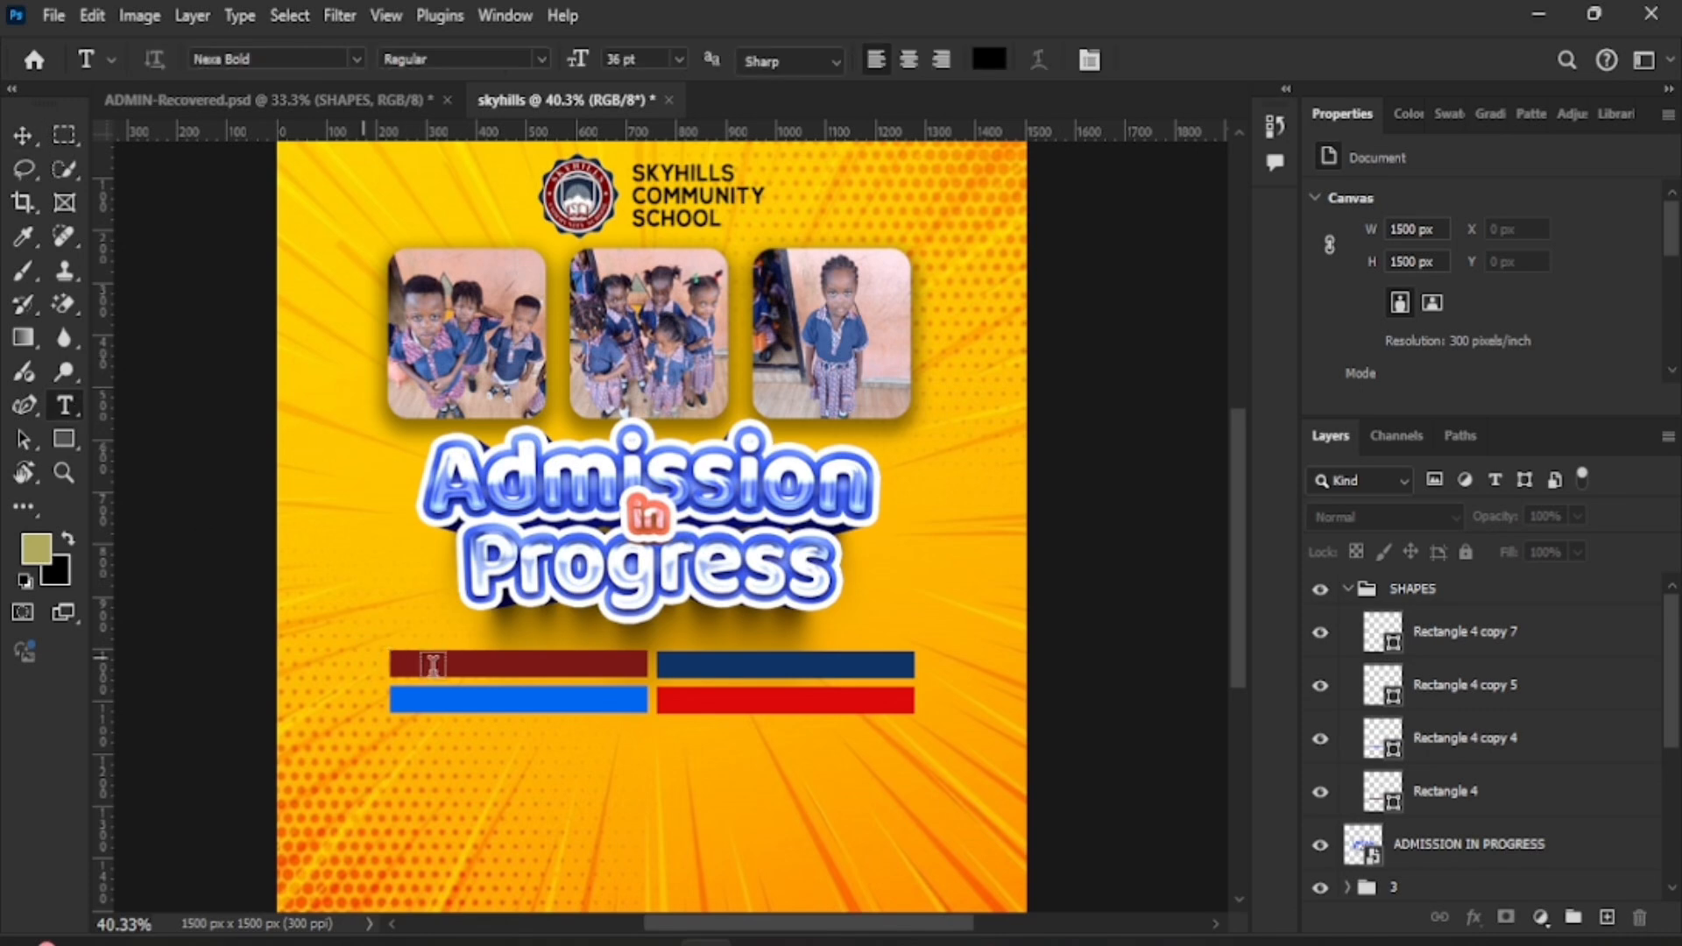
left_click(396, 680)
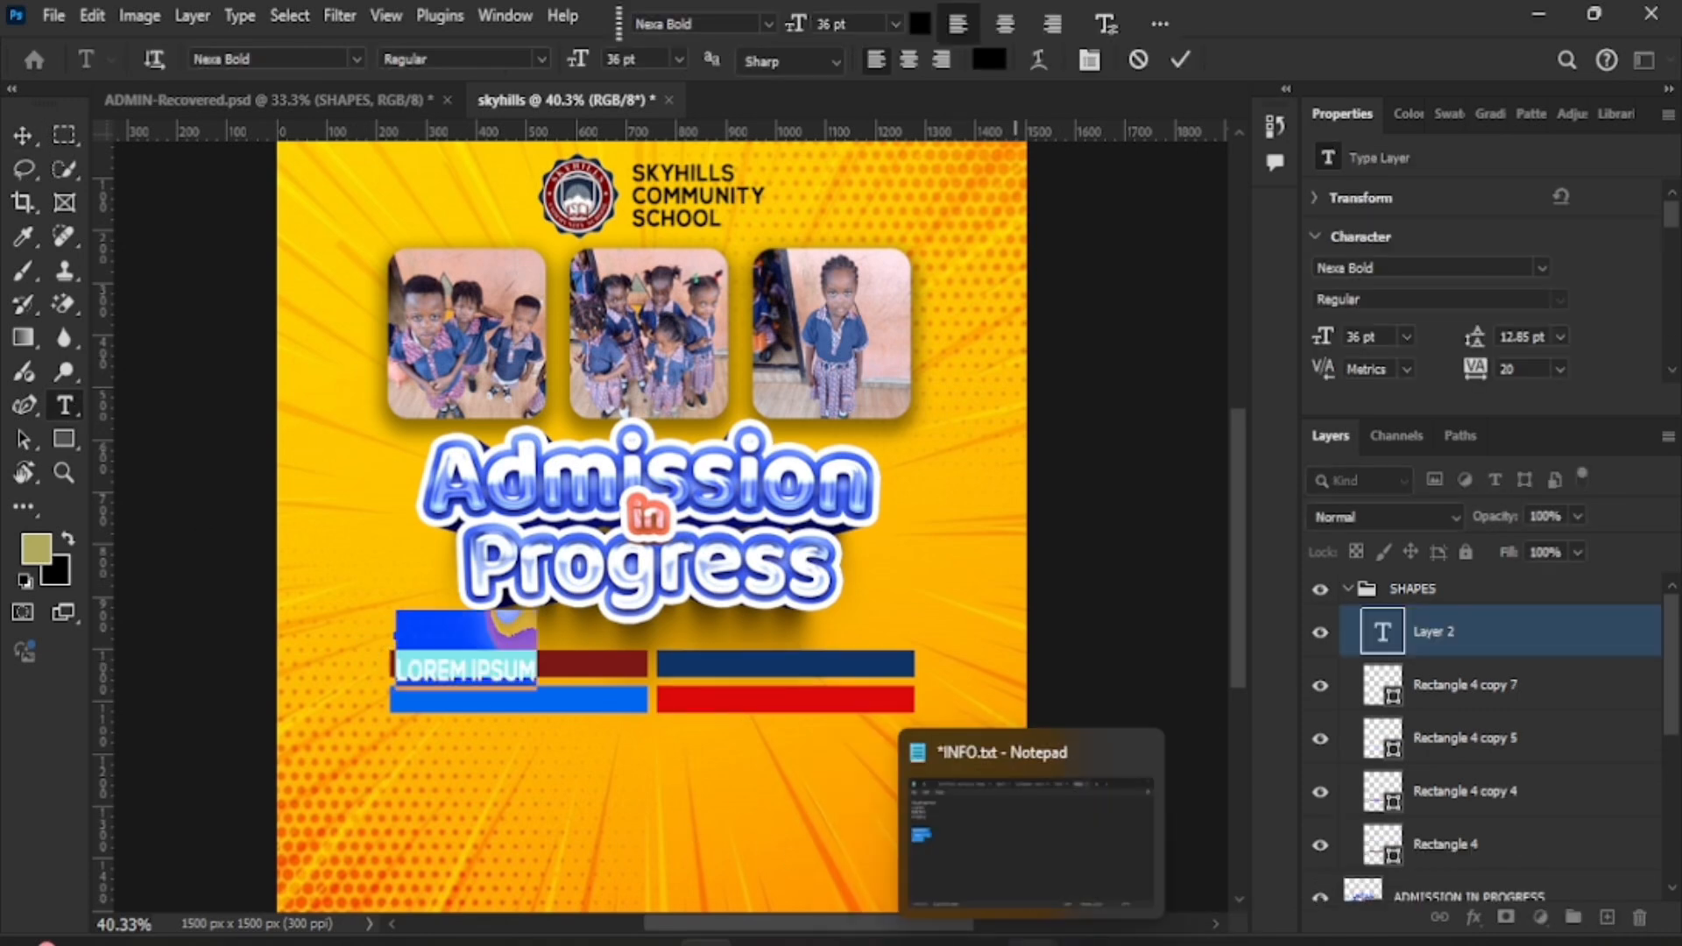
left_click(1008, 832)
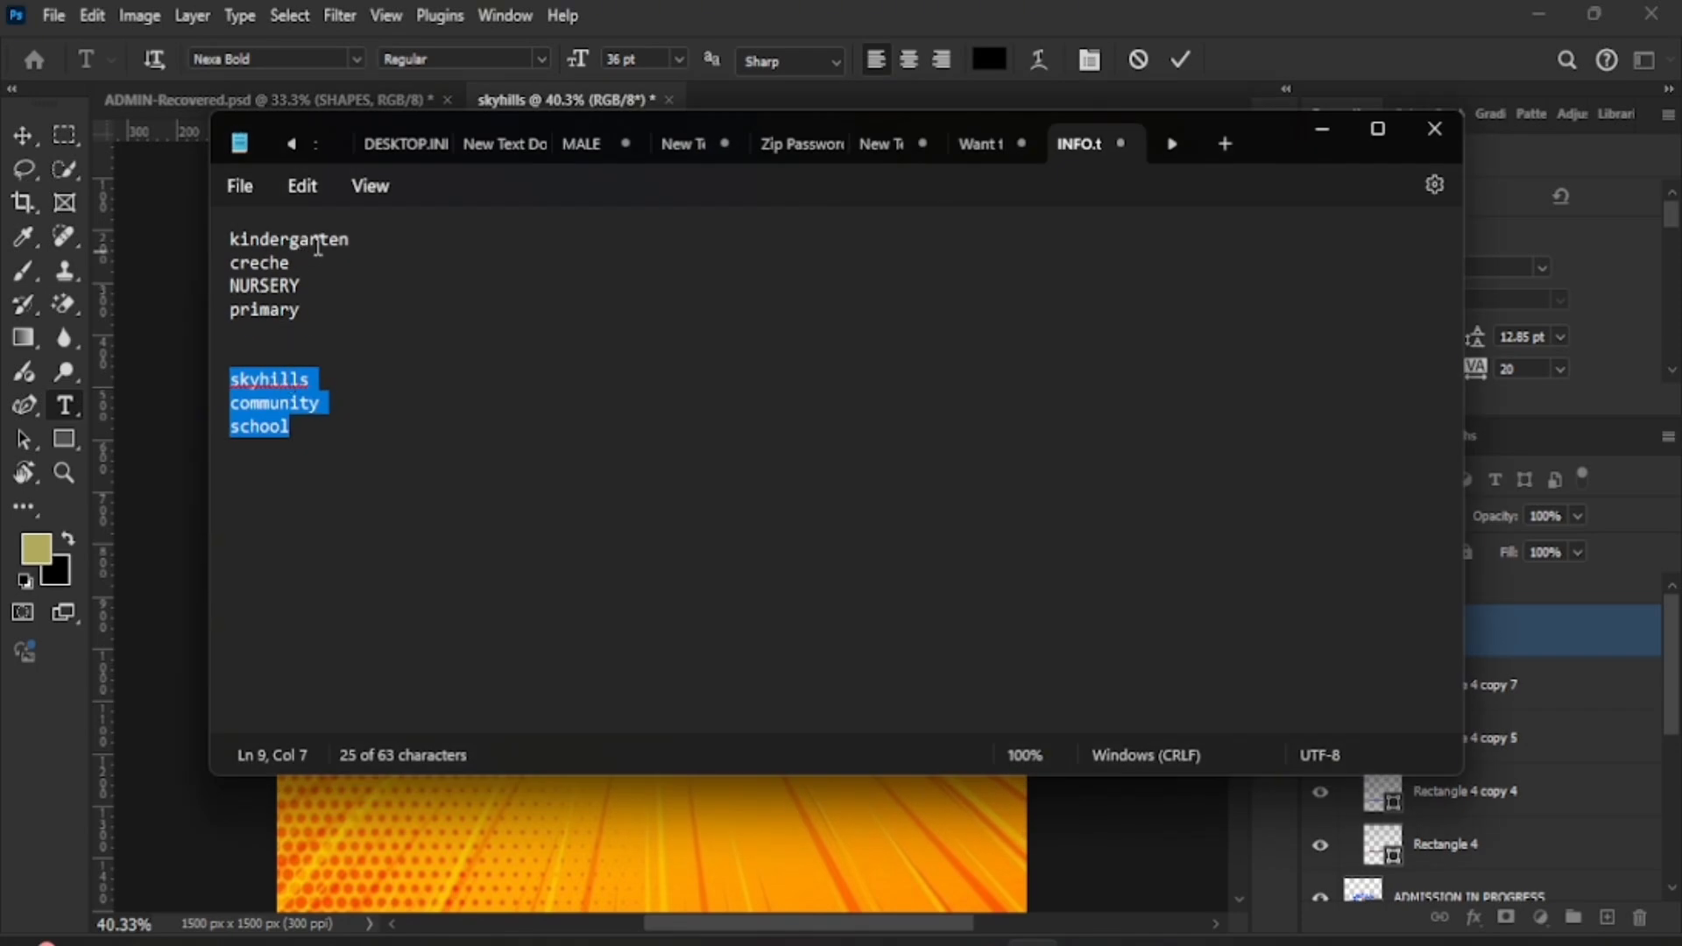
double_click(318, 242)
key("ctrl+c")
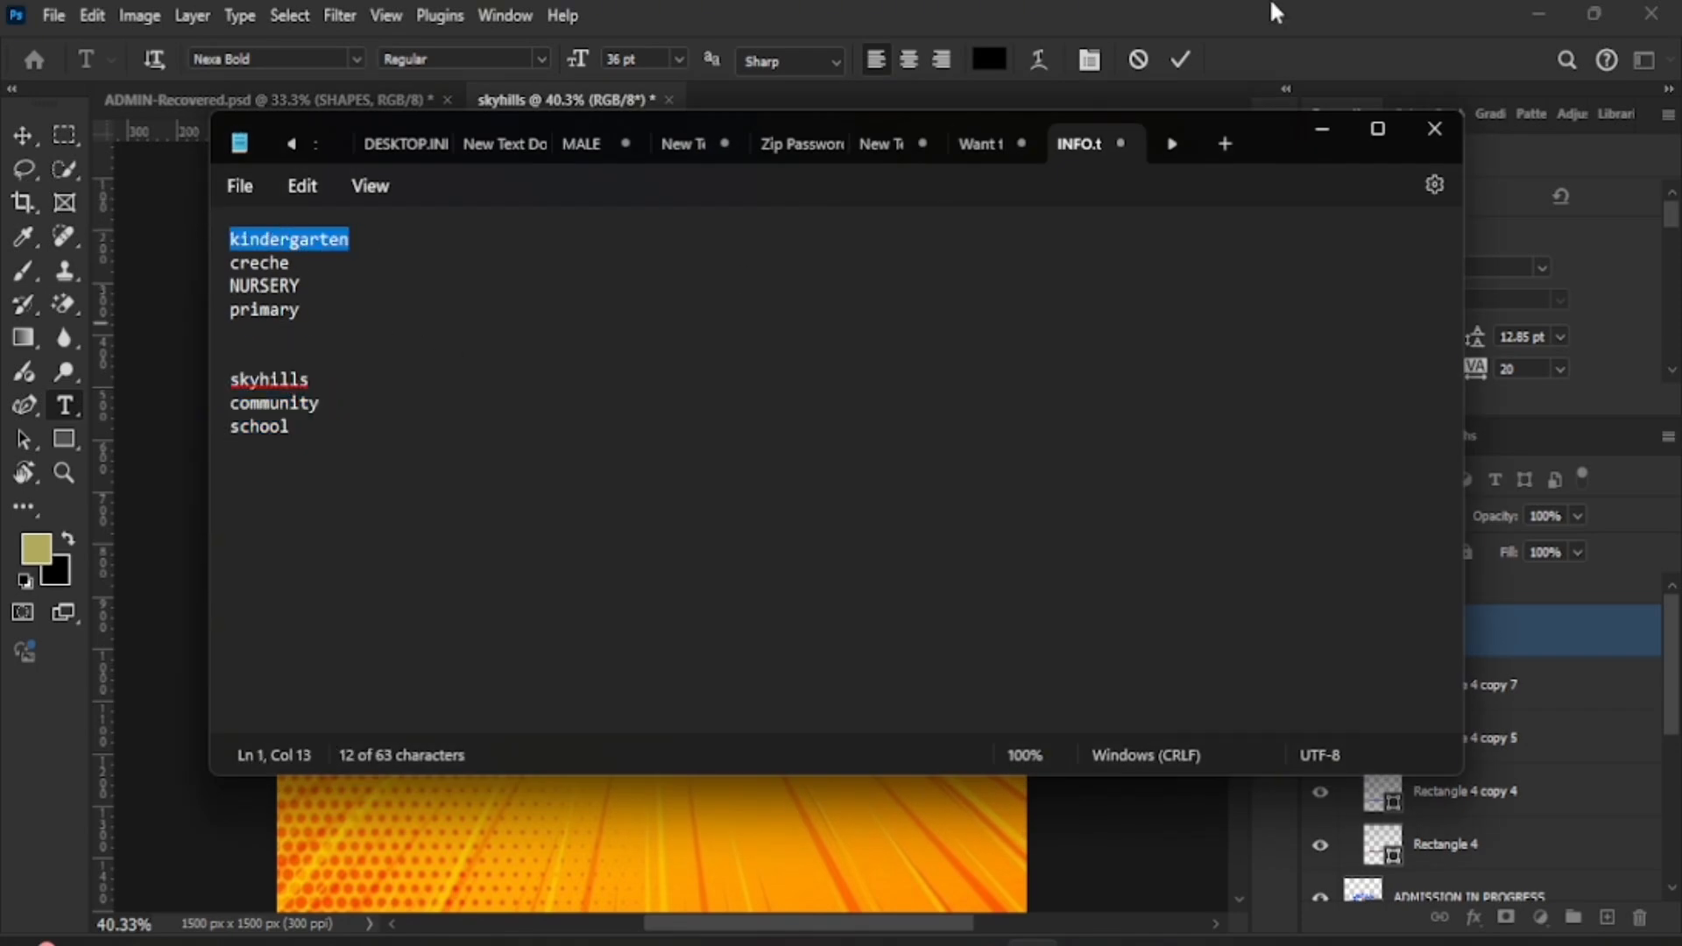
left_click(1323, 128)
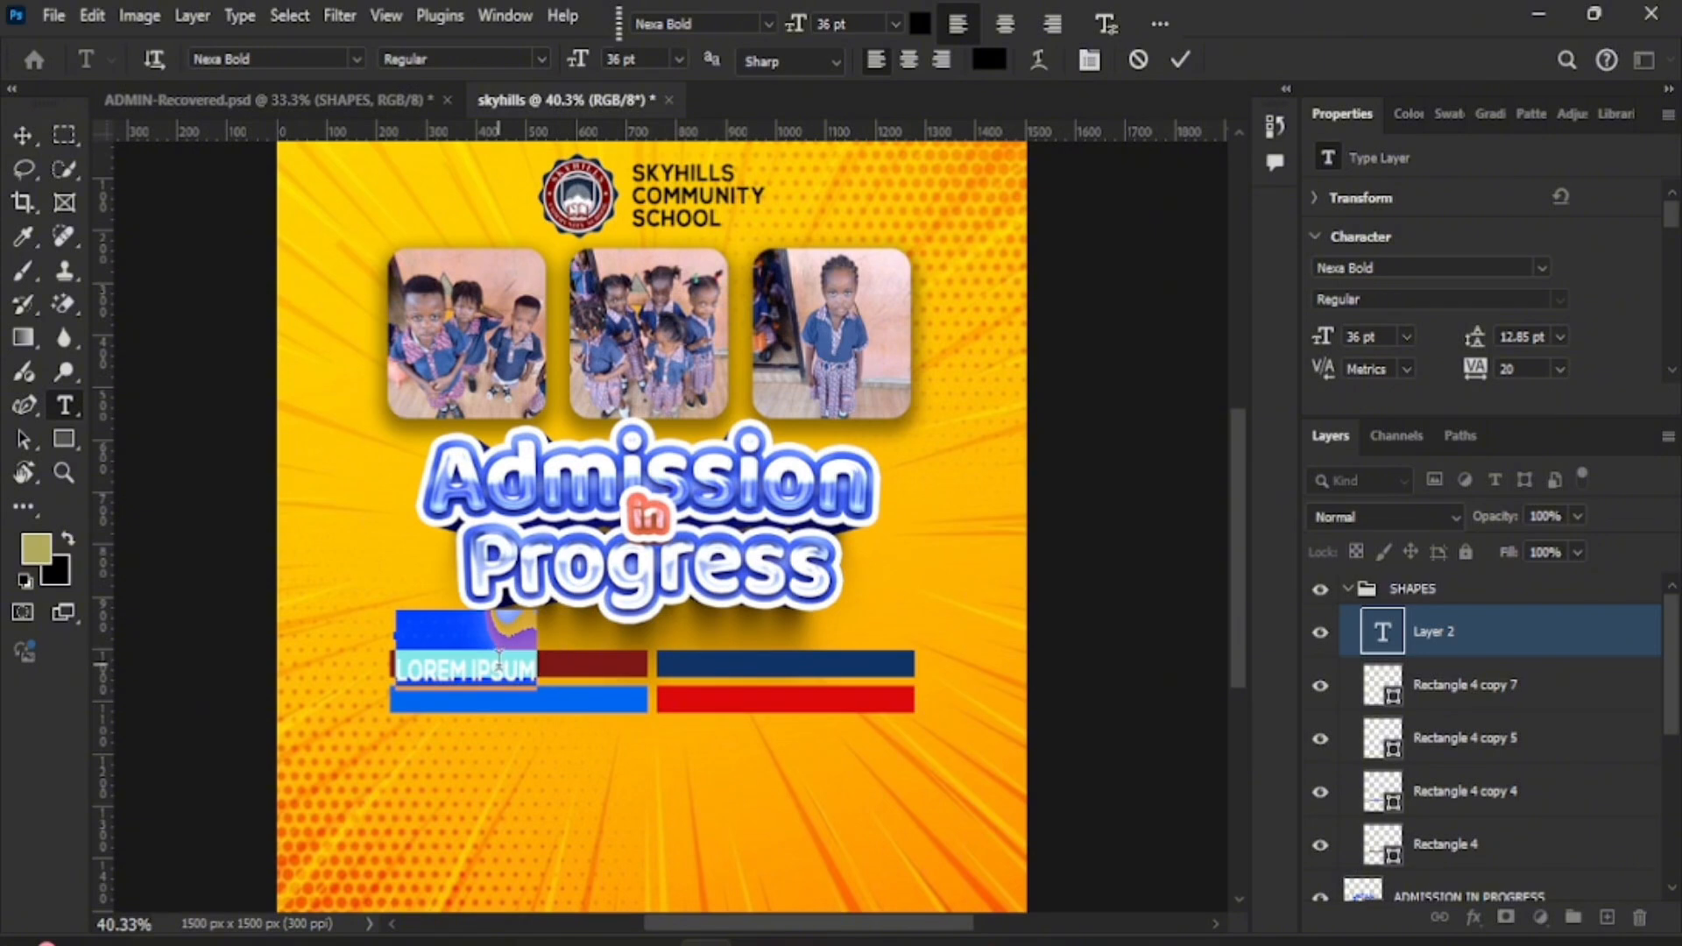
key("ctrl+v")
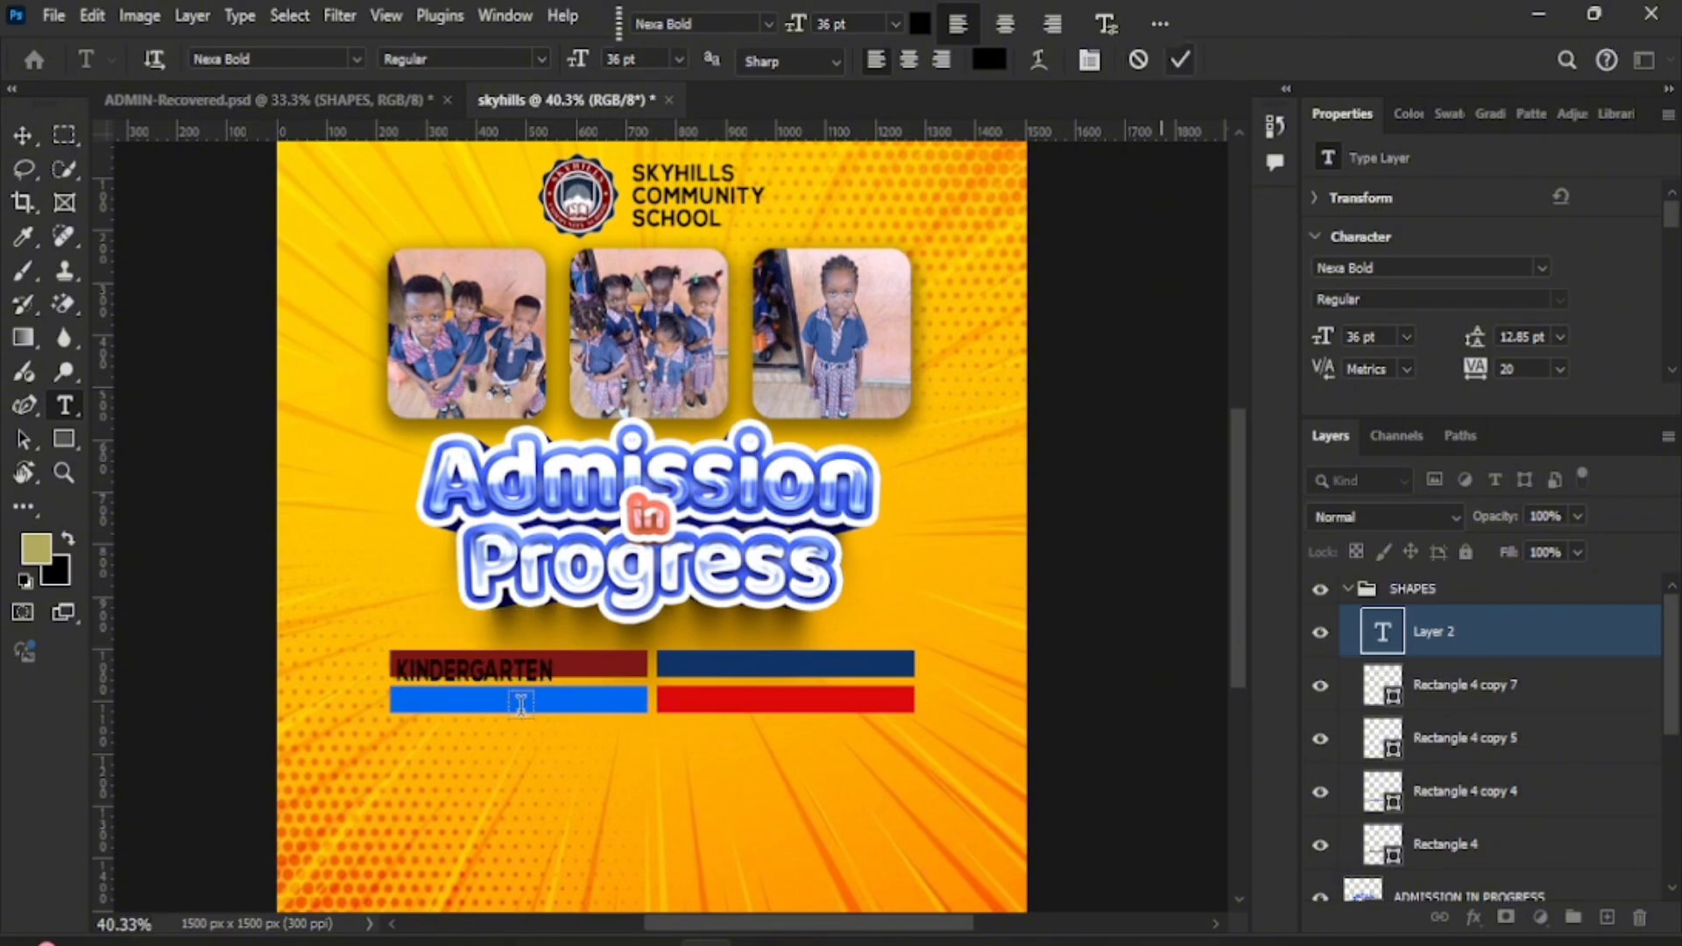
key("ctrl+Return")
left_click(22, 135)
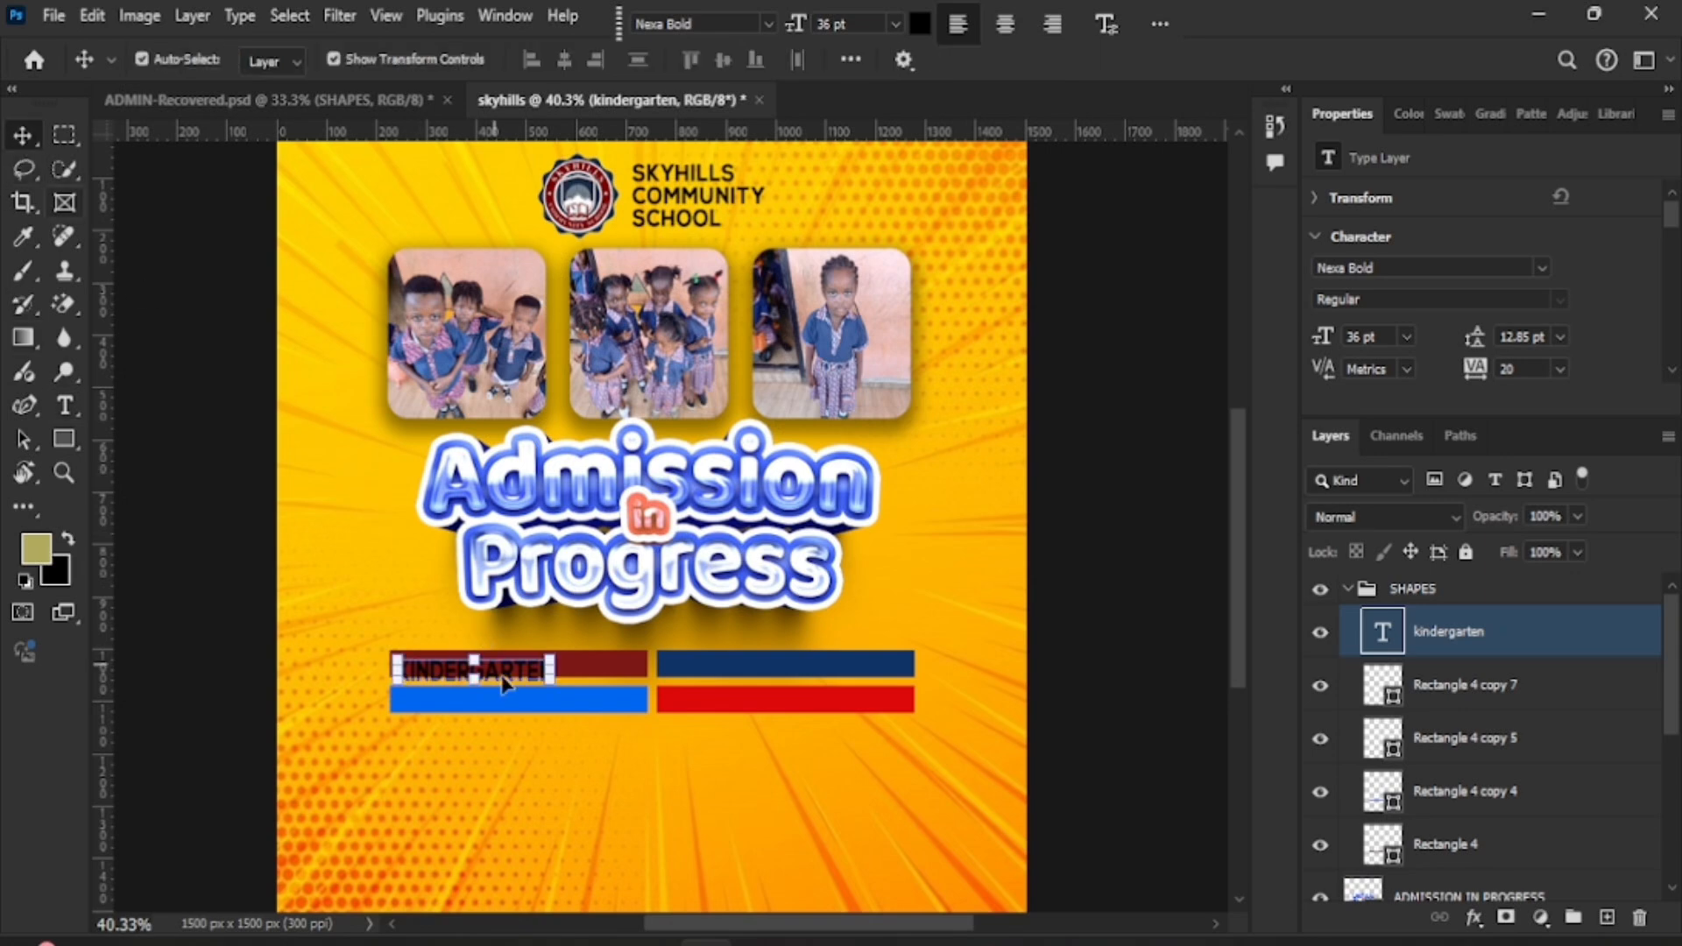
left_click_drag(504, 686, 539, 671)
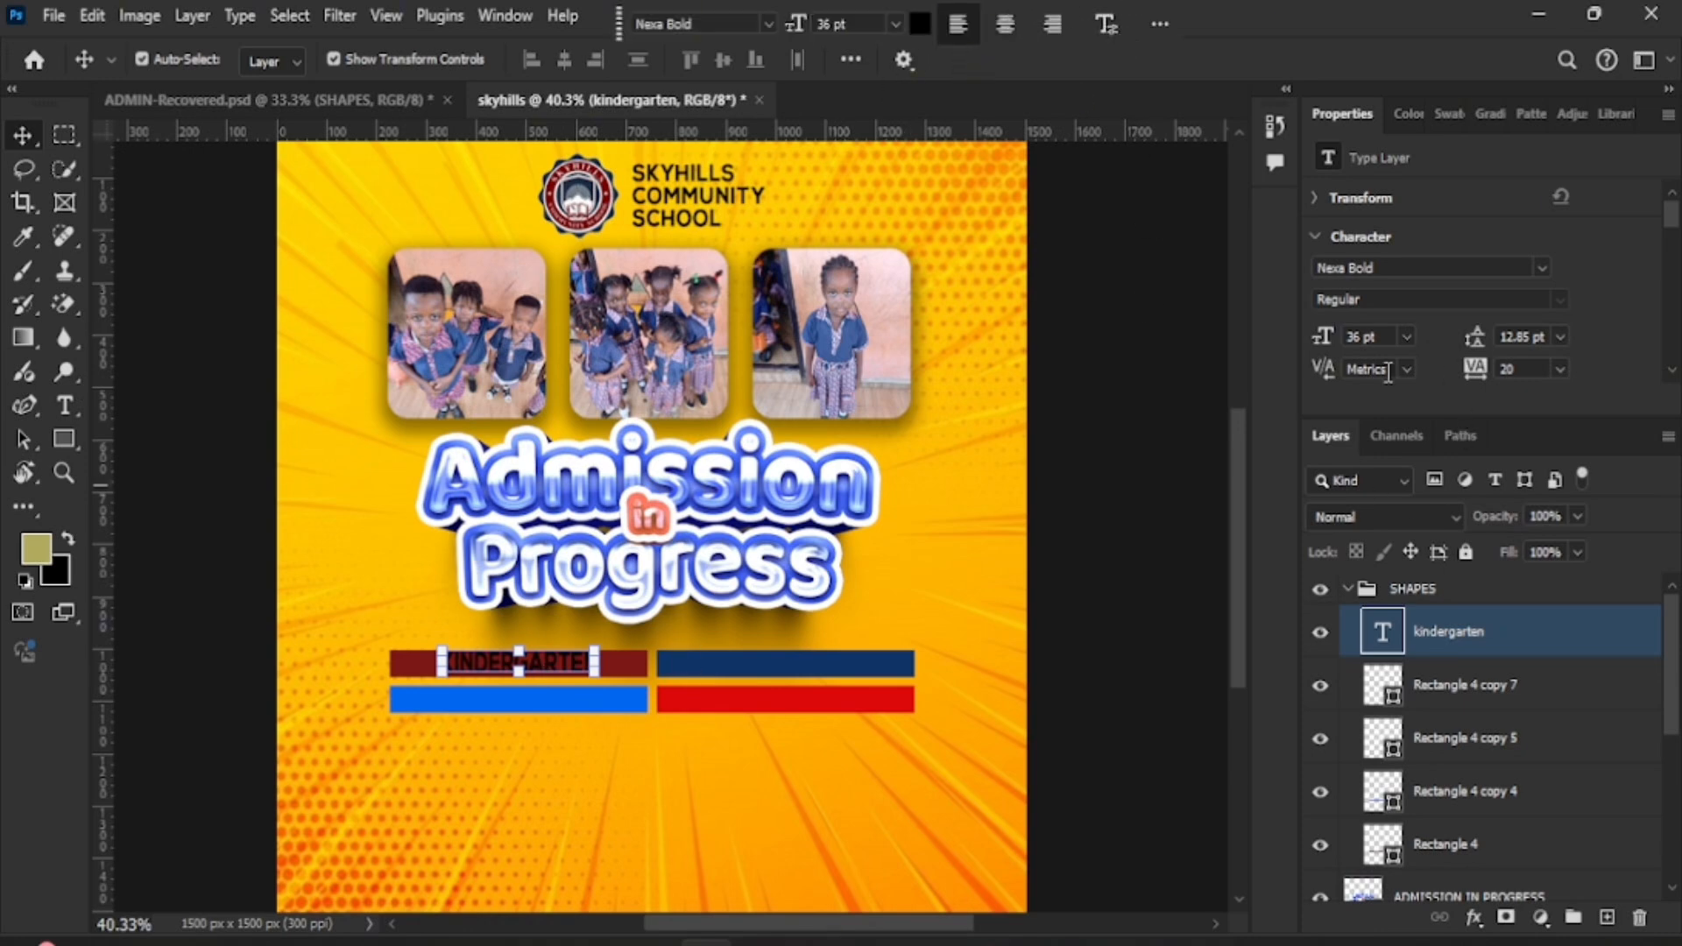
- Set KINDERGARTEN to tracking 160 and colour ffffff, and scale it to fit the bar
left_click(1076, 346)
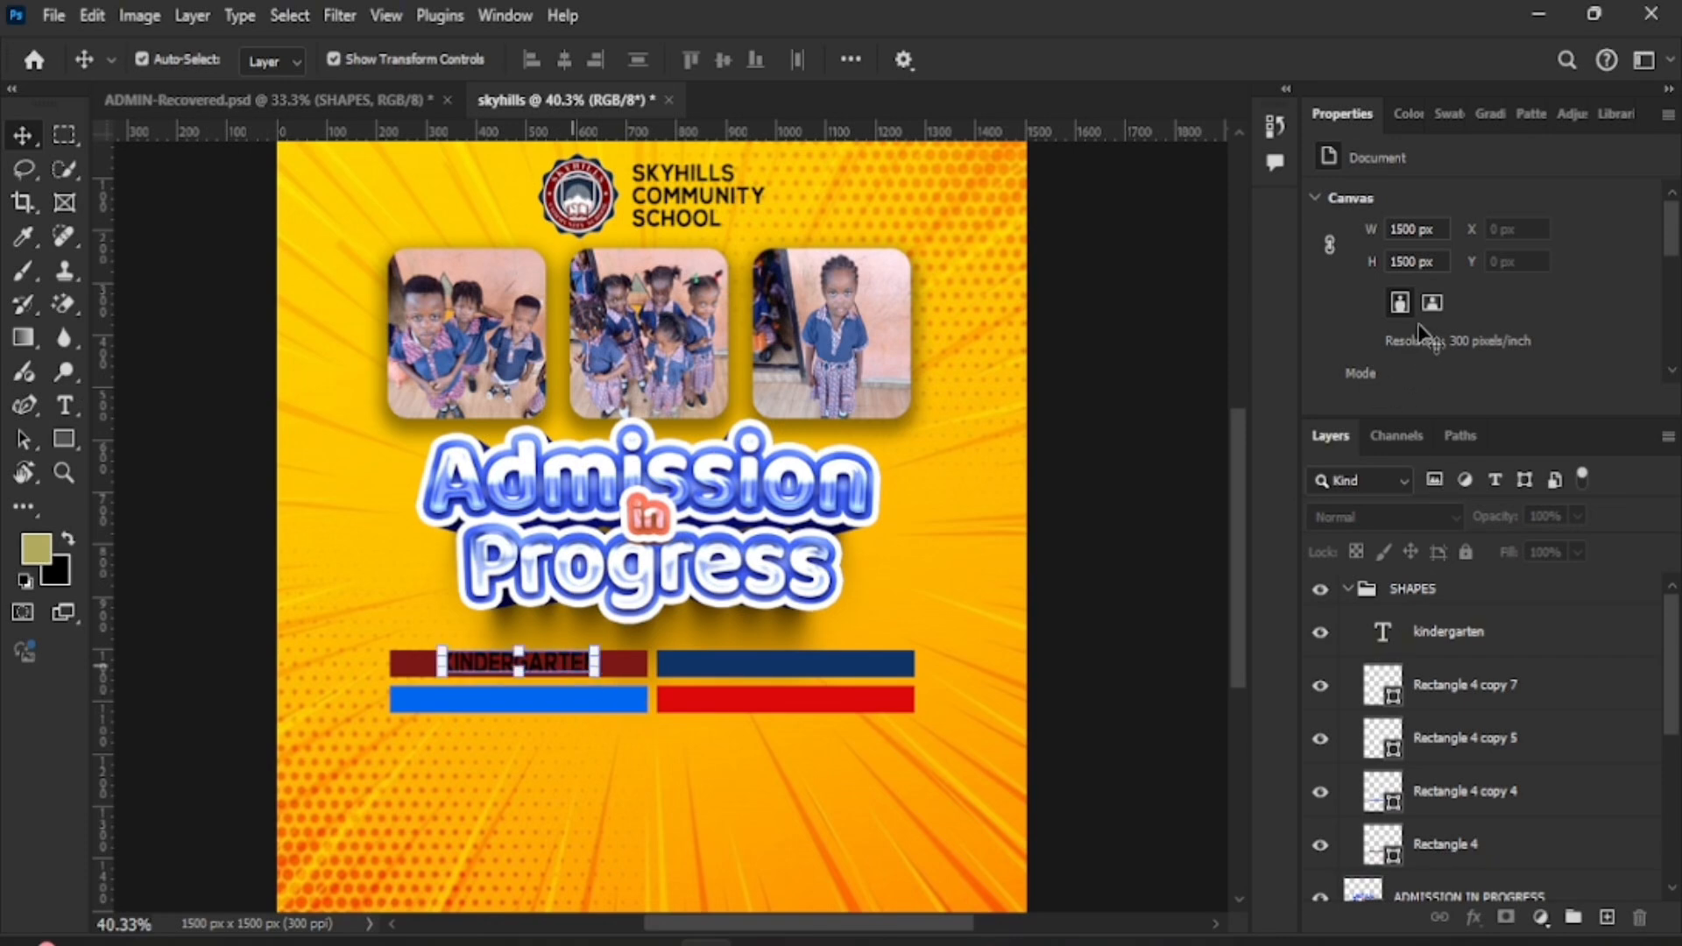
left_click(1448, 630)
left_click_drag(1477, 372, 1485, 380)
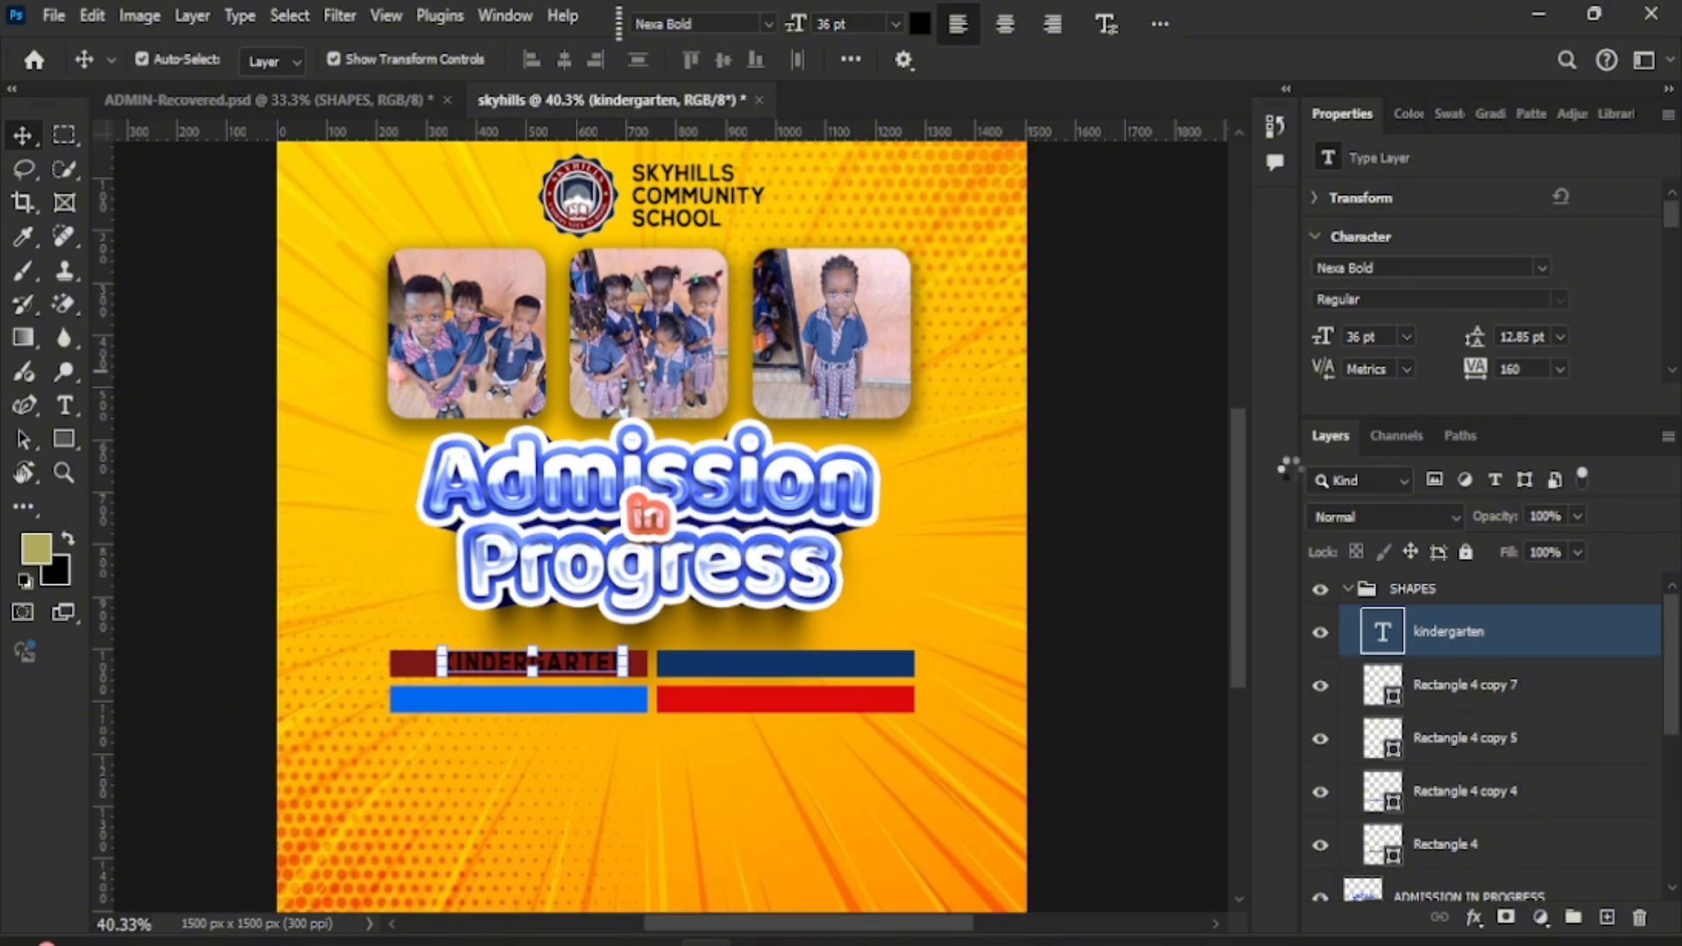
left_click(927, 26)
type("ffffff")
left_click(1581, 392)
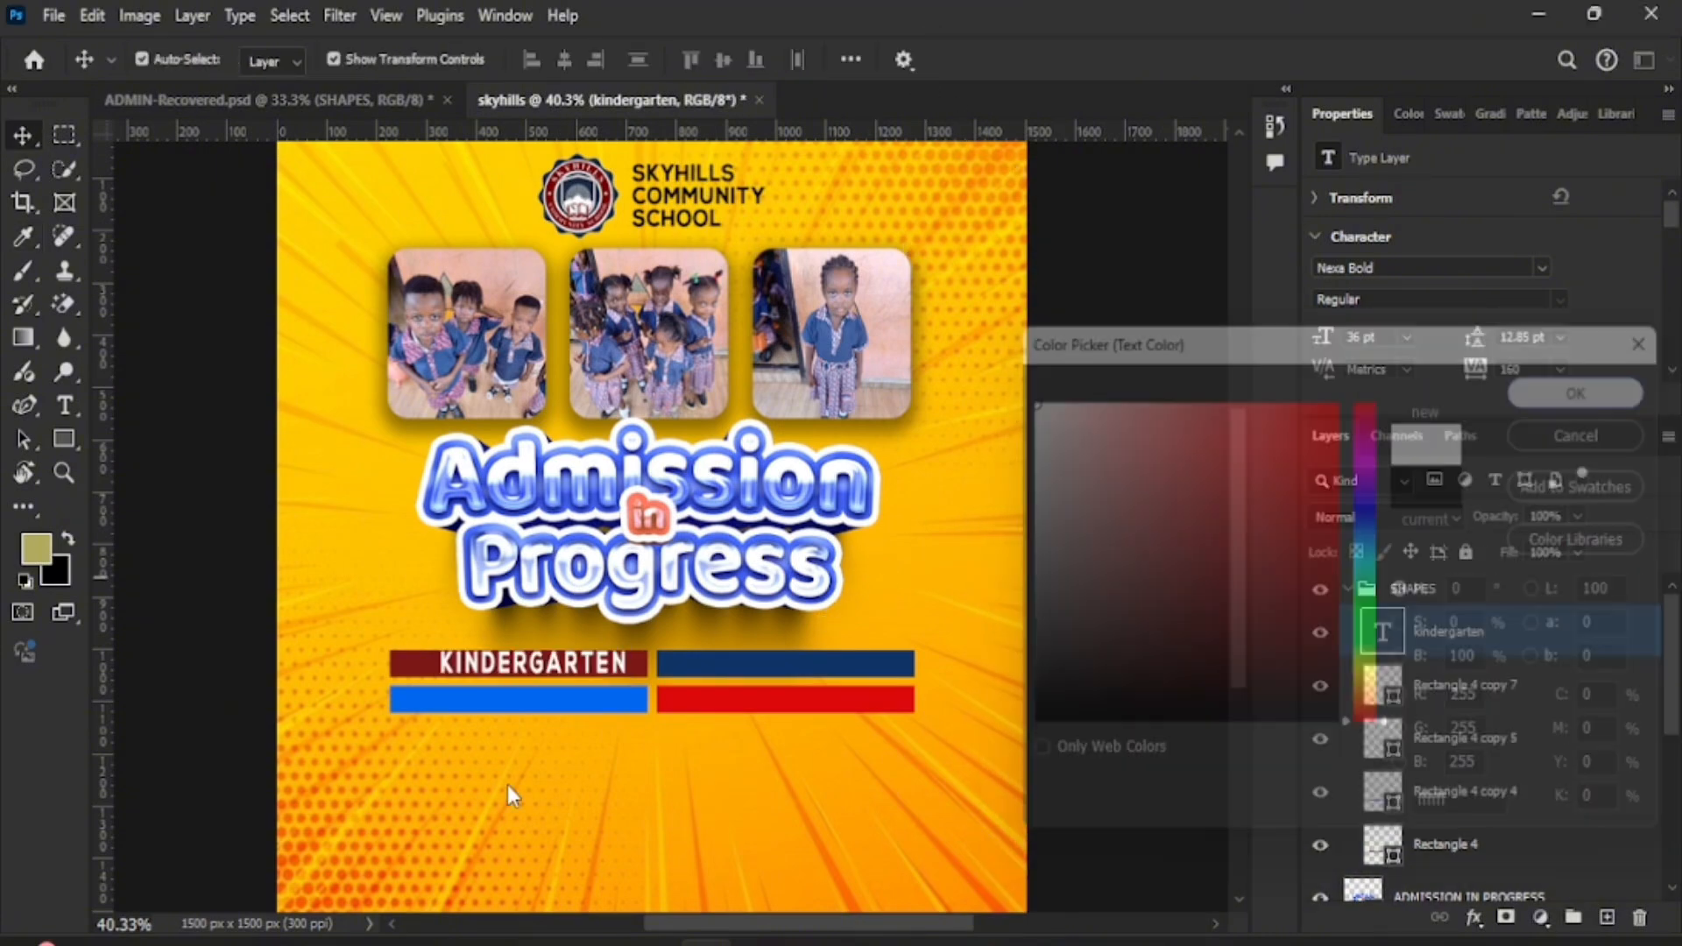
left_click_drag(631, 643, 623, 641)
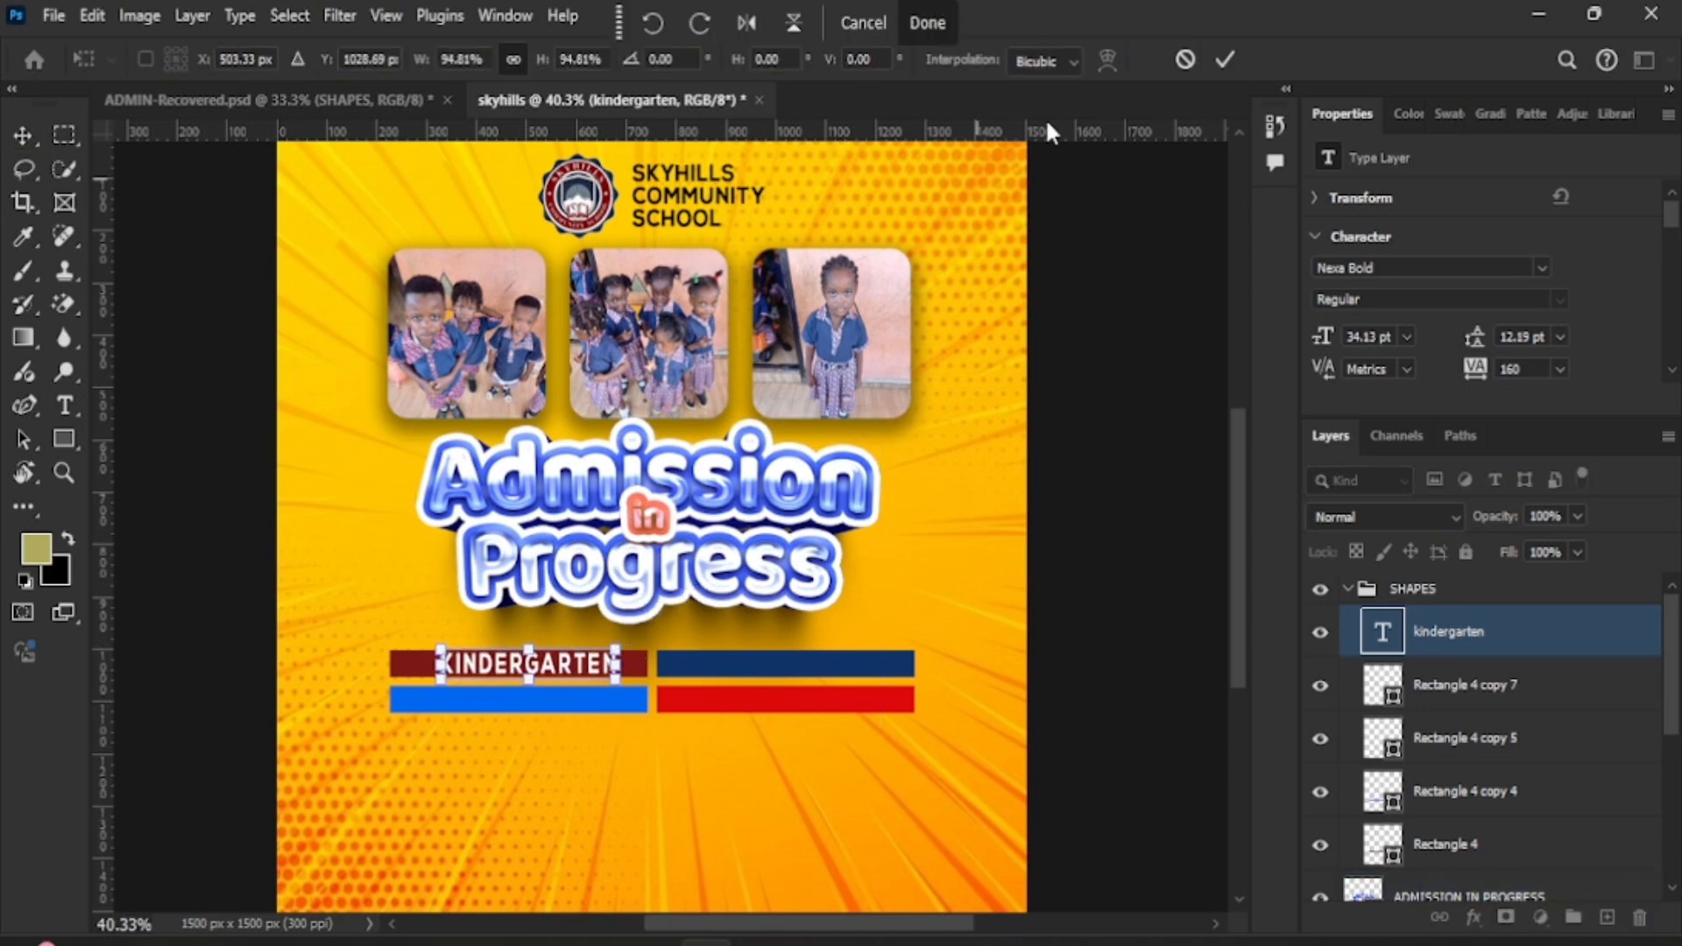
key("Return")
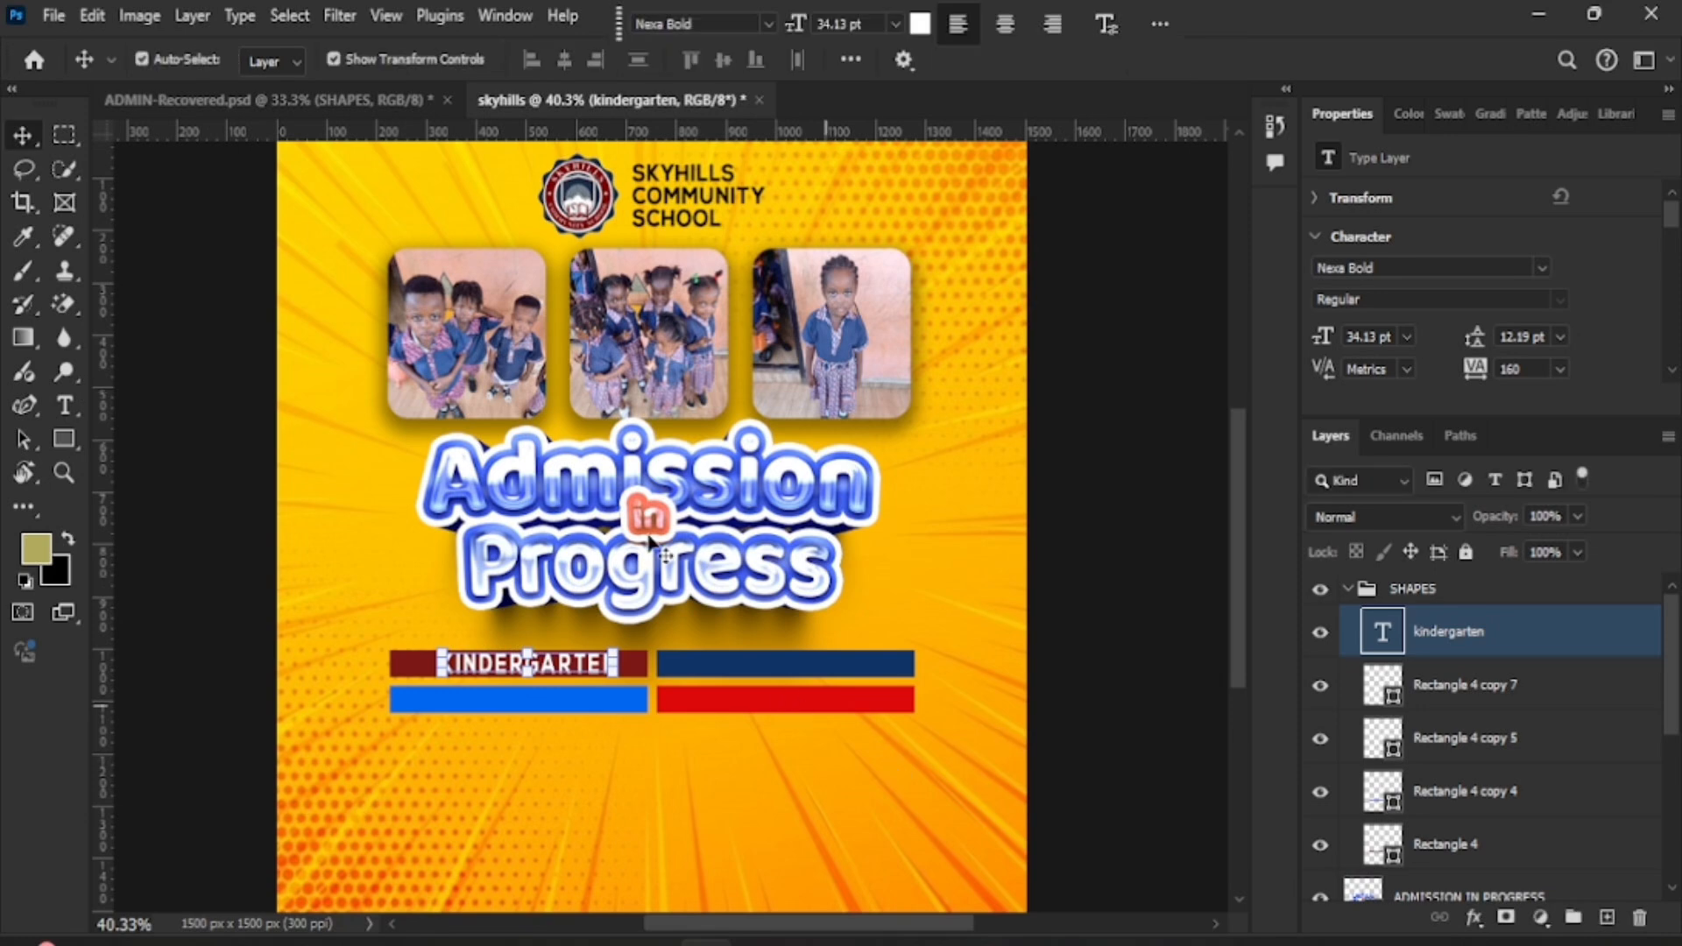
key("ctrl+Return")
left_click(1446, 844, "shift")
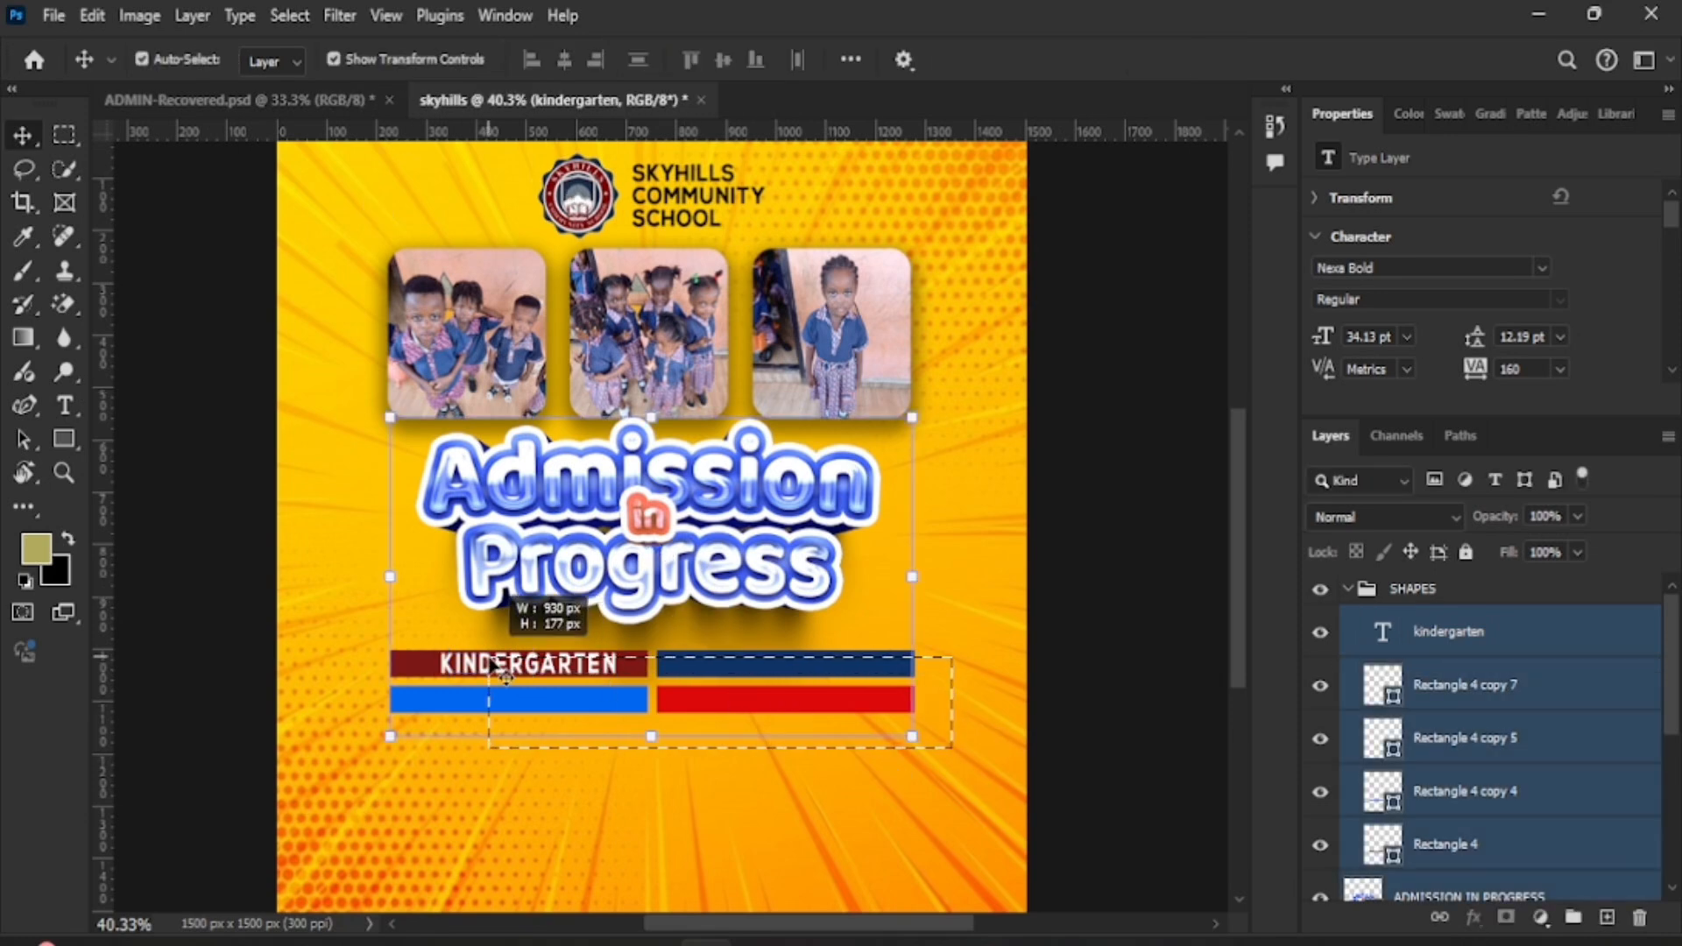
- Draw a wide rectangle below the level labels and round its corners
left_click(1462, 624)
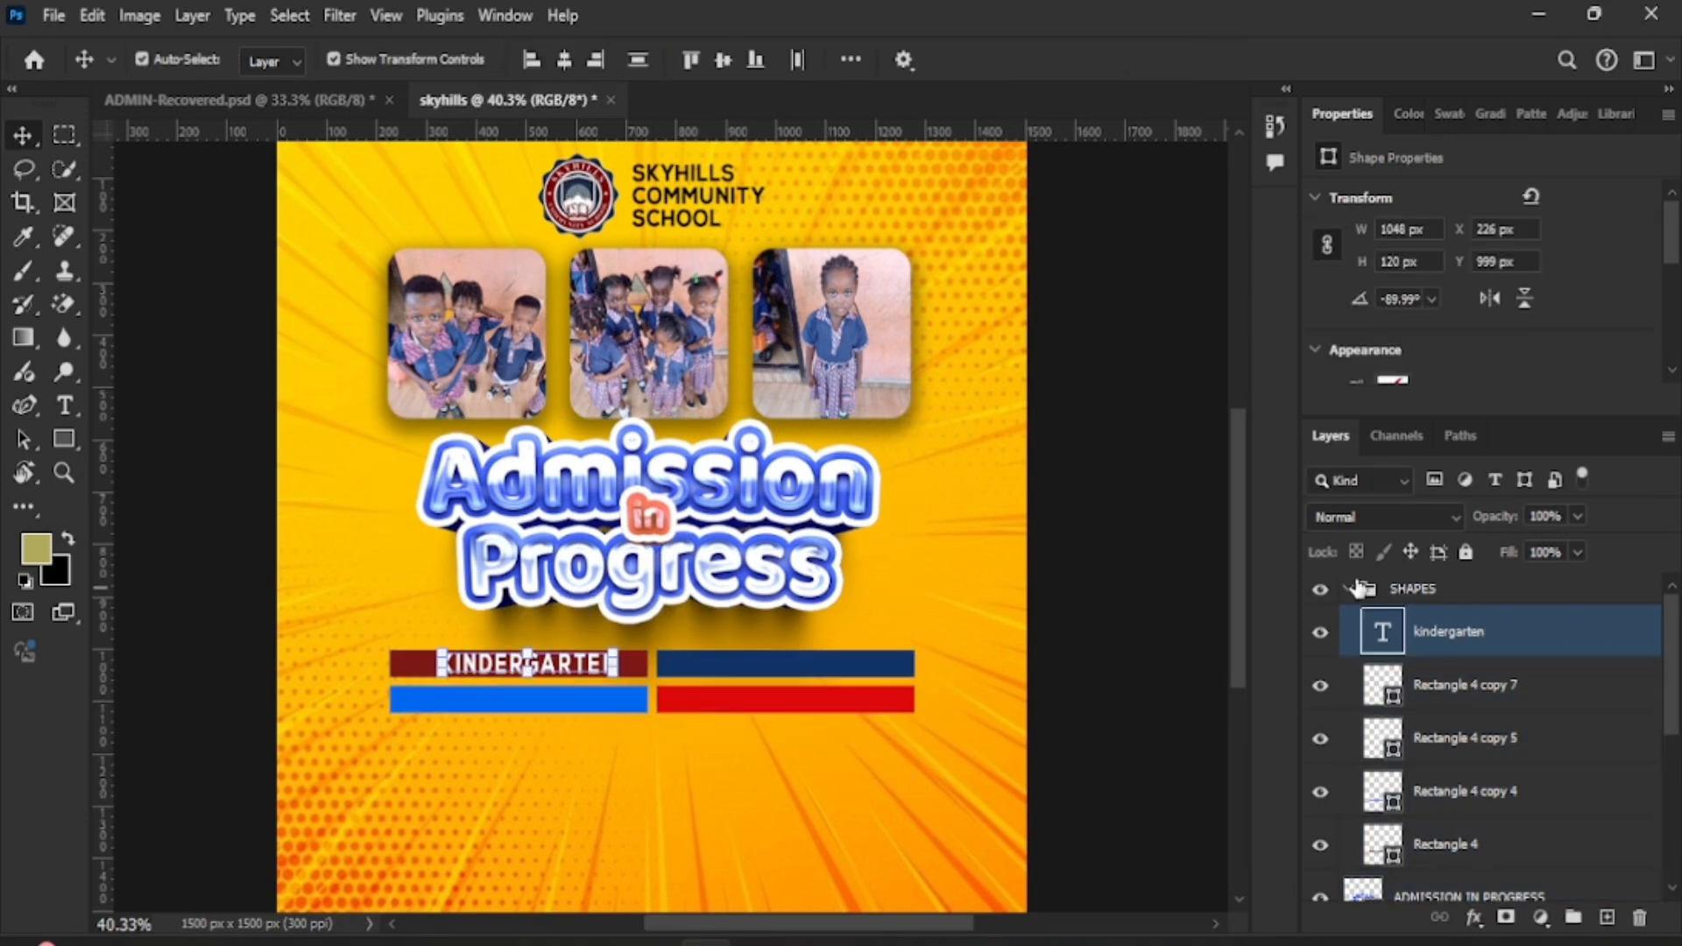
left_click(1367, 589)
left_click(1349, 589)
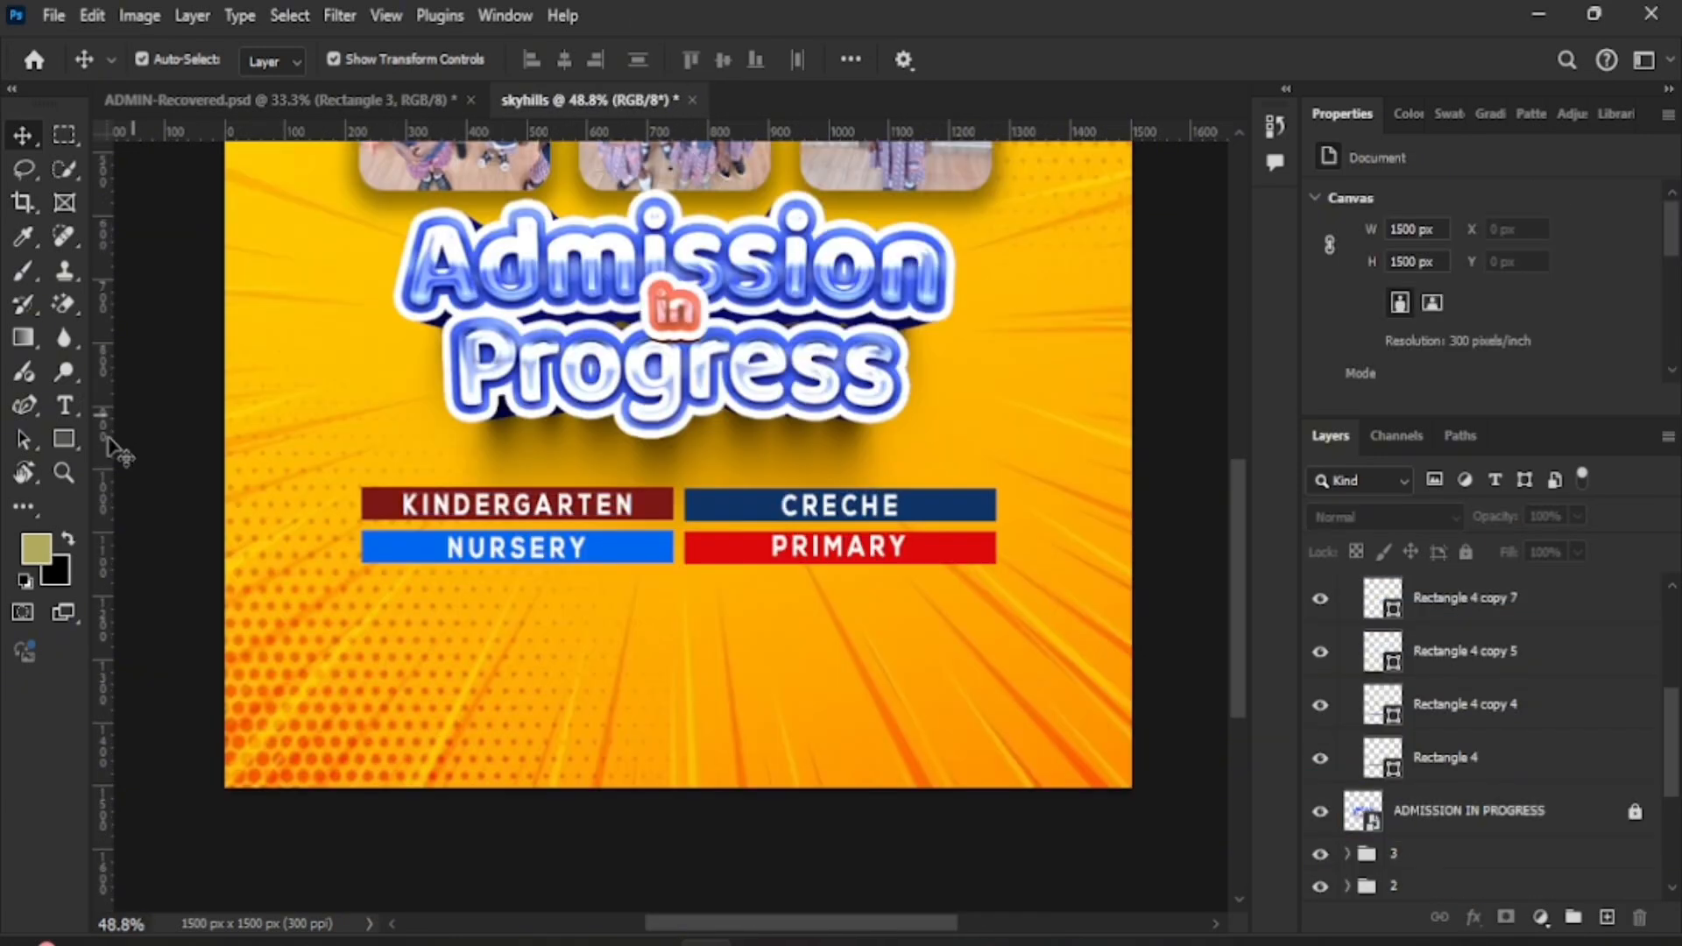
left_click(76, 433)
left_click(145, 437)
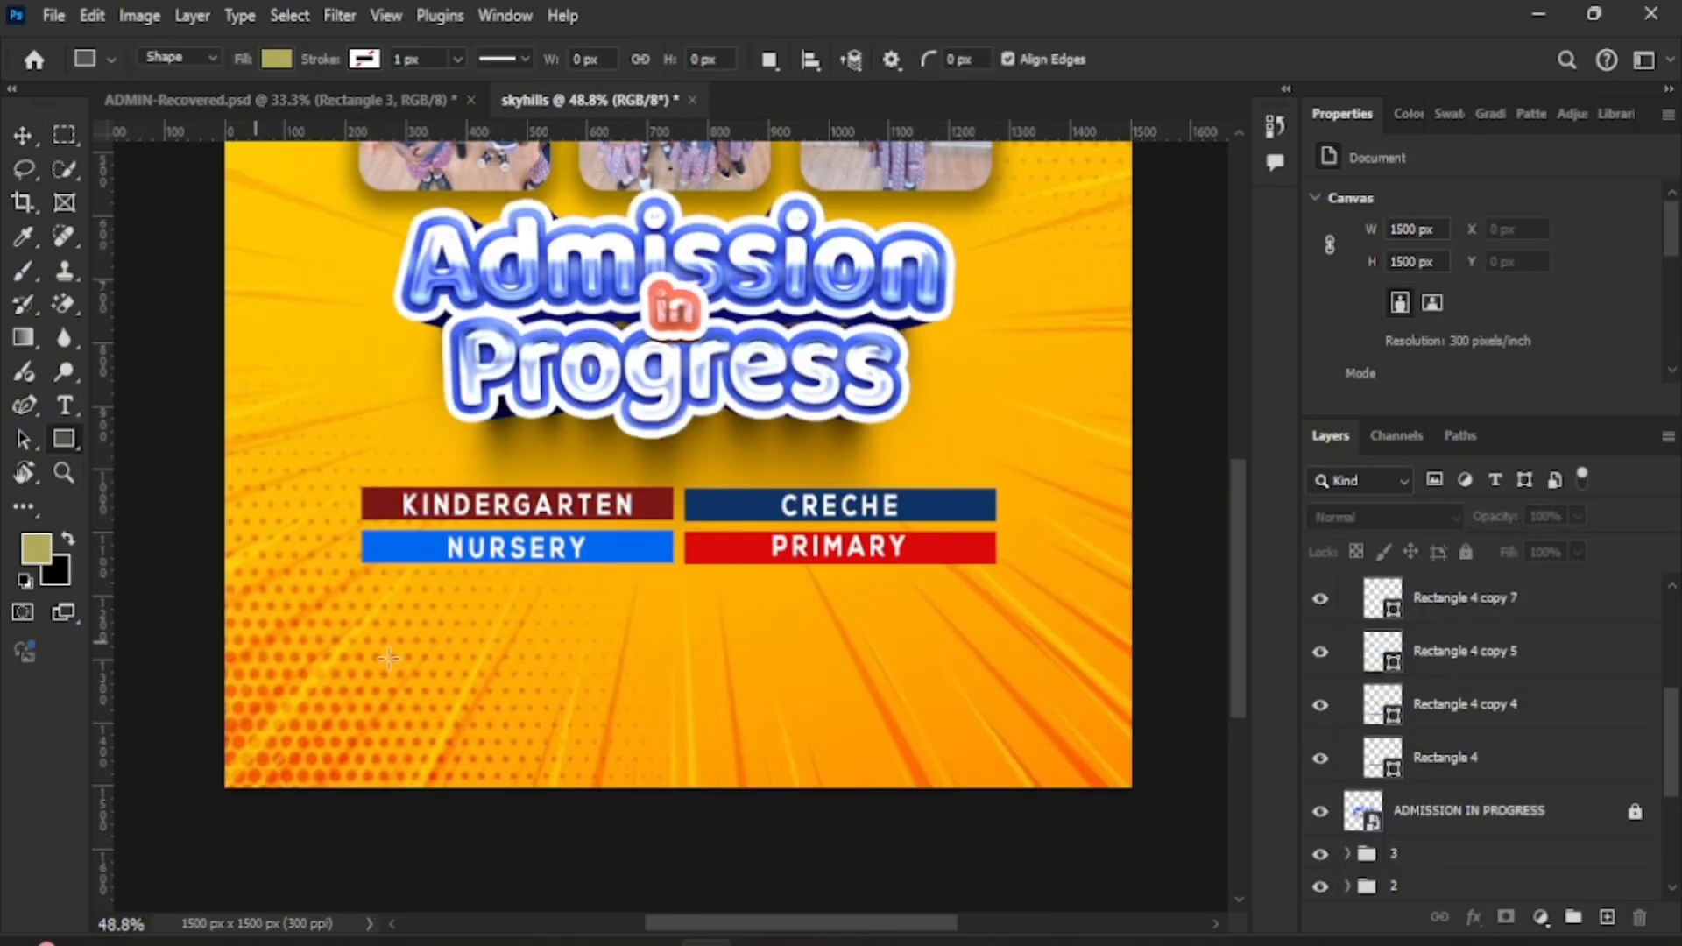
left_click_drag(371, 604, 981, 729)
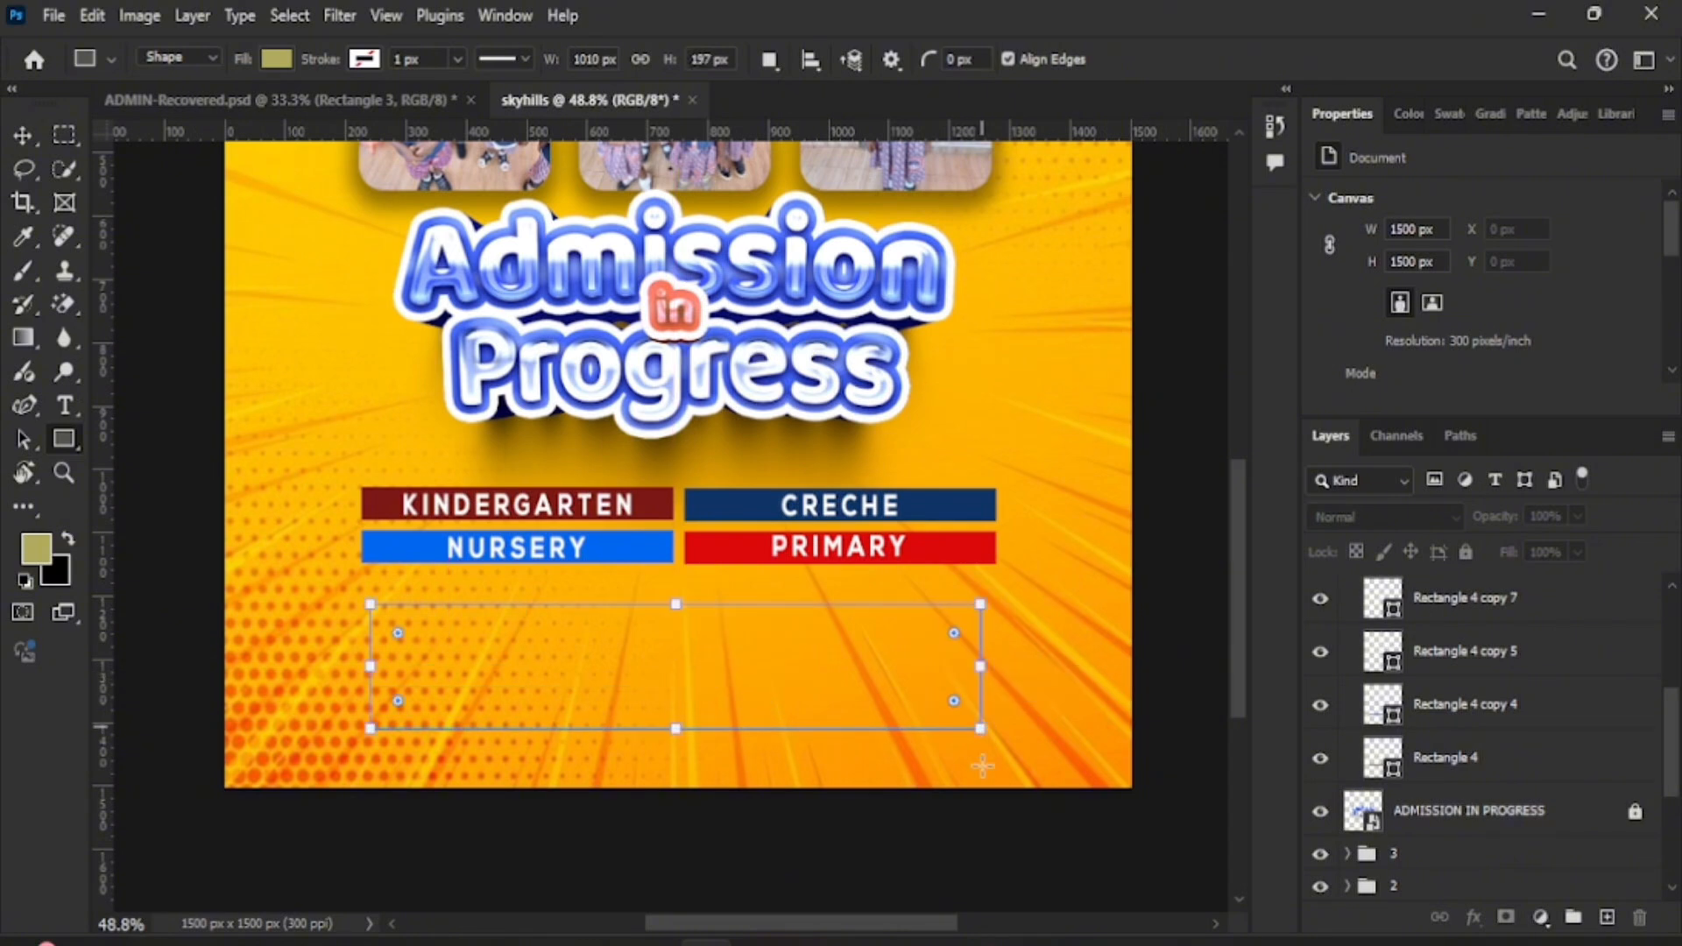
left_click(24, 136)
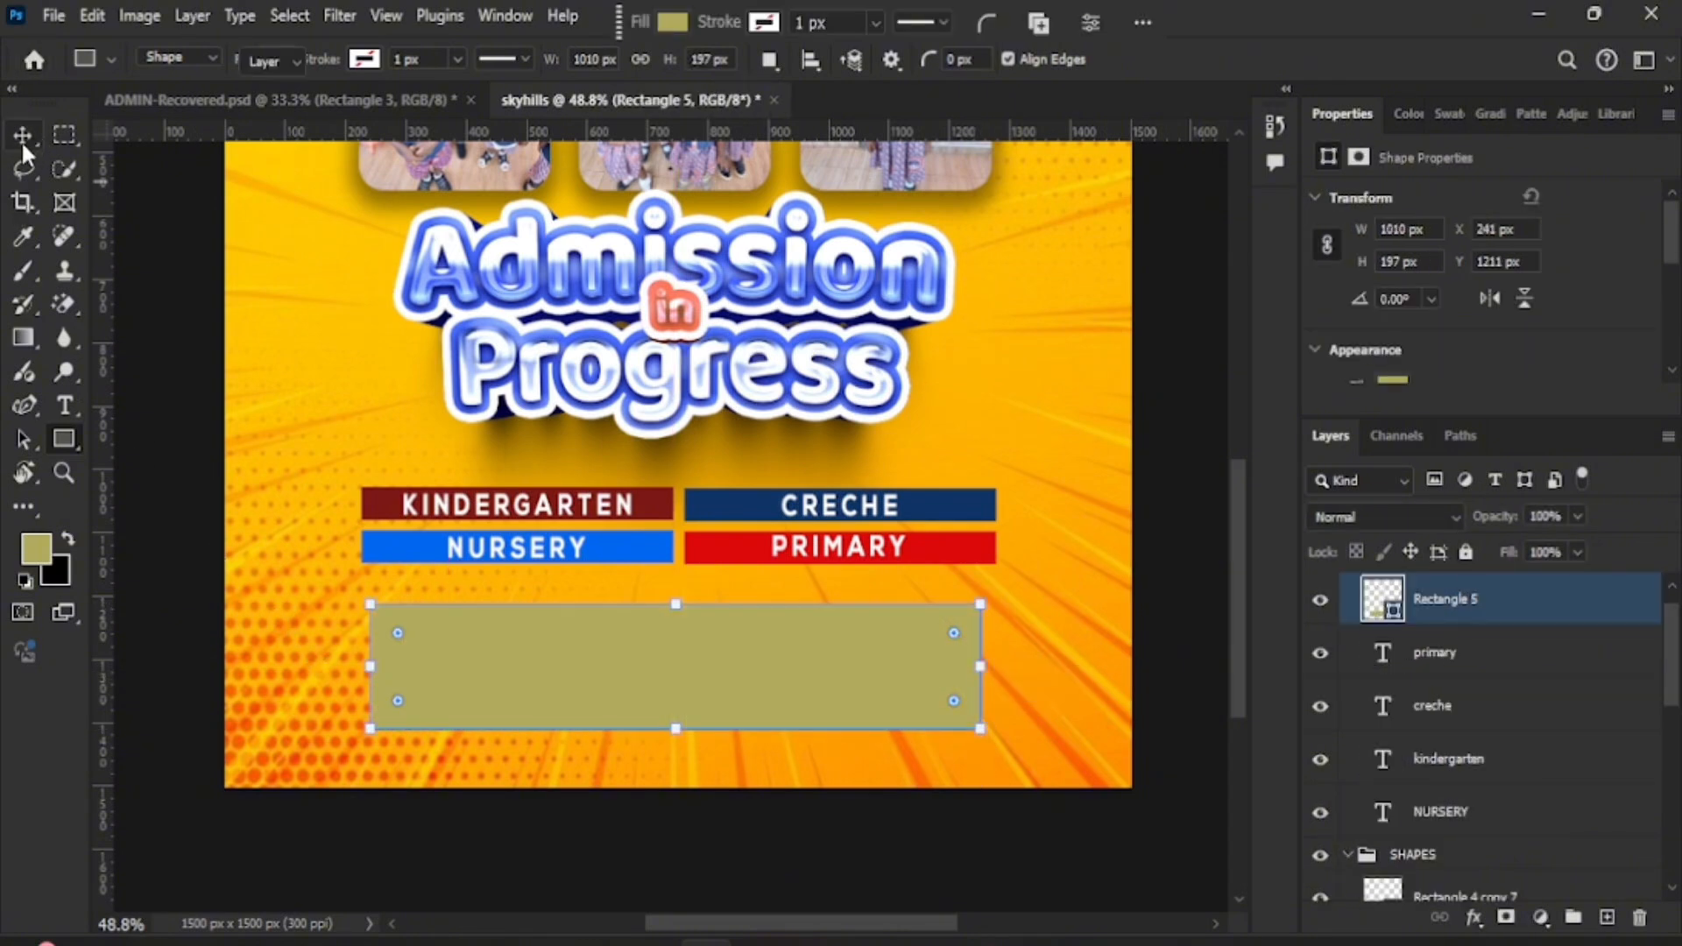
mouse_move(399, 640)
left_mouse_down()
mouse_move(413, 651)
mouse_move(404, 638)
left_mouse_up()
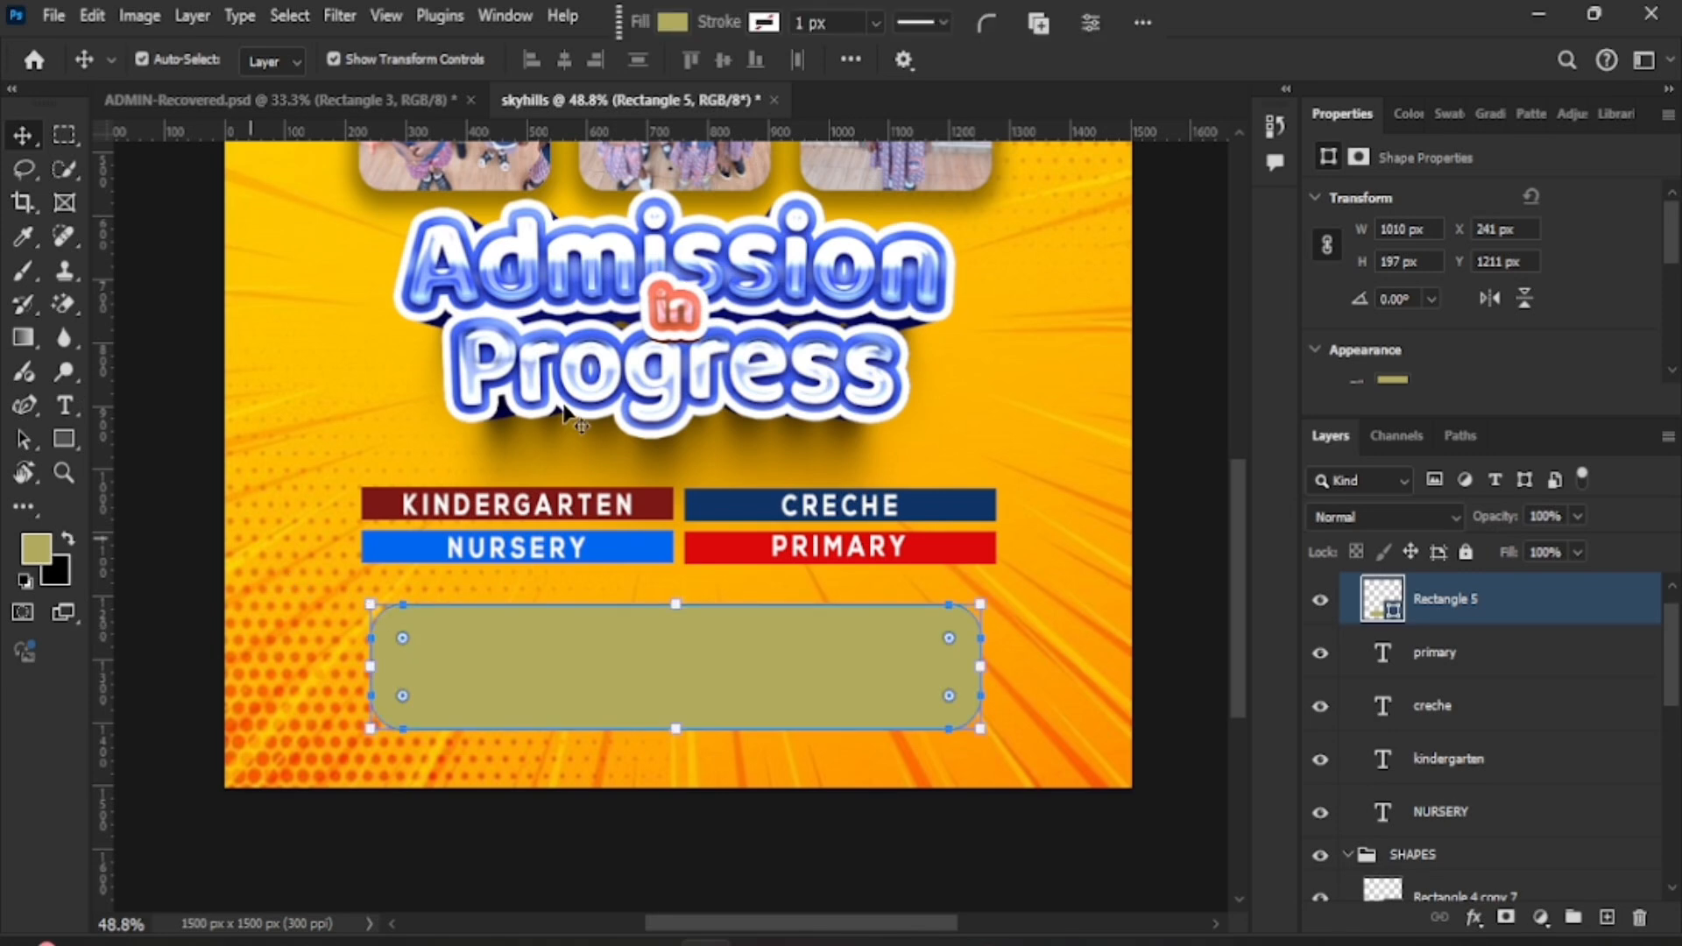
- Give the box an orange fill sampled from the halftone dots and a yellow outline of width 5
left_click(660, 29)
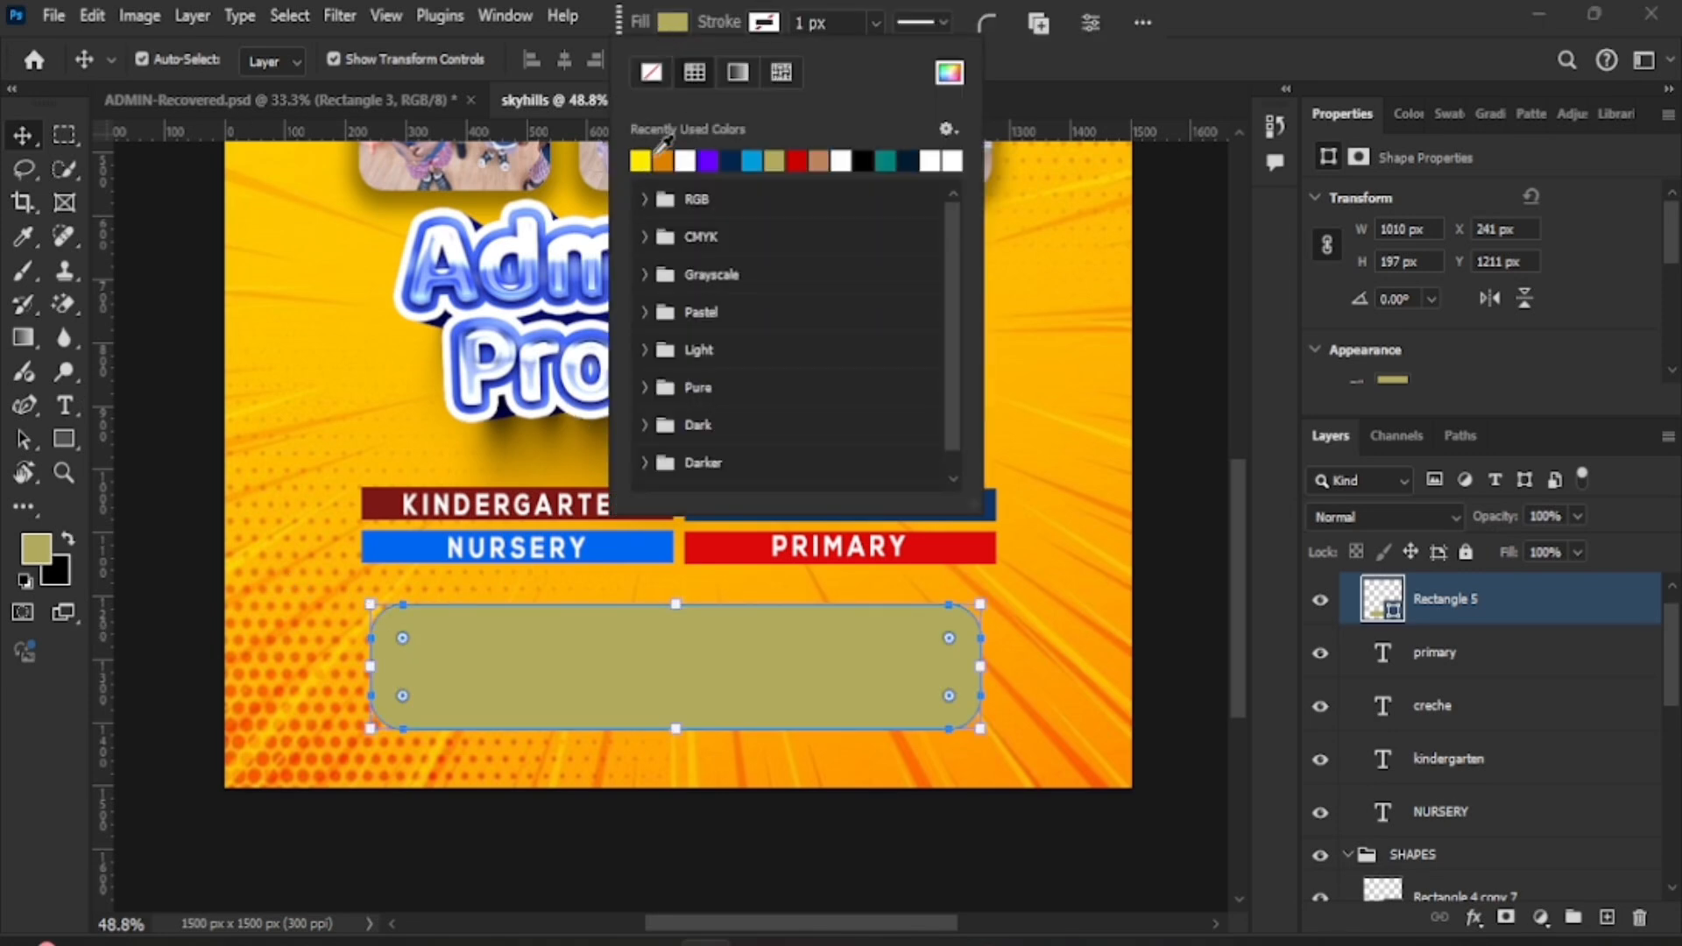
left_click(948, 77)
left_click(321, 455)
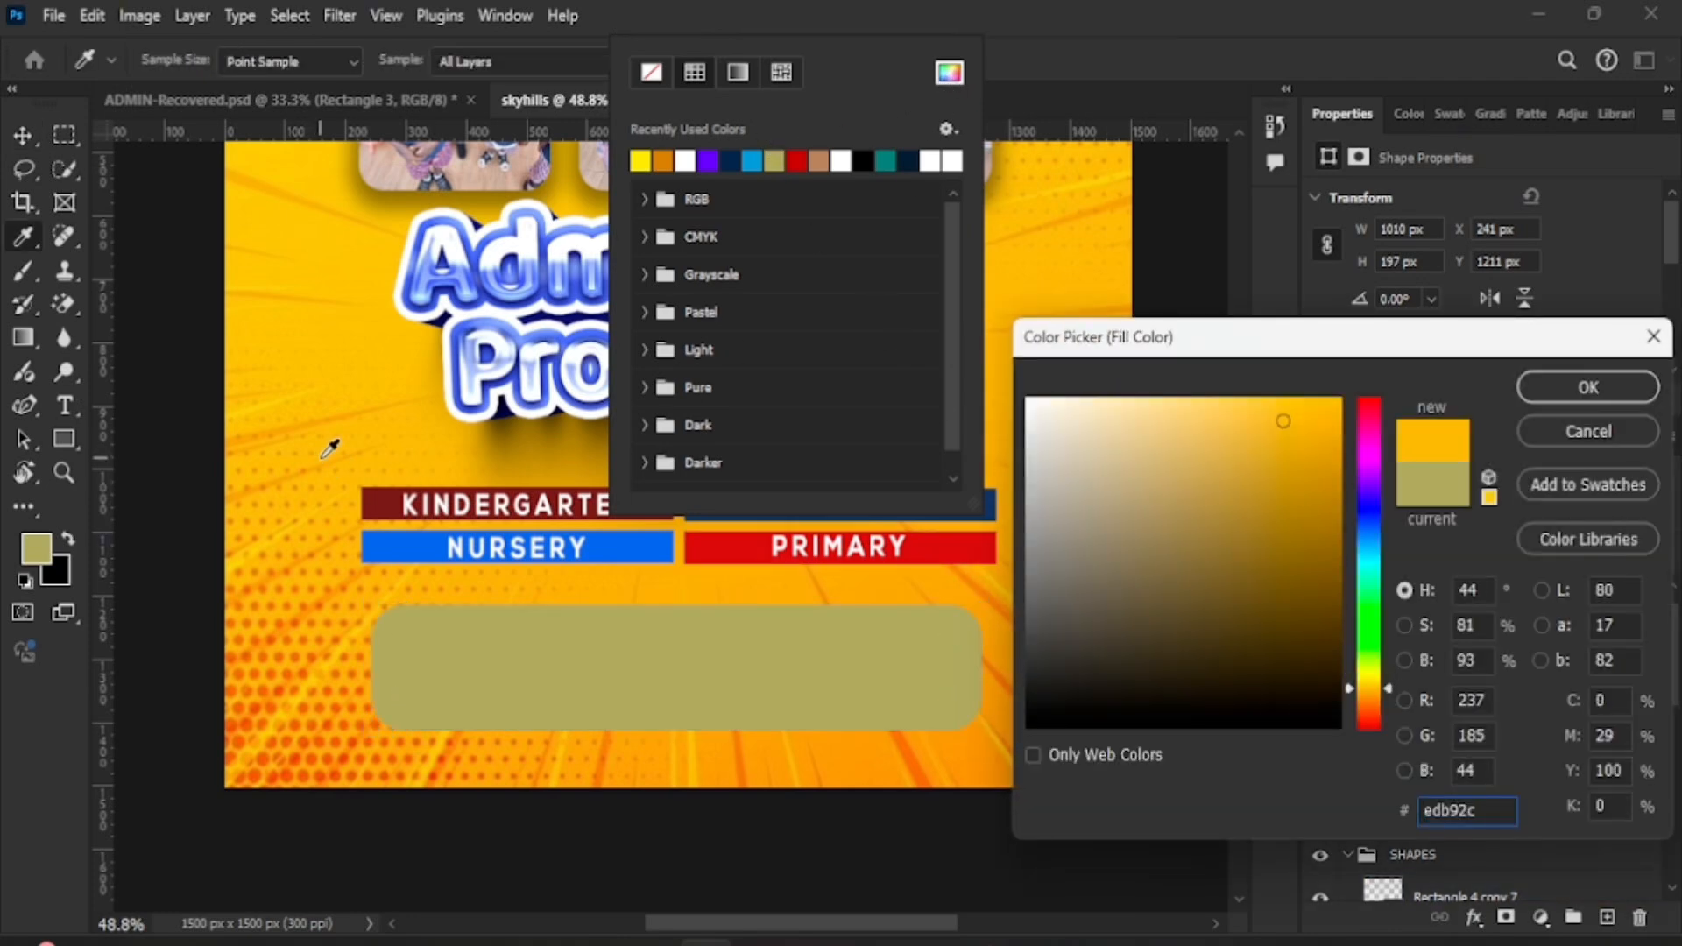
left_click(307, 702)
left_click(1626, 393)
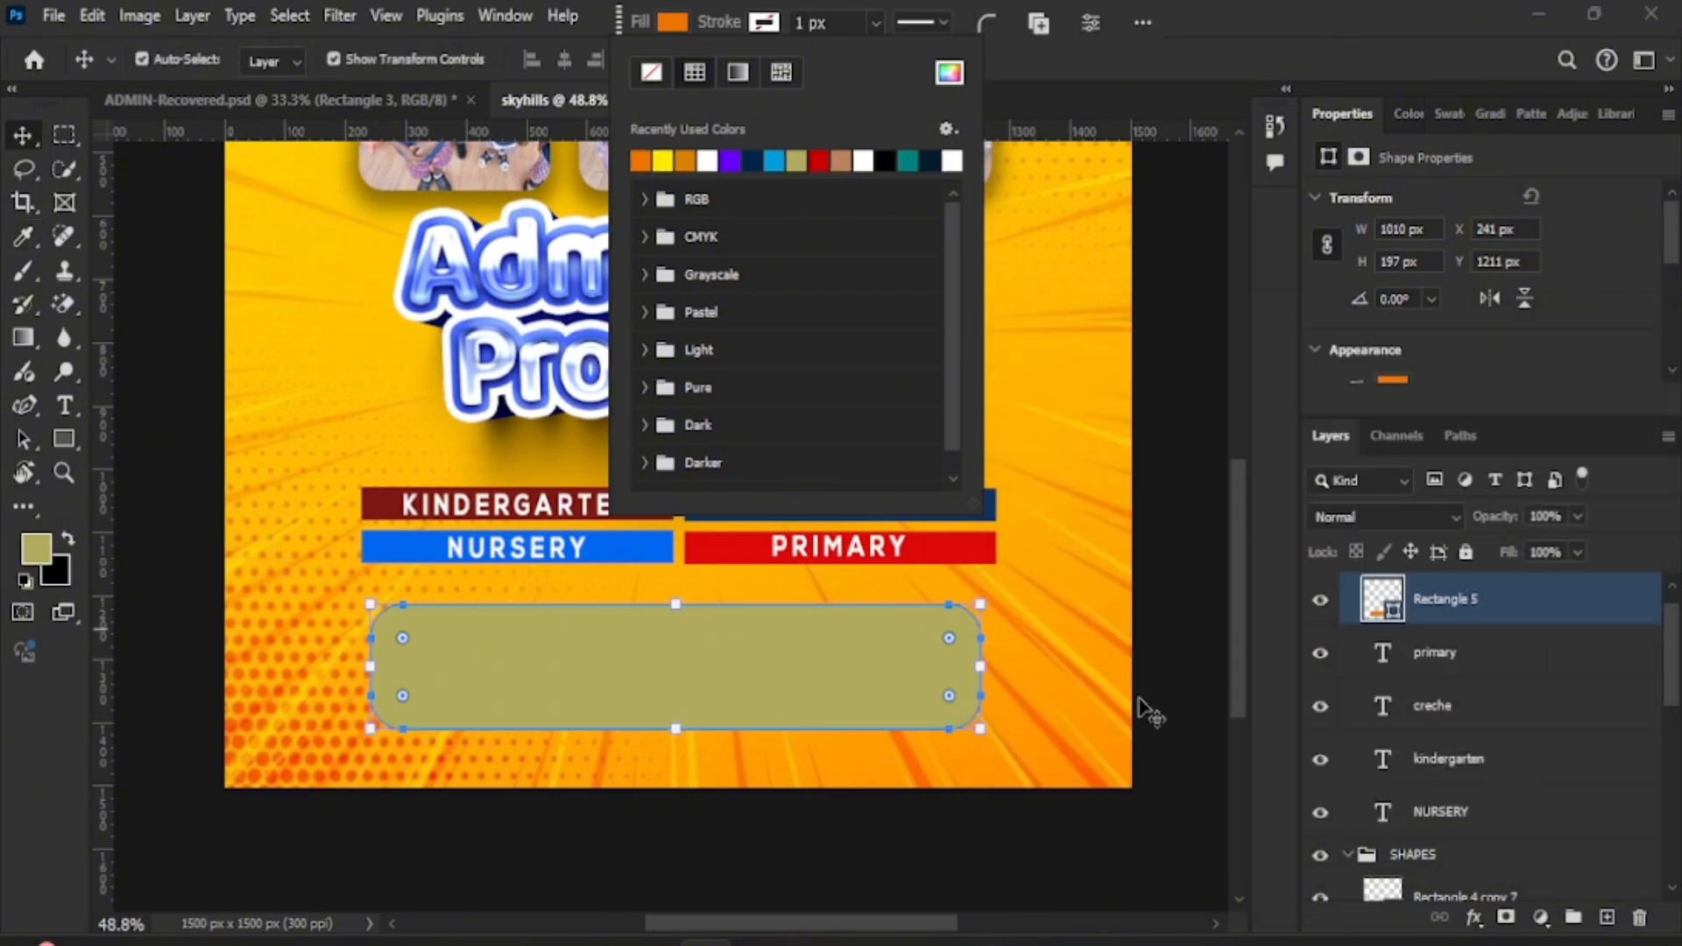
key("Tab")
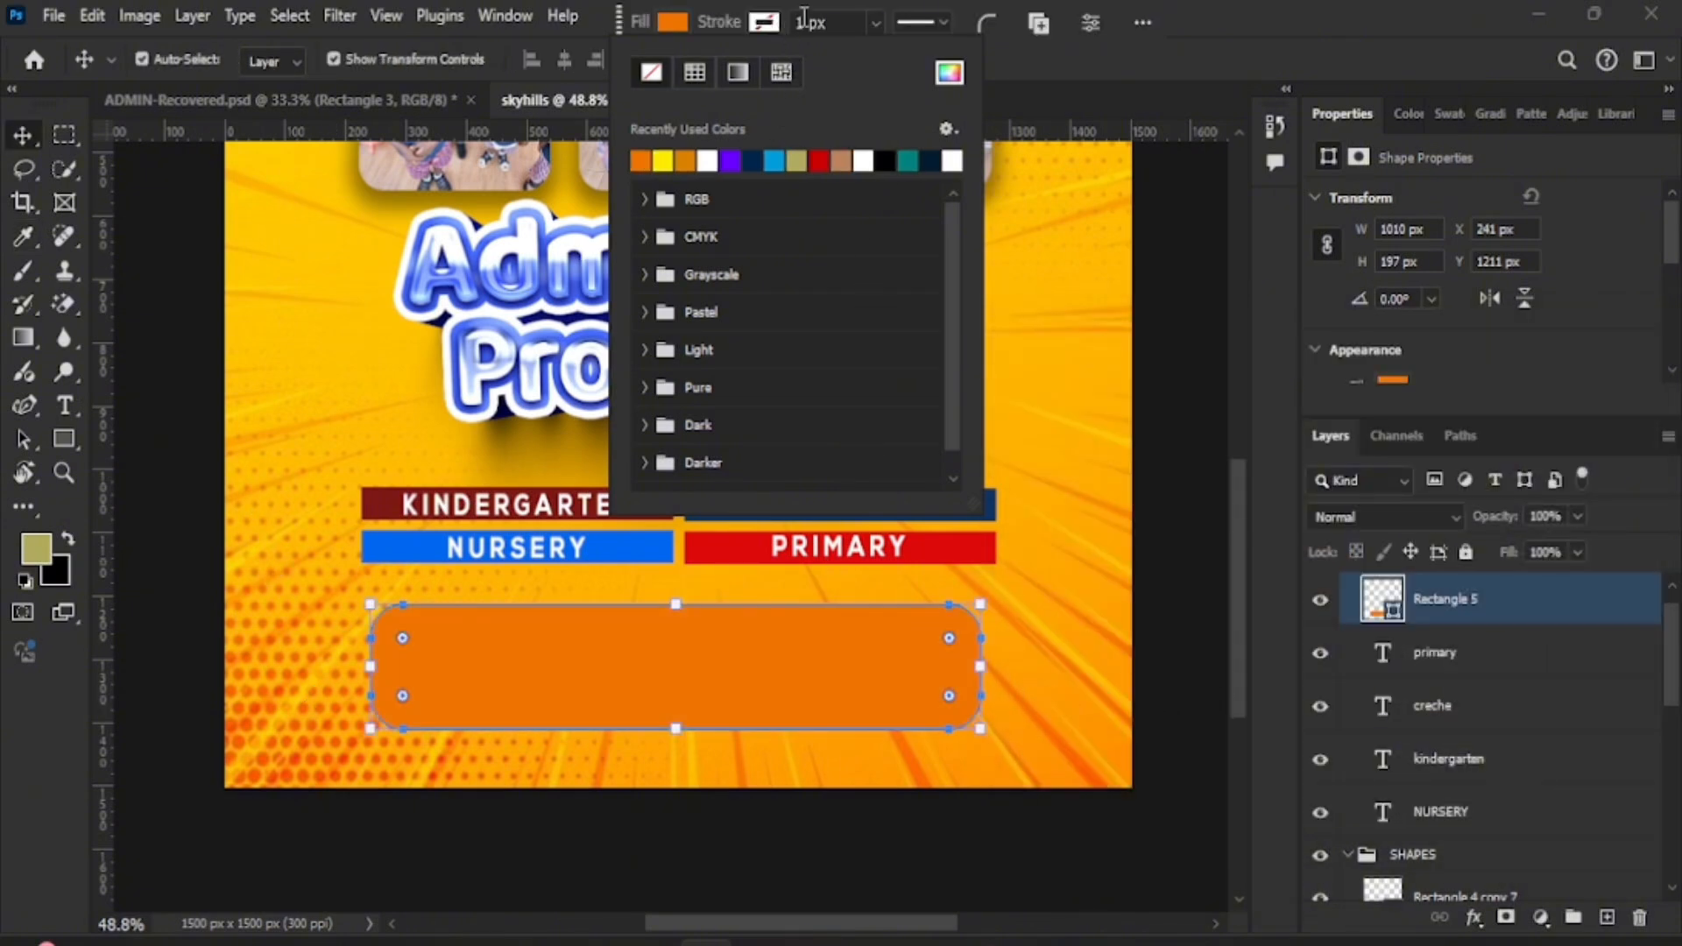
type("5")
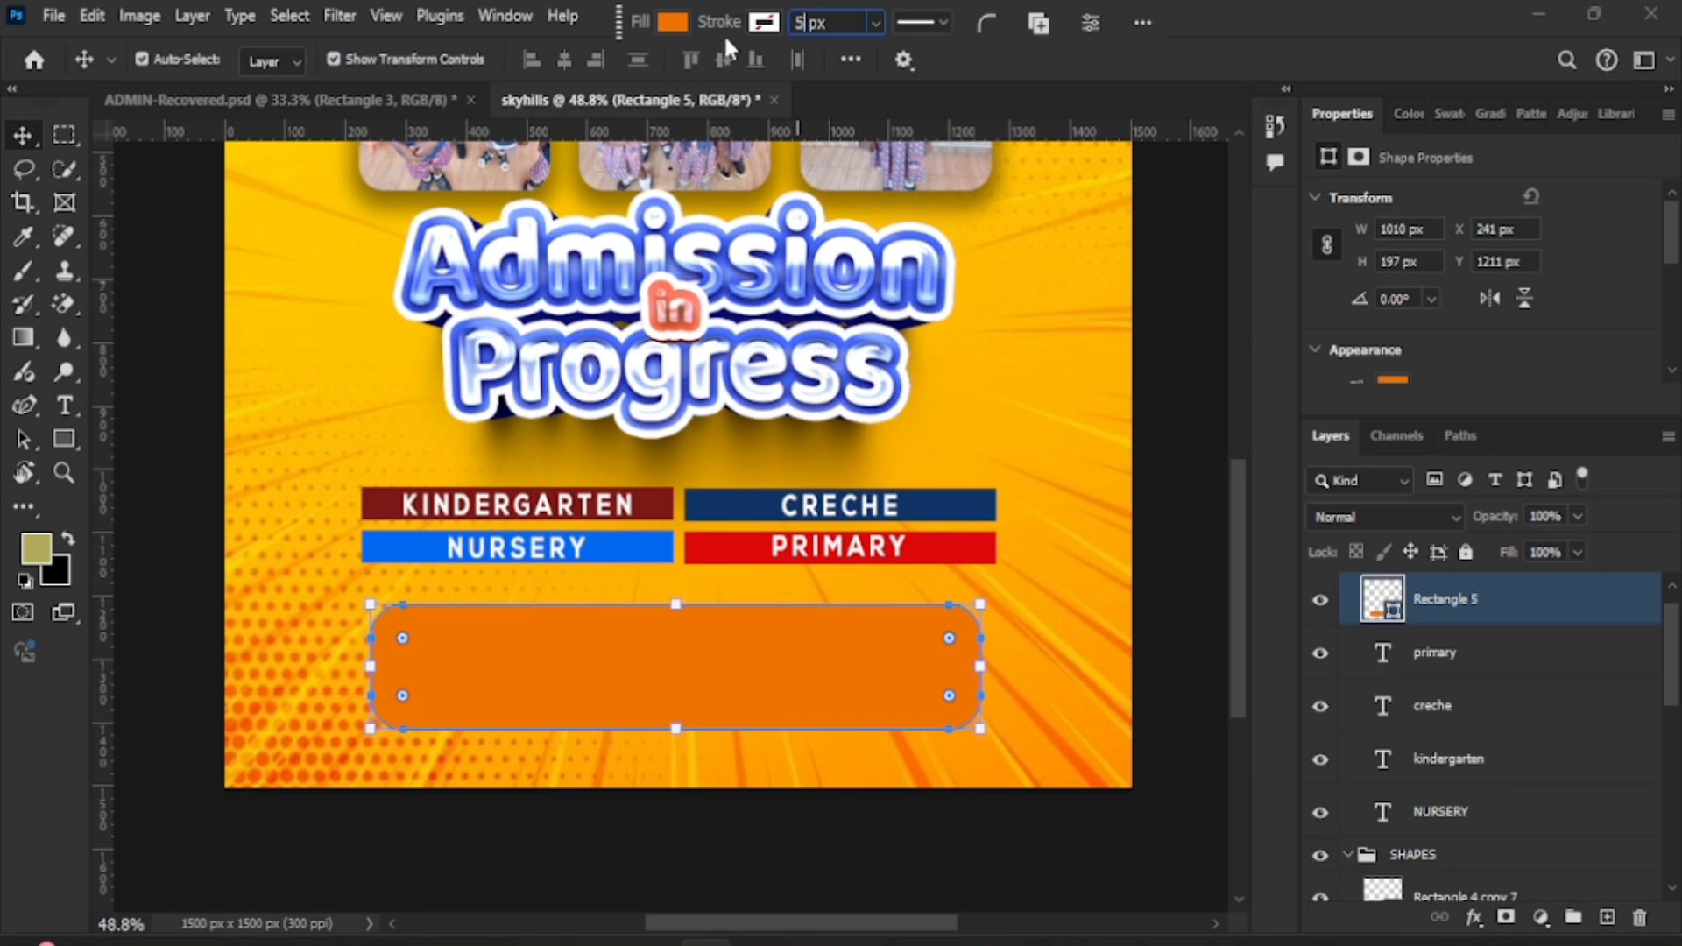
left_click(771, 23)
left_click(663, 160)
left_click(533, 666)
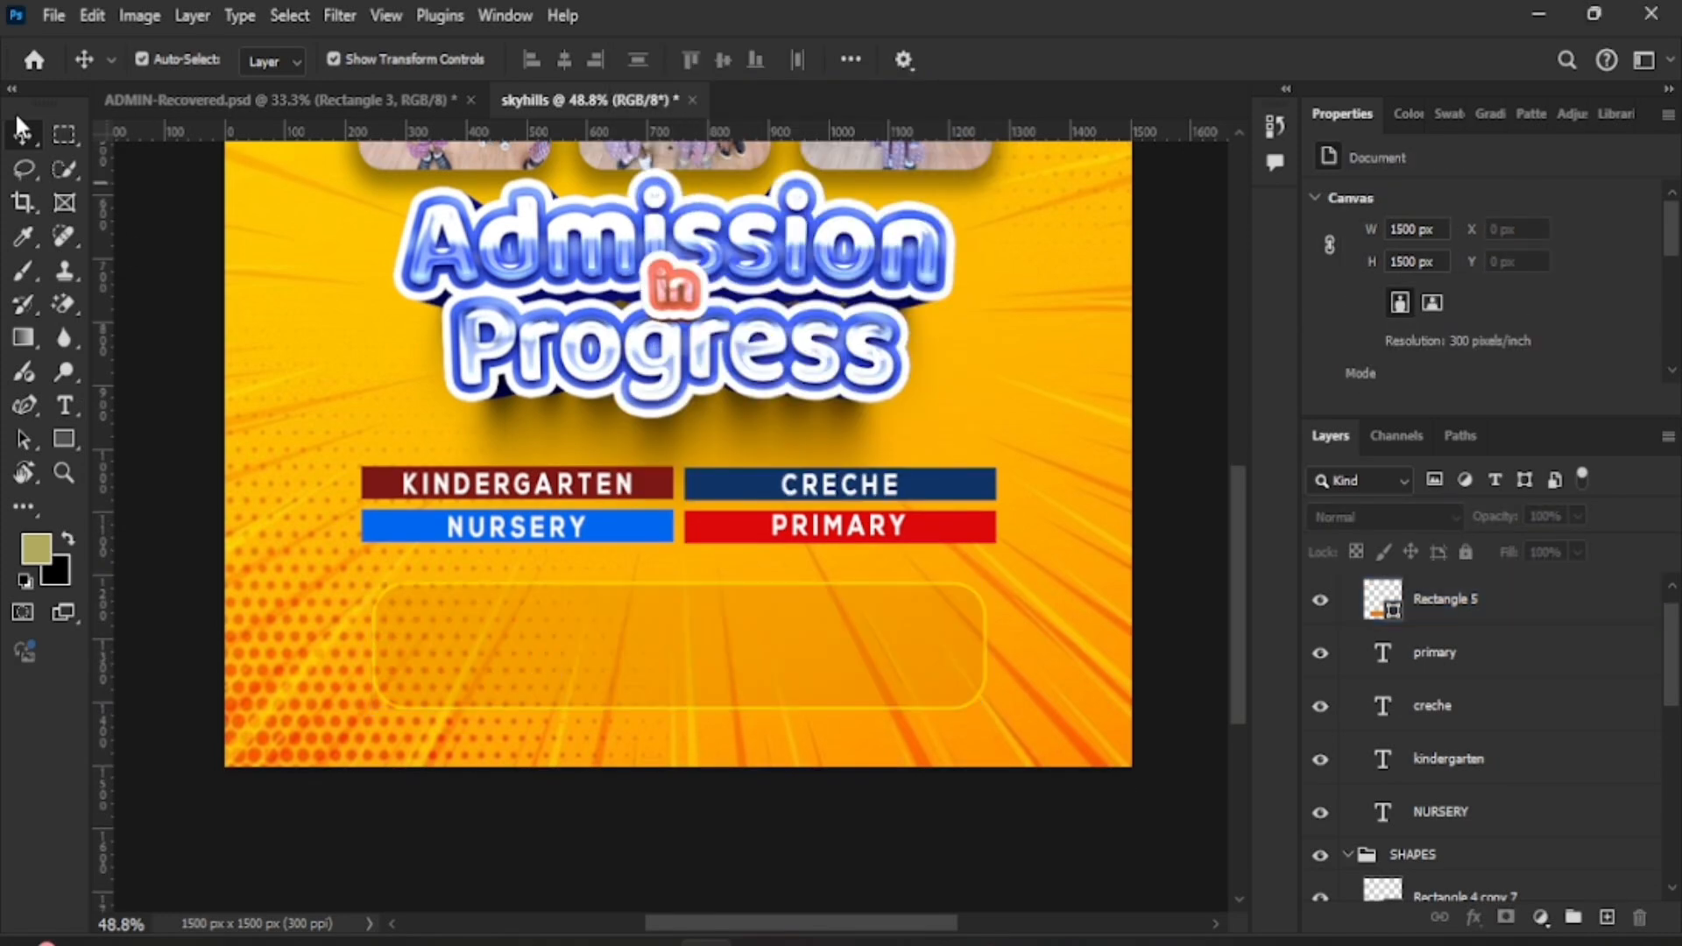
left_click(54, 15)
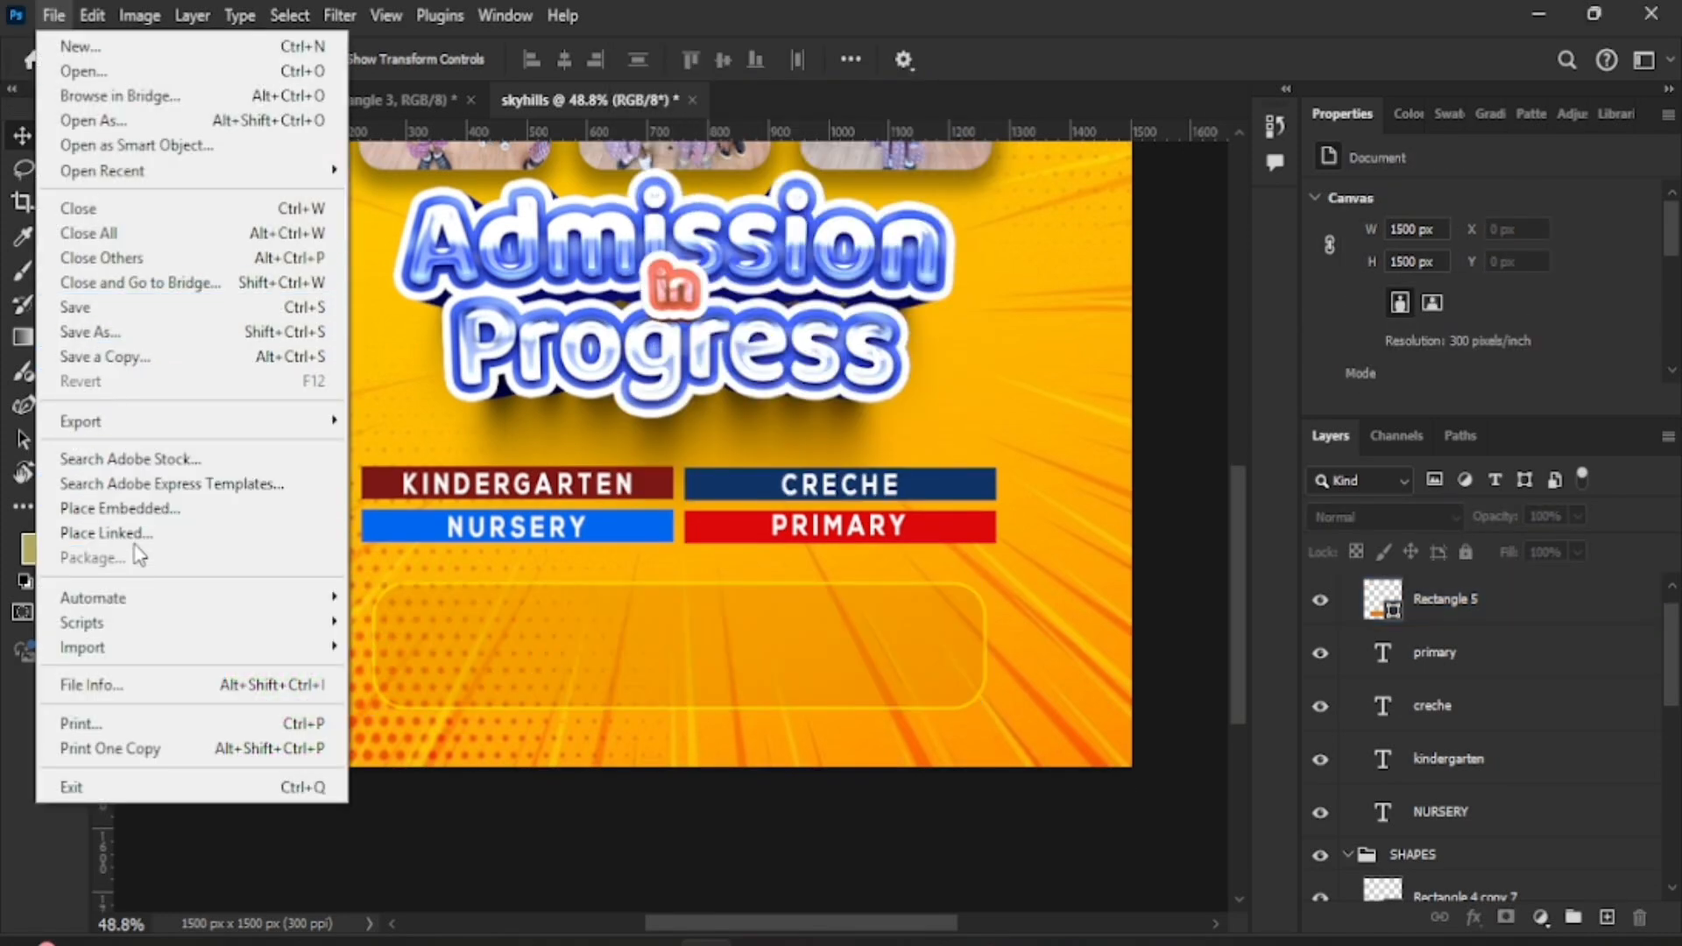
- Place the phone icon image embedded and shrink it to about 16%
left_click(543, 495)
left_click(593, 246)
double_click(593, 246)
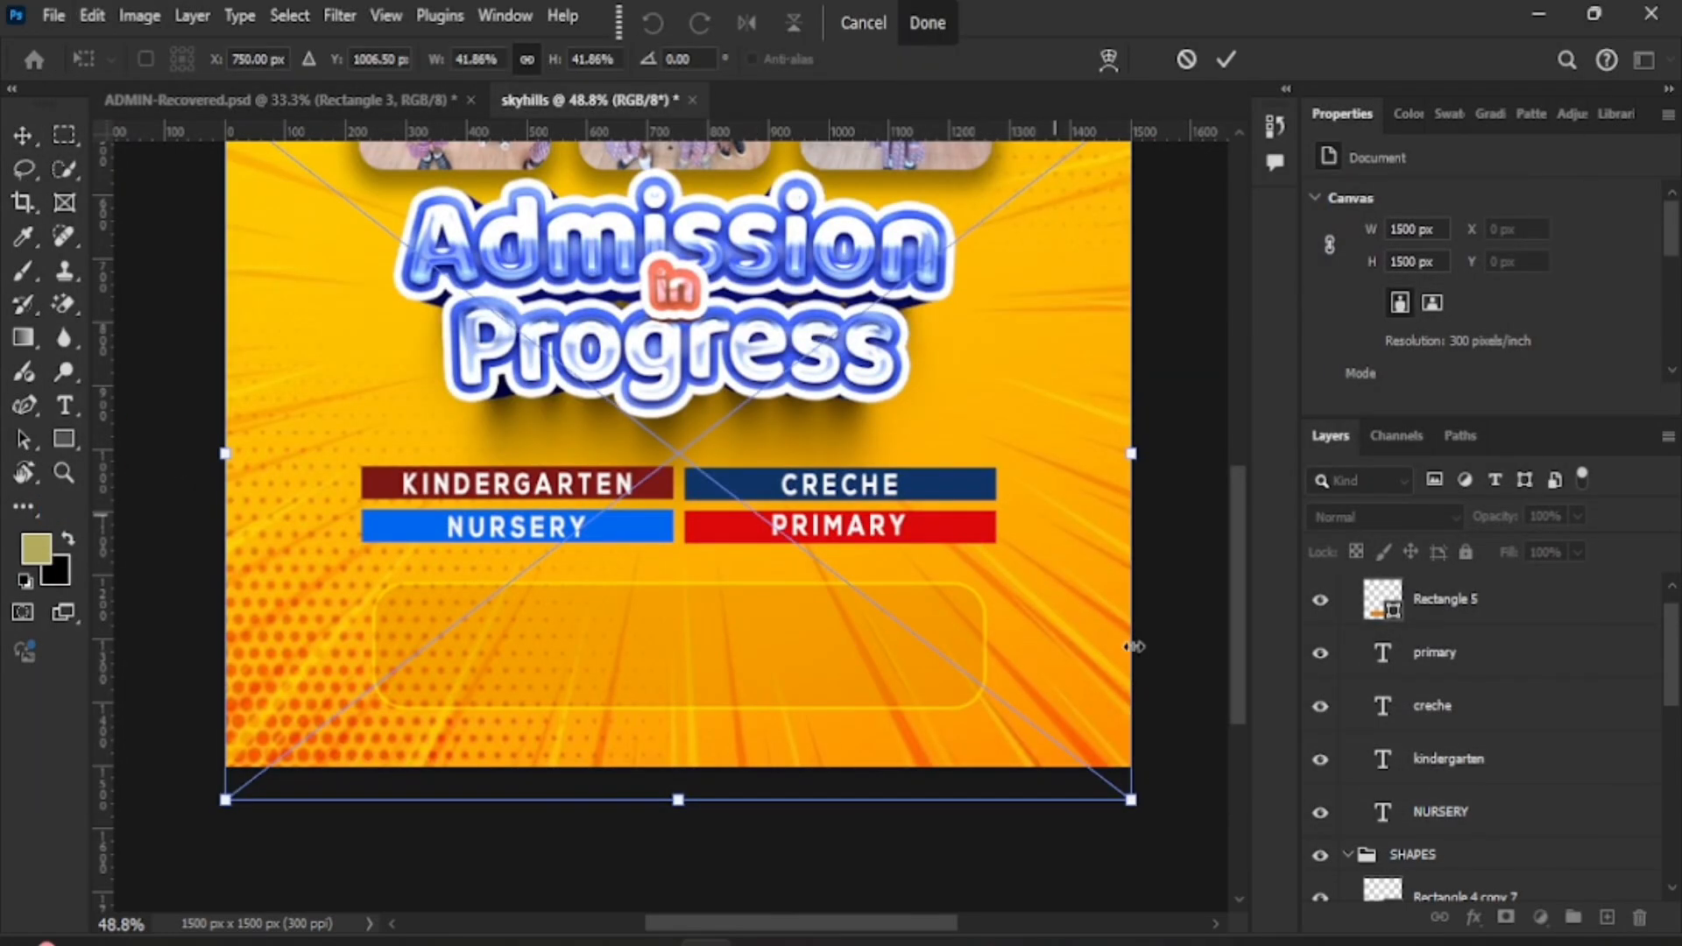
left_click_drag(1133, 800, 850, 584)
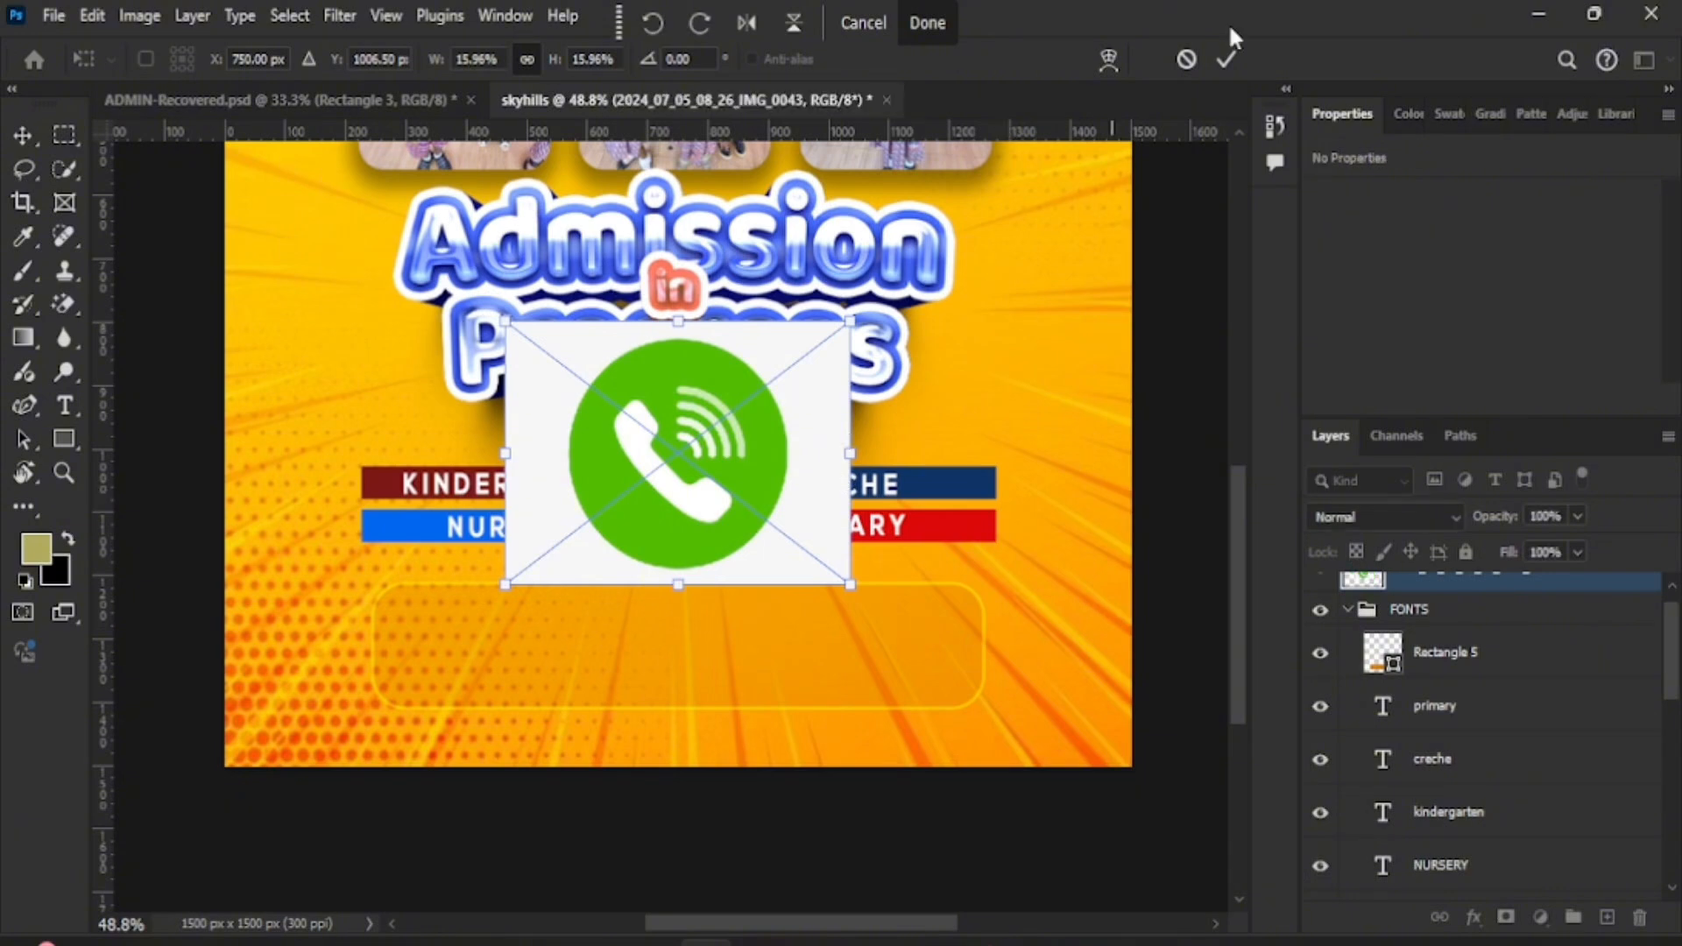
left_click(1227, 61)
- Rasterize the phone icon and erase its white background with the Magic Eraser
left_click(74, 302)
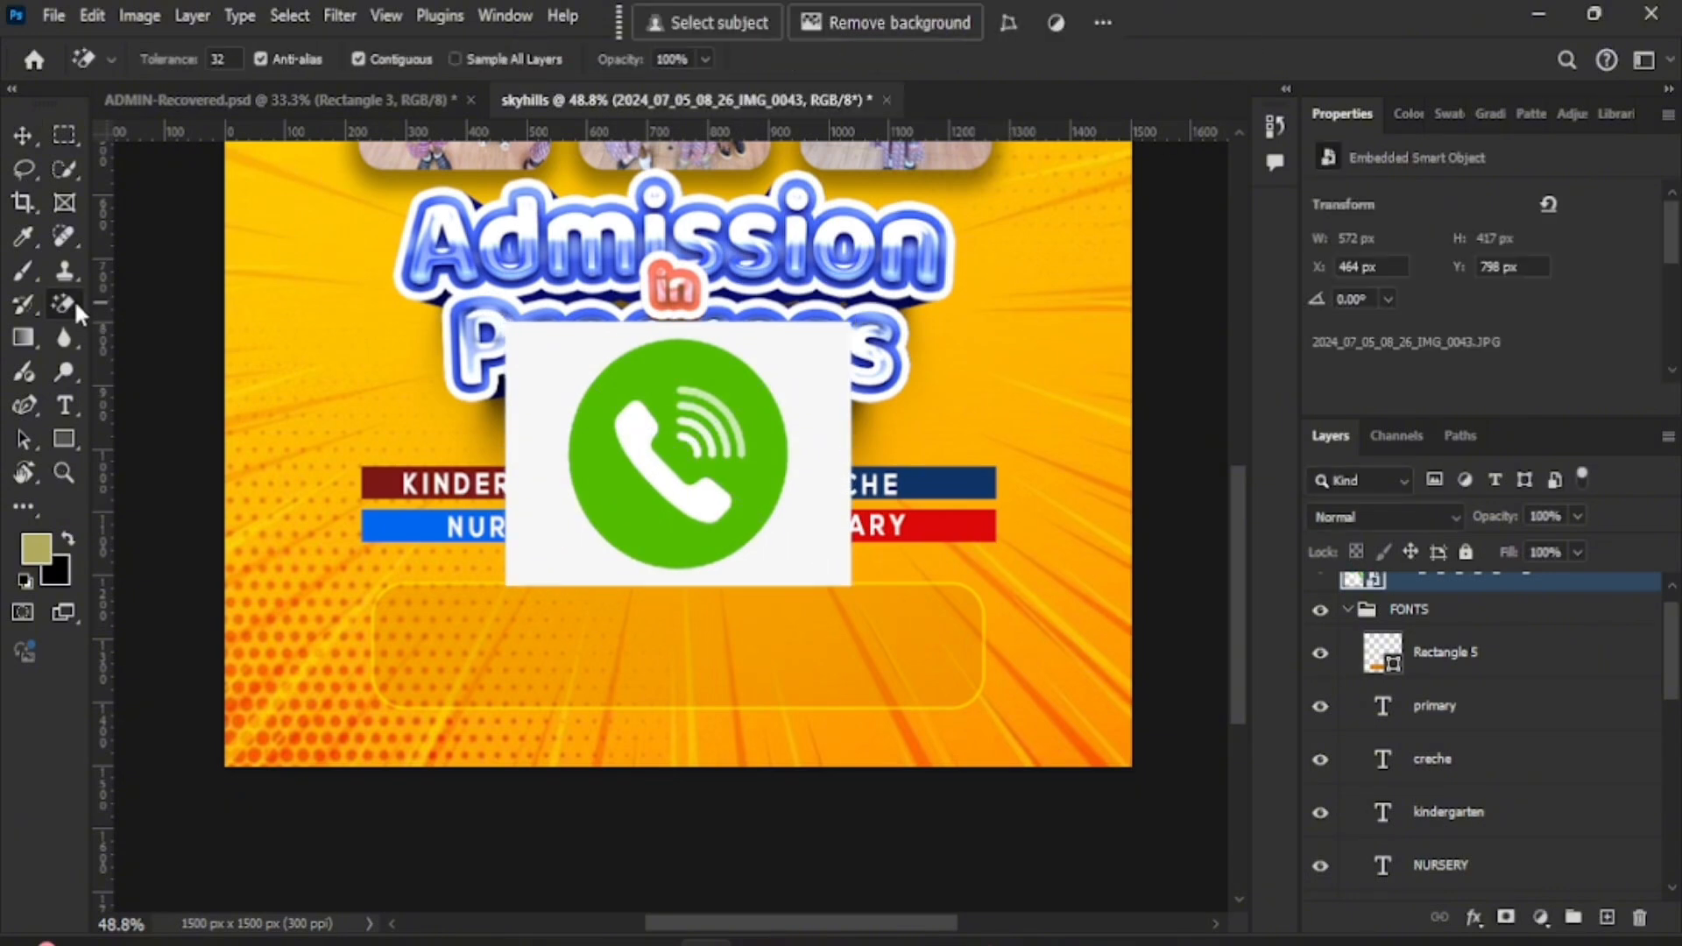
right_click(75, 304)
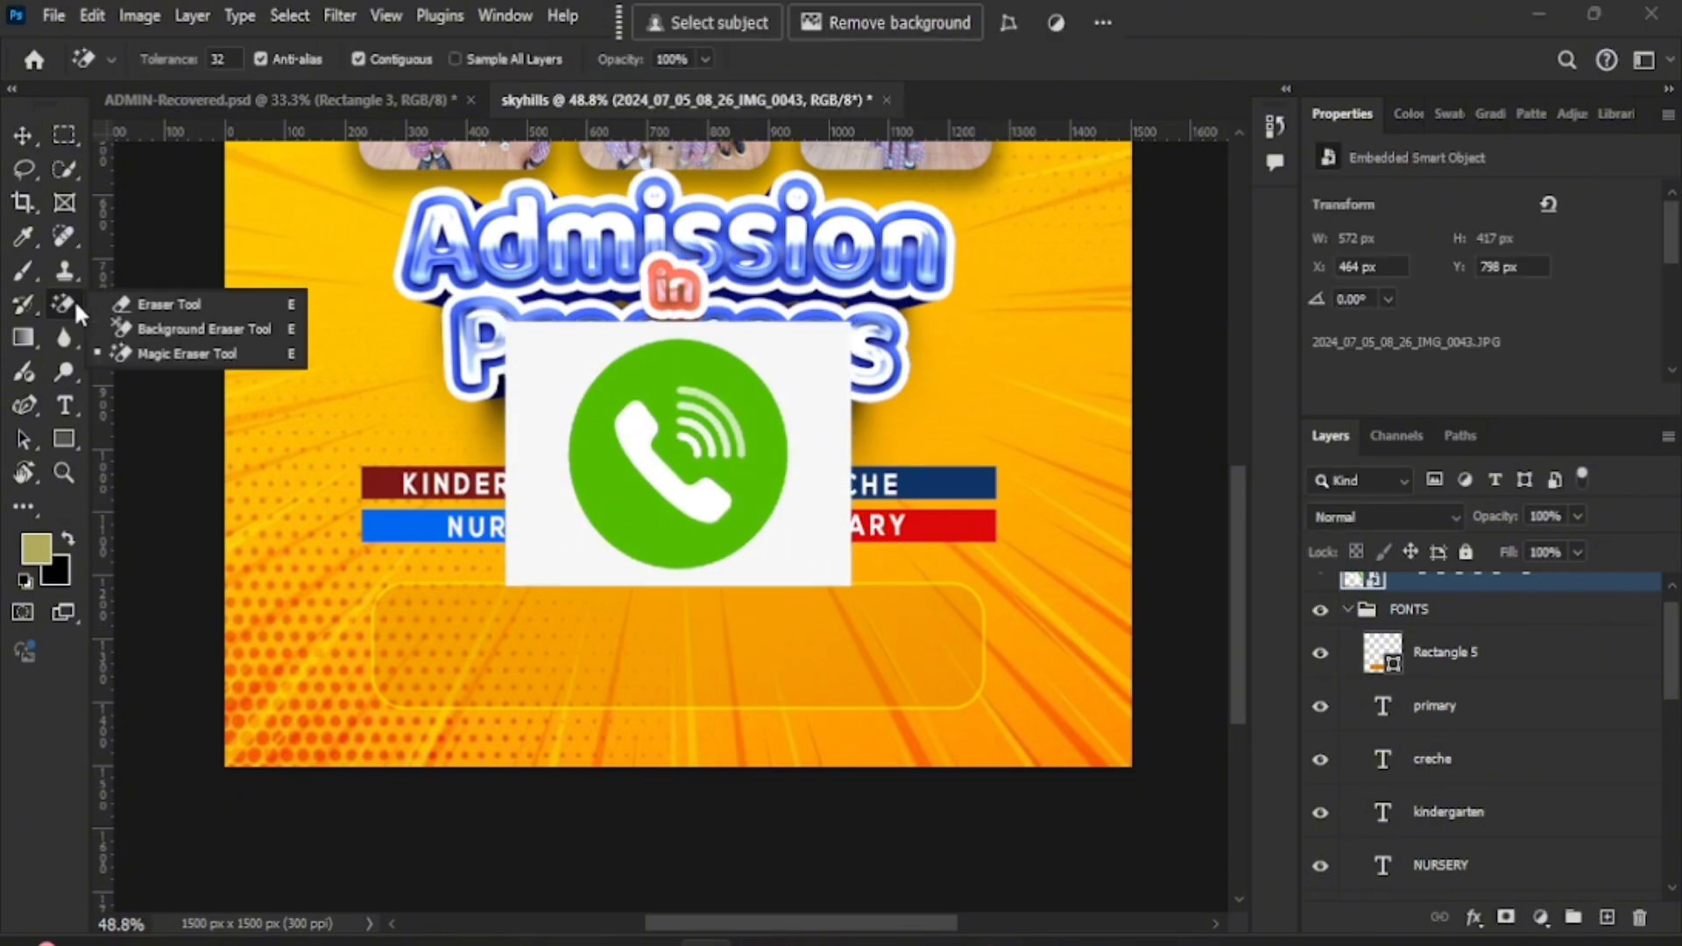
left_click(139, 352)
left_click(561, 427)
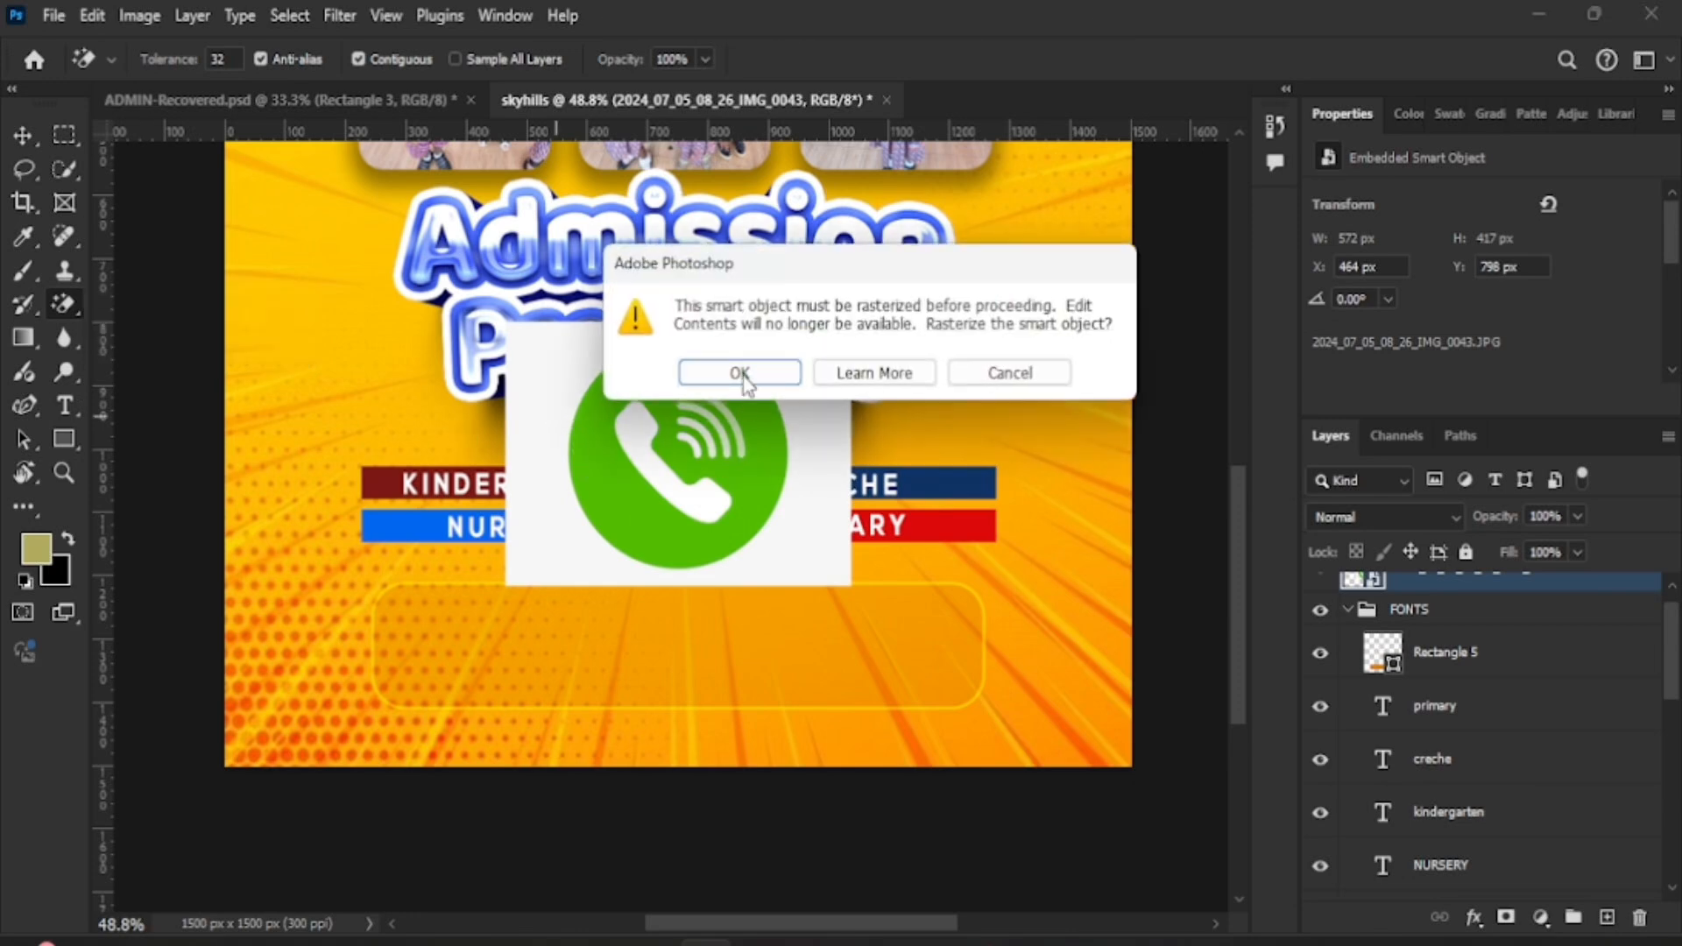
key("Return")
left_click(567, 363)
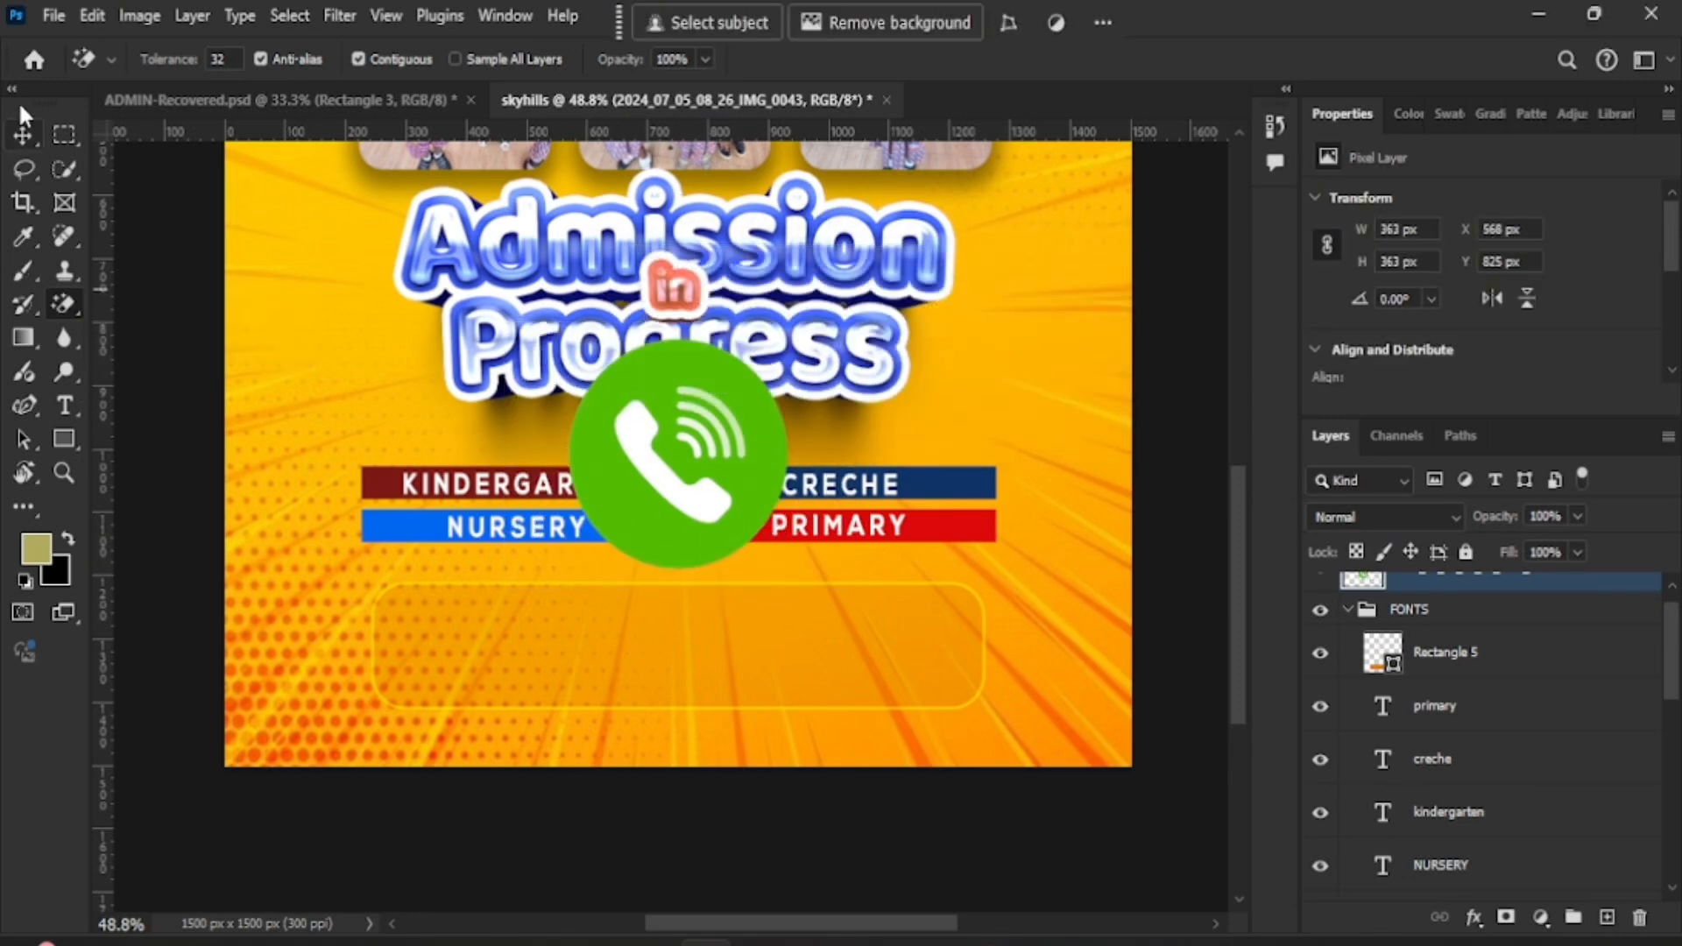
- Move the phone icon into the left side of the rounded box and commit it
left_click(23, 135)
left_click_drag(595, 383, 450, 675)
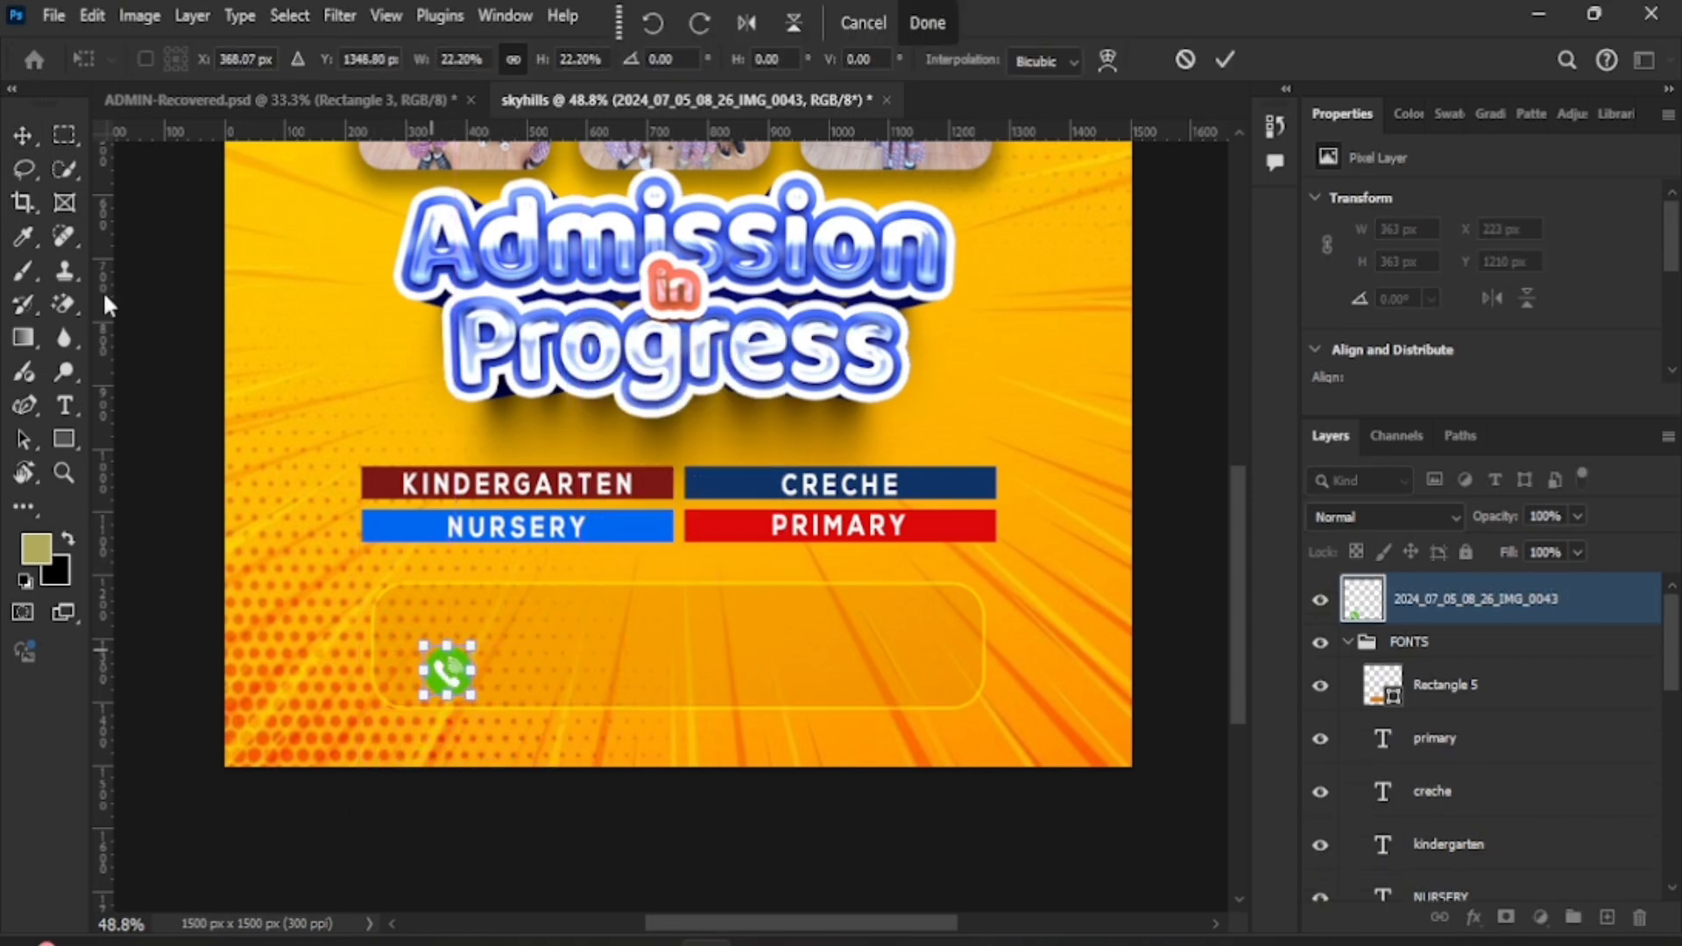
left_click(54, 15)
left_click(129, 367)
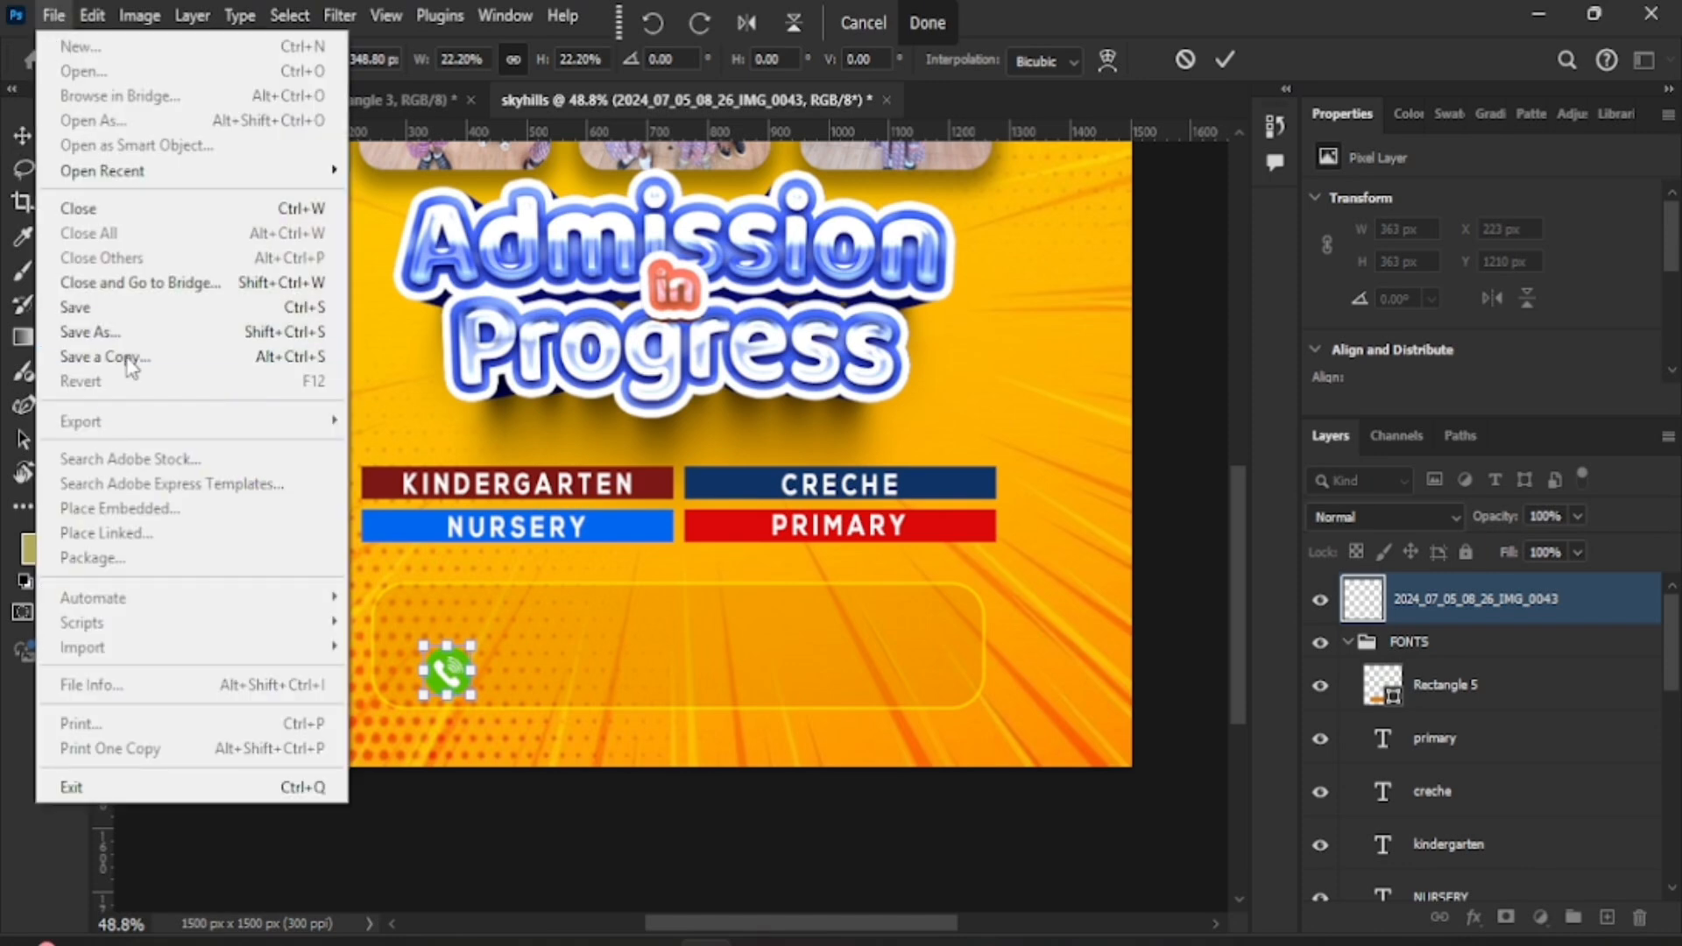
left_click(626, 651)
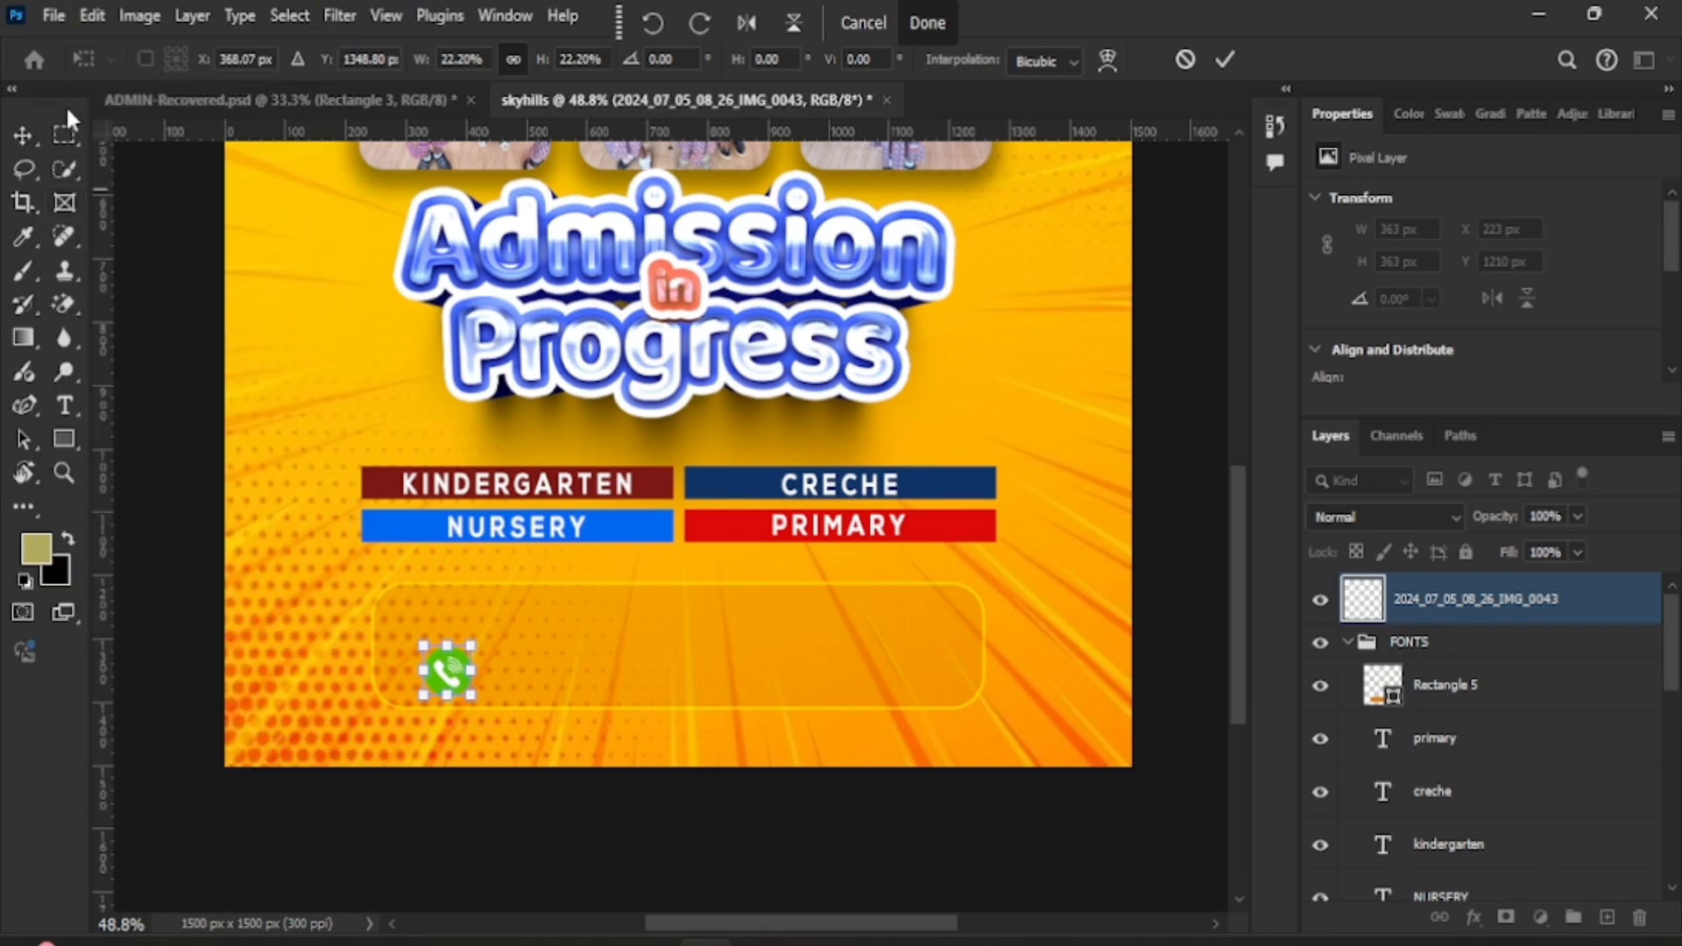
left_click(1224, 59)
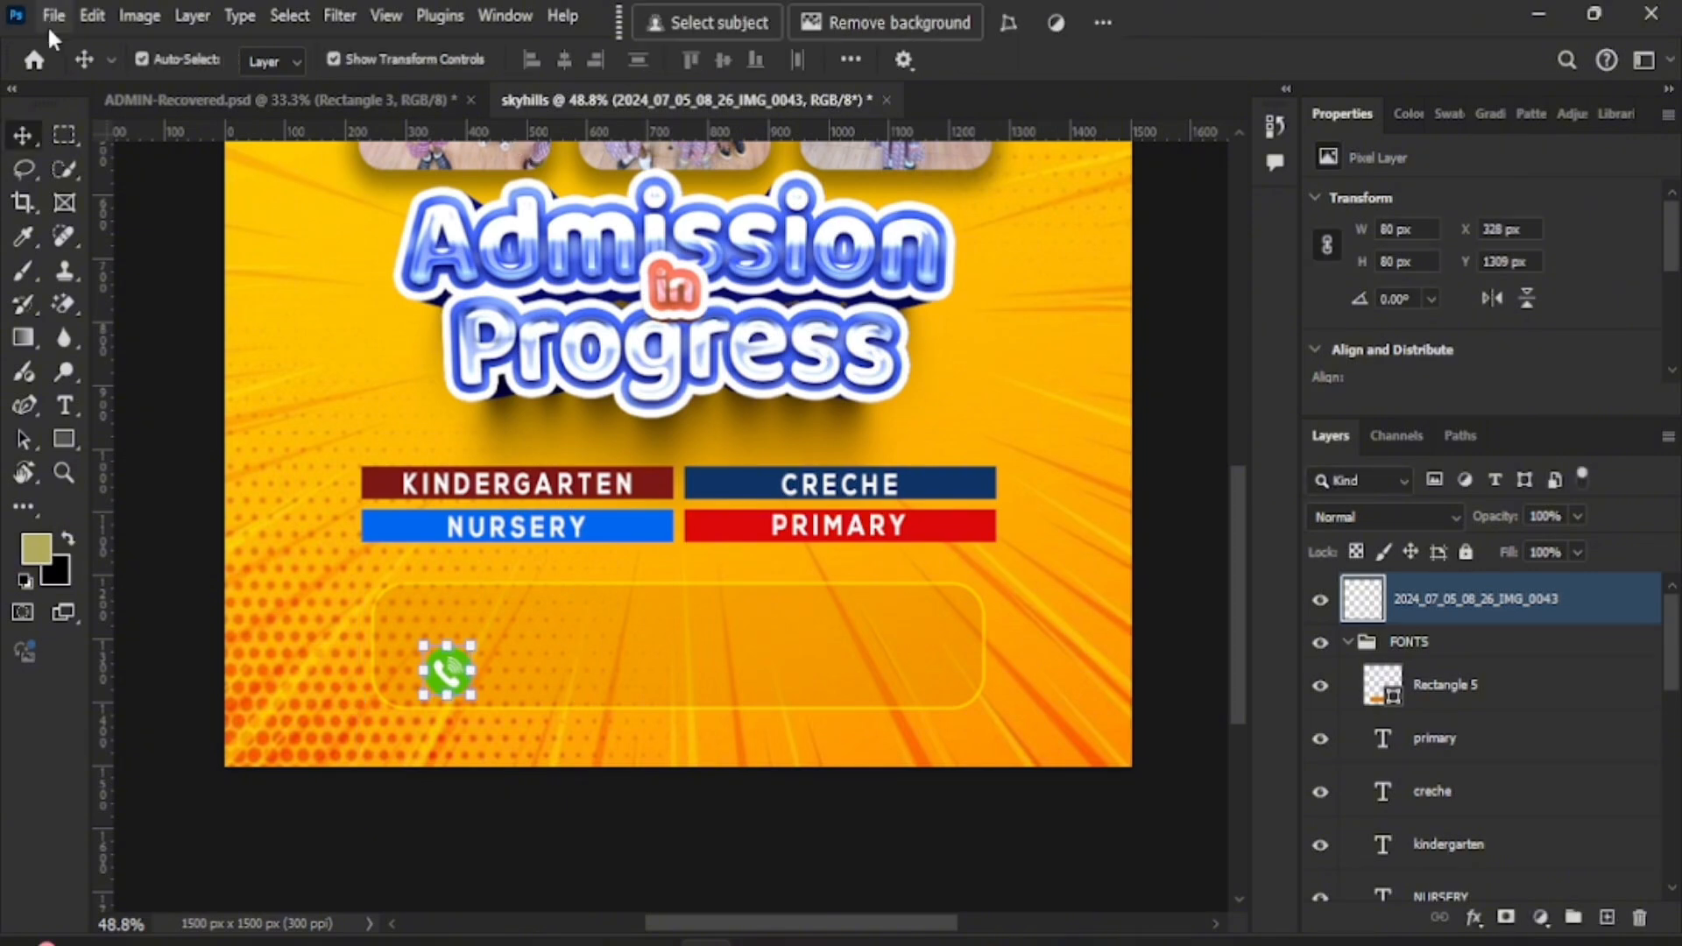
- Place the 005-whatsapp icon embedded and shrink it above the phone icon
left_click(54, 16)
left_click(96, 496)
left_click(406, 225)
double_click(406, 230)
left_click_drag(1099, 899, 815, 665)
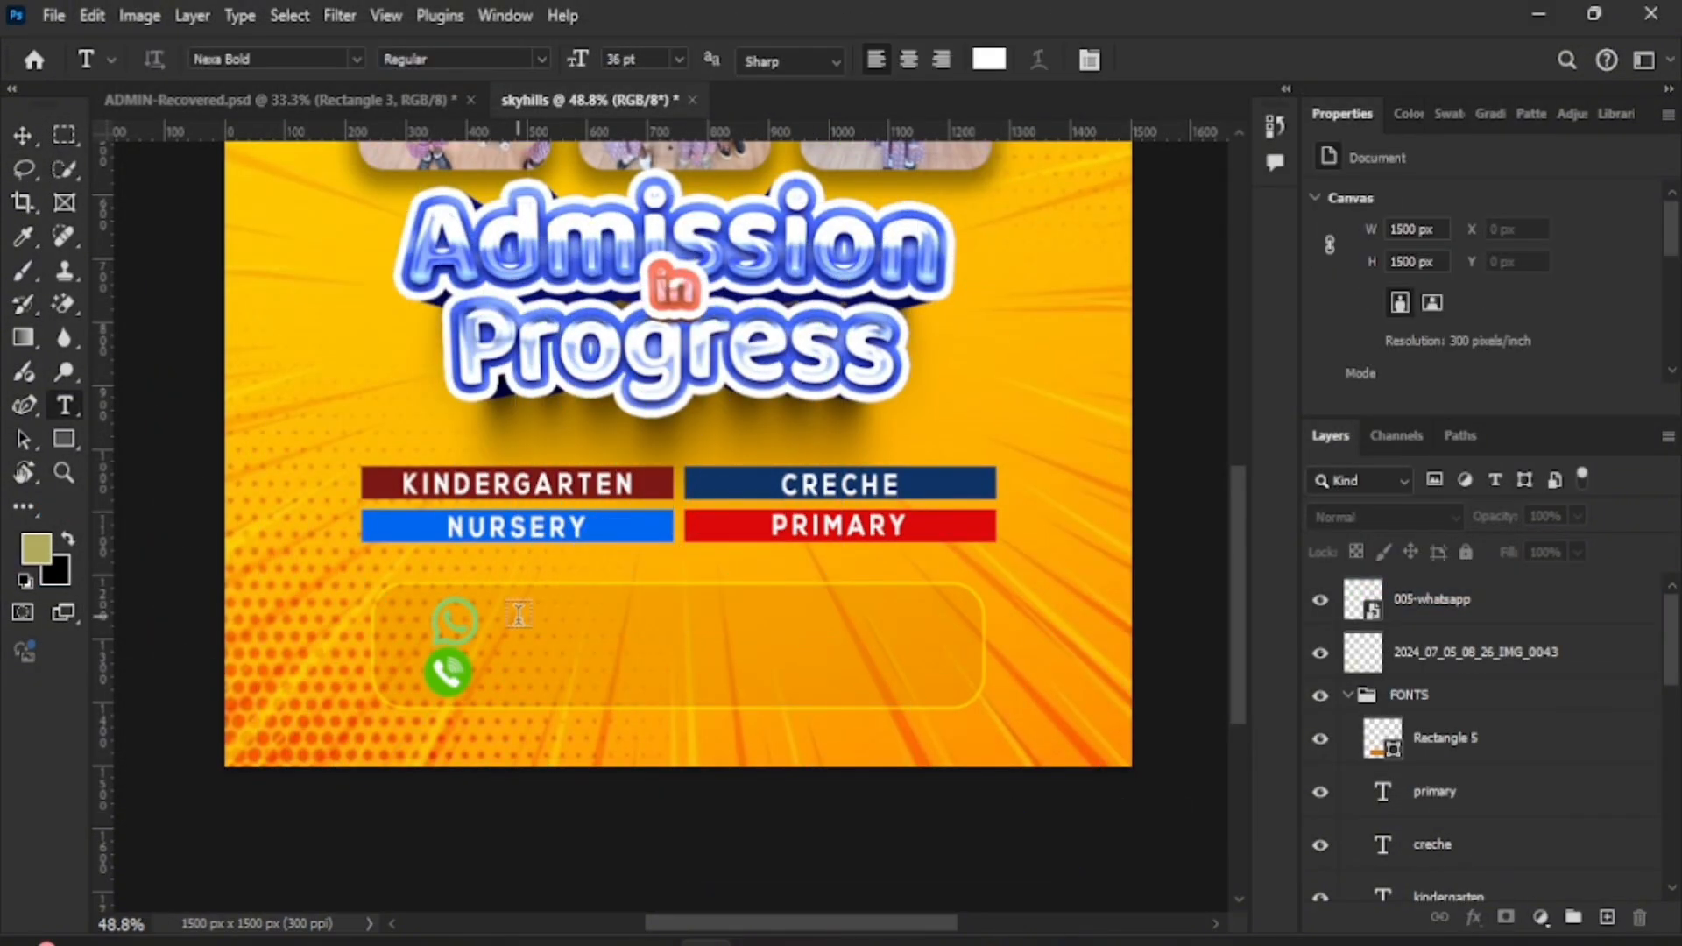
- Type the first contact phone number in black (000000) beside the icons
left_click(518, 614)
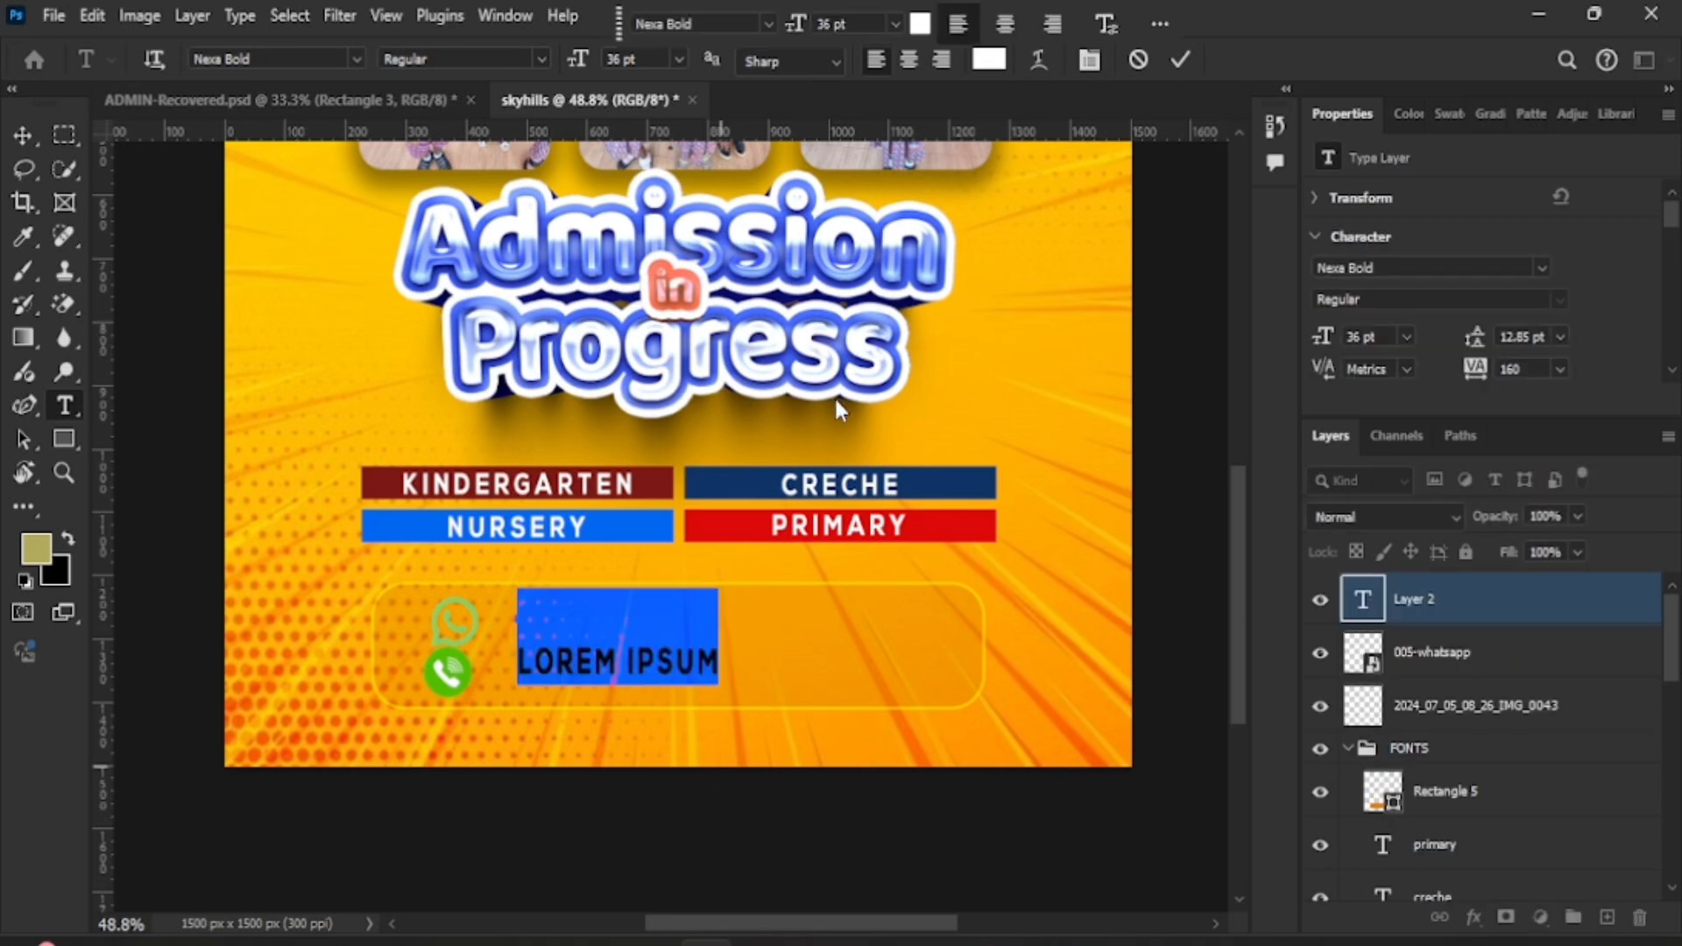
left_click(918, 25)
type("000000")
left_click(1553, 386)
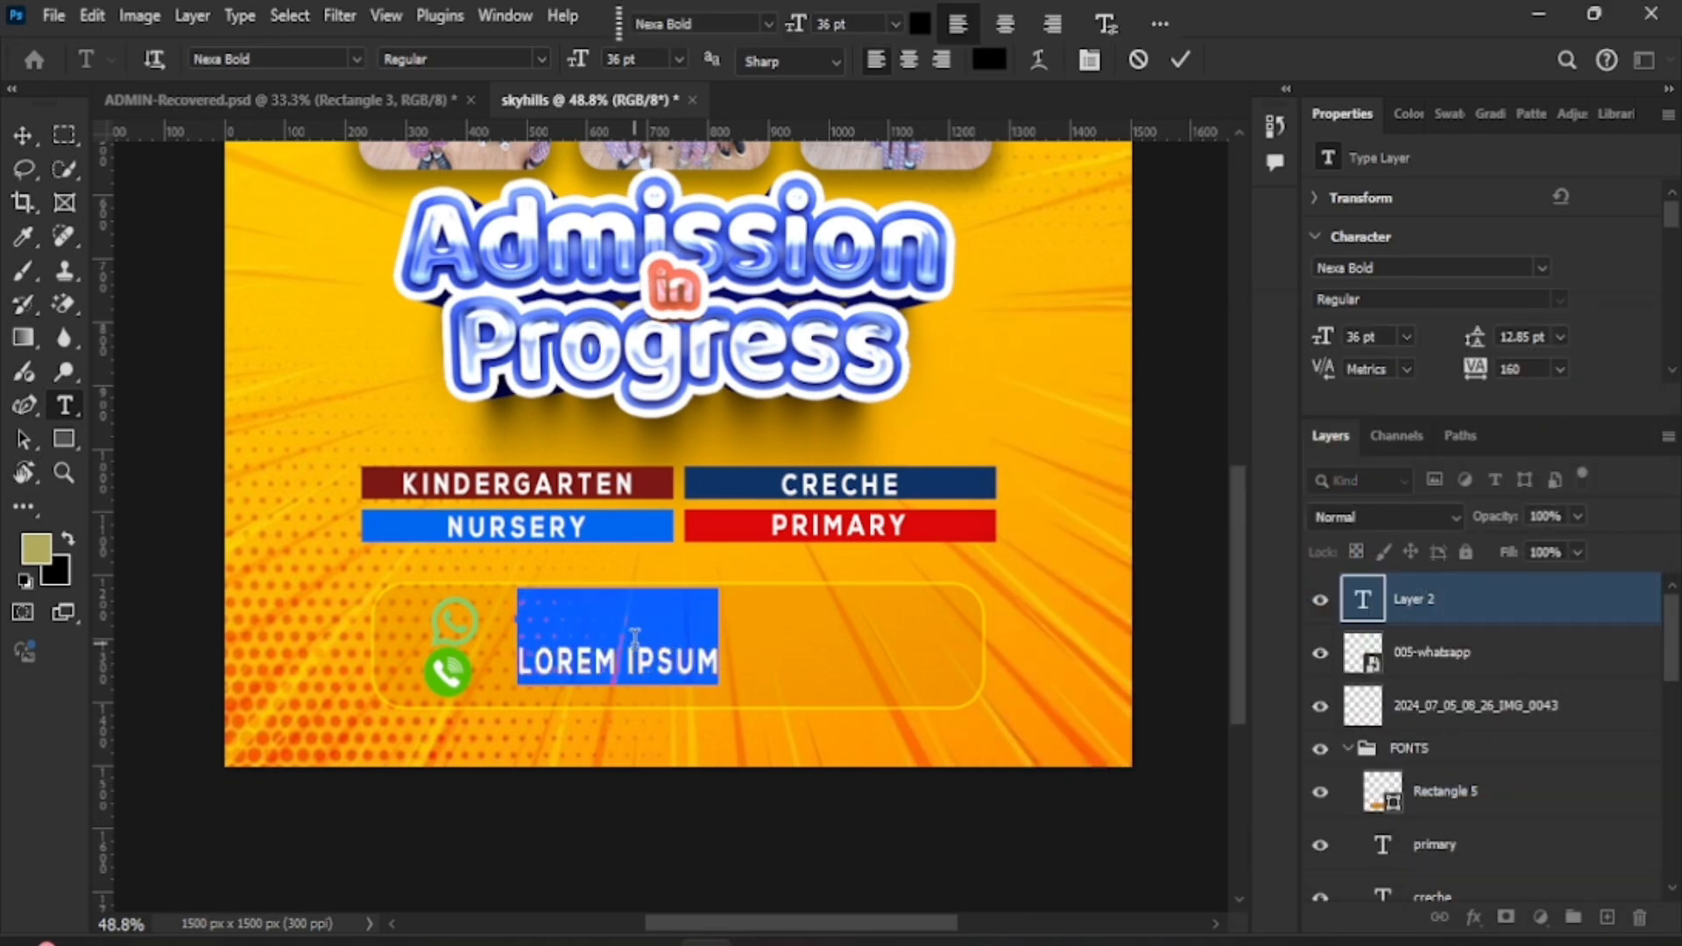
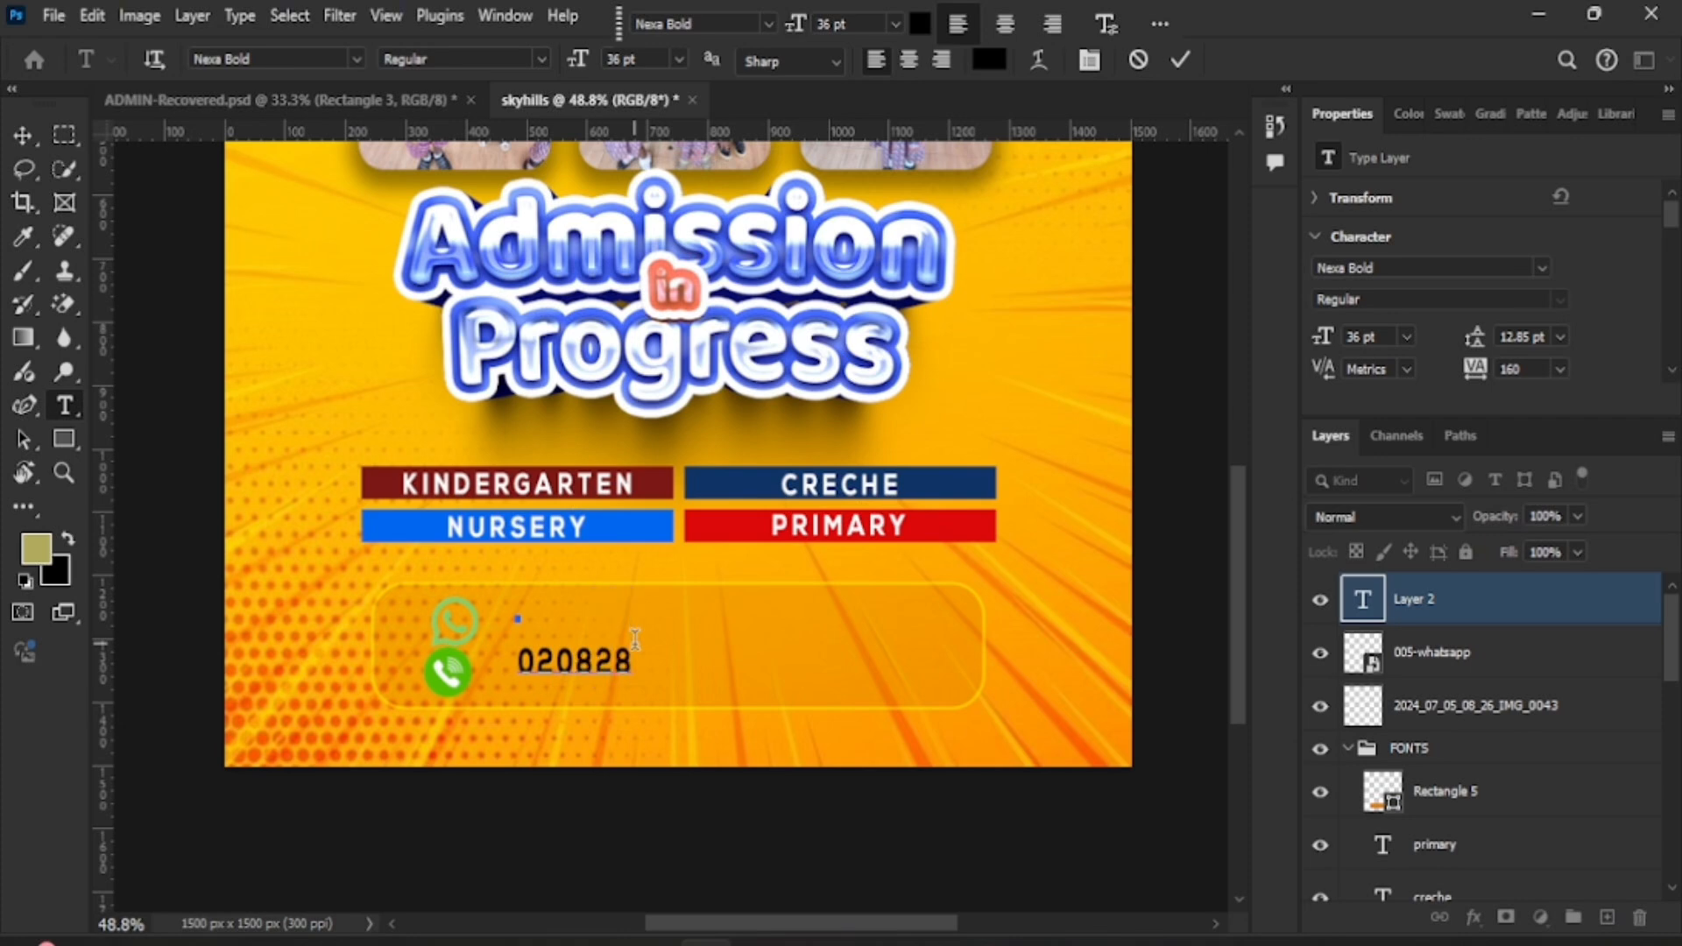
left_click(1181, 59)
- Copy the number onto a second line and retype it with the second phone number
key("v")
mouse_move(611, 667)
left_mouse_down()
mouse_move(611, 624)
mouse_move(610, 664)
left_mouse_up()
key("Return")
key("ctrl+j")
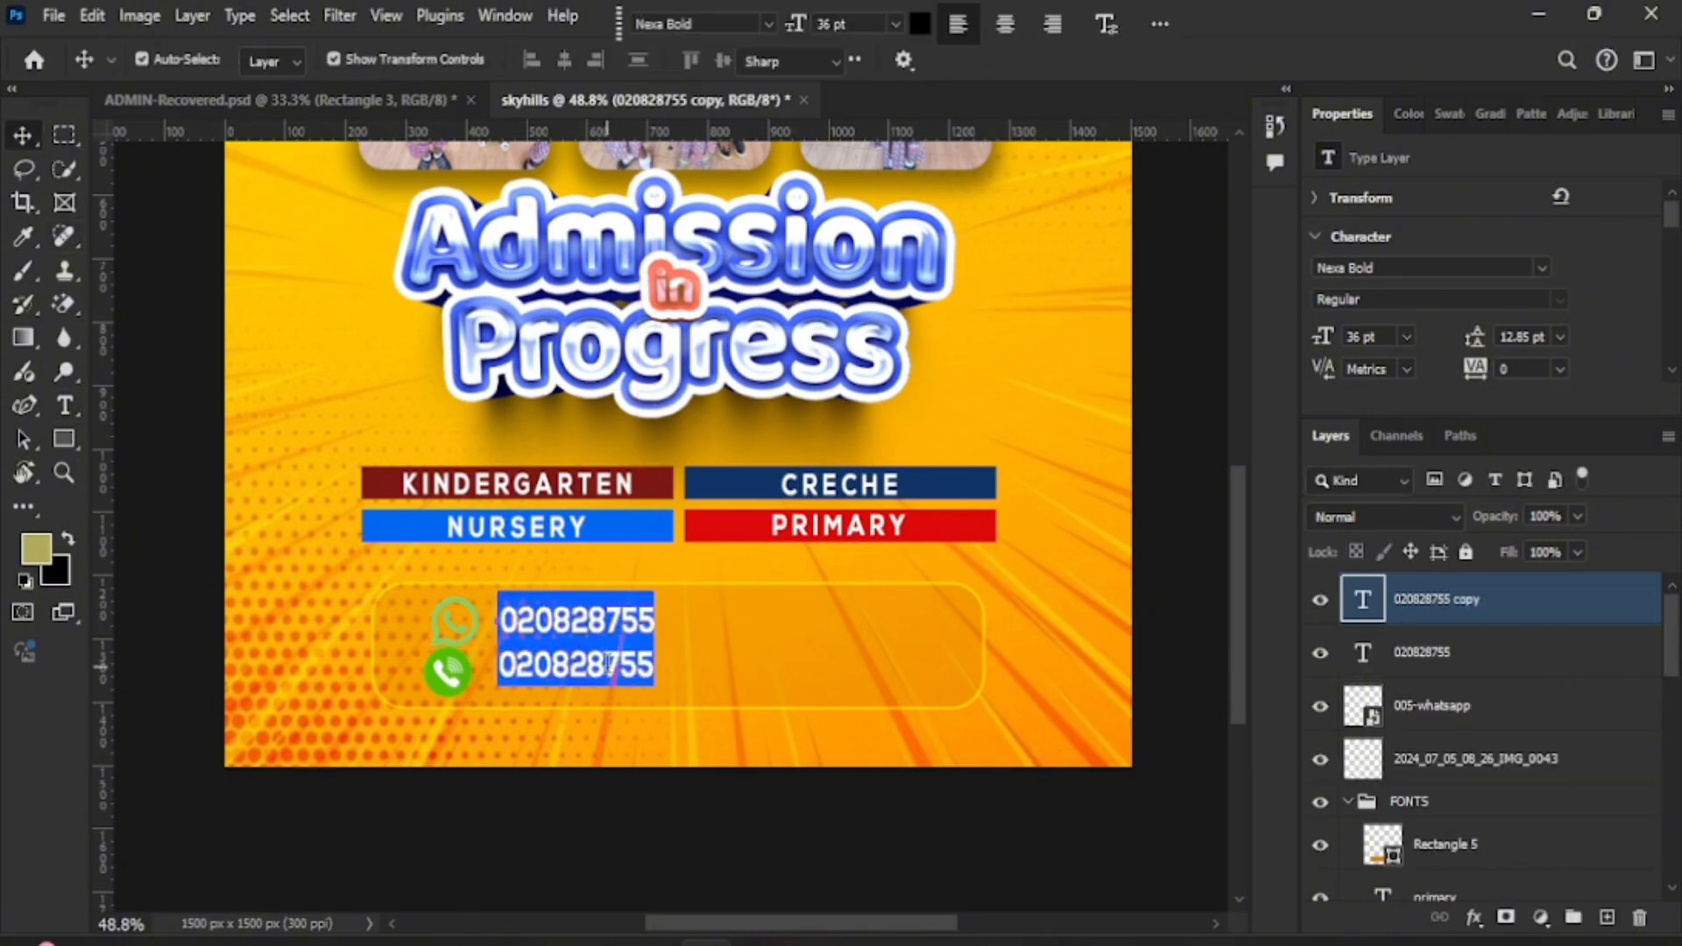
left_click(1180, 59)
key("v")
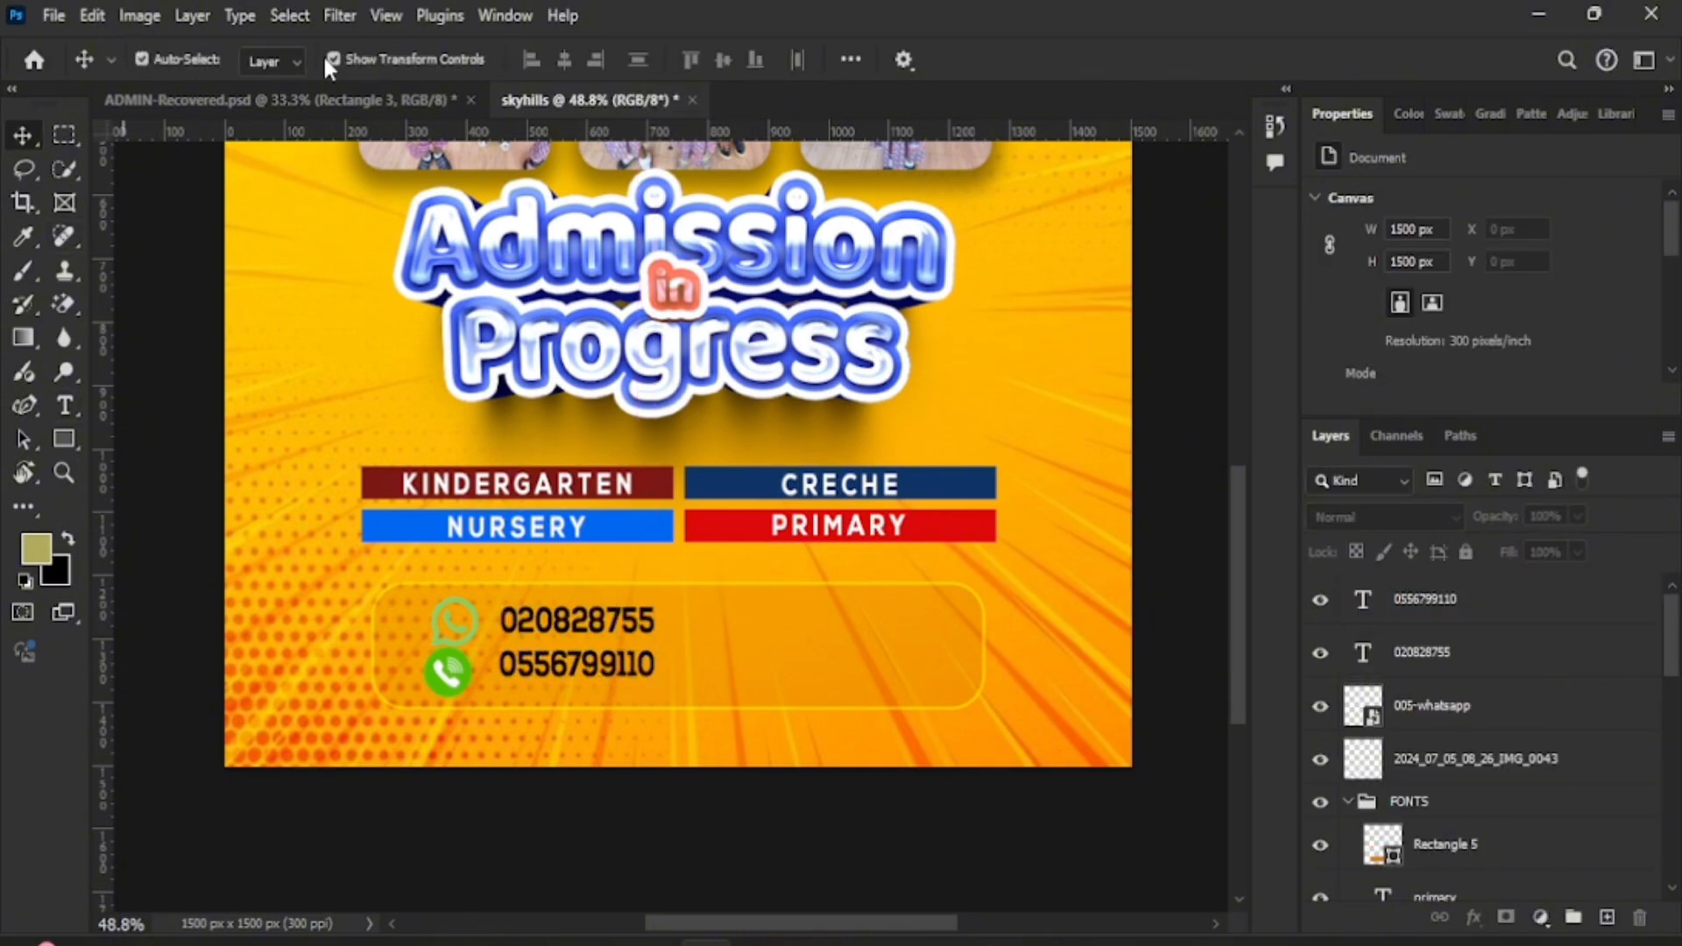
- Draw a black vertical Line 1 divider, about 123 px long, right of the numbers
left_click(73, 439)
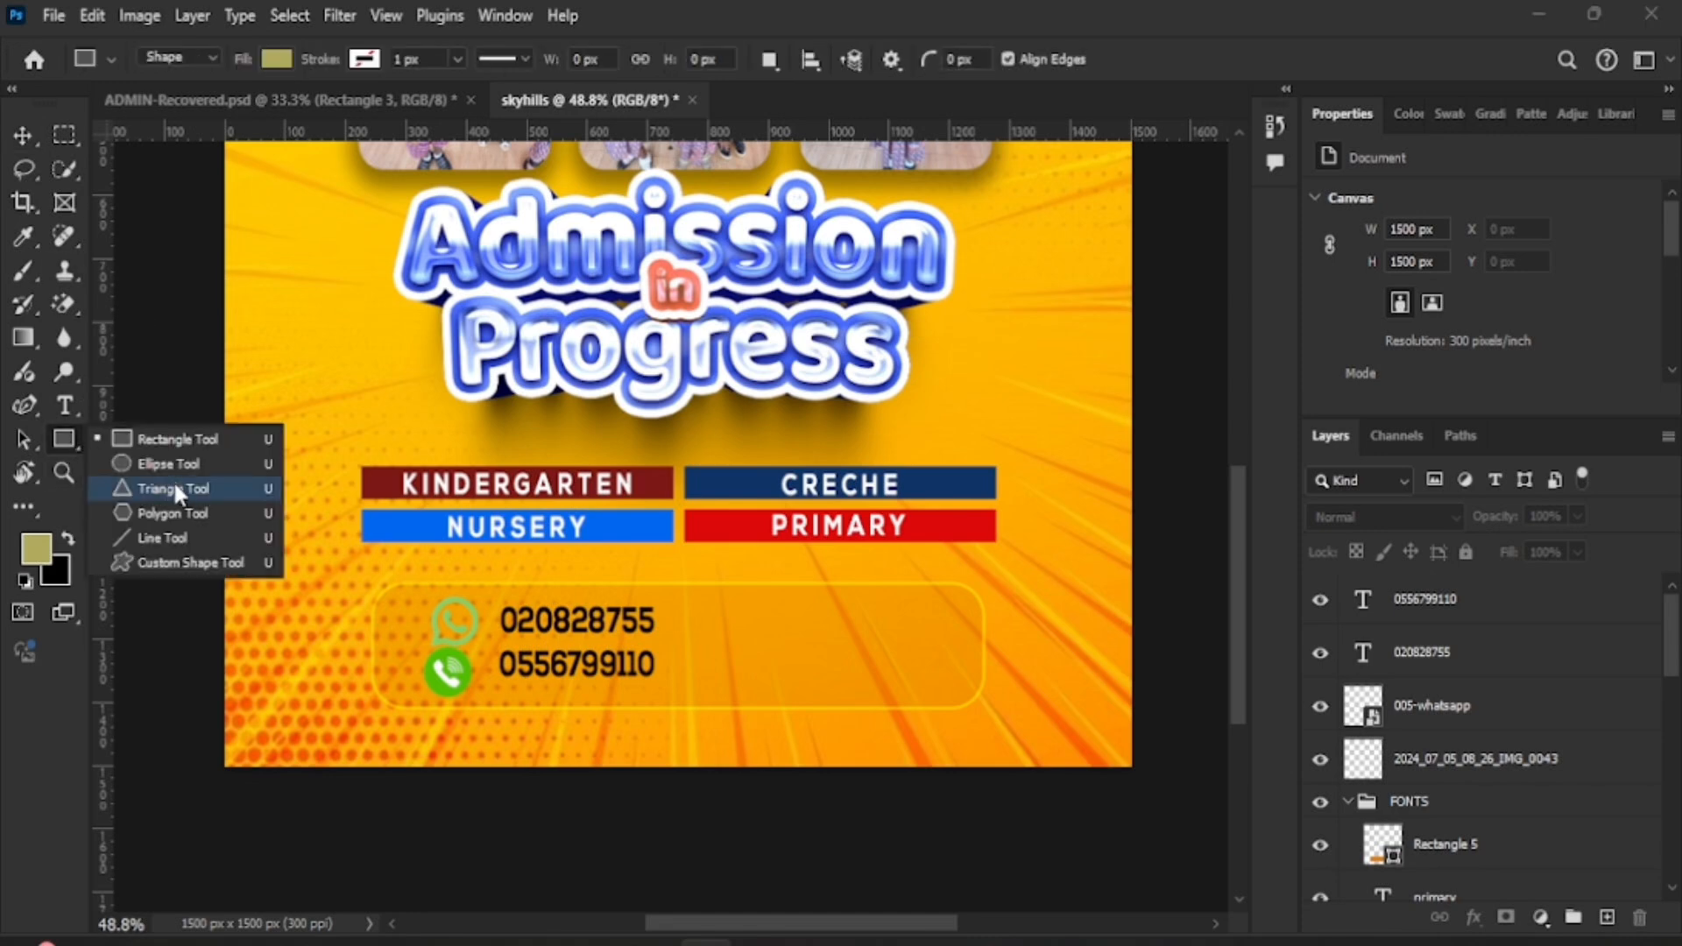
key("shift+u")
key("shift+u")
key("shift+u")
key("shift+u")
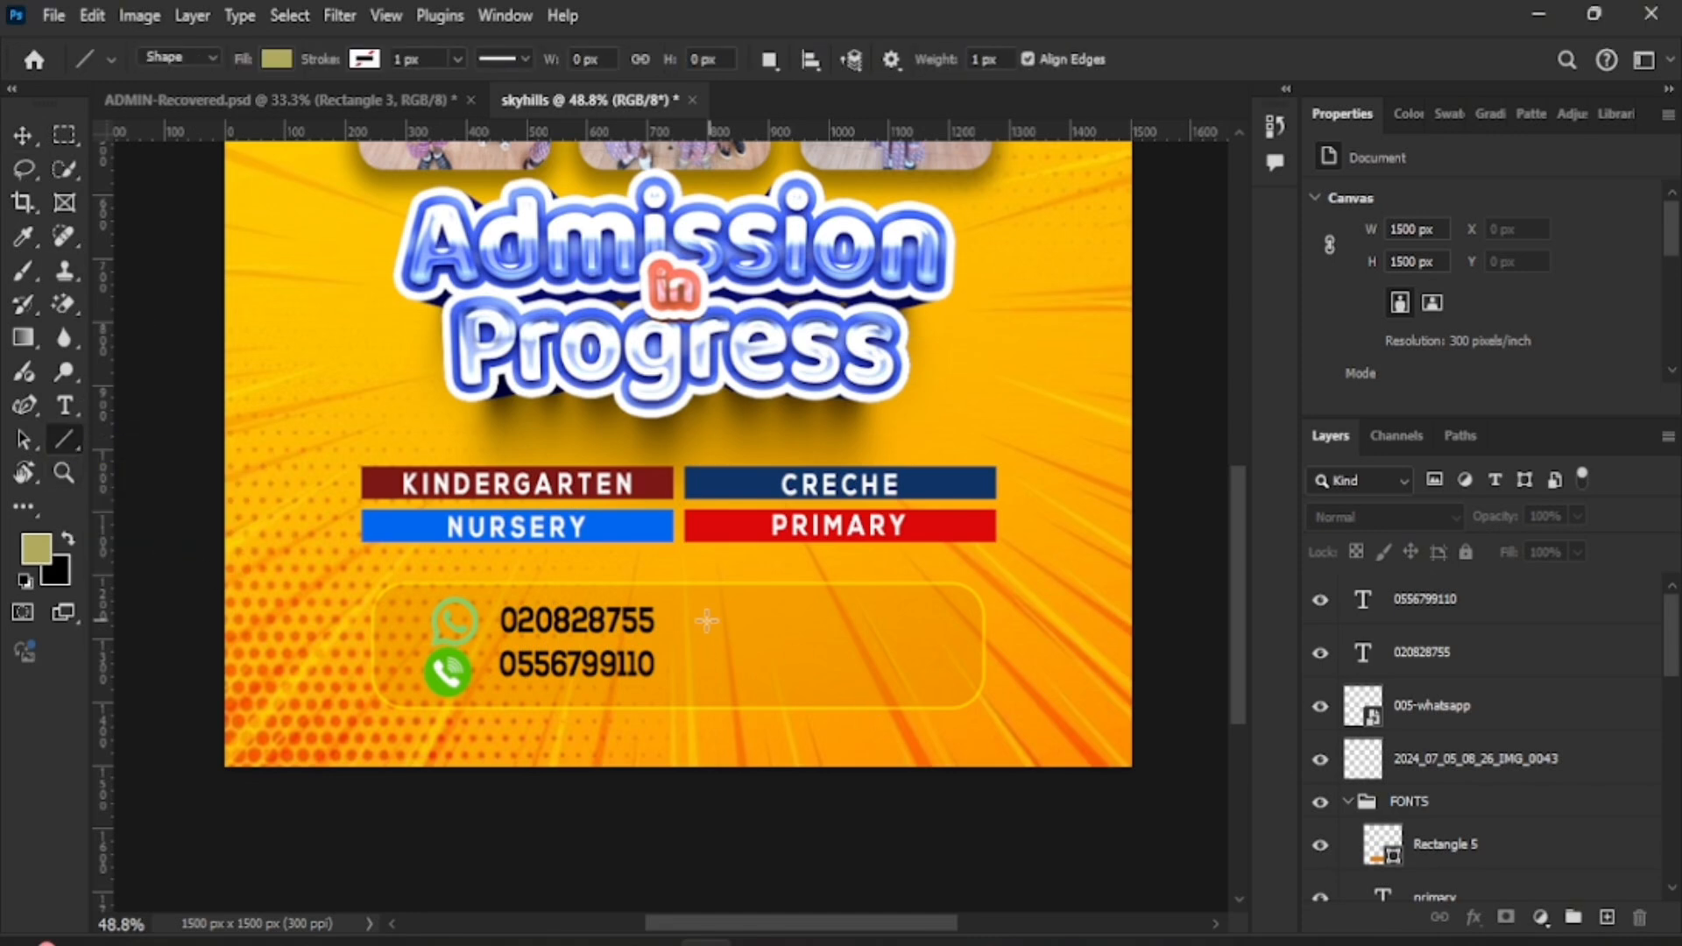
left_click_drag(700, 606, 699, 685)
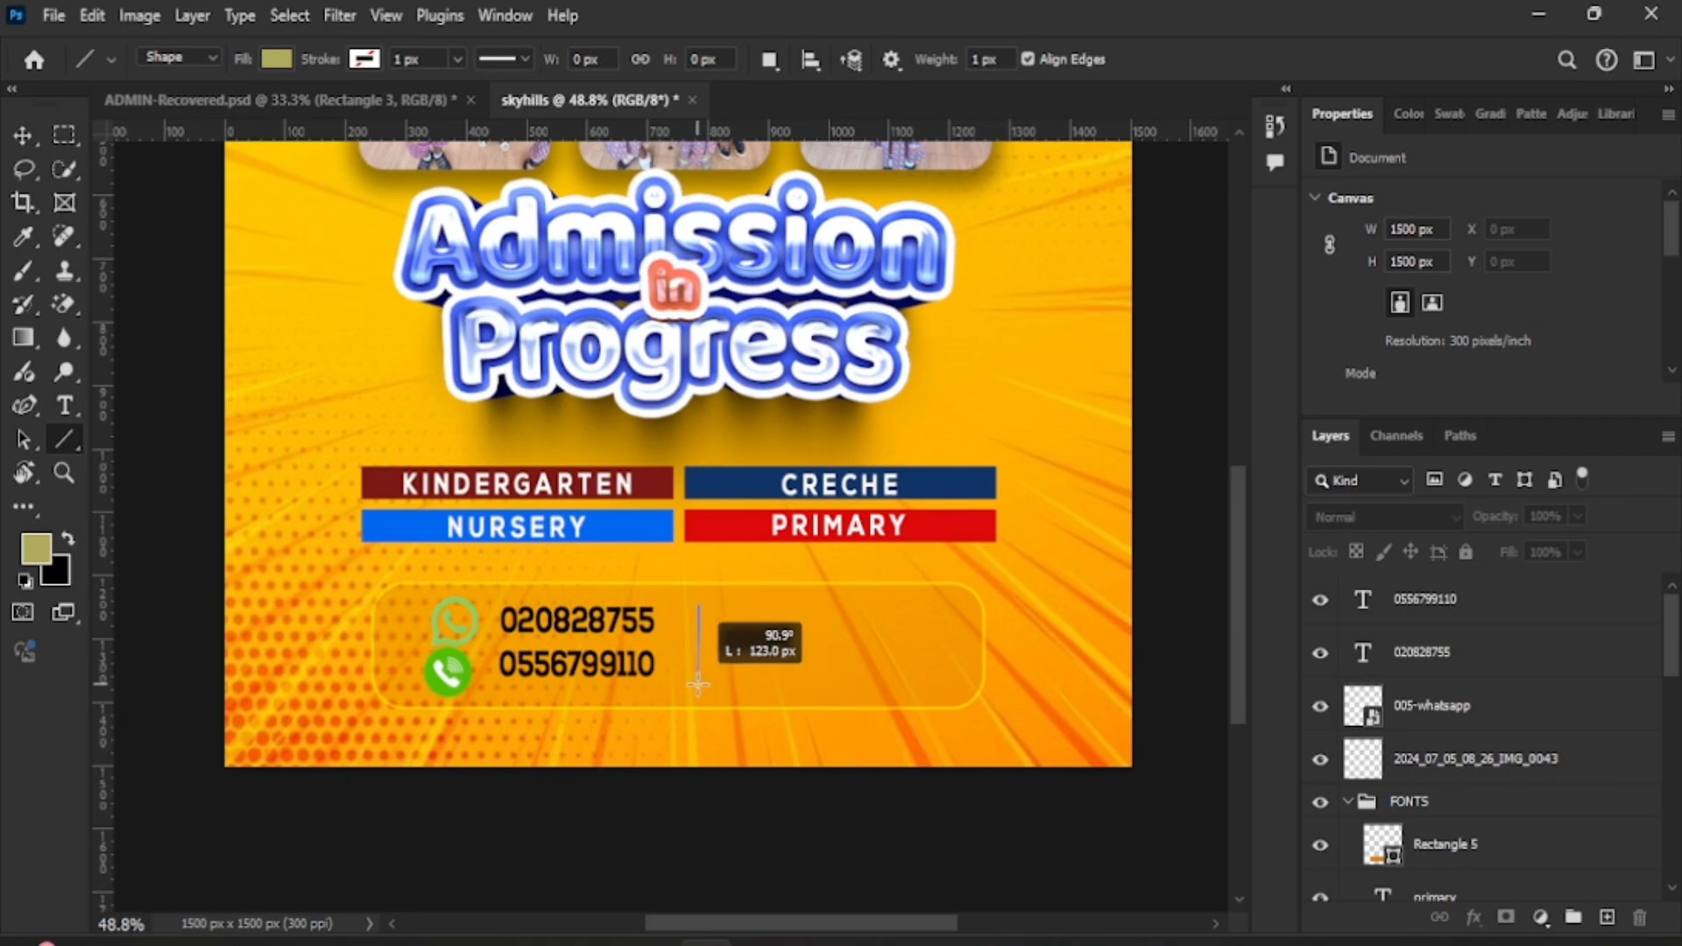
left_click_drag(699, 685, 699, 685)
left_click(282, 63)
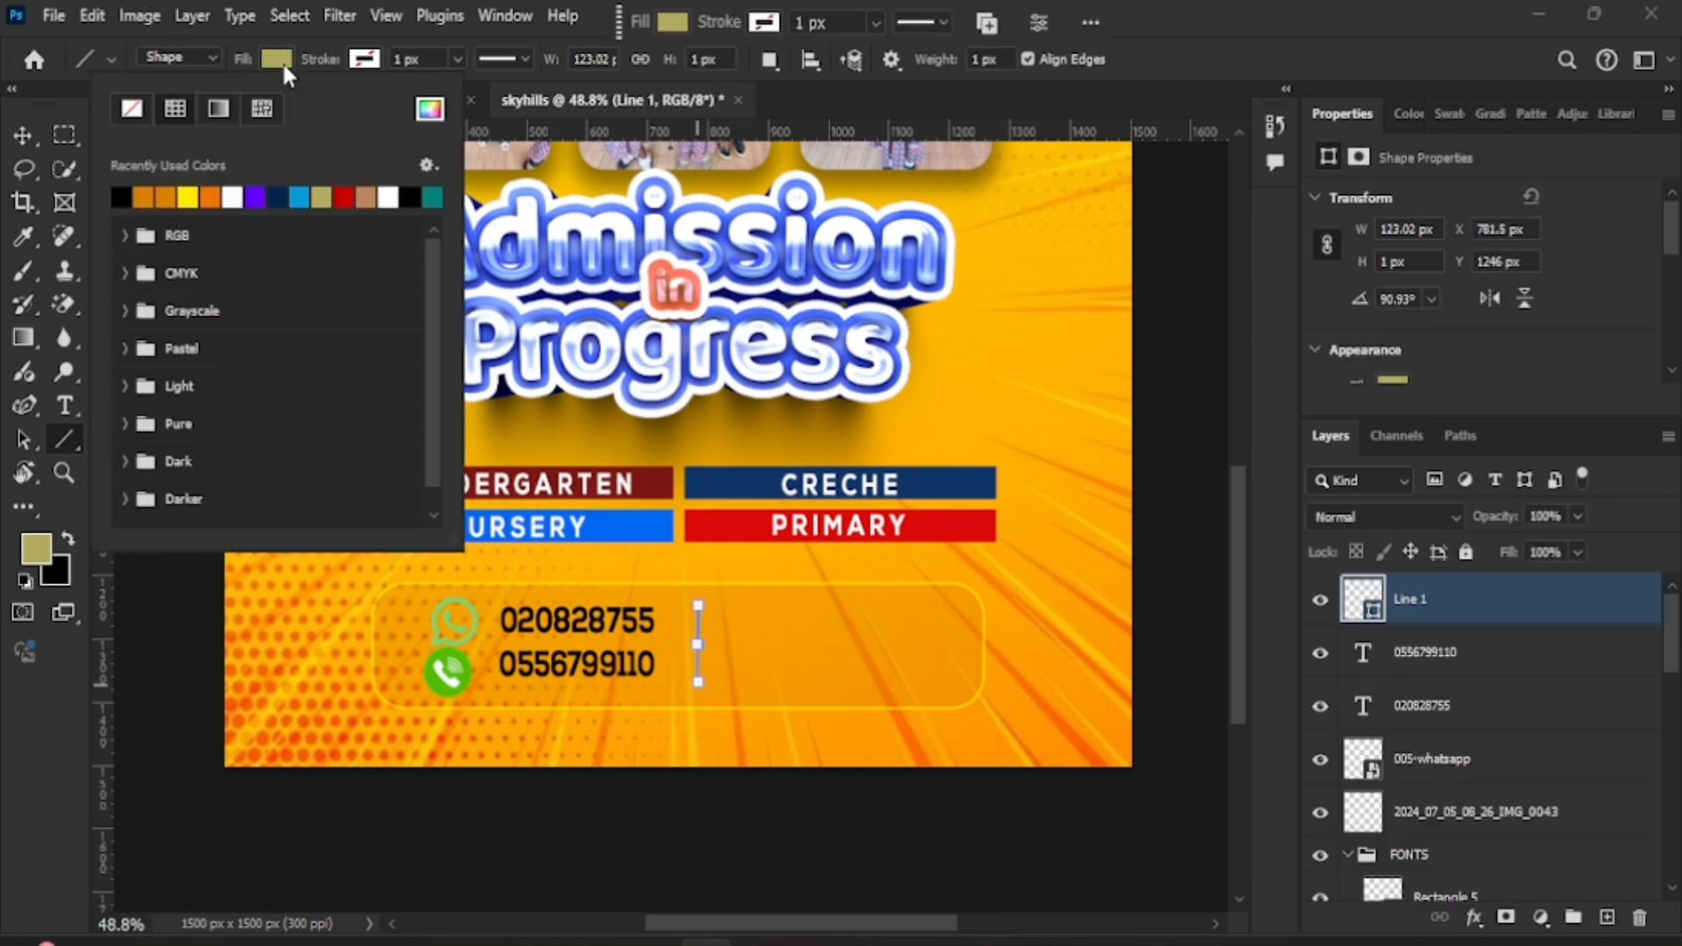
left_click(124, 200)
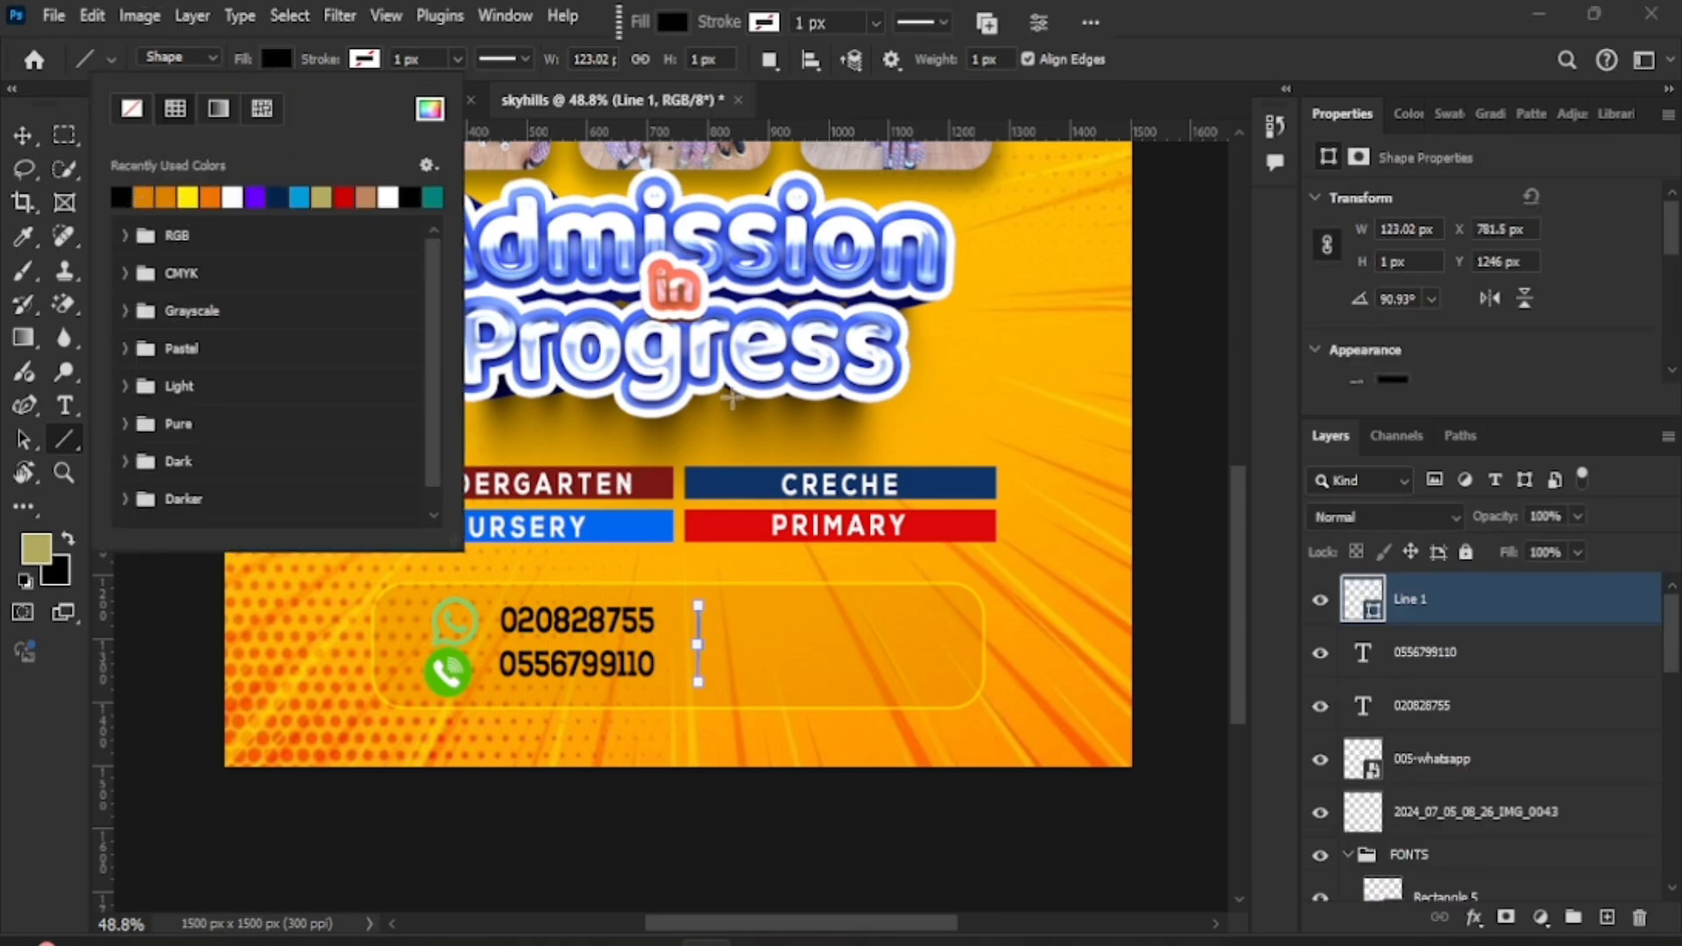
left_click(22, 135)
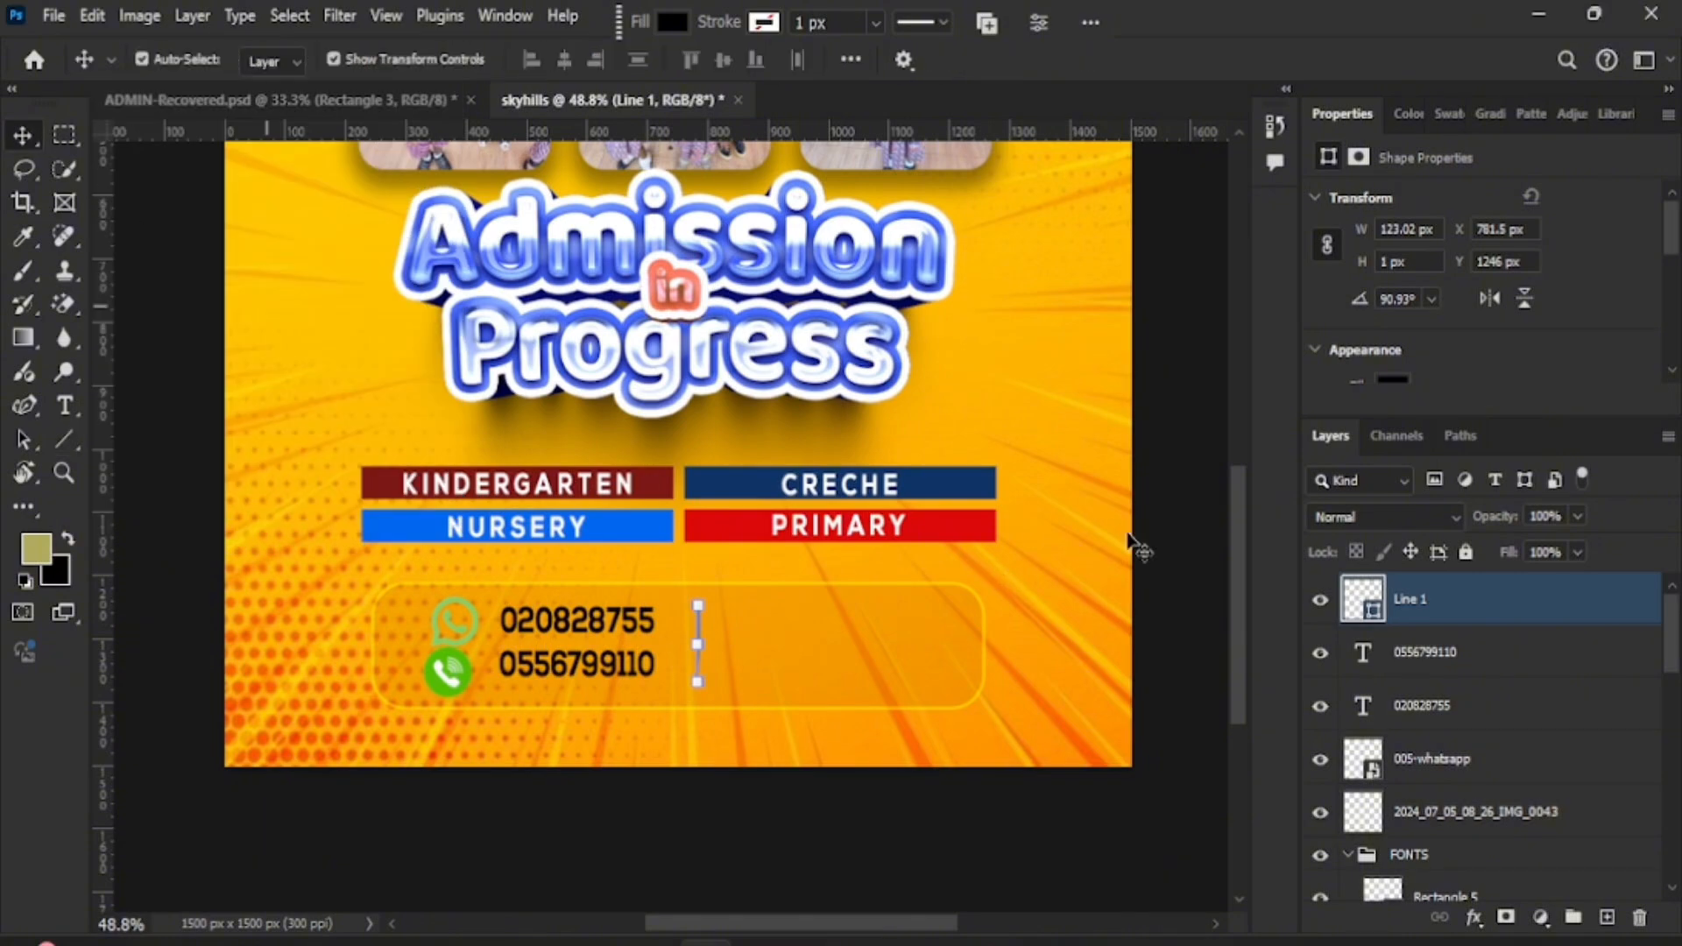
left_click(810, 701)
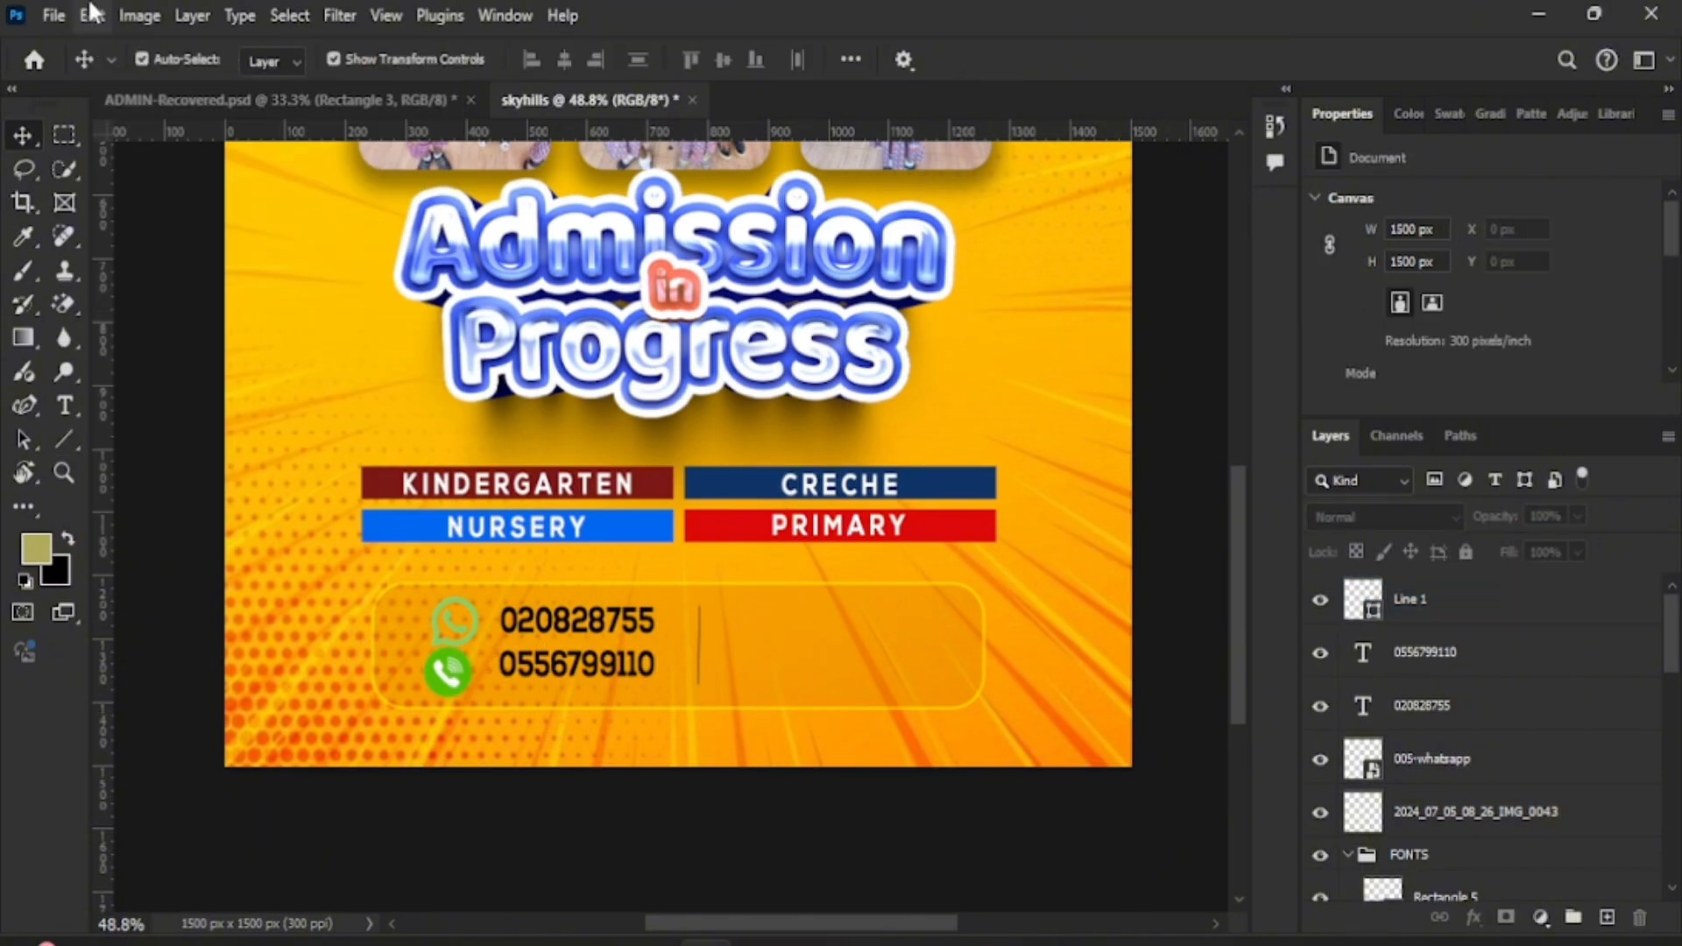
left_click(53, 15)
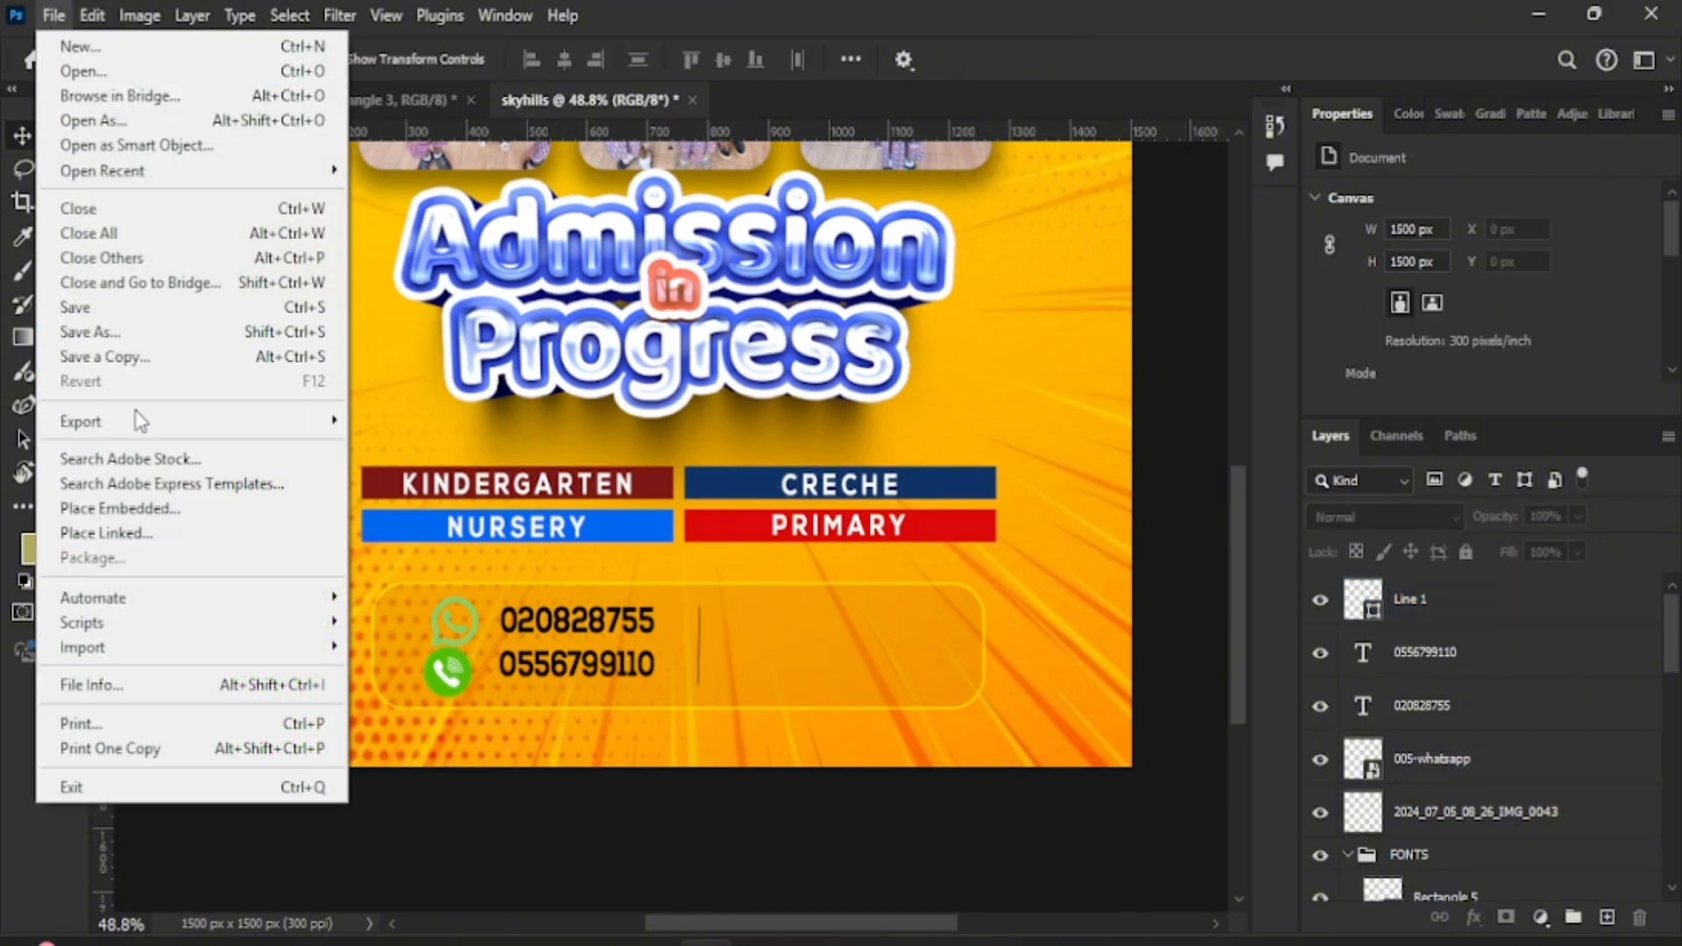
- Move the red location pin beside the divider and scale it to 77%
left_click(171, 510)
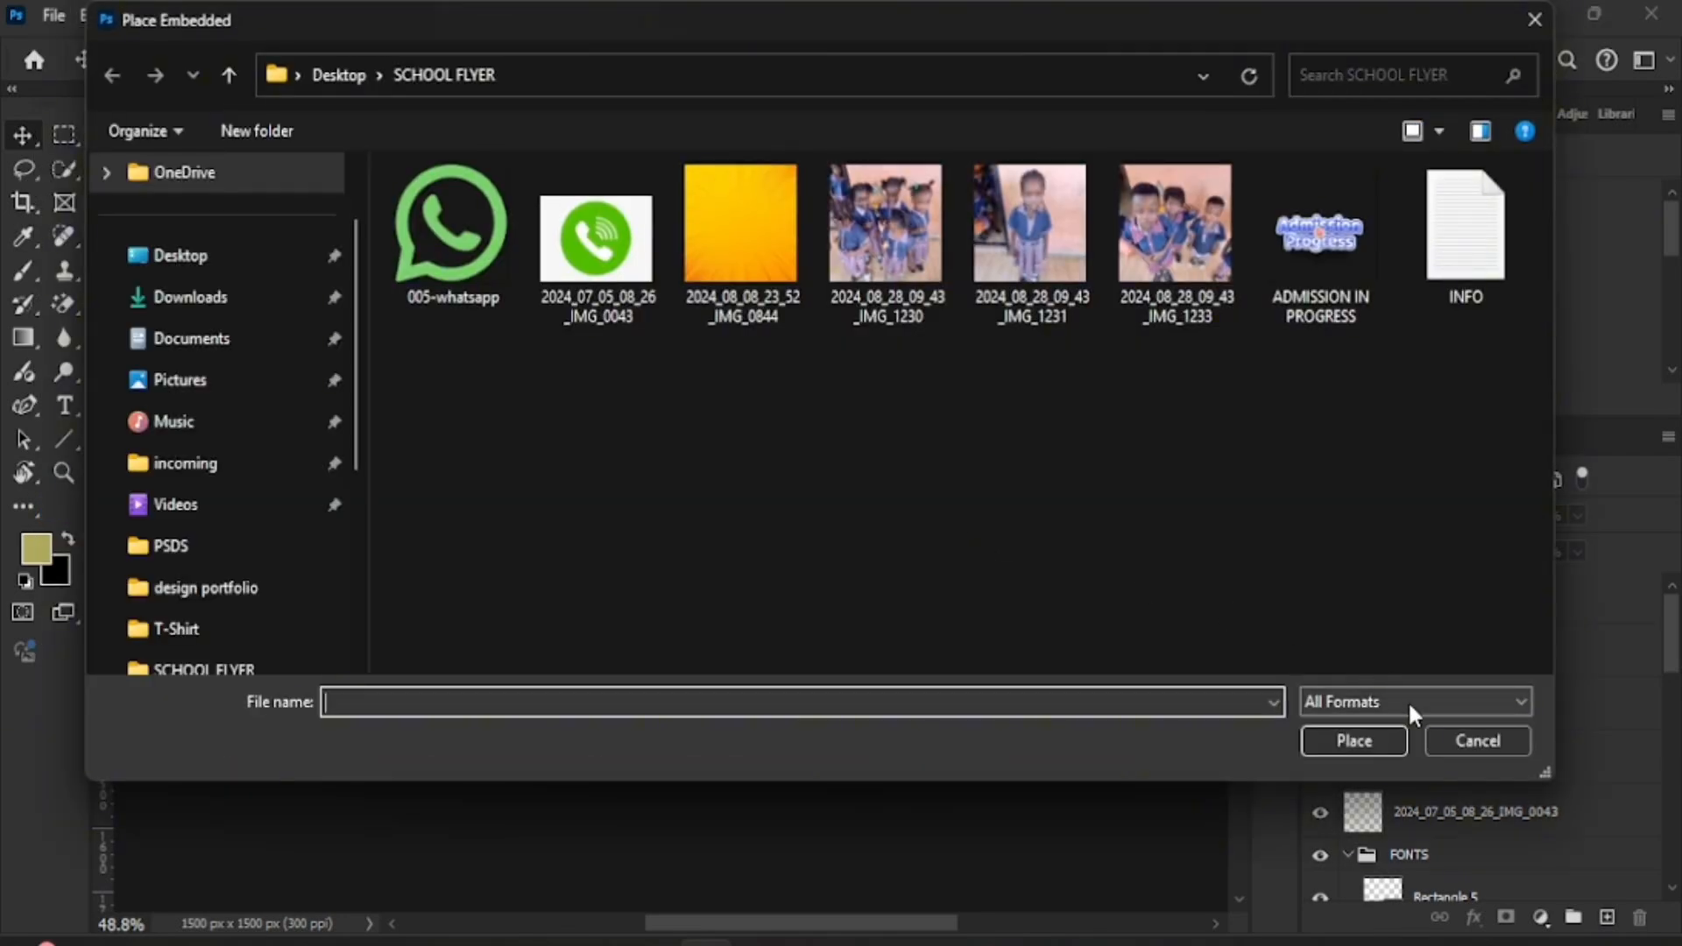
left_click(1478, 742)
mouse_move(744, 776)
left_mouse_down()
mouse_move(762, 814)
mouse_move(746, 796)
left_mouse_up()
key("ctrl+t")
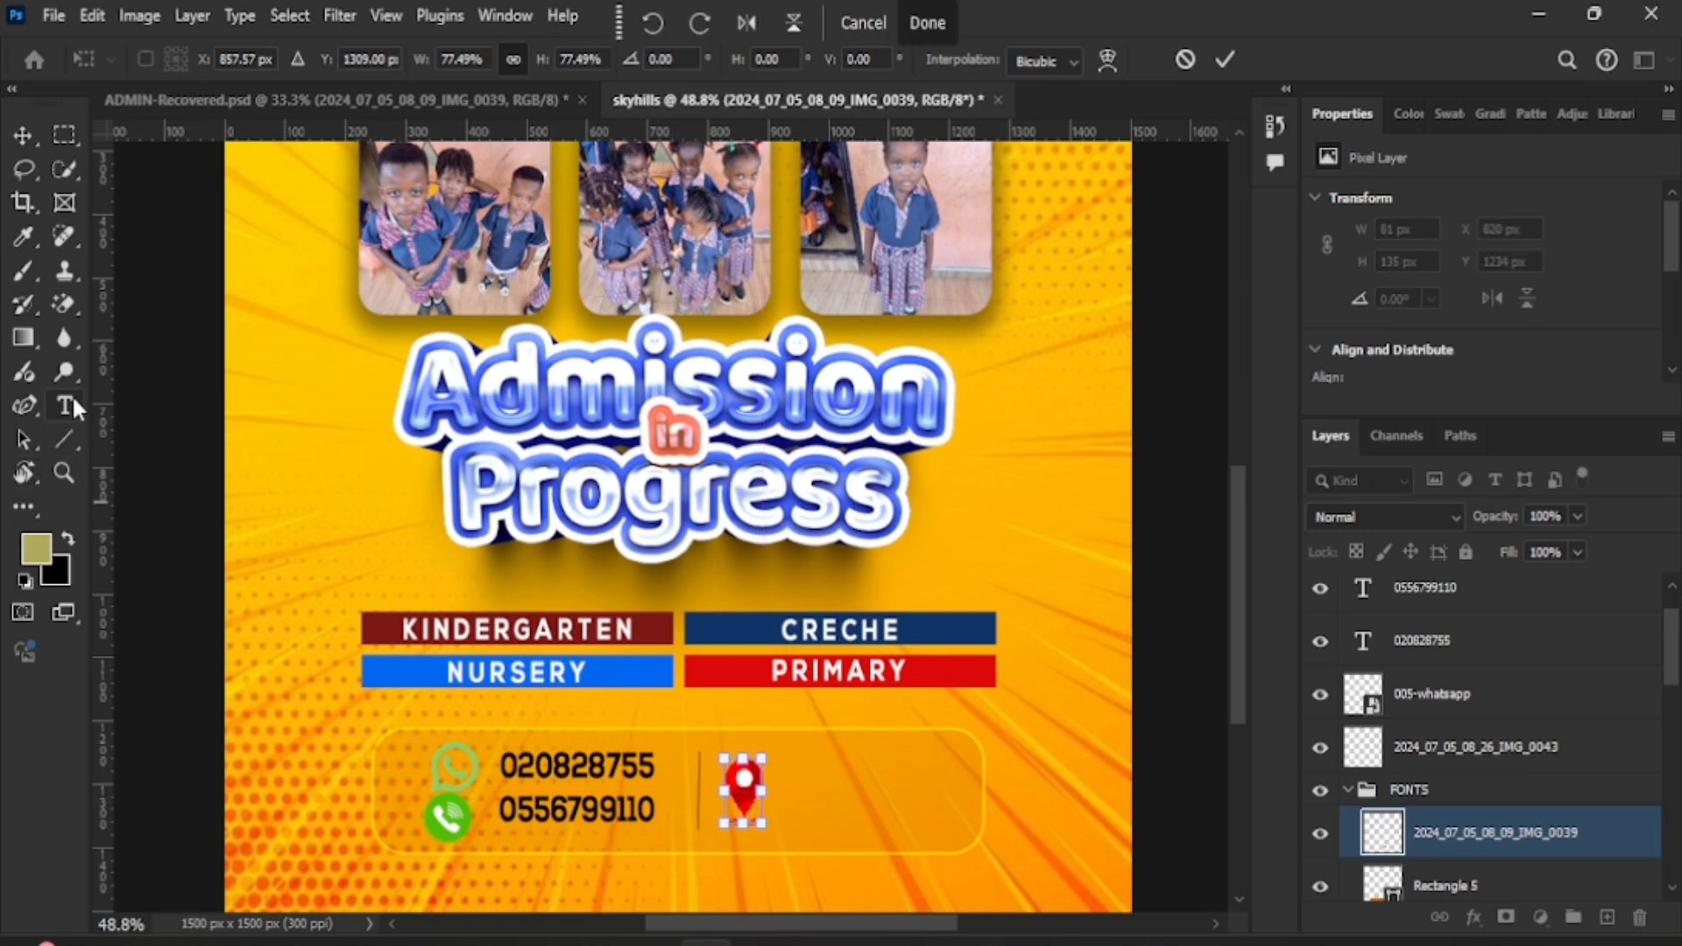
left_click(64, 406)
- Type AHODWO right of the pin and widen it with Free Transform
left_click(810, 840)
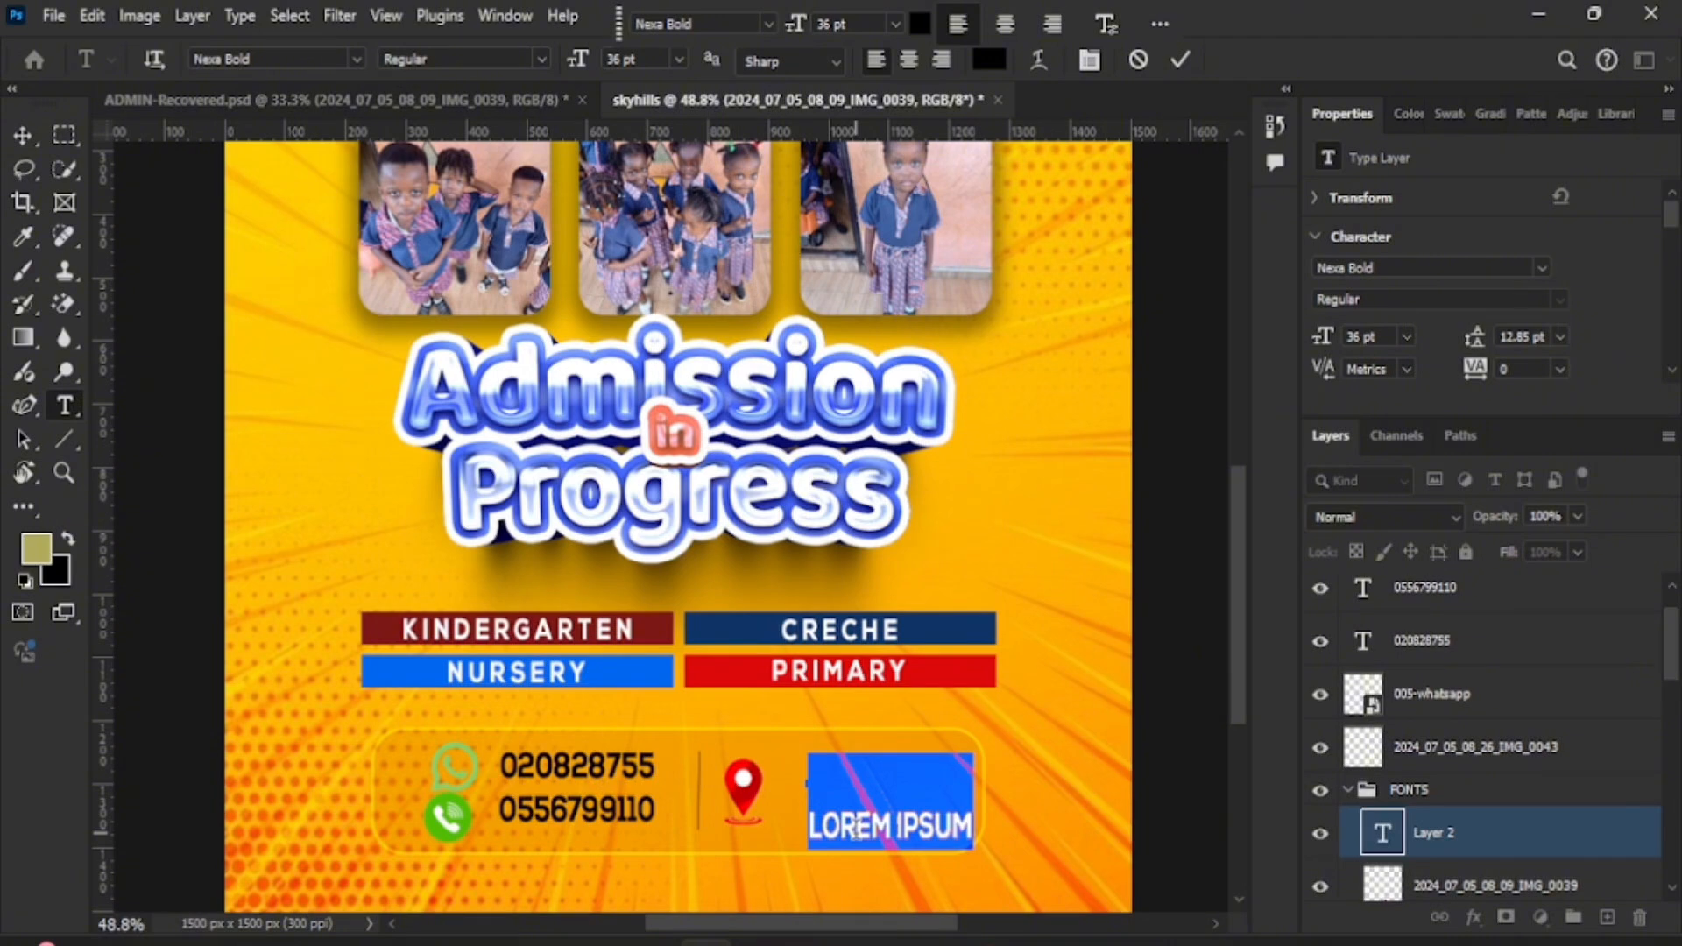
type("AHODWO")
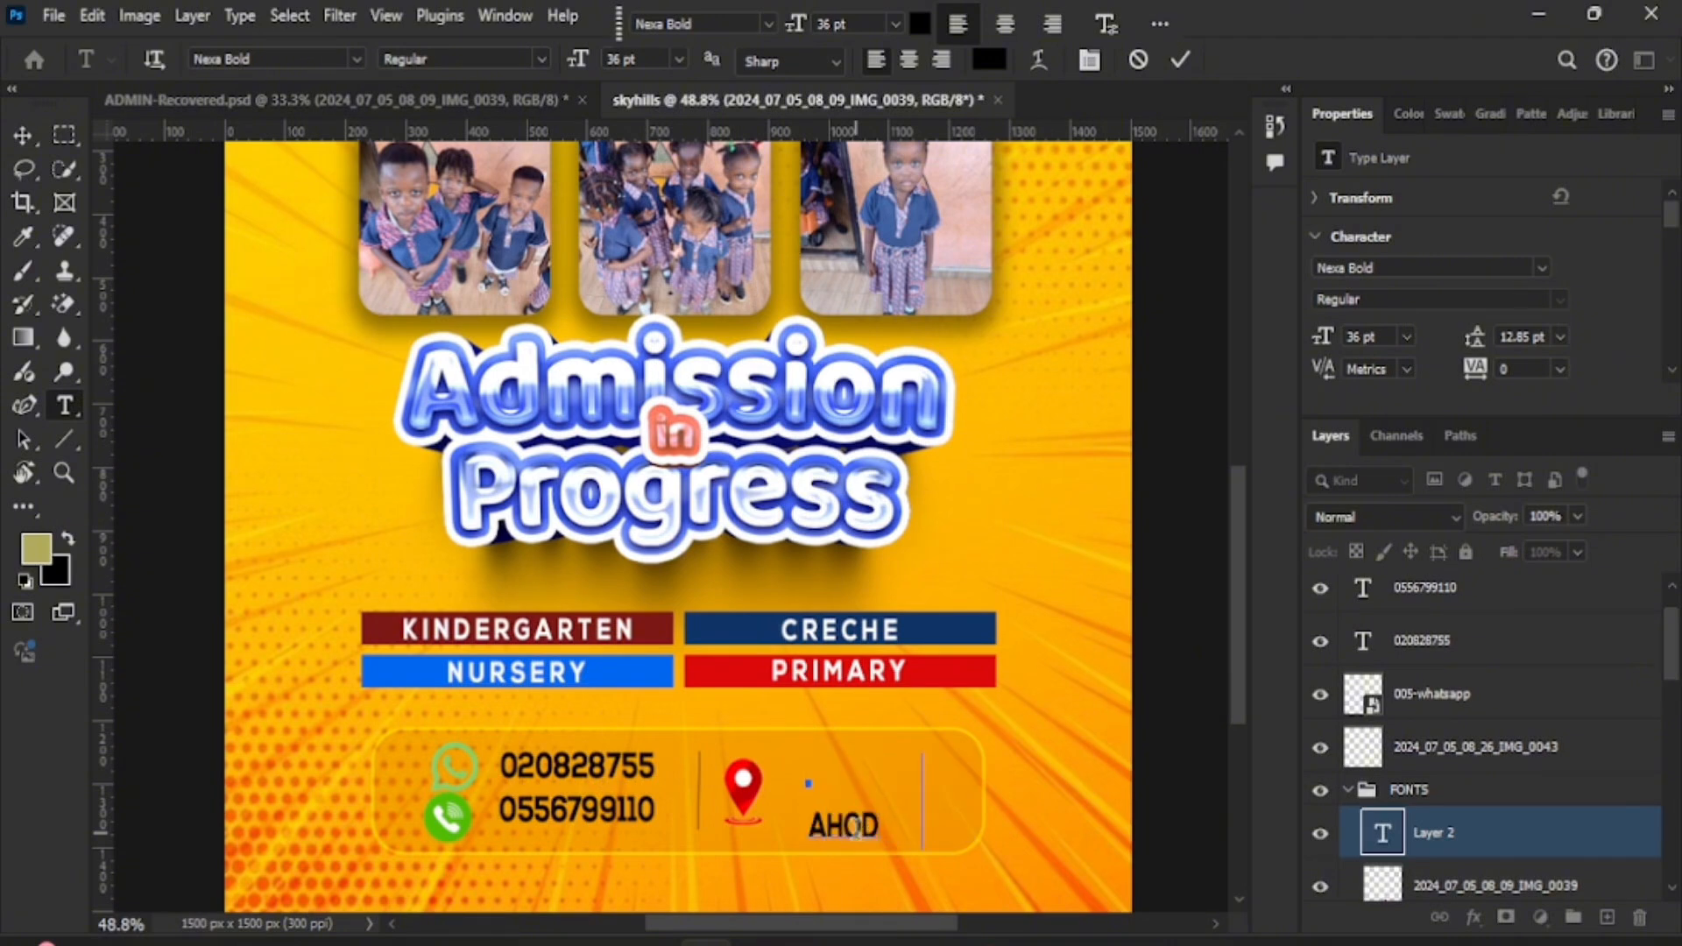
left_click(1180, 60)
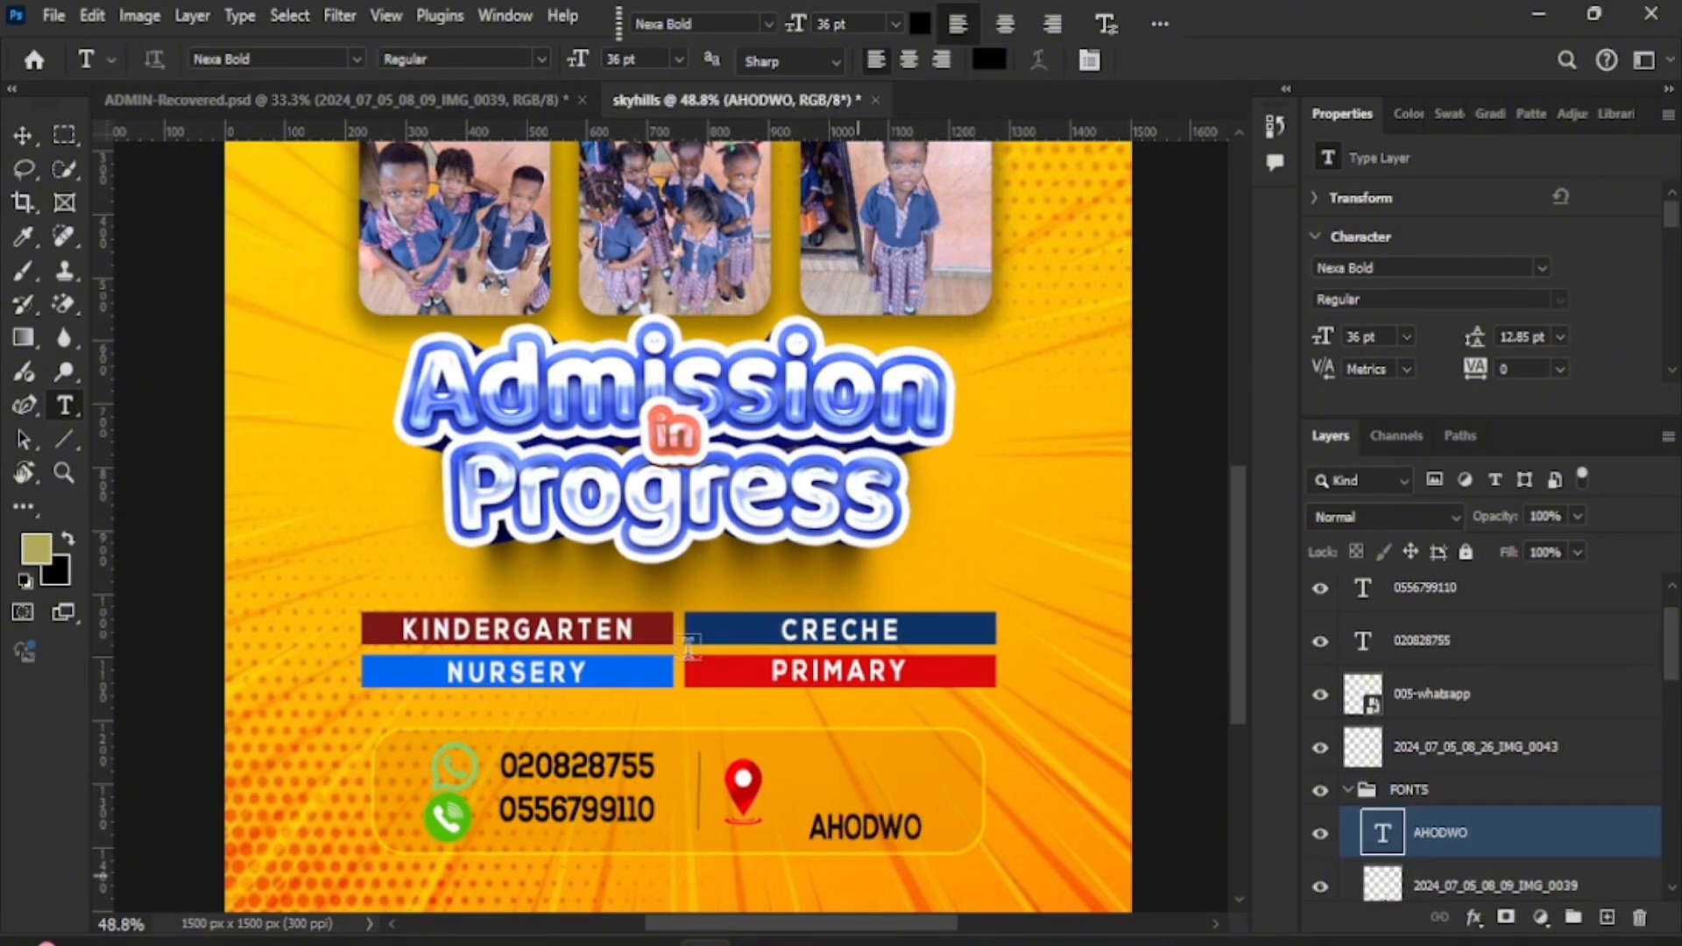
key("v")
left_click_drag(922, 825, 885, 800)
- Commit the AHODWO text and select the 005-whatsapp icon layer
key("Return")
scroll(1063, 564, "down", 2)
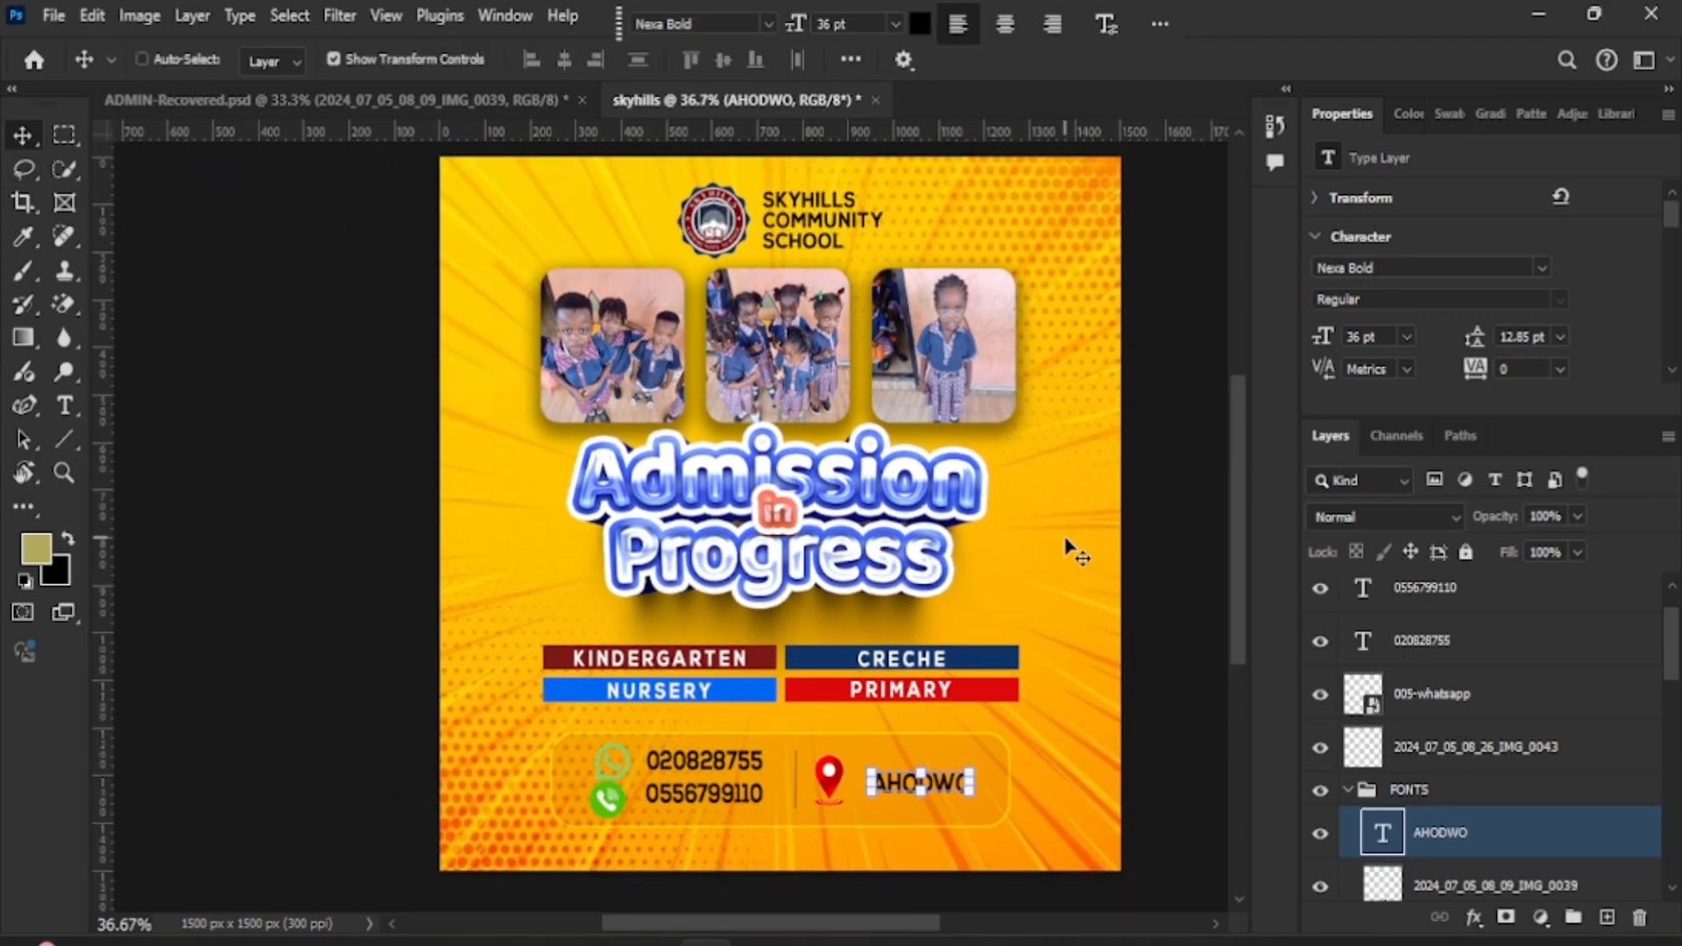
left_click(538, 786)
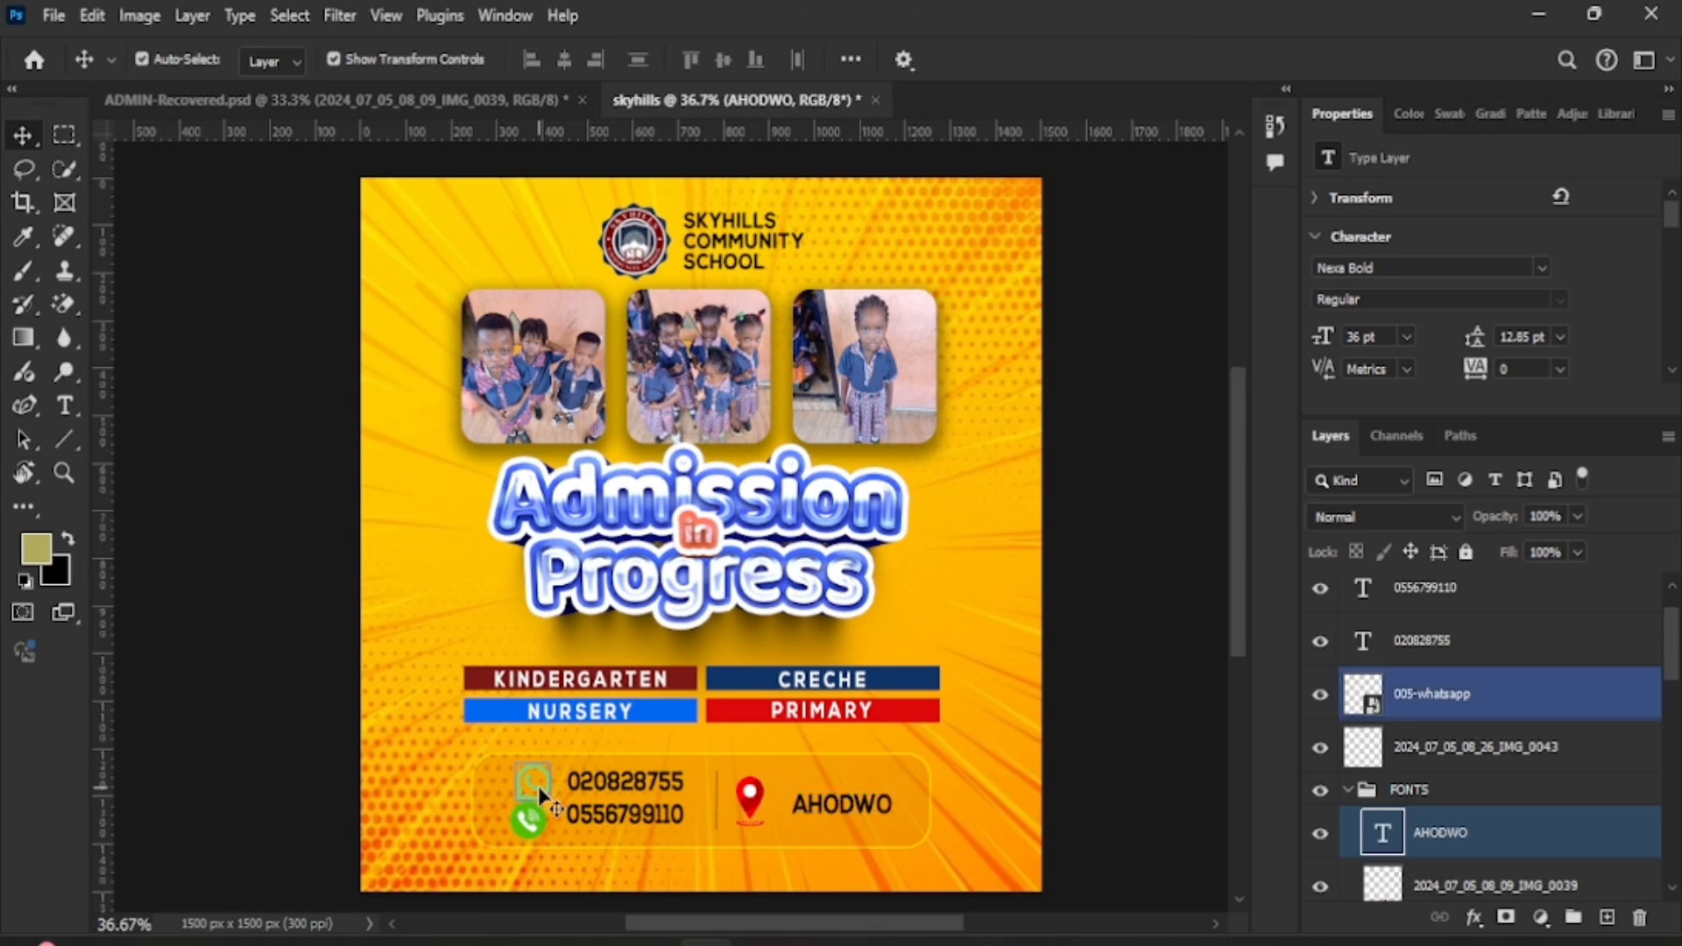
left_click(544, 786)
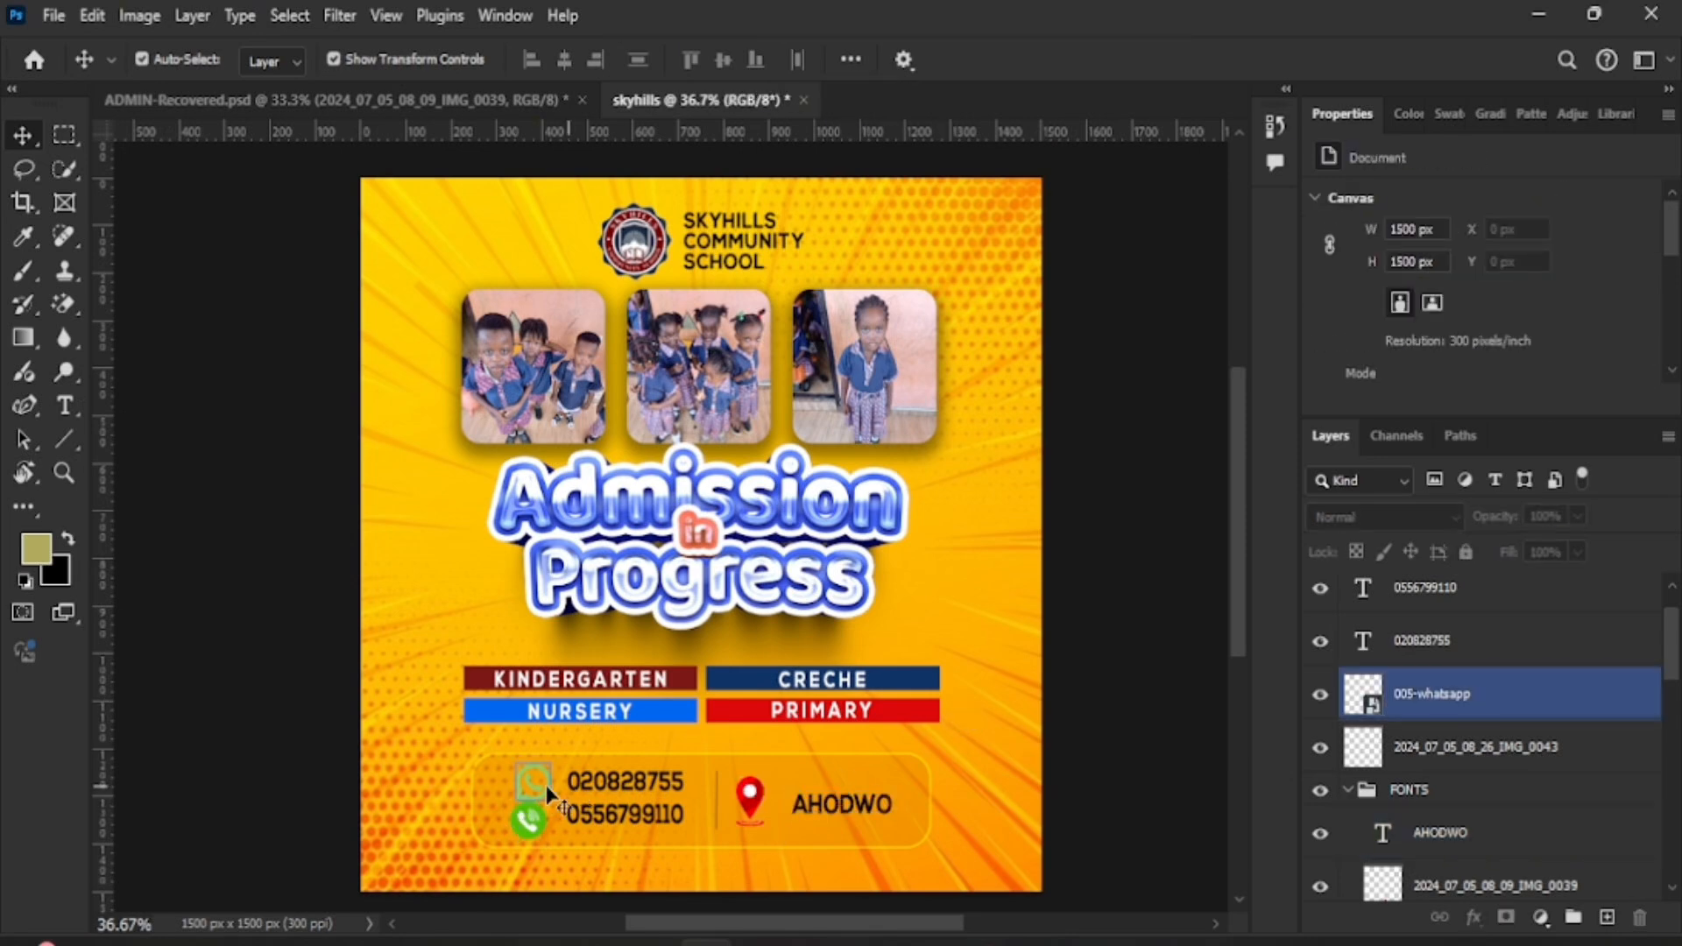
left_click(544, 786)
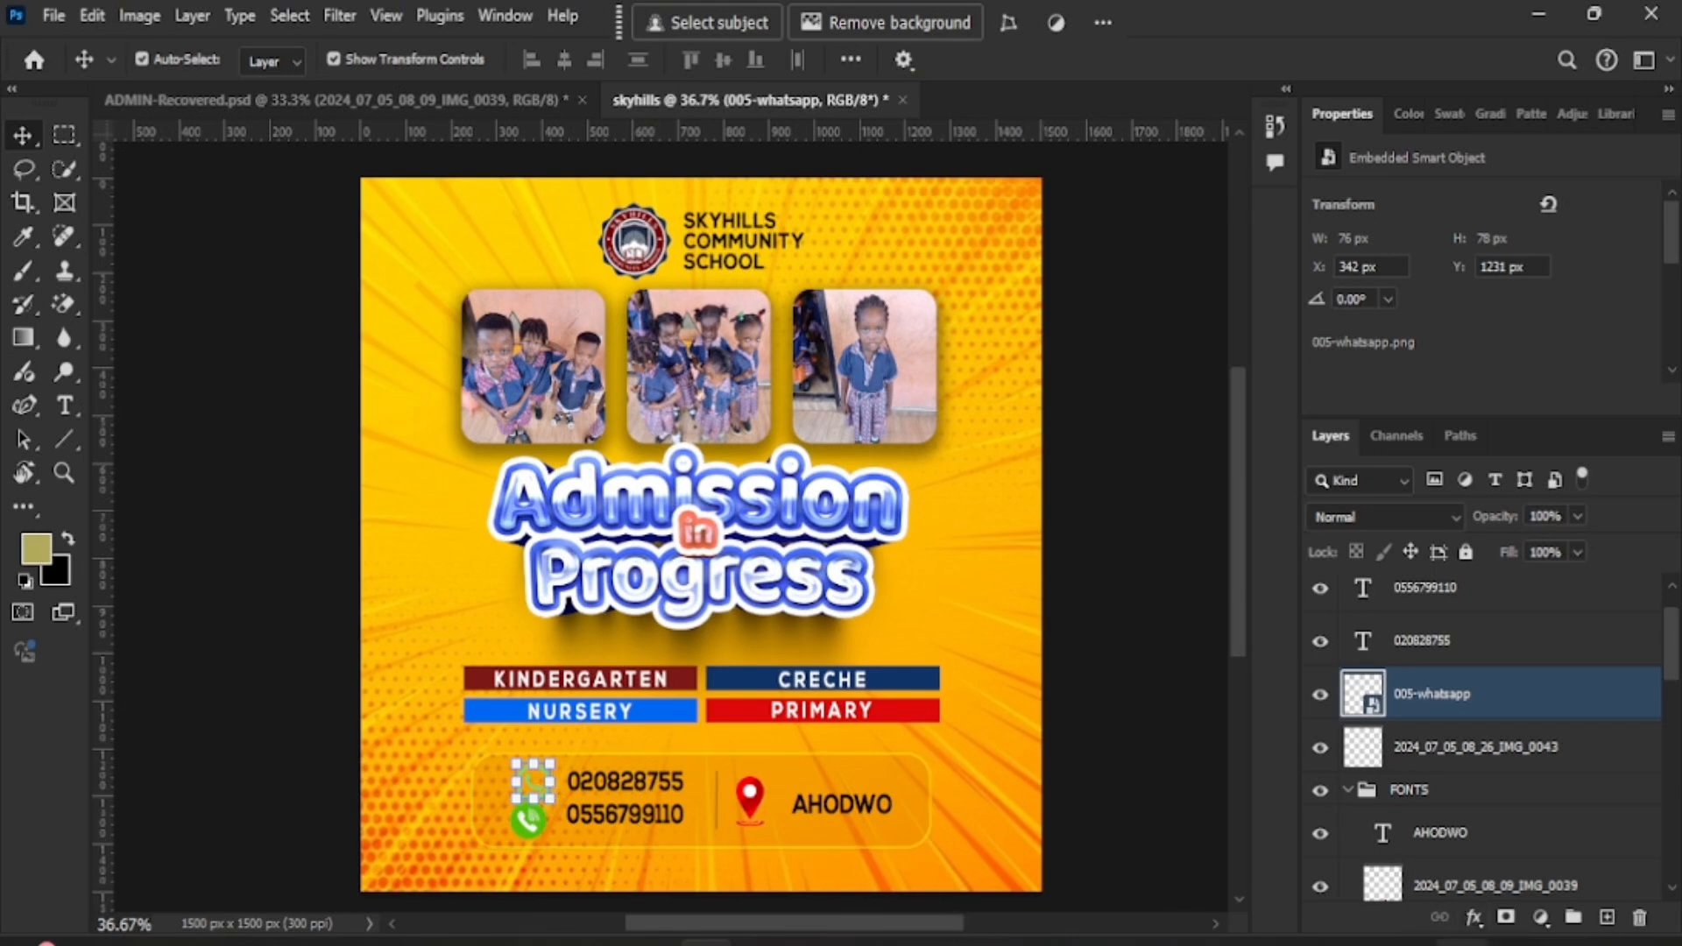
- Add a #000000 black Color Overlay effect to the WhatsApp icon
left_click(1472, 918)
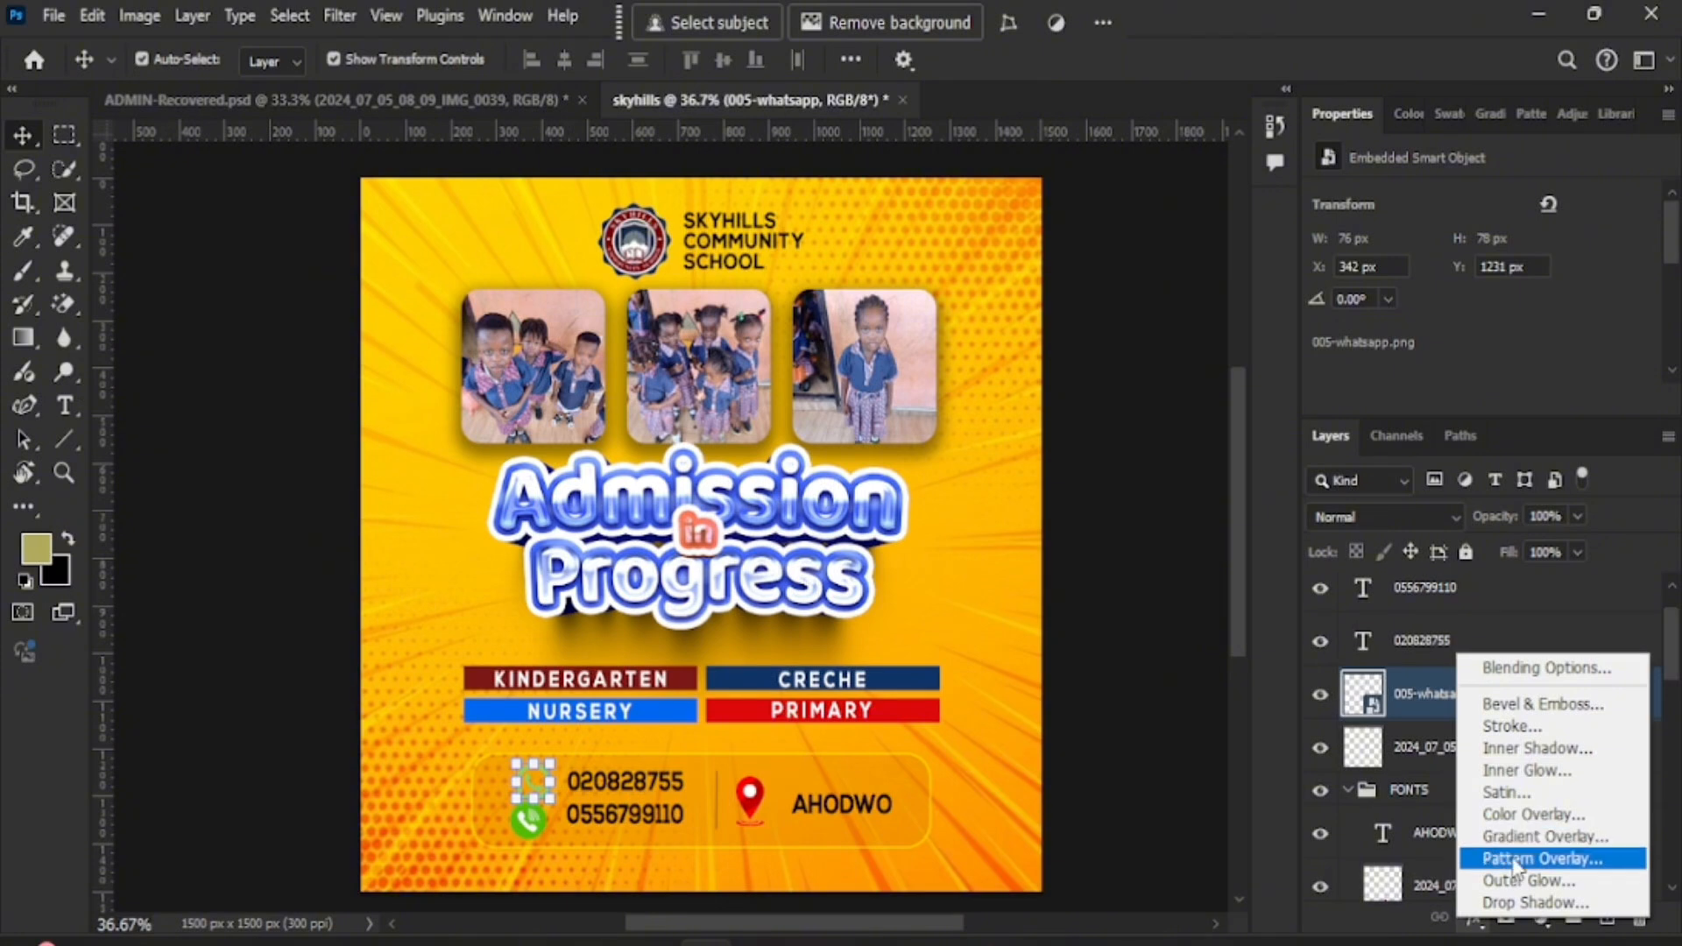
left_click(1532, 818)
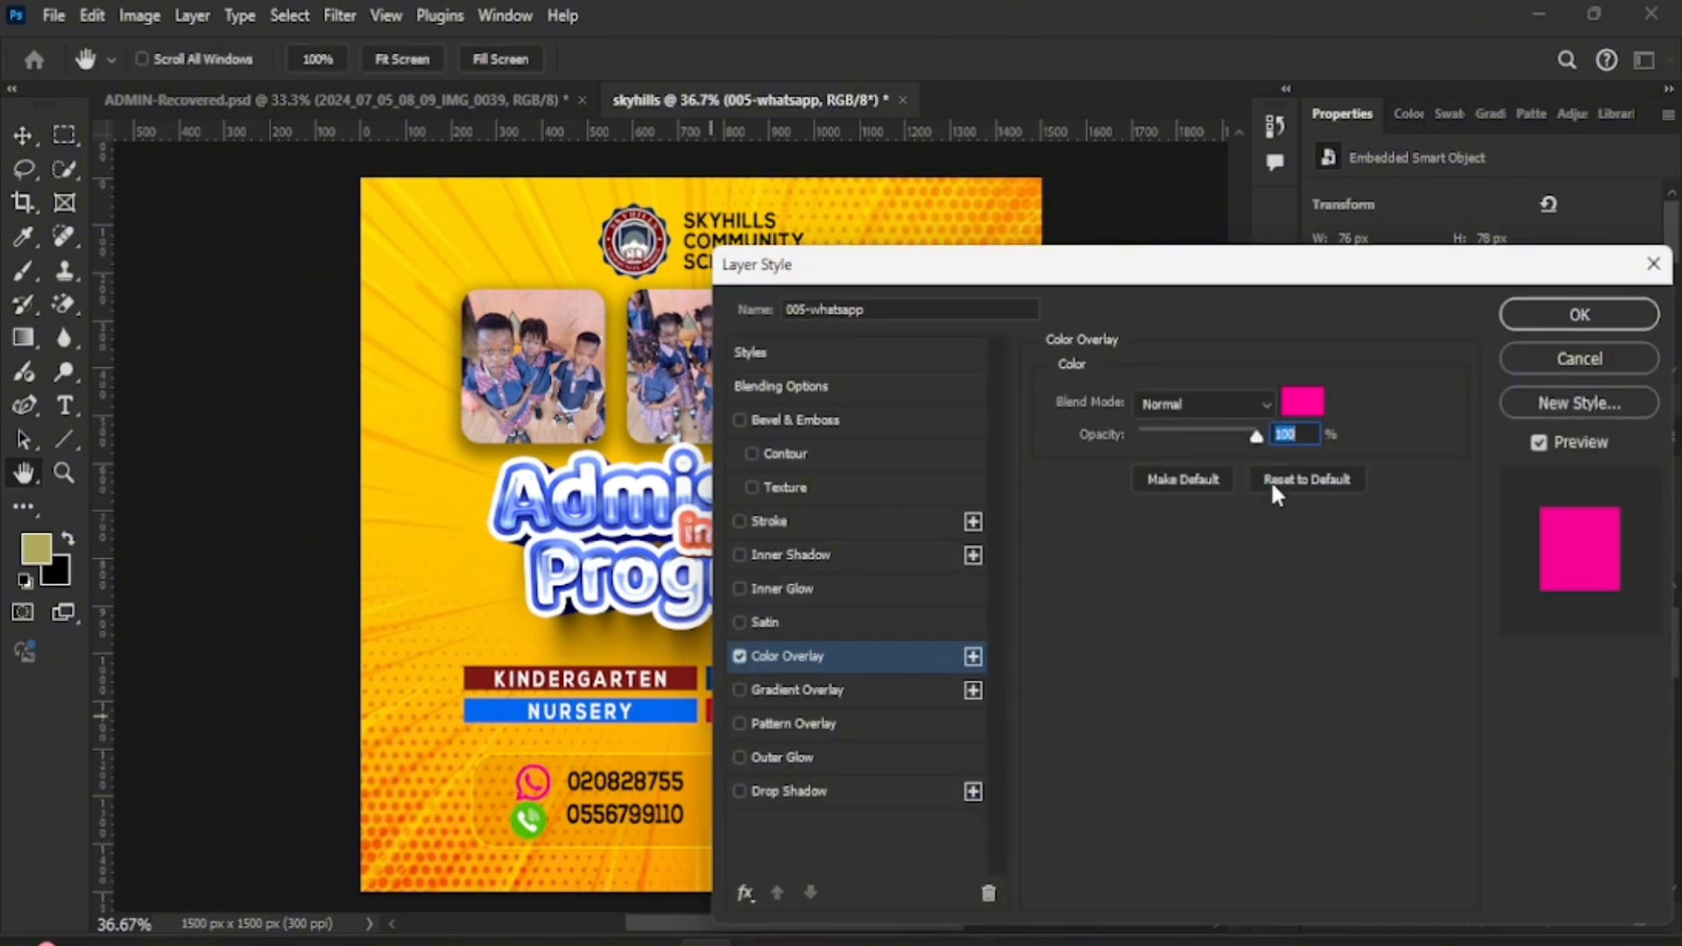
left_click(1312, 403)
left_click(1223, 565)
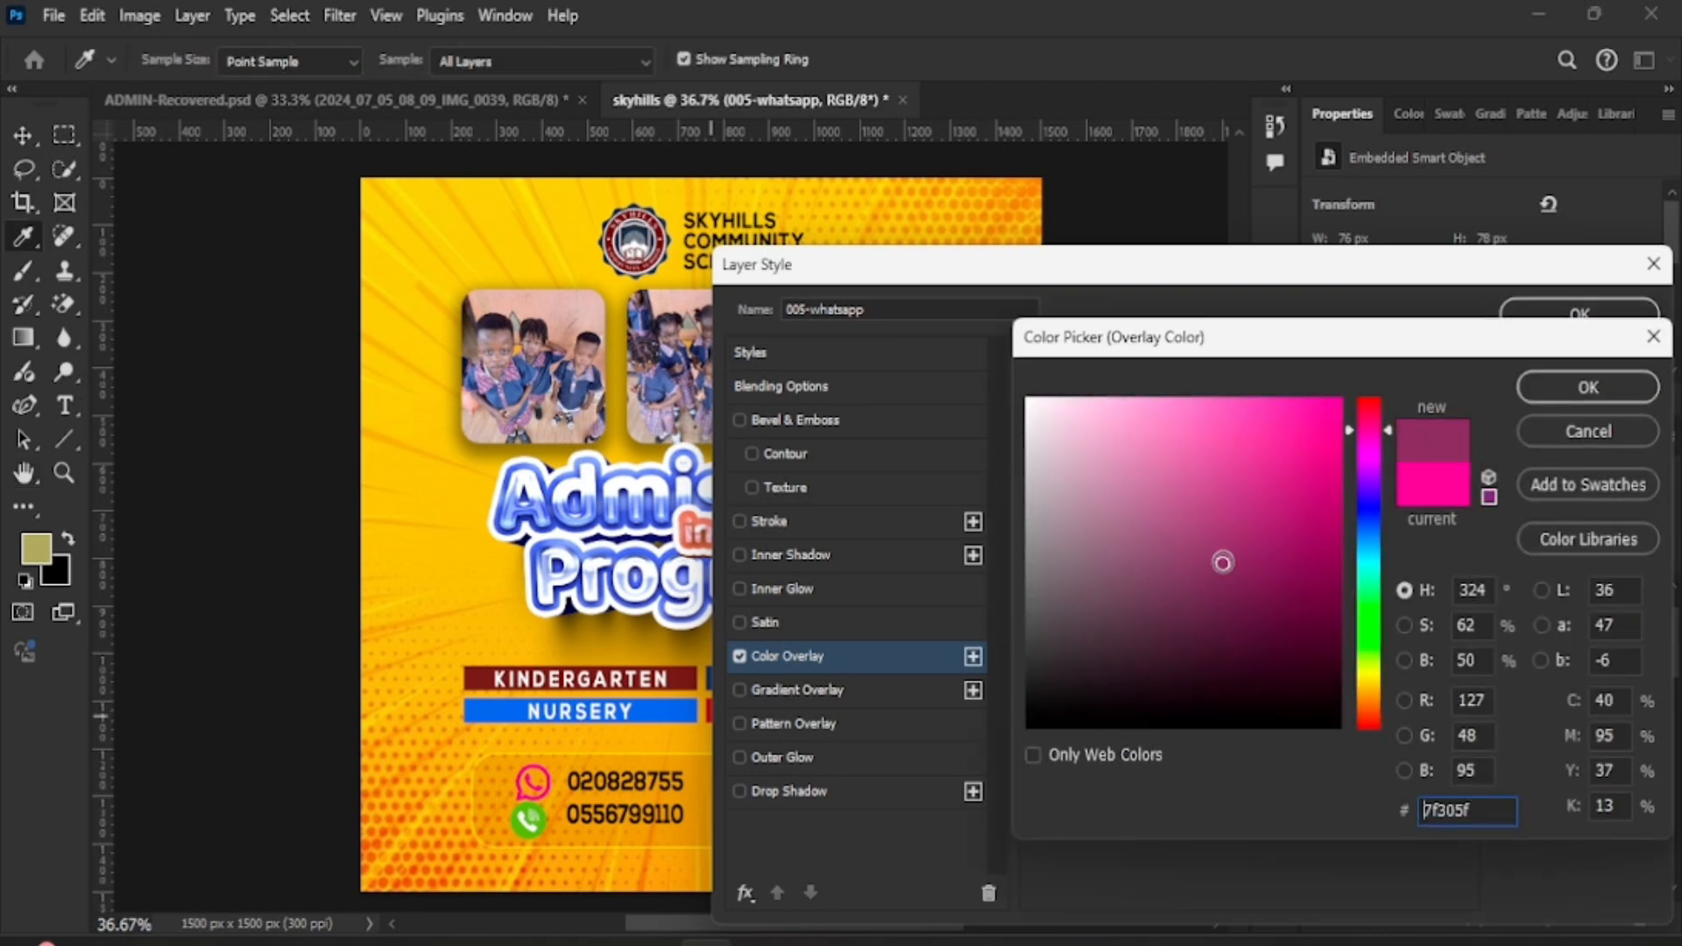
left_click_drag(1234, 597, 1292, 762)
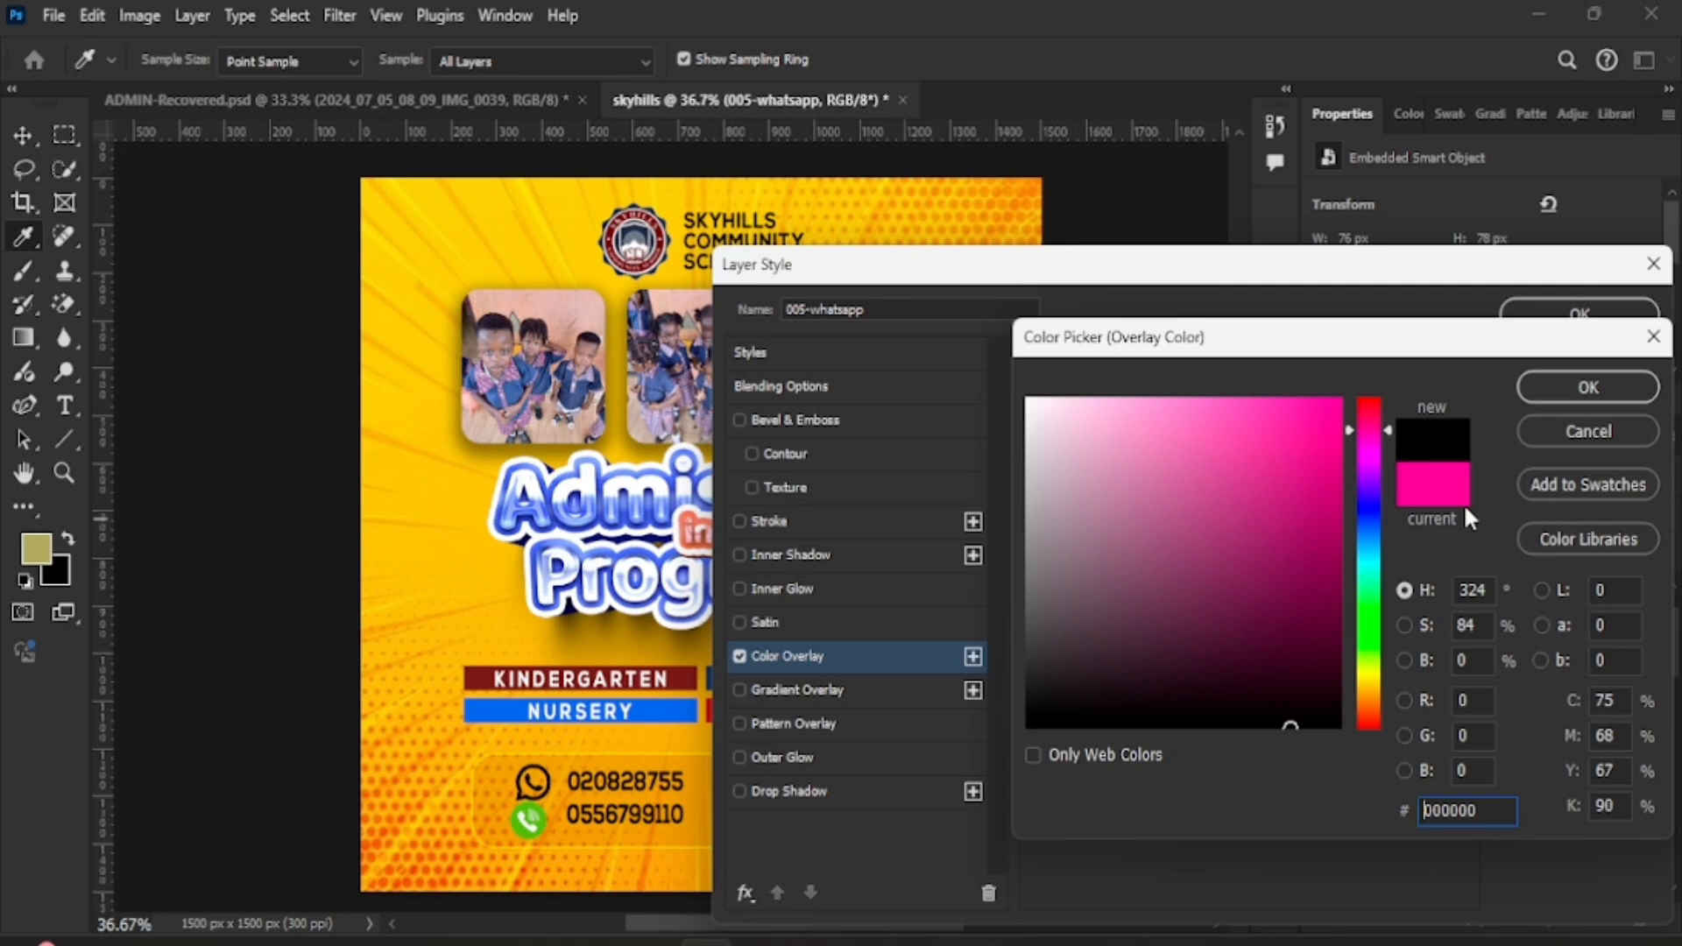
left_click(1611, 386)
left_click(1590, 313)
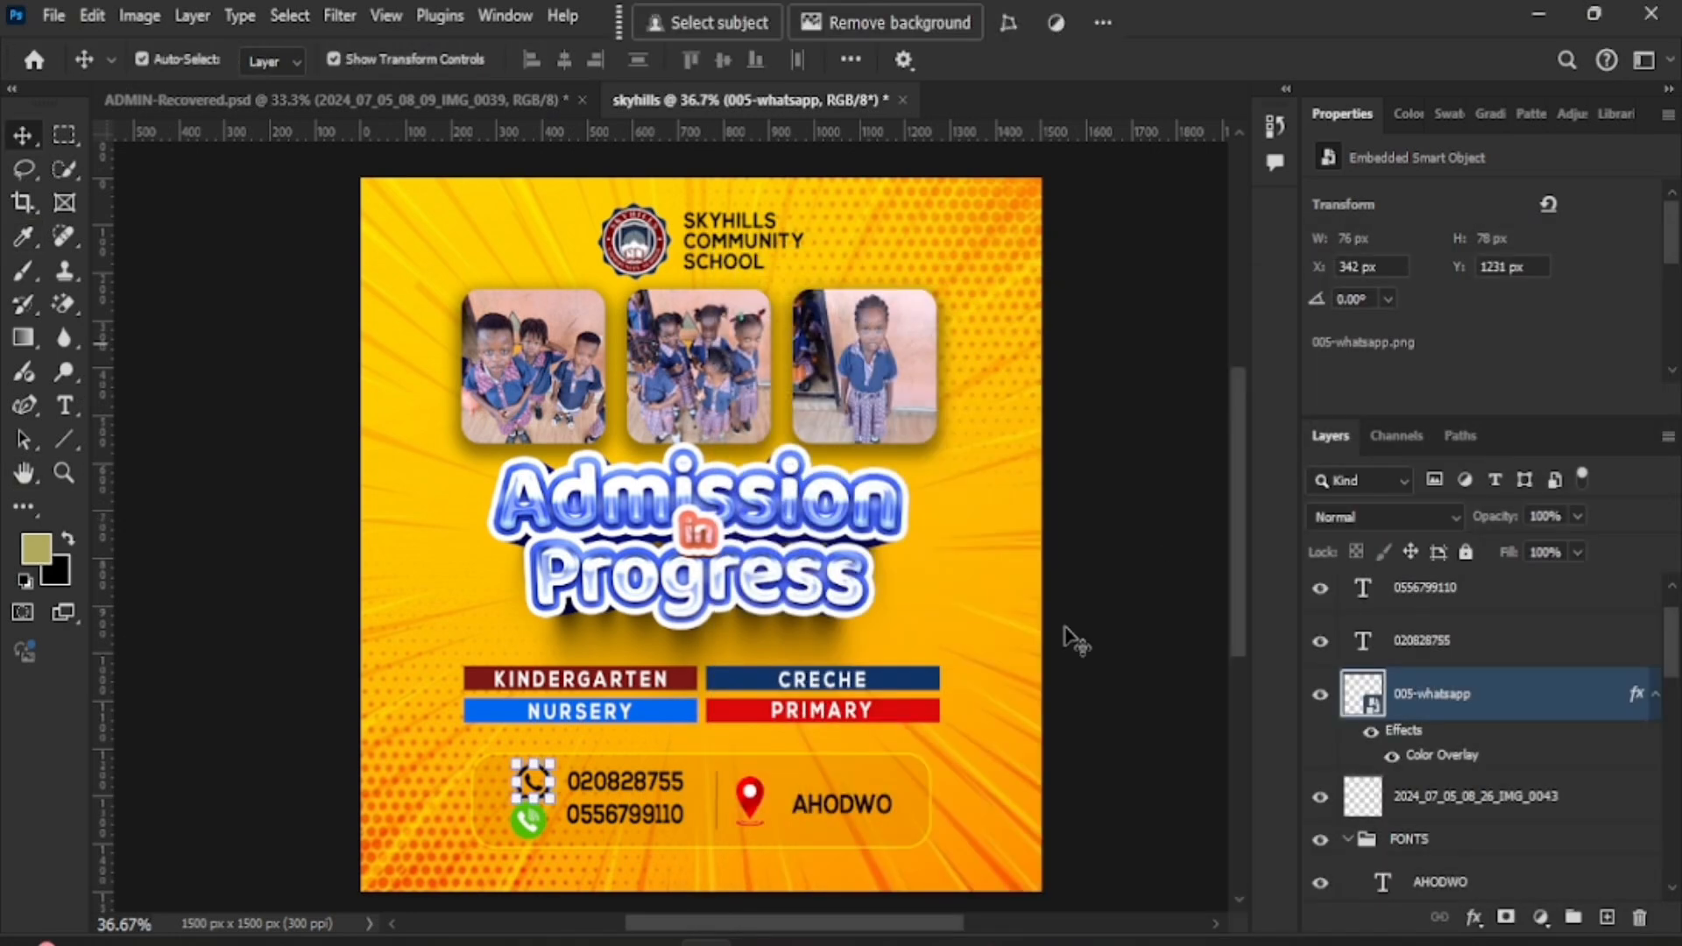
left_click(969, 574)
- Nudge the black WhatsApp icon slightly up and to the left
scroll(756, 634, "down", 1)
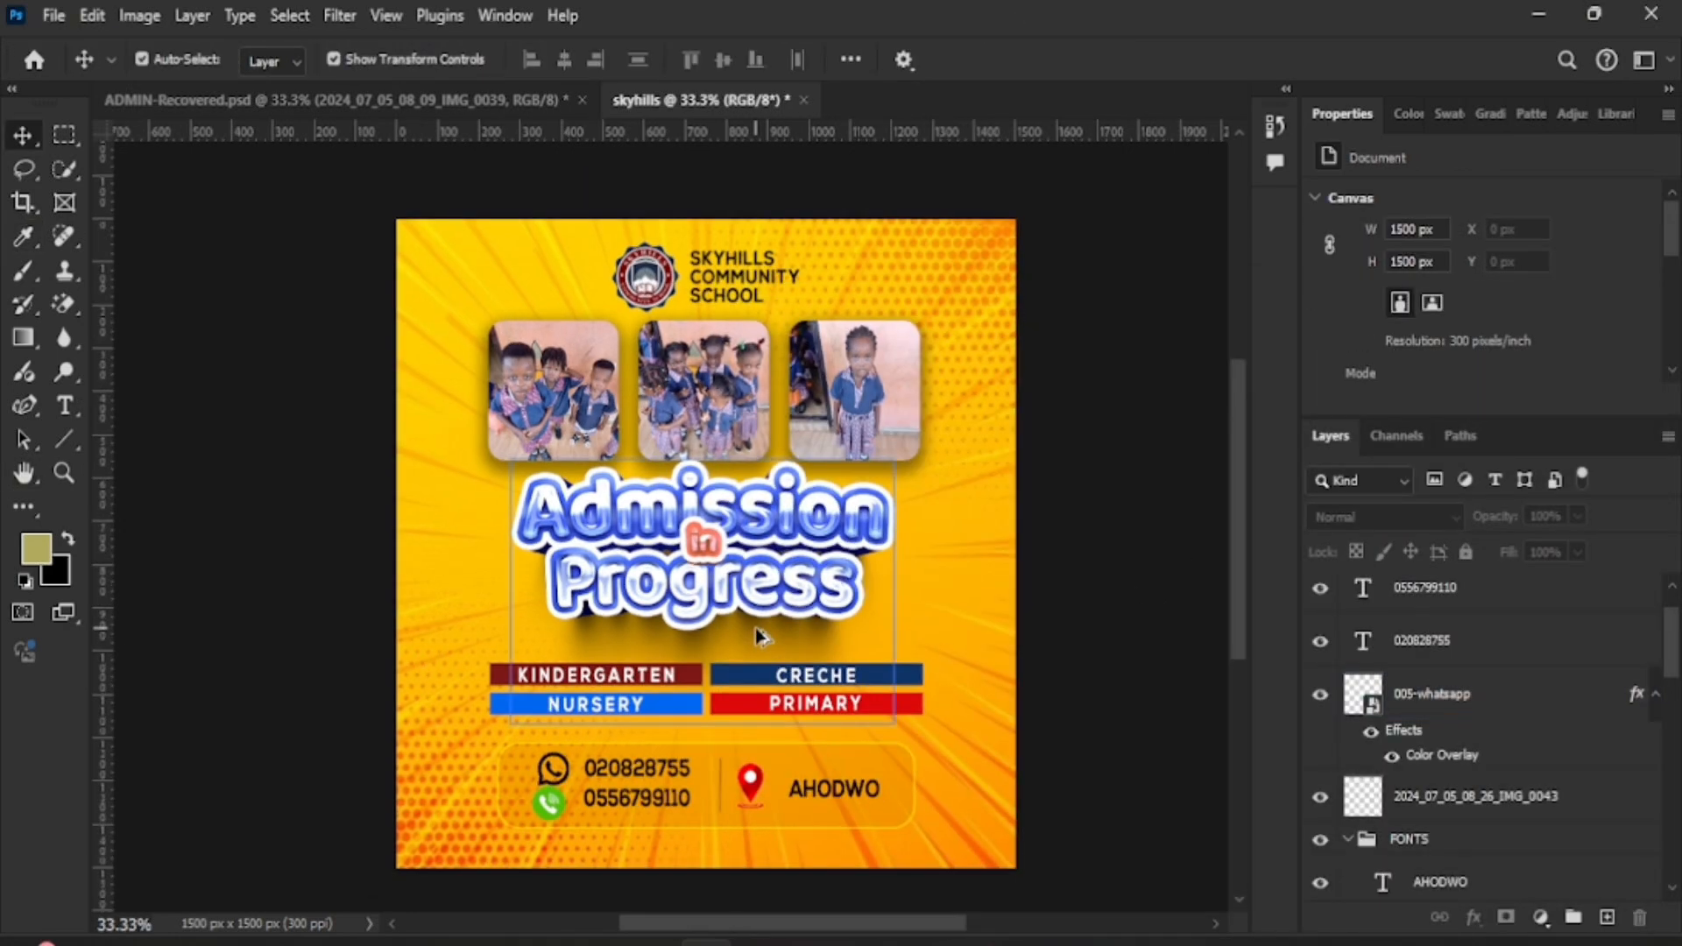
scroll(755, 627, "up", 1)
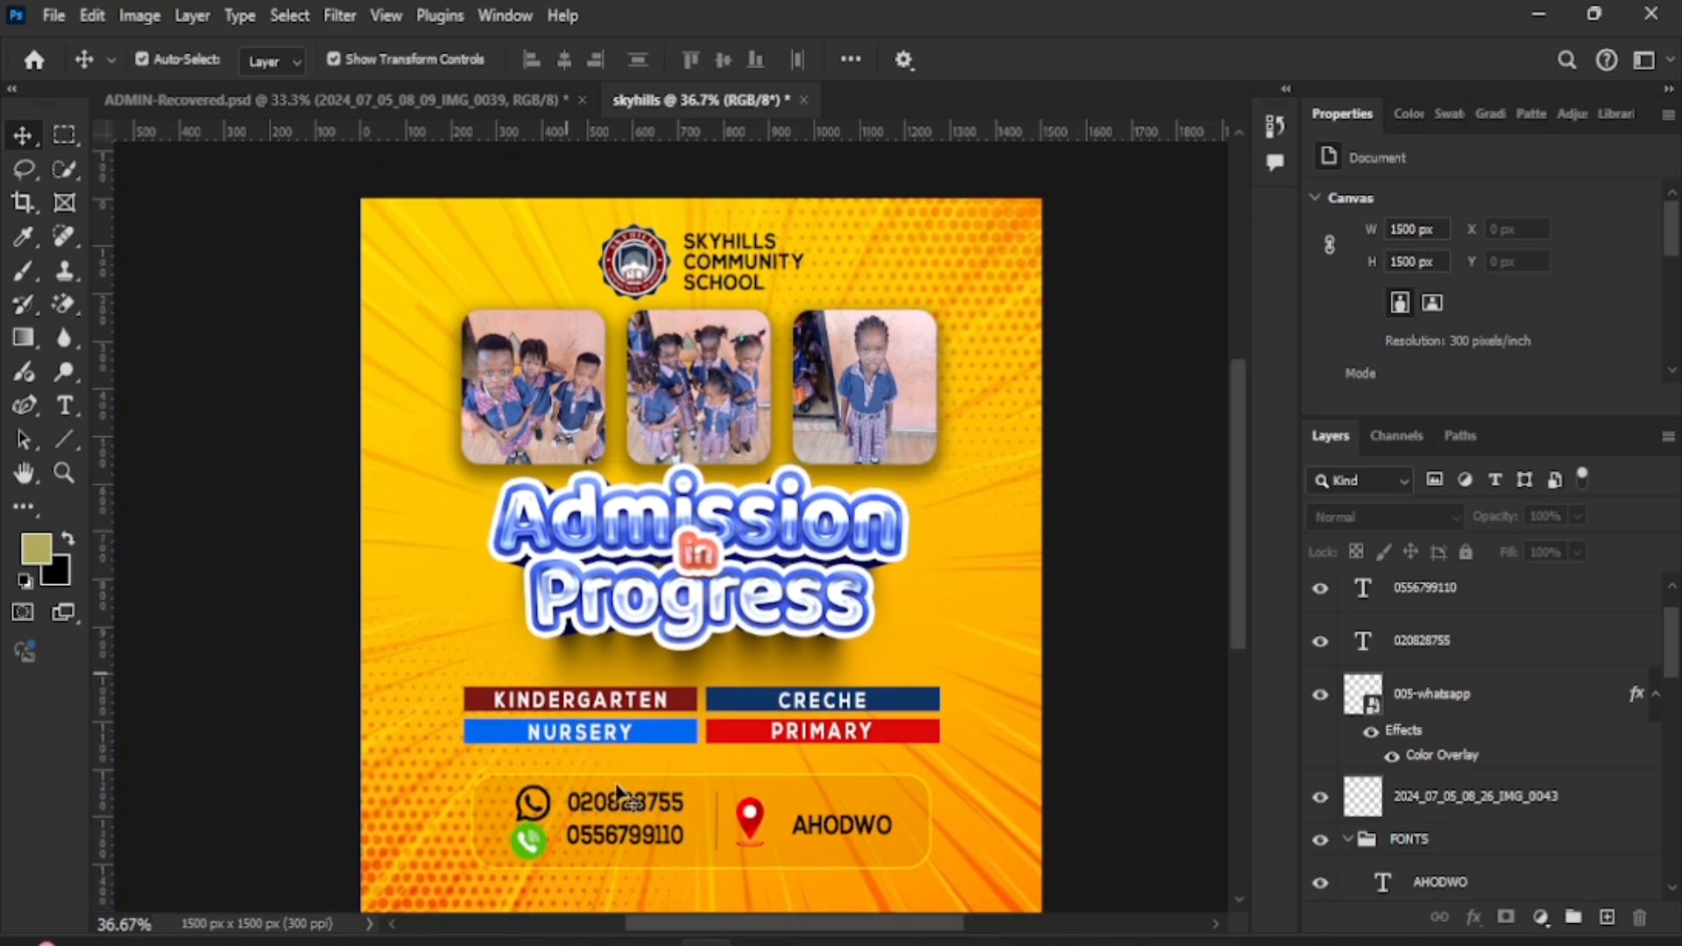
left_click(532, 806)
left_click_drag(531, 807, 526, 802)
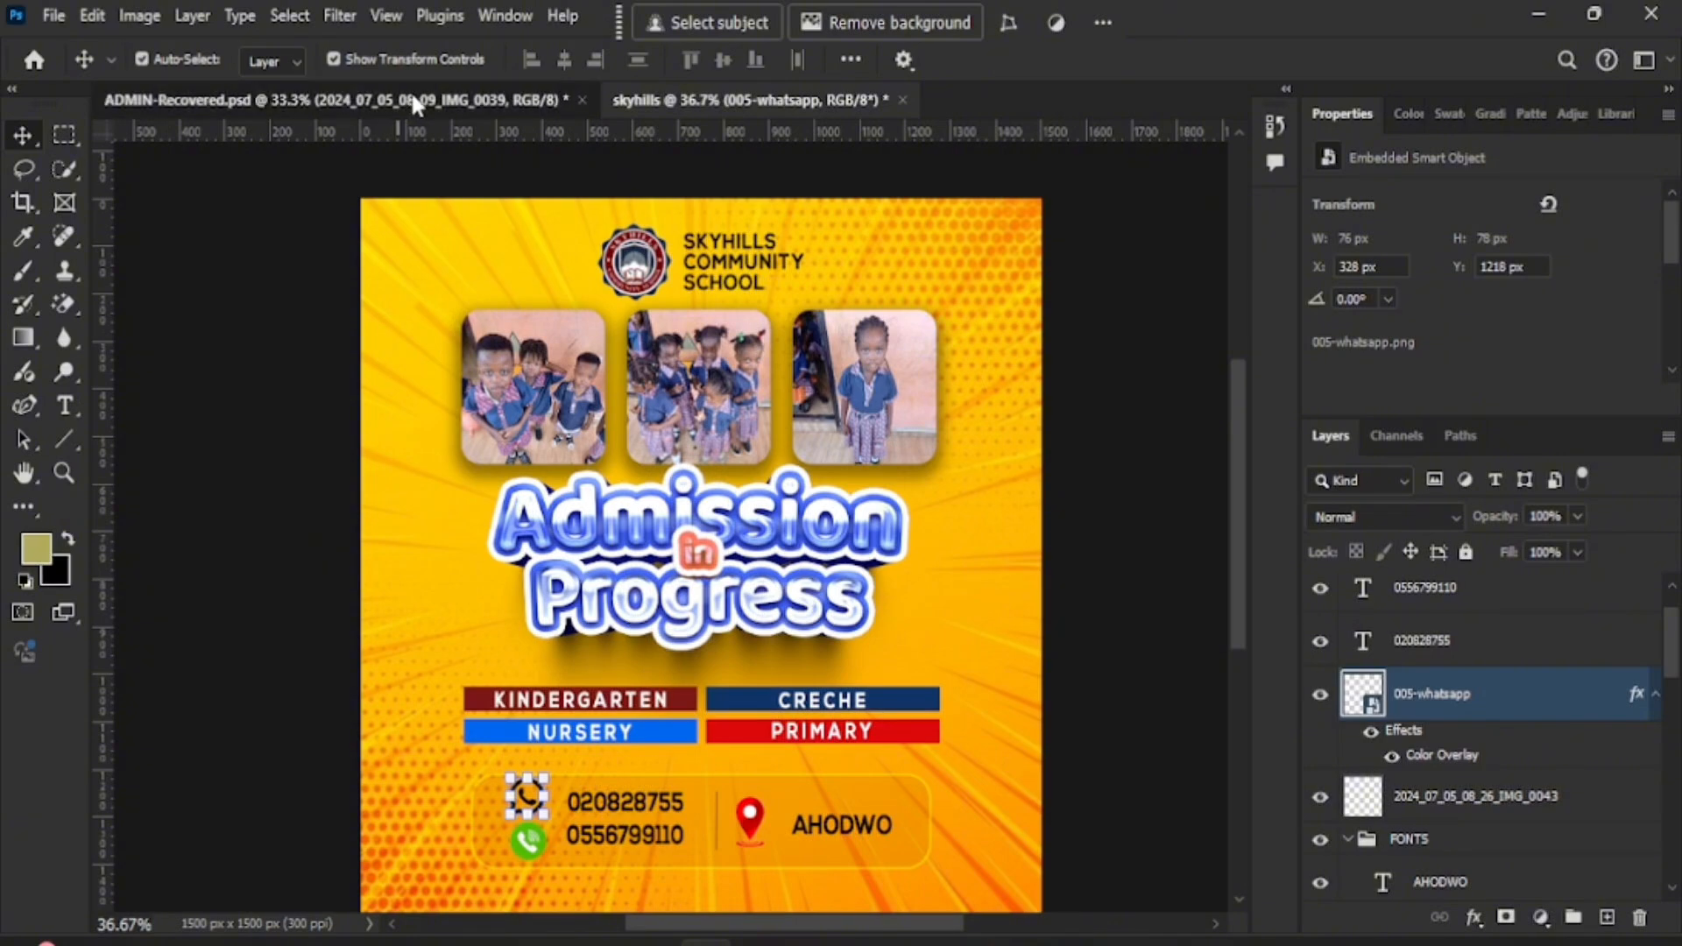
- Show adwubi local bar copy.jpg in the Photos viewer from the taskbar
left_click(411, 91)
left_click(731, 96)
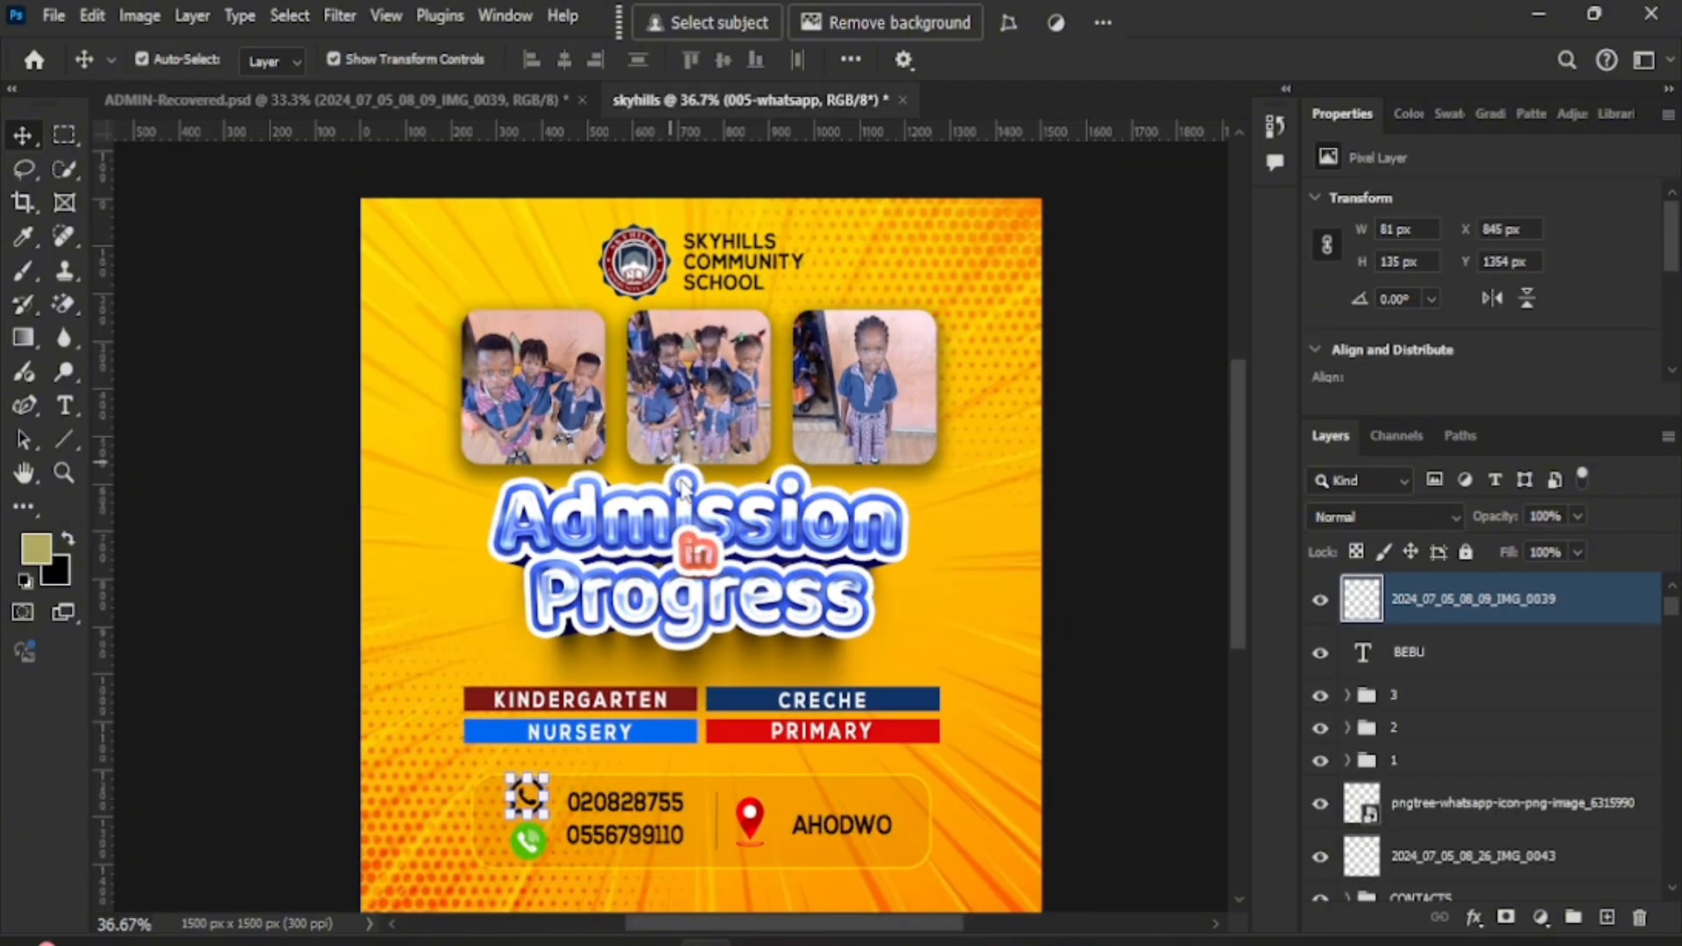
scroll(682, 487, "down", 2)
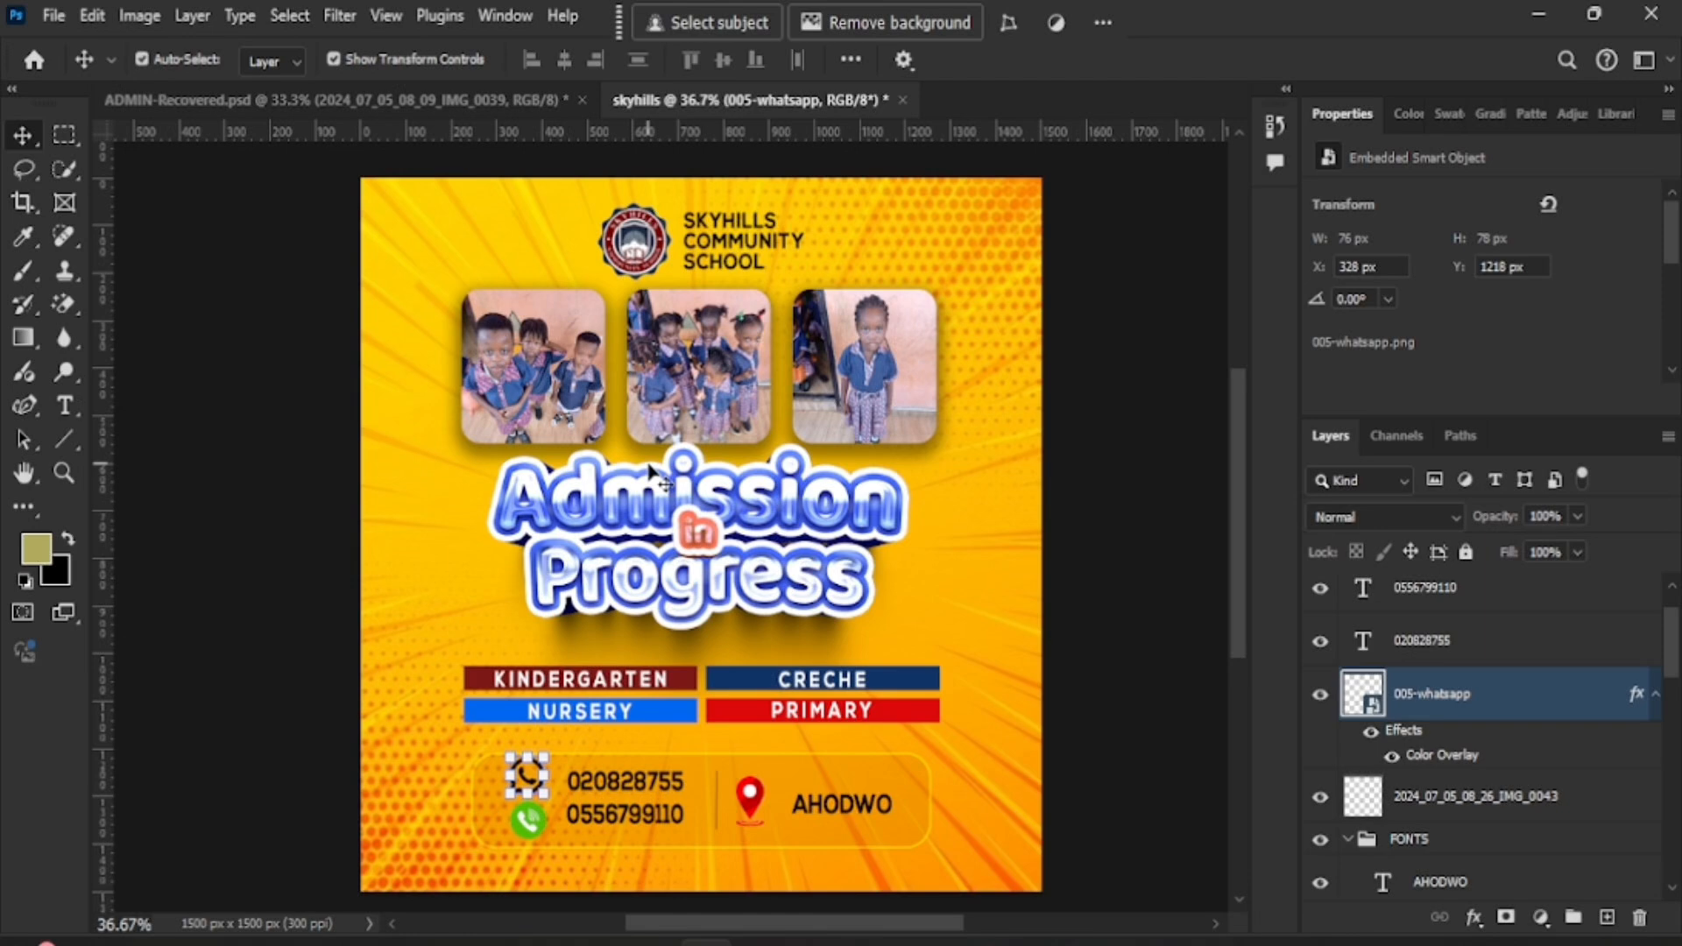
mouse_move(977, 942)
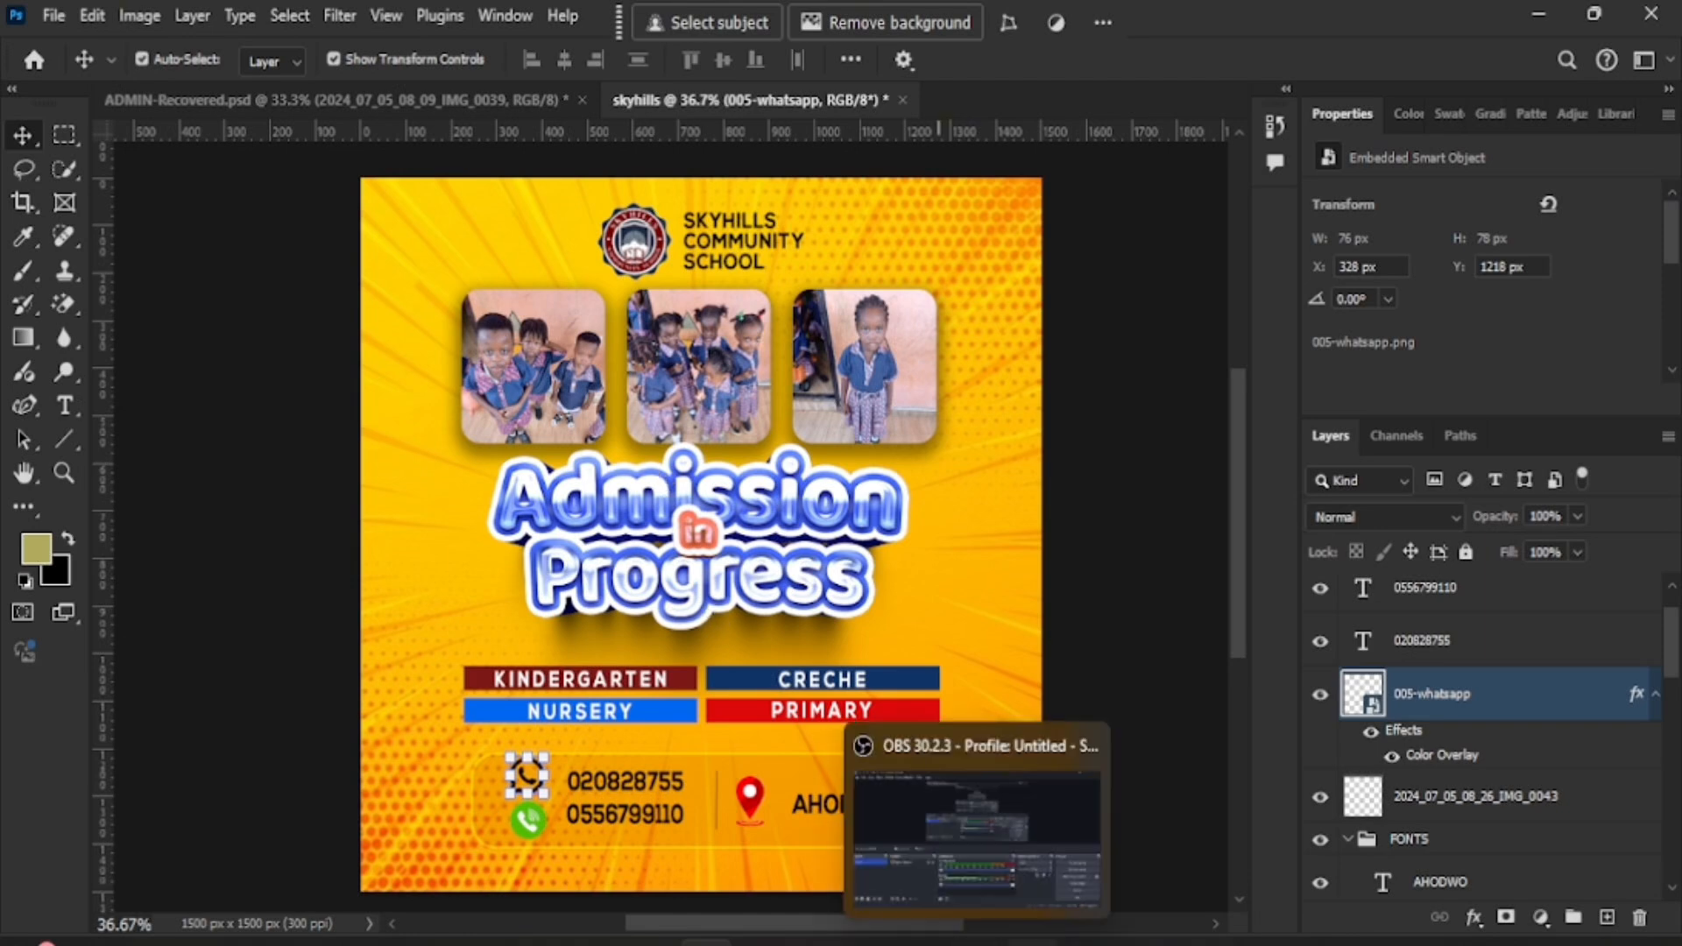
left_click(1087, 942)
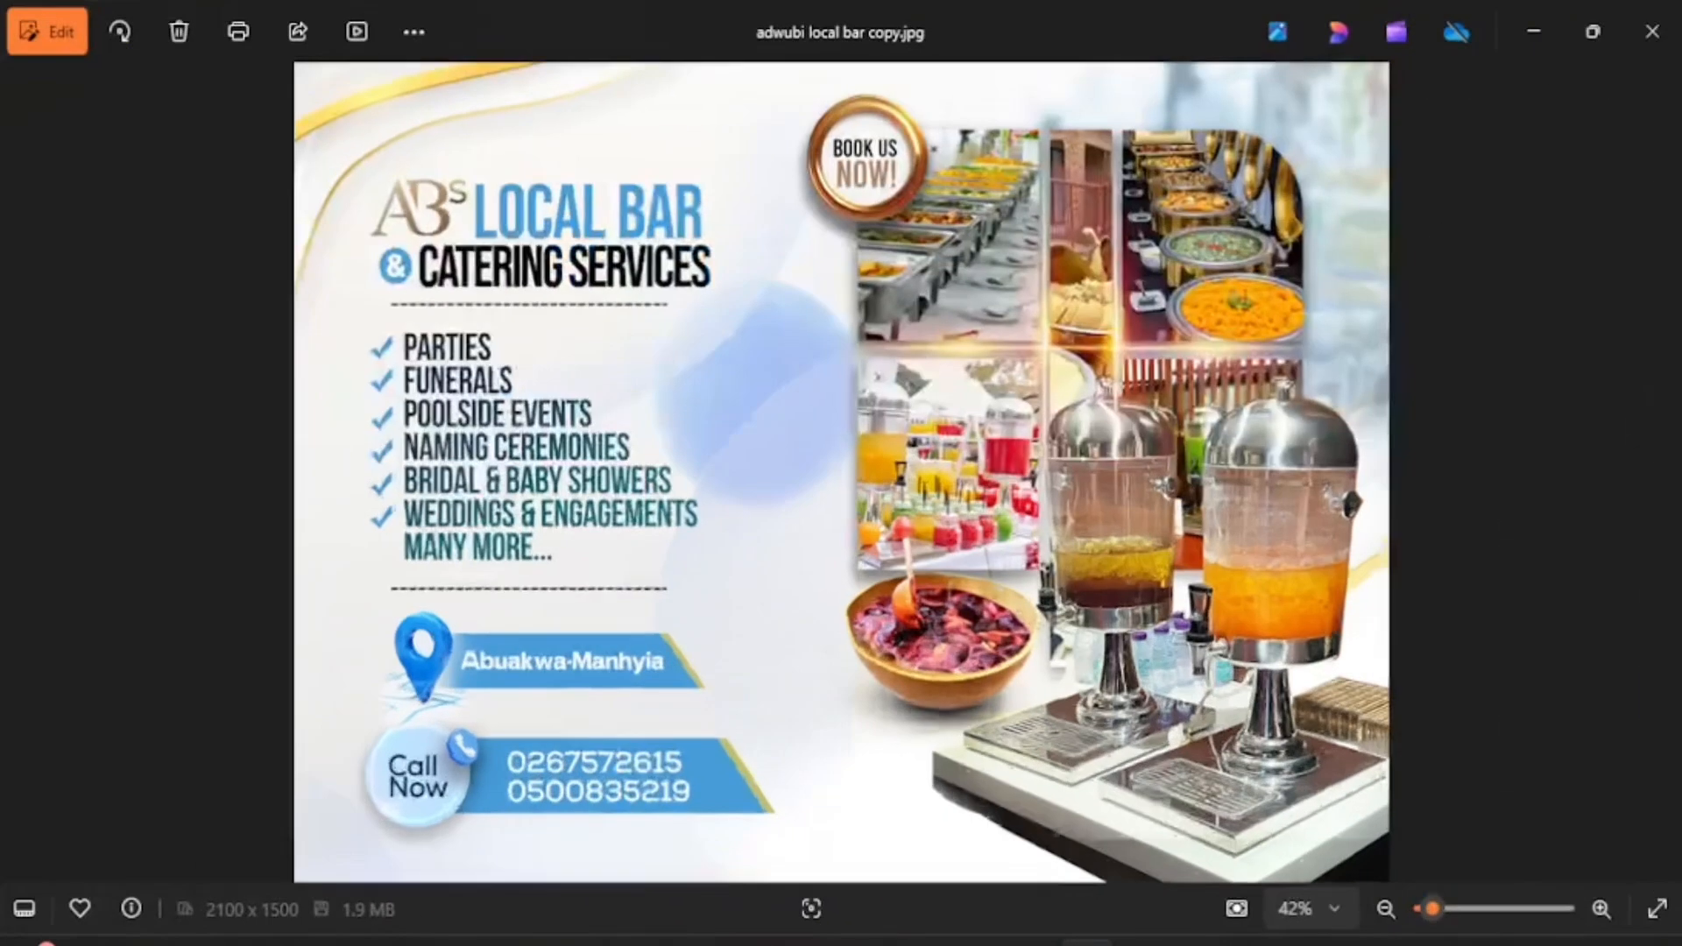